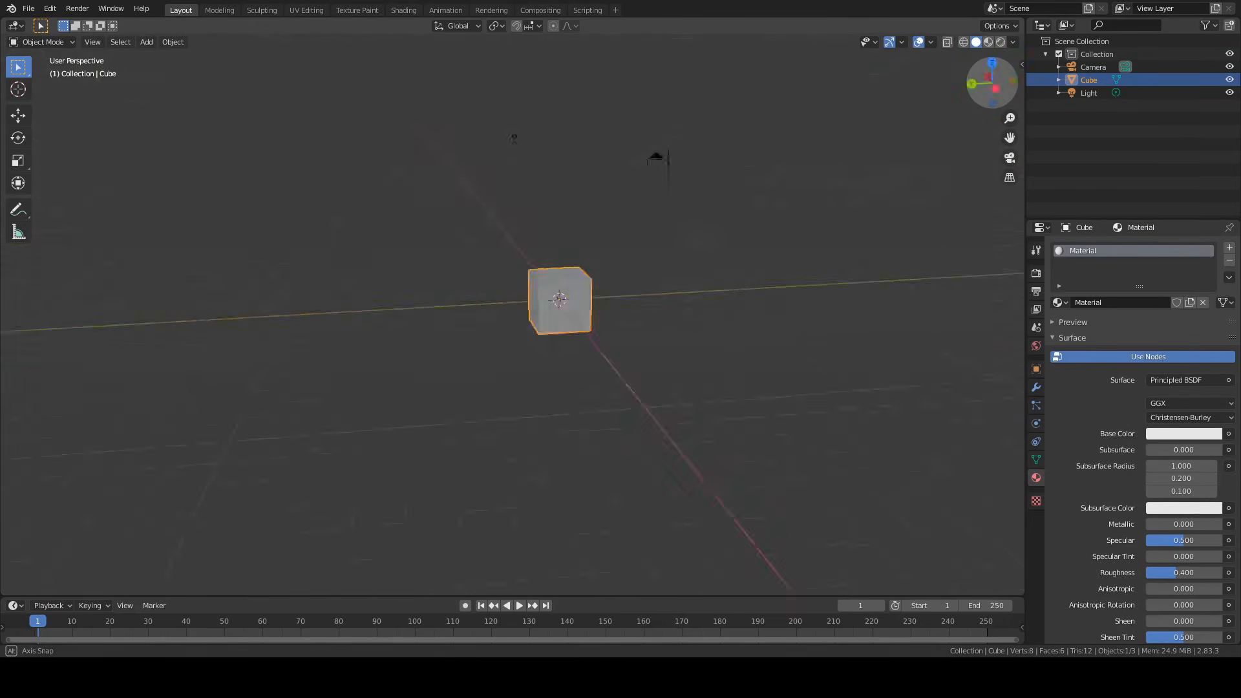
Delete the default cube from the scene.
mouse_move(1009, 118)
mouse_down()
mouse_move(1010, 104)
mouse_move(1010, 119)
mouse_up()
middle_drag(929, 253, 840, 197)
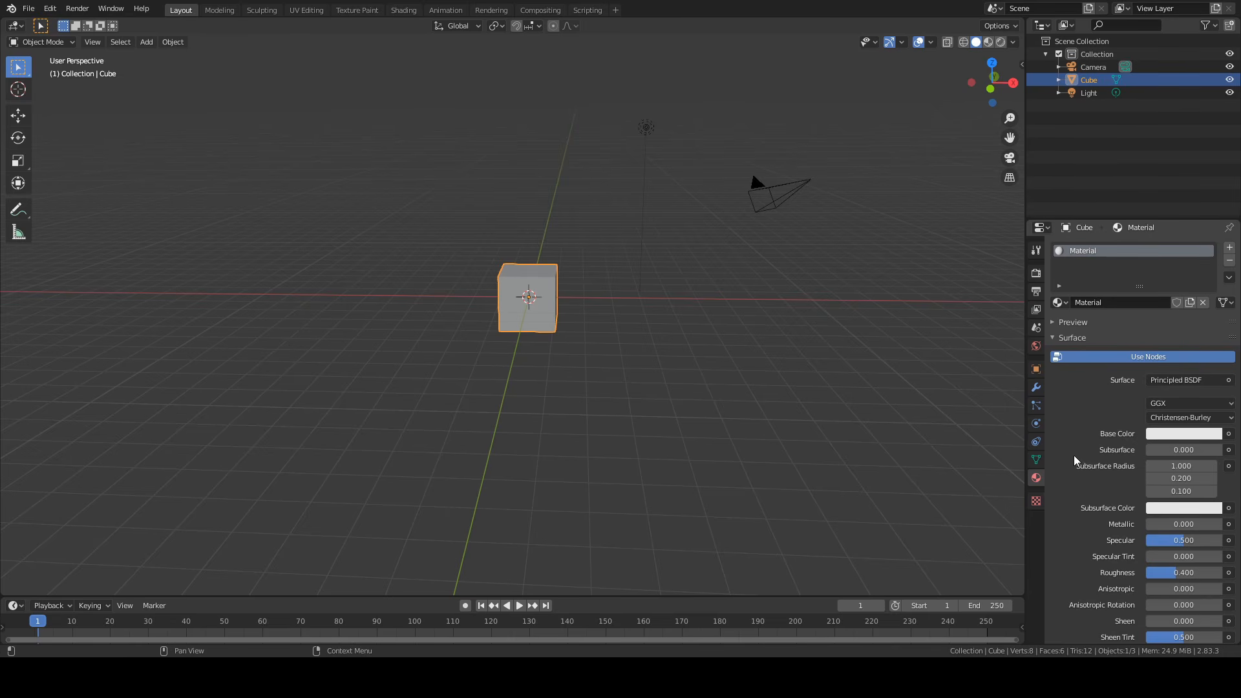
click(1036, 387)
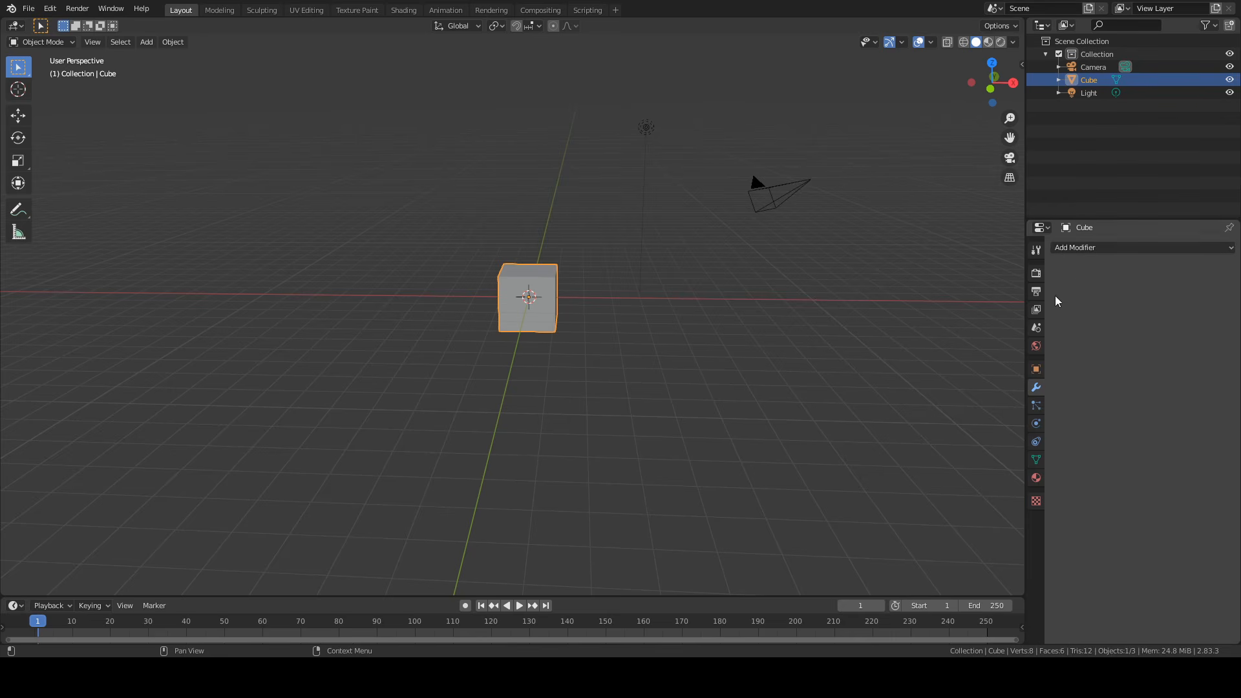
middle_drag(499, 166, 556, 183)
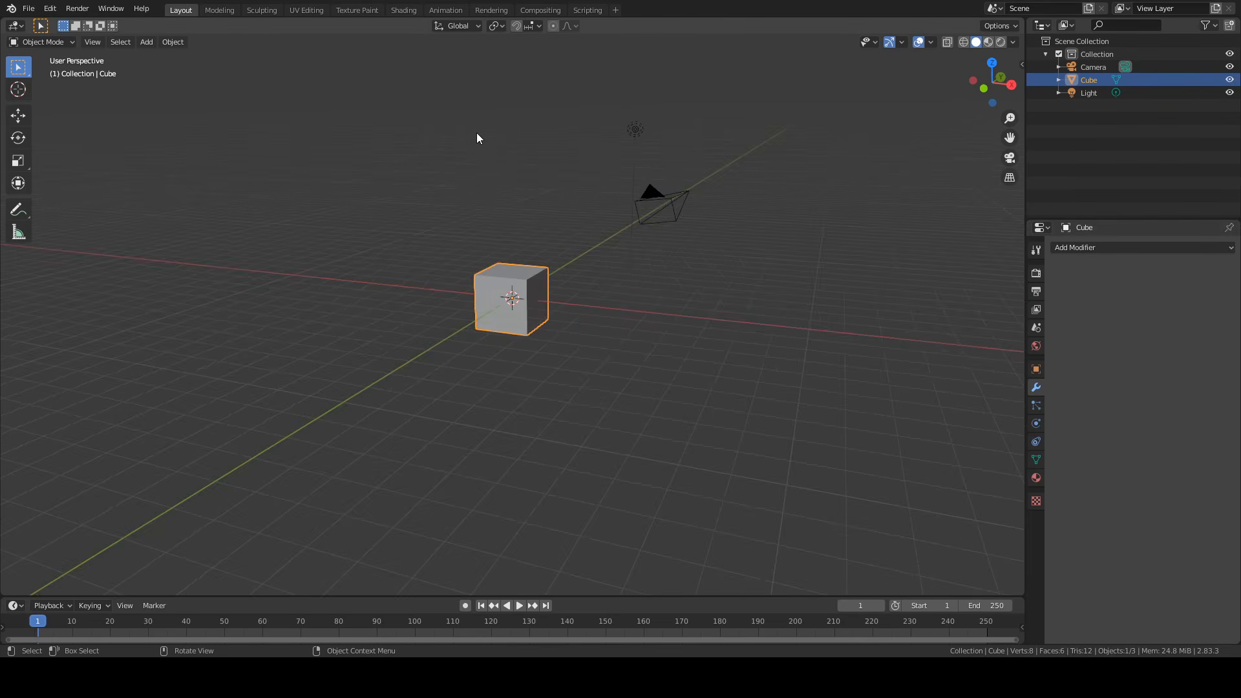
middle_drag(459, 129, 543, 251)
key(Delete)
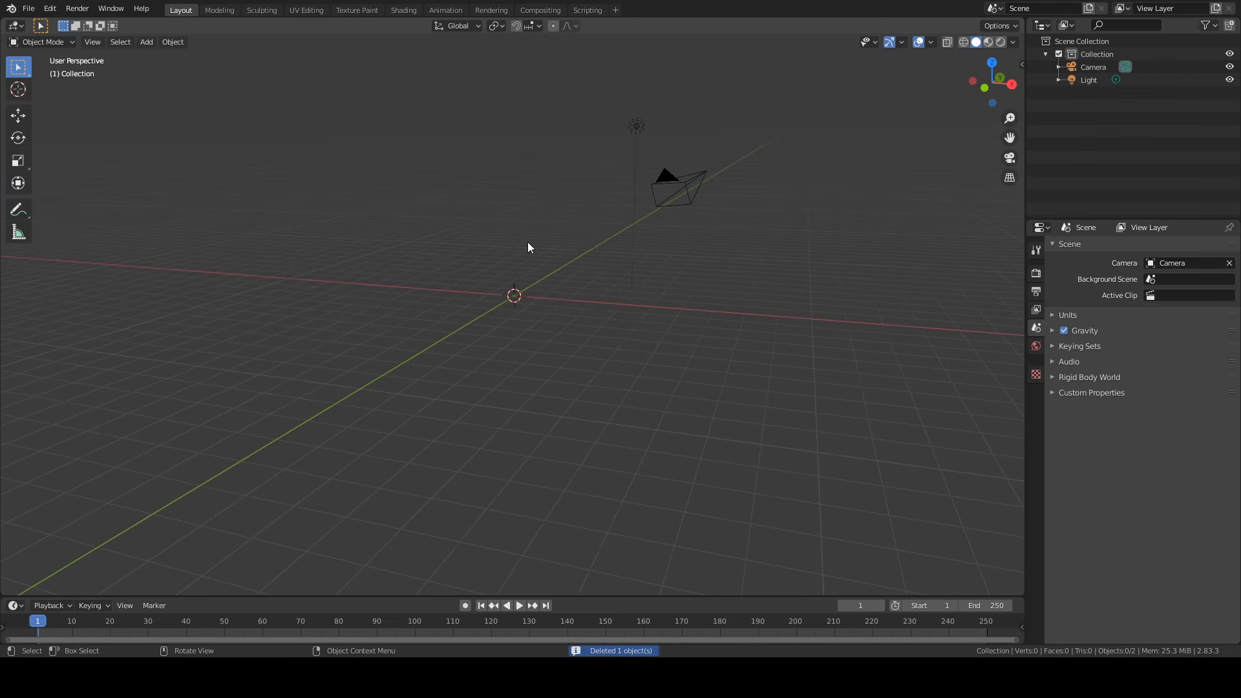
Add a torus mesh at the world origin.
click(146, 41)
mouse_move(164, 59)
click(286, 148)
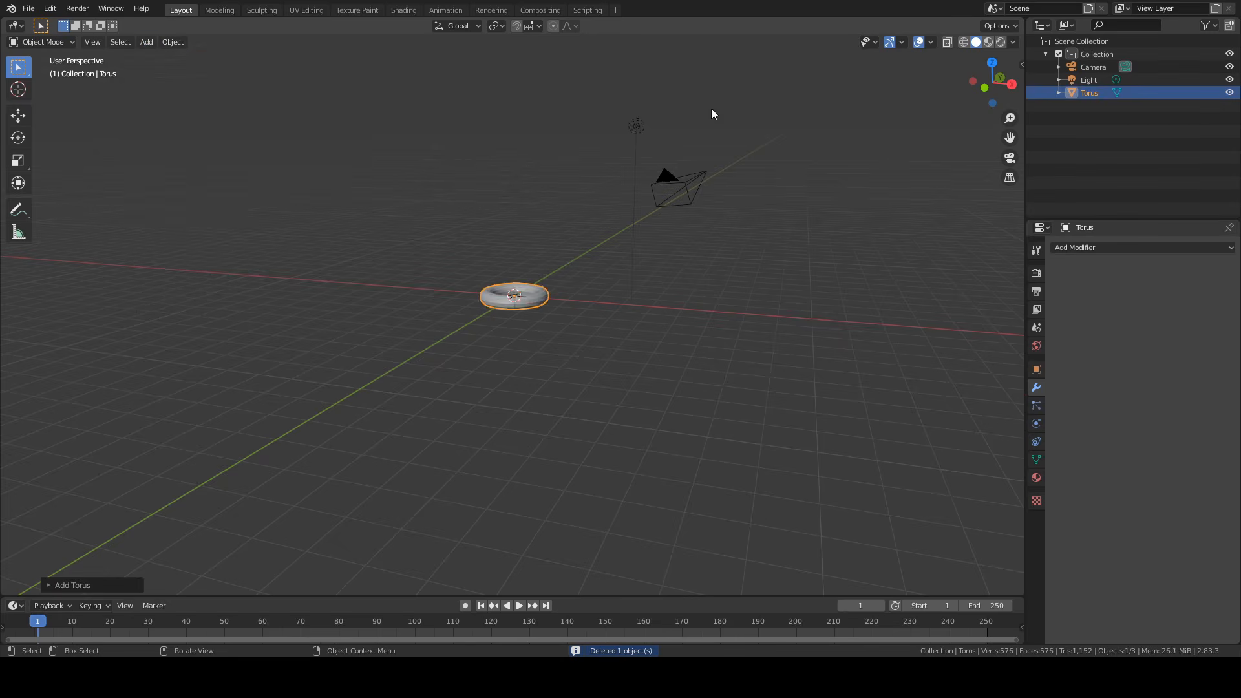
middle_drag(711, 108, 747, 355)
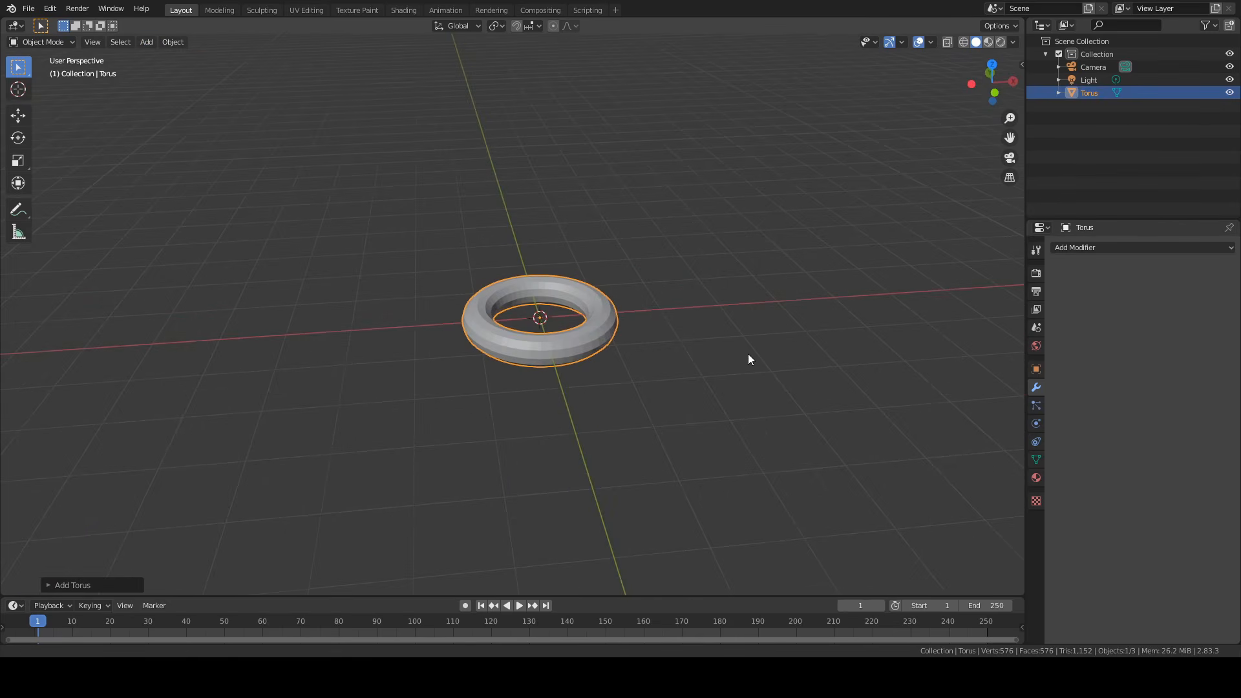
Set the new torus's major radius to 1.3 m and its minor radius to 0.54 m.
click(72, 585)
drag(123, 575, 206, 575)
middle_drag(561, 341, 511, 381)
drag(129, 554, 165, 554)
middle_drag(495, 397, 545, 123)
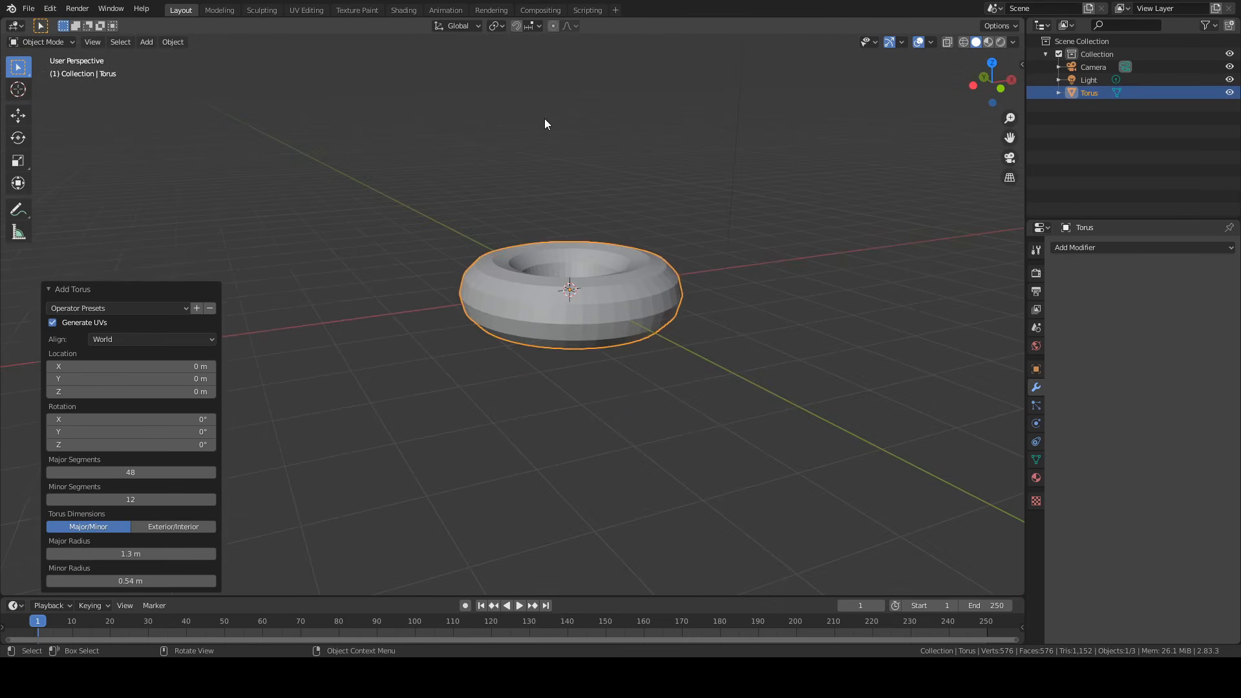
click(384, 113)
Add a Subdivision Surface modifier to the torus with 2 viewport and 3 render subdivisions.
scroll(855, 344, up, 3)
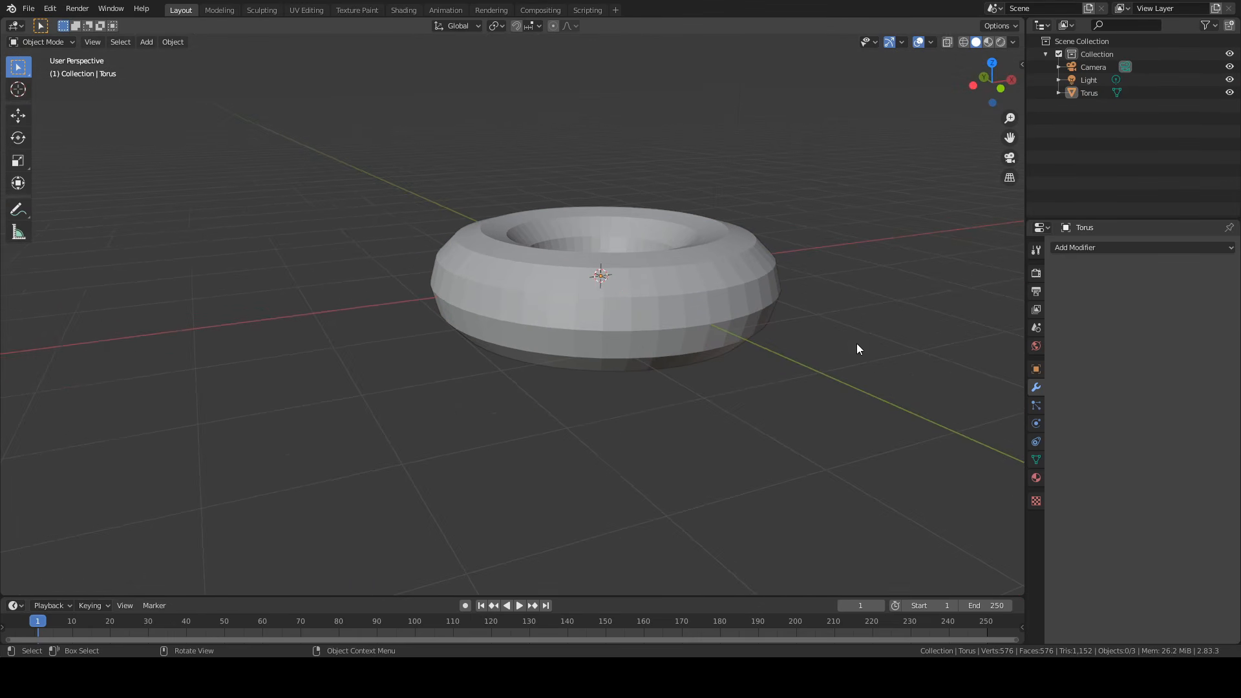
middle_drag(856, 343, 701, 226)
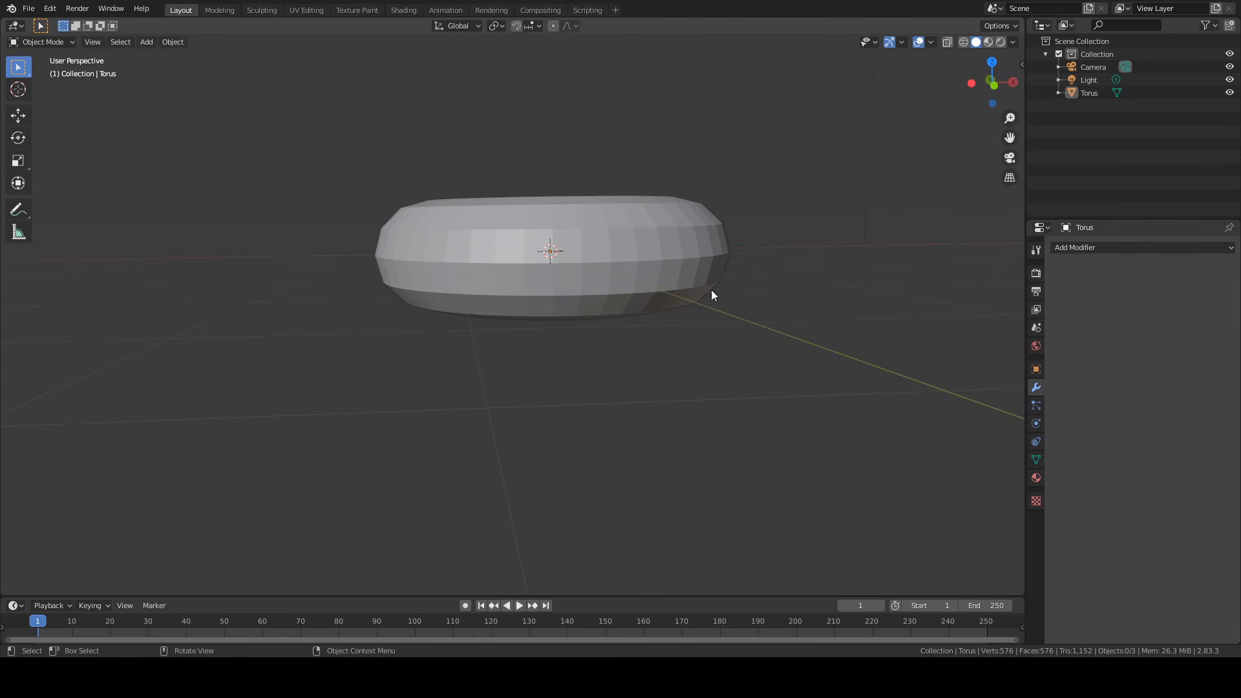
middle_drag(711, 290, 747, 345)
click(719, 374)
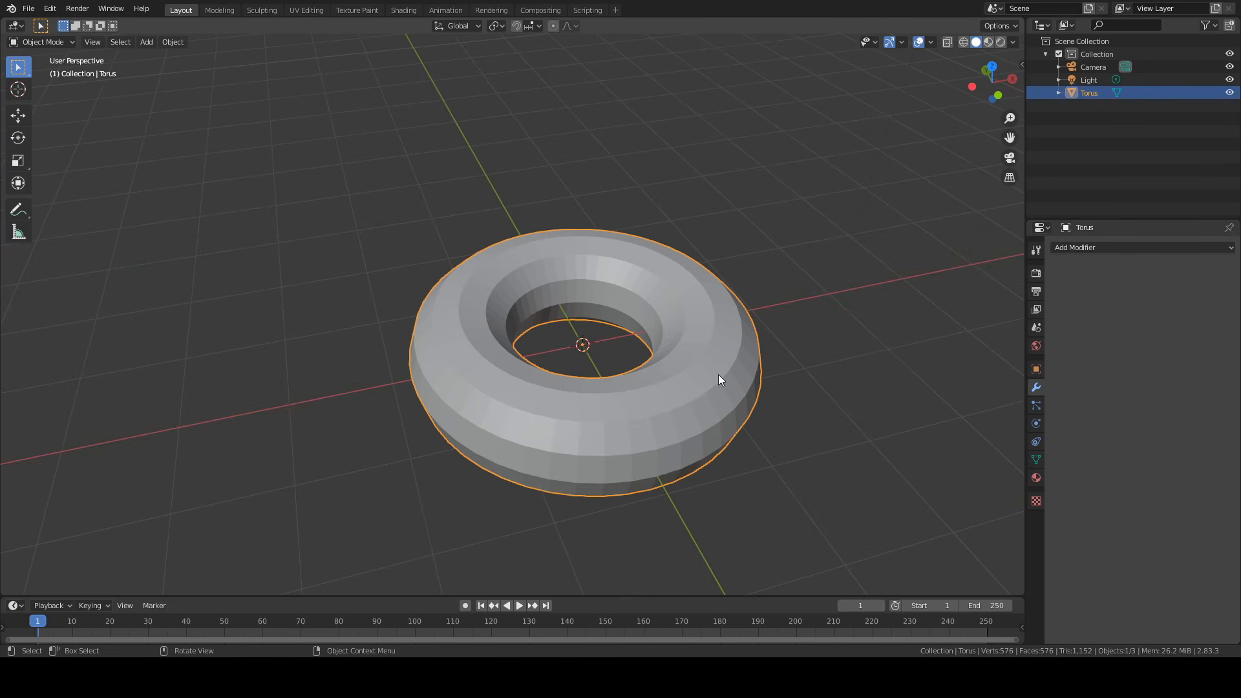
click(1107, 250)
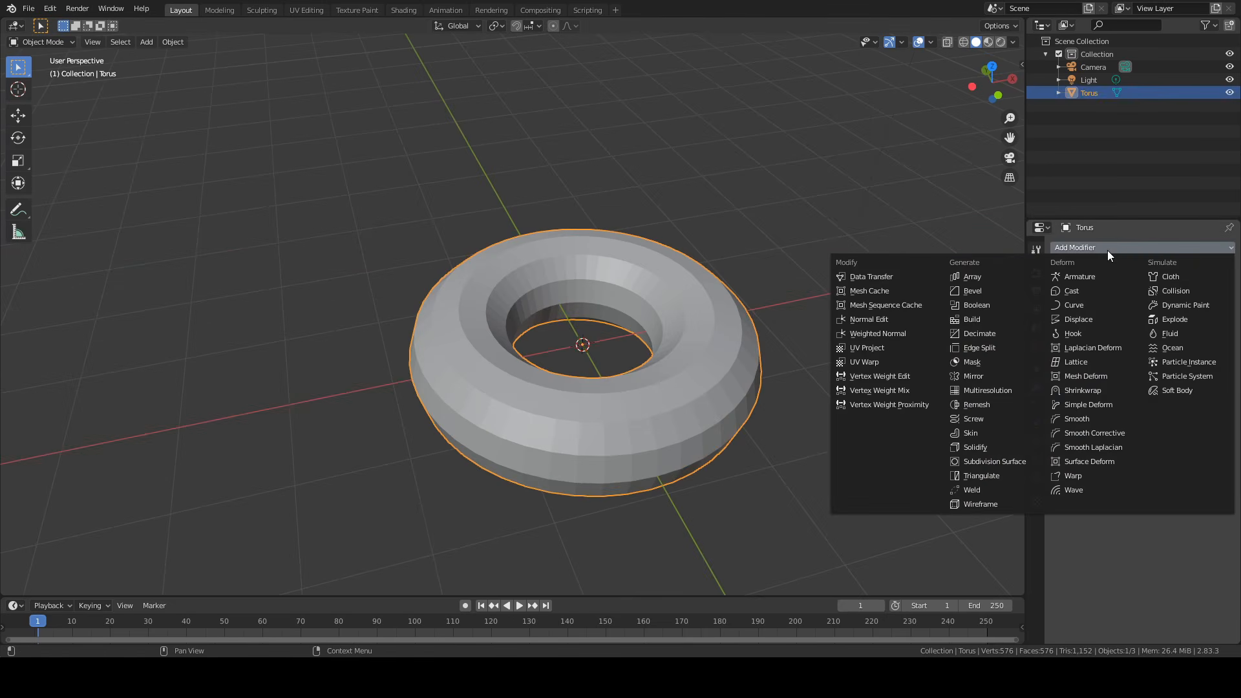
click(988, 460)
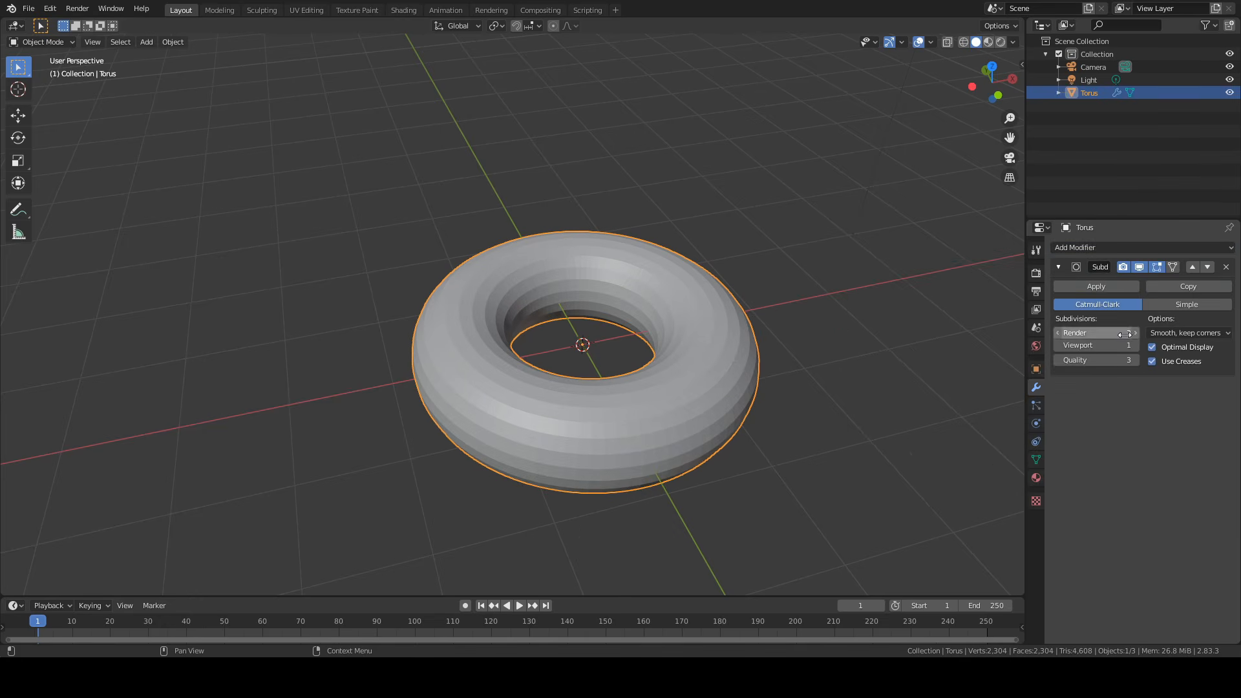
middle_drag(879, 317, 869, 280)
scroll(534, 292, up, 3)
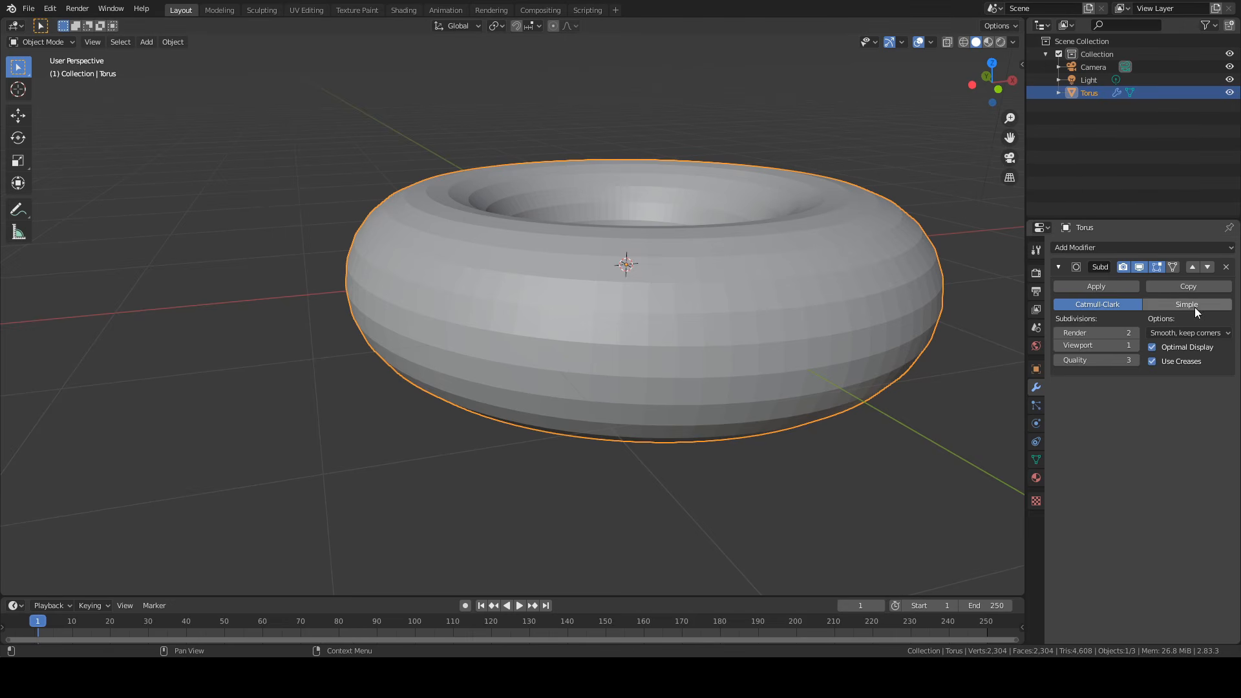
click(1134, 347)
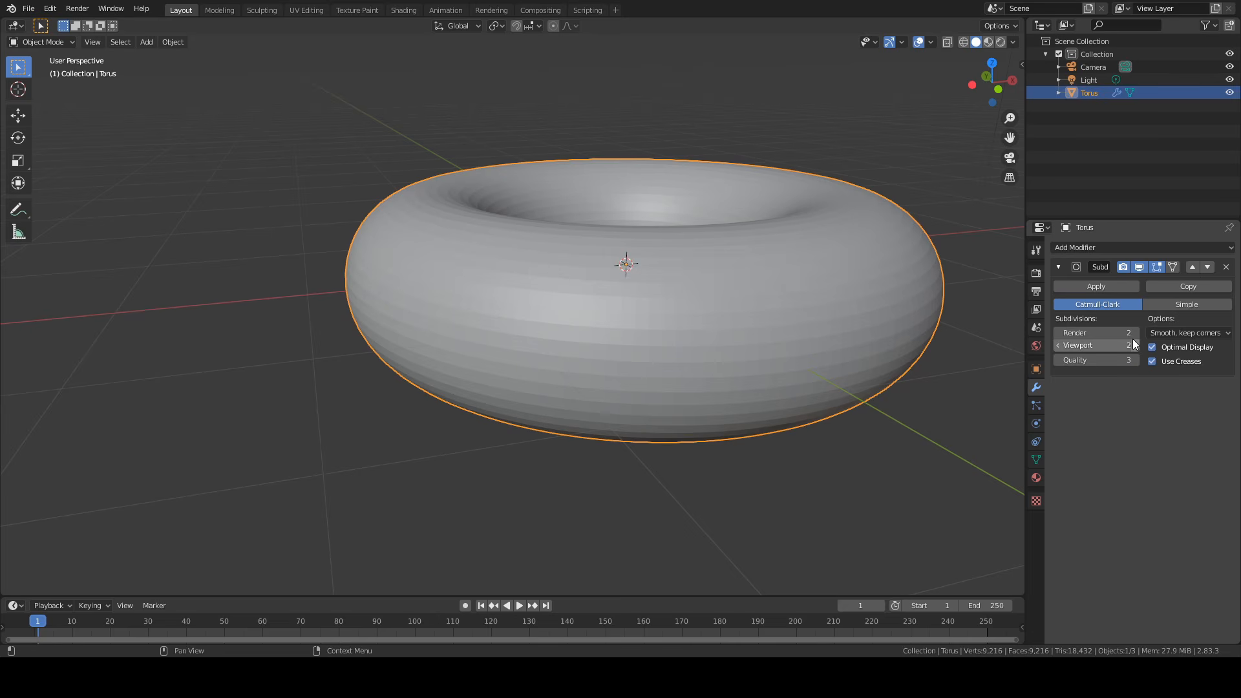
click(1134, 332)
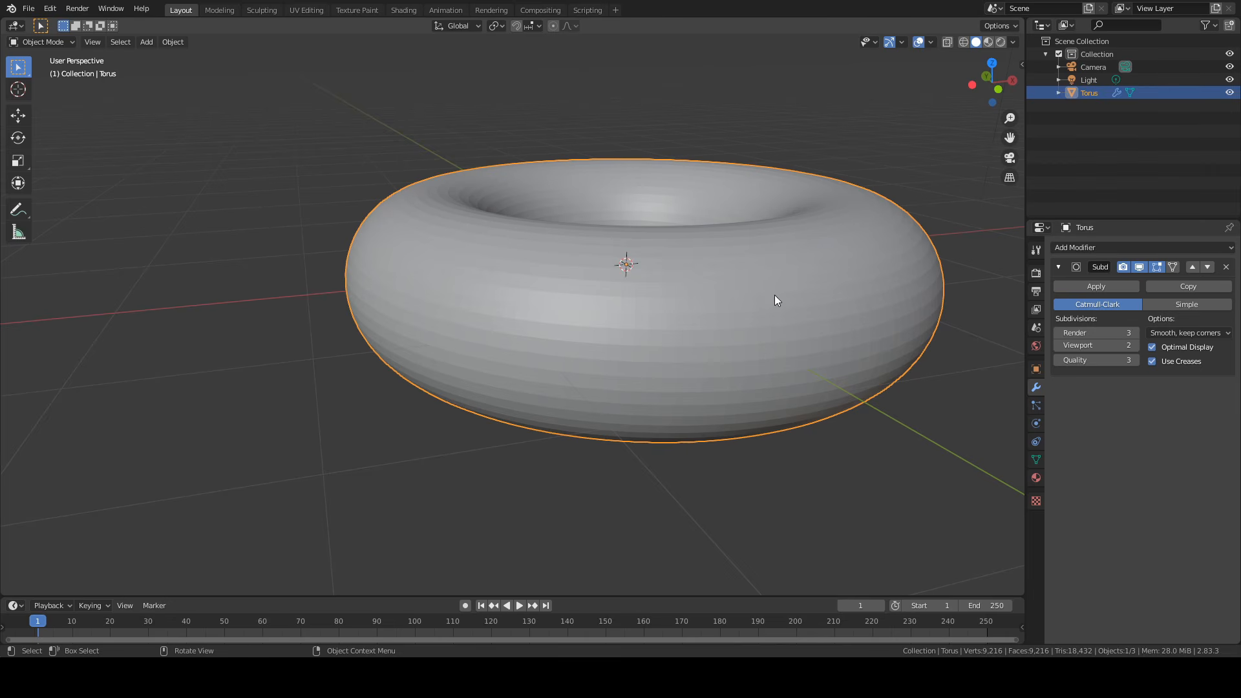
Apply smooth shading to the torus and check its surface from several angles.
right_click(706, 293)
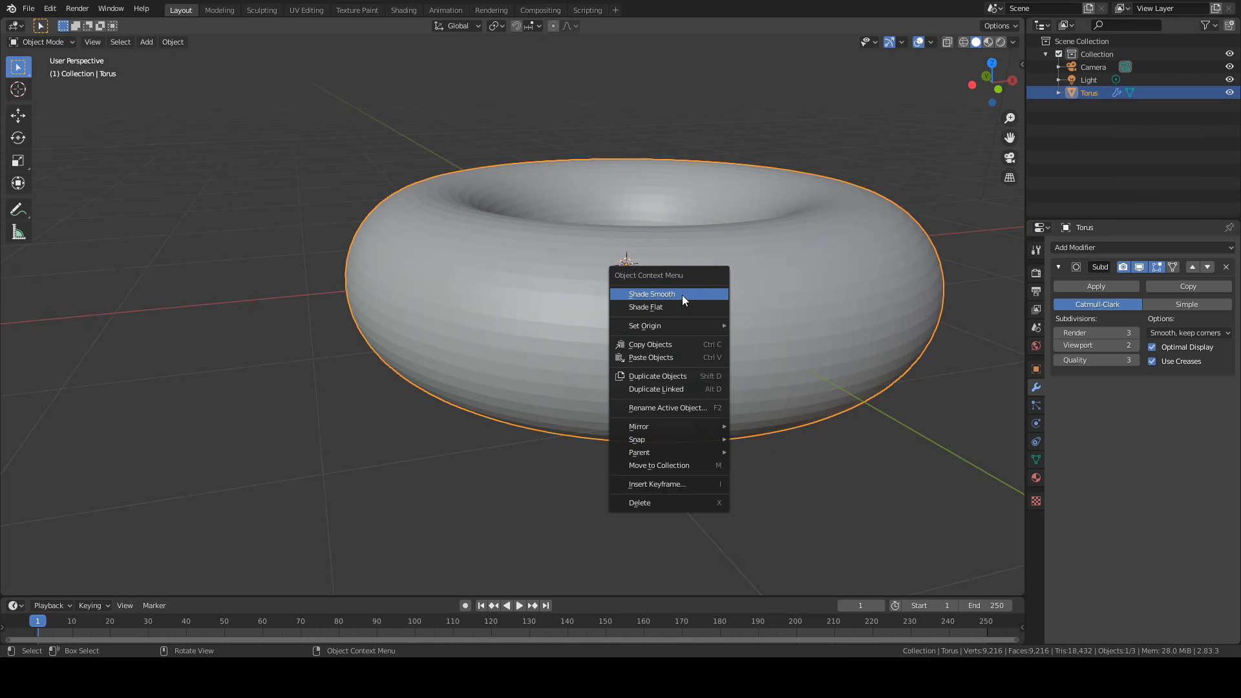
click(681, 295)
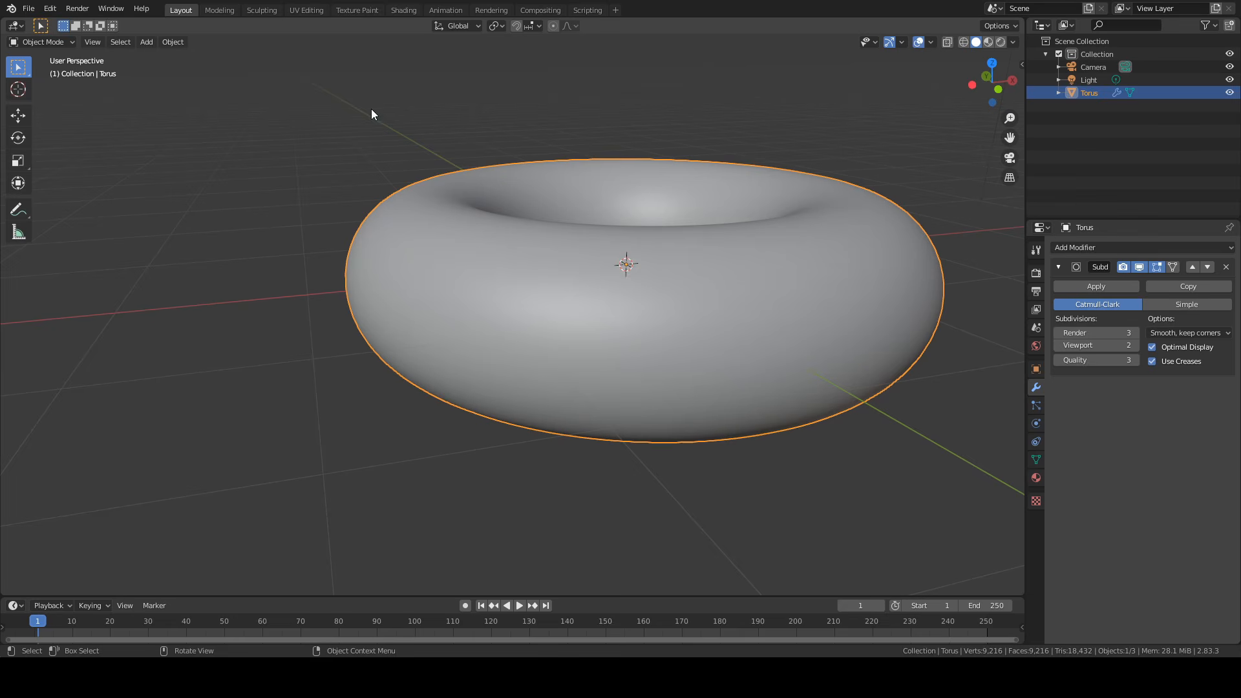
middle_drag(397, 240, 382, 285)
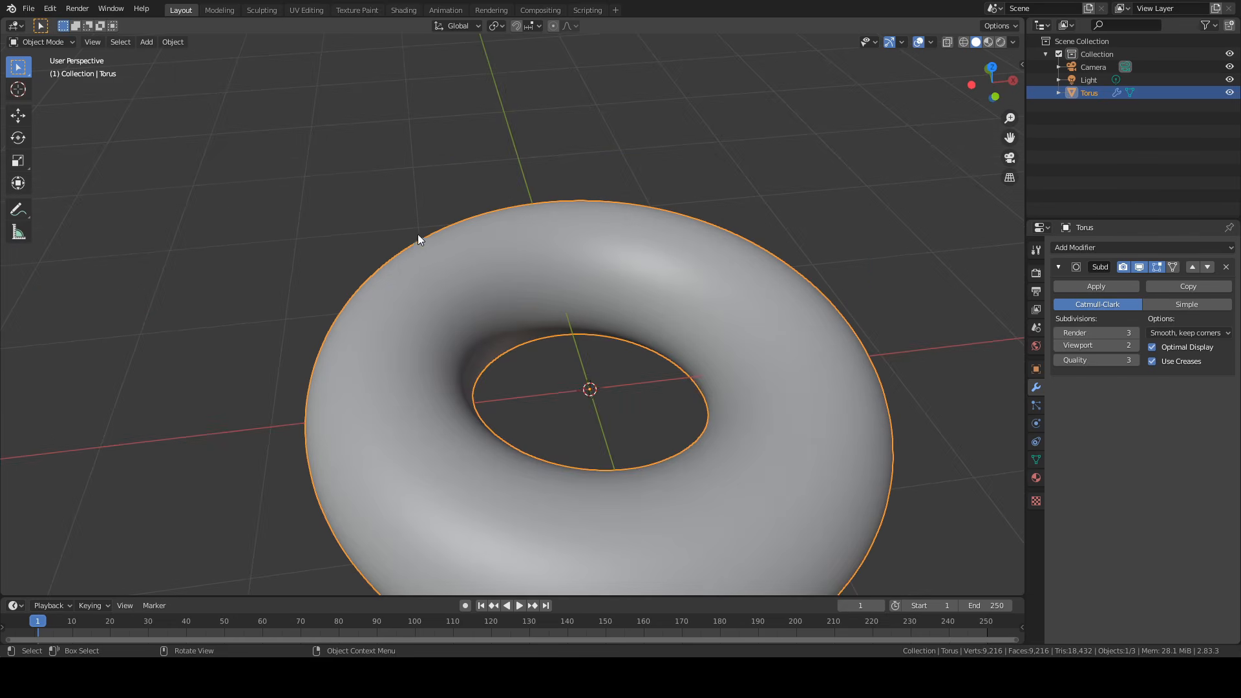
middle_drag(418, 238, 605, 158)
middle_drag(787, 236, 718, 253)
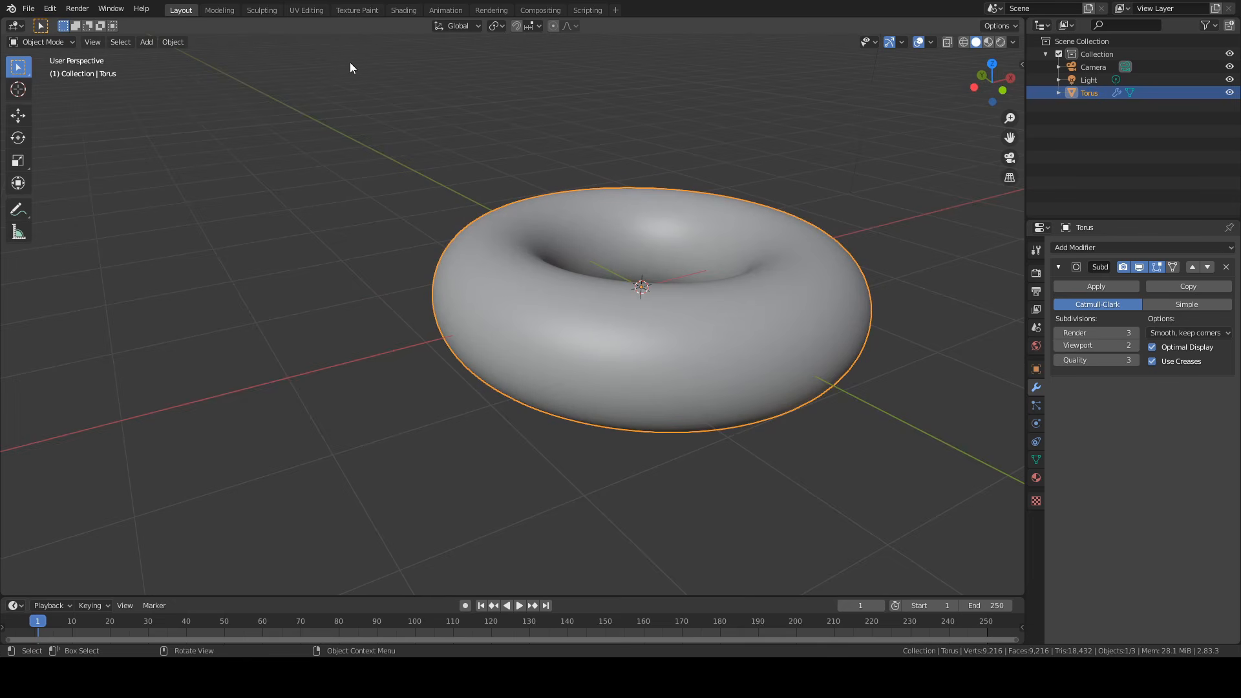
Switch to the Sculpting workspace, set the Draw brush strength to 0.330 and turn off X mirror symmetry.
click(257, 9)
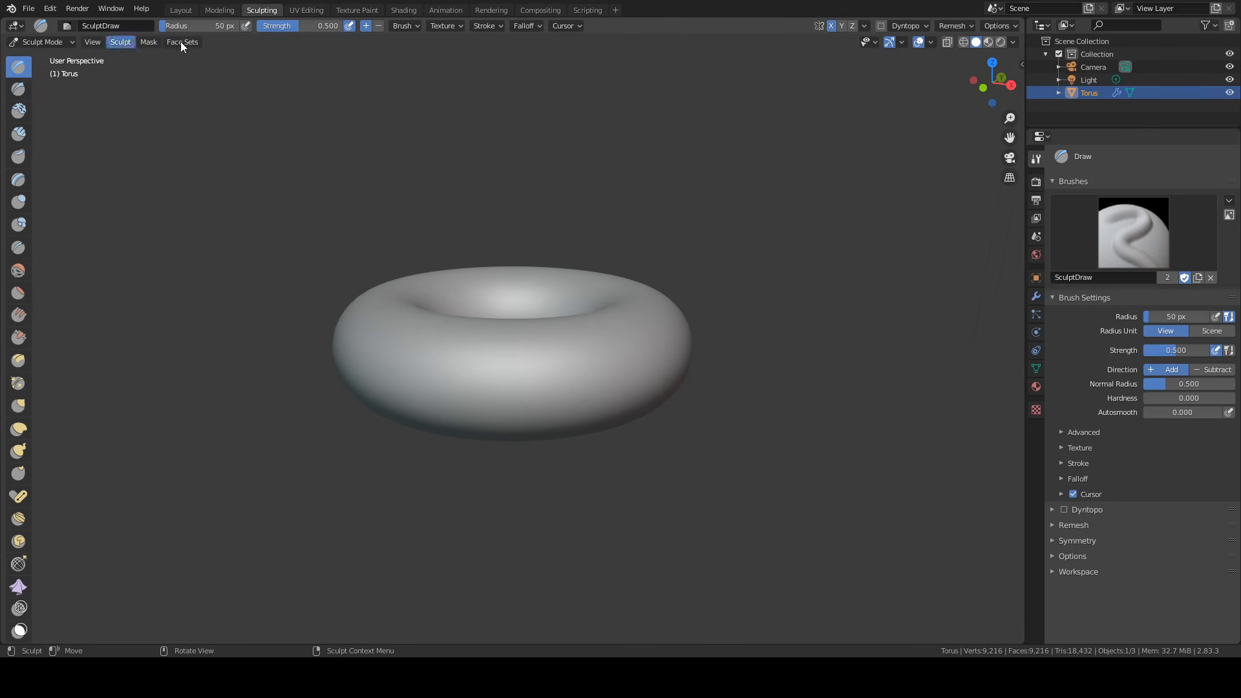
drag(310, 25, 296, 26)
click(213, 26)
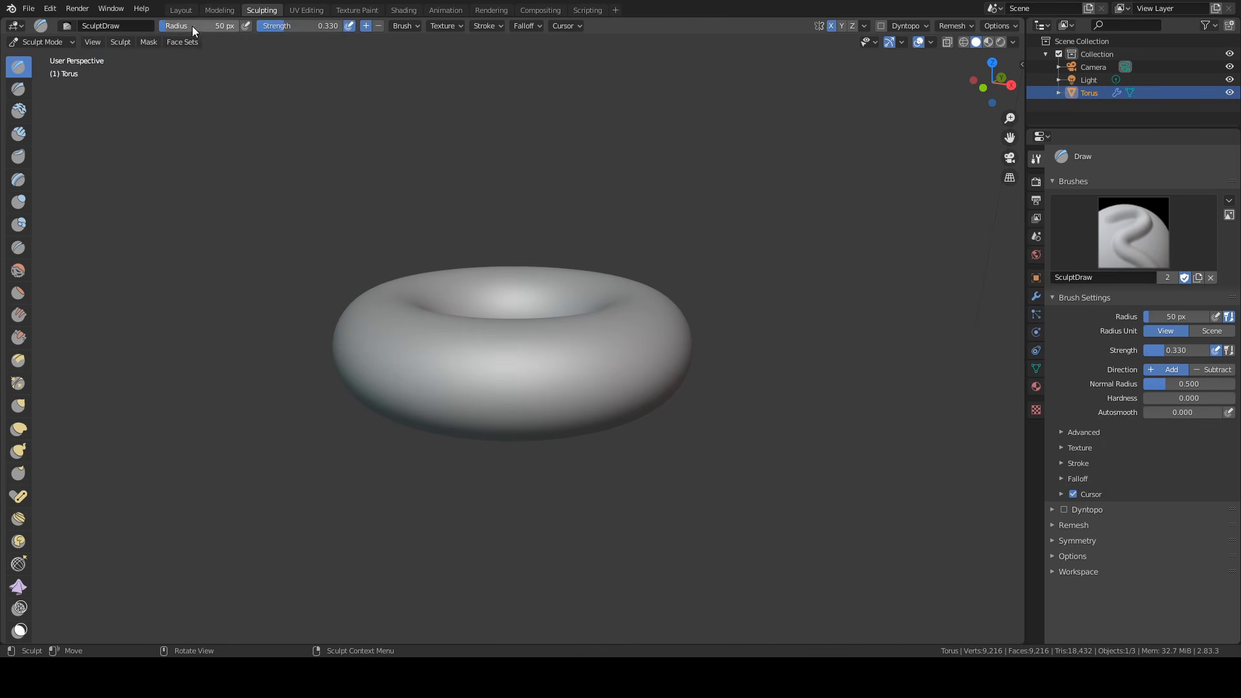
key(Return)
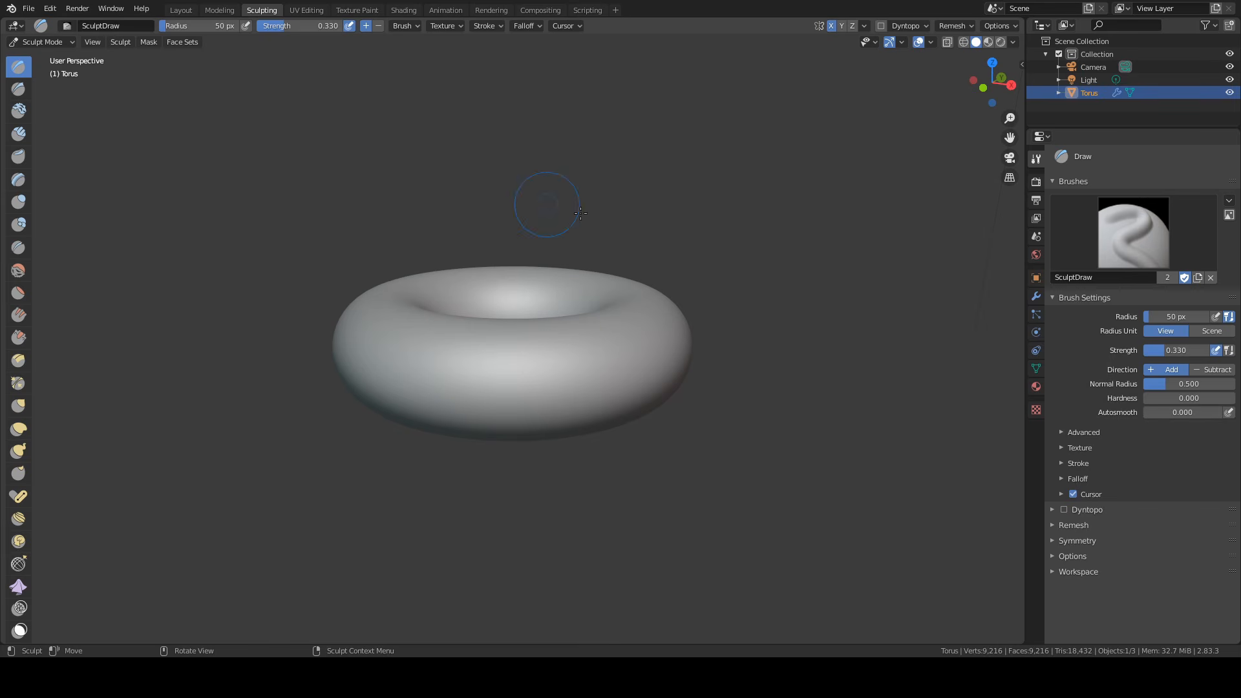
click(832, 27)
Sculpt soft raised bumps on the torus surface with the Draw brush at a 50 px radius.
middle_drag(463, 279, 463, 305)
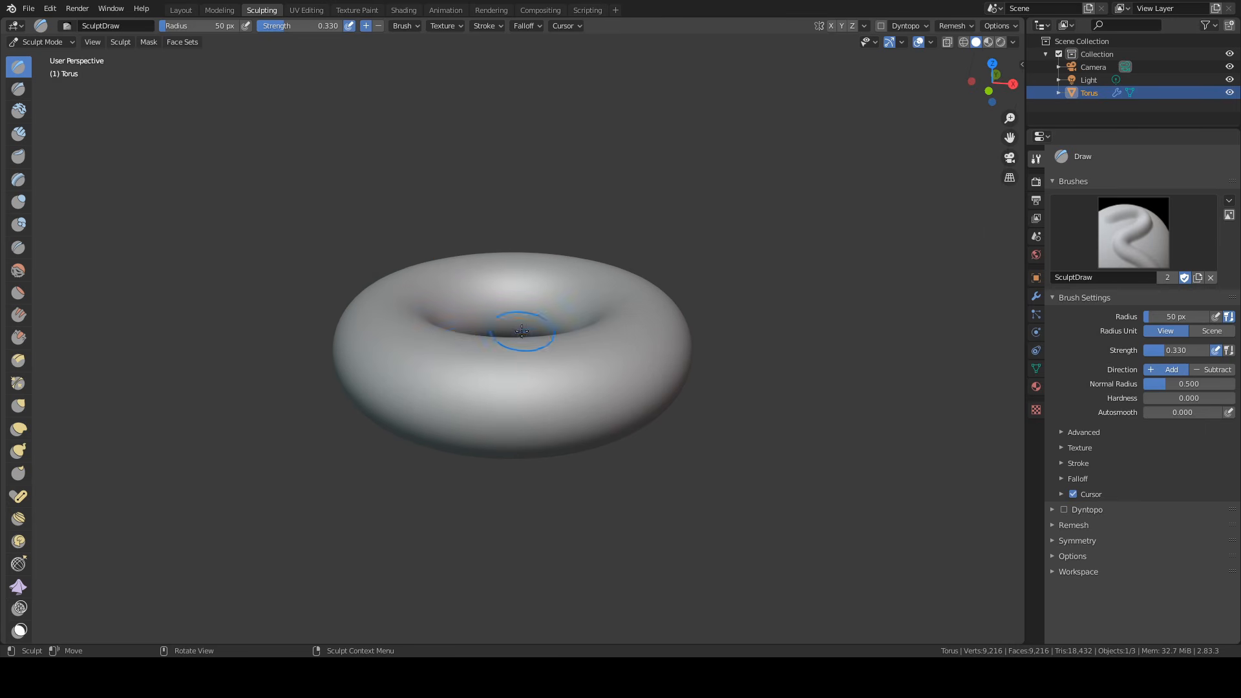
middle_drag(482, 371, 611, 386)
mouse_move(421, 385)
middle_down()
mouse_move(608, 382)
mouse_move(523, 347)
mouse_move(585, 363)
mouse_move(493, 357)
mouse_move(631, 380)
mouse_move(623, 389)
middle_up()
drag(475, 362, 634, 363)
mouse_move(649, 373)
middle_down()
mouse_move(659, 362)
mouse_move(646, 345)
middle_up()
scroll(646, 345, up, 3)
middle_drag(517, 346, 510, 359)
drag(517, 361, 678, 364)
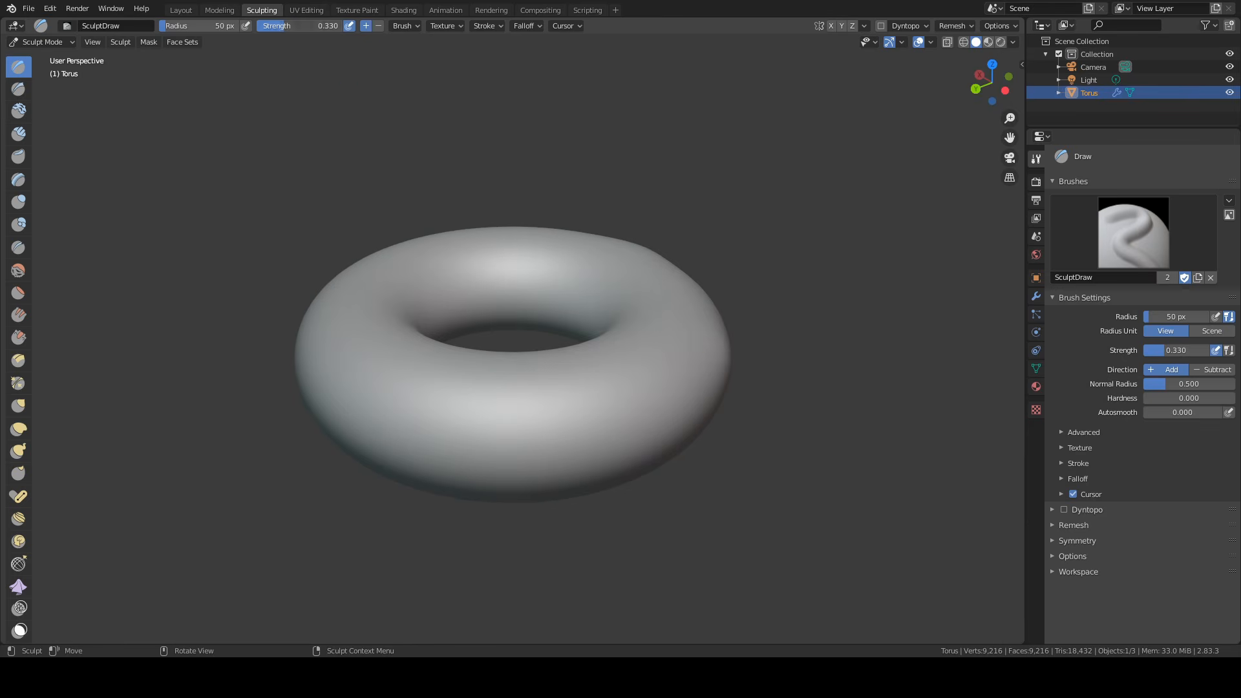
middle_drag(502, 336, 501, 352)
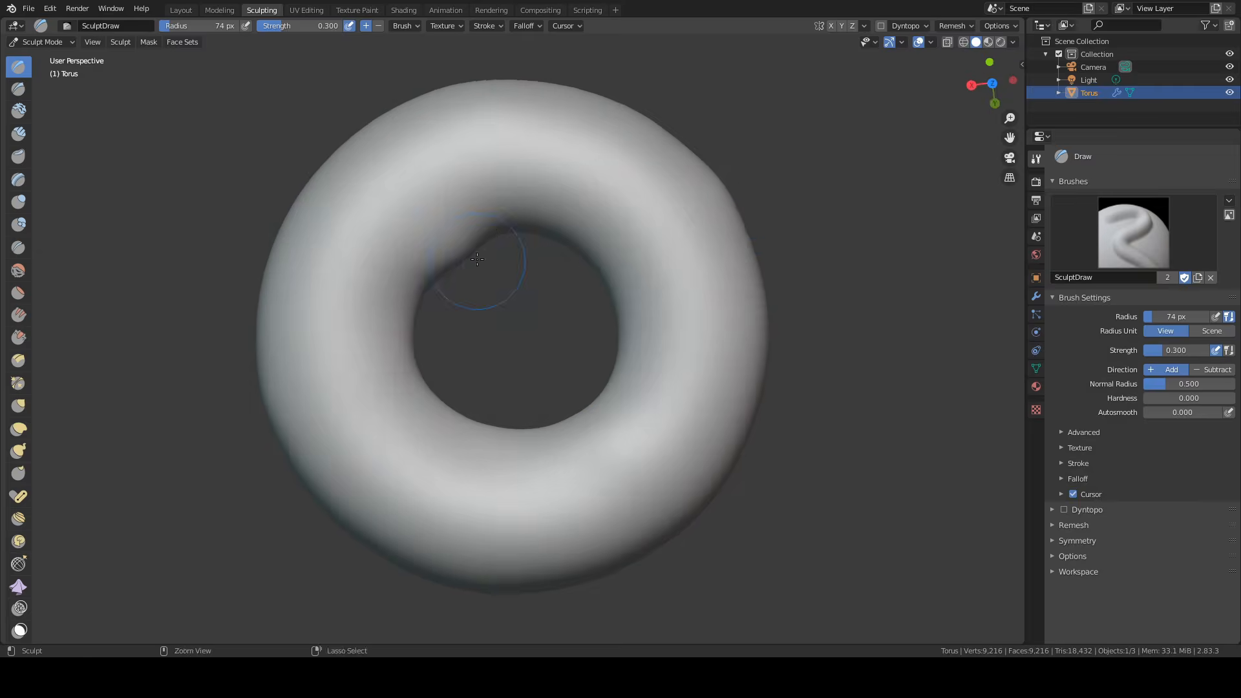
Turn on the on-screen display of pressed keys in the viewport.
mouse_move(632, 304)
middle_down()
mouse_move(282, 298)
mouse_move(554, 360)
mouse_move(479, 444)
mouse_move(560, 388)
mouse_move(589, 451)
mouse_move(355, 330)
middle_up()
key(n)
click(922, 78)
key(n)
Carve shallow, irregular dents around the torus with the inverted Draw brush at 74 px radius and 0.300 strength.
mouse_move(621, 310)
middle_down()
mouse_move(640, 380)
mouse_move(549, 378)
mouse_move(611, 394)
middle_up()
mouse_move(611, 342)
middle_down()
mouse_move(684, 358)
mouse_move(753, 416)
mouse_move(723, 351)
middle_up()
scroll(753, 416, up, 1)
mouse_move(567, 354)
ctrl+mouse_down()
mouse_move(548, 350)
mouse_move(569, 352)
ctrl+mouse_up()
mouse_move(640, 336)
ctrl+mouse_down()
mouse_move(679, 310)
mouse_move(676, 336)
ctrl+mouse_up()
middle_drag(705, 394, 685, 359)
mouse_move(702, 378)
ctrl+mouse_down()
mouse_move(685, 341)
mouse_move(702, 336)
ctrl+mouse_up()
mouse_move(749, 365)
middle_down()
mouse_move(698, 344)
mouse_move(712, 378)
mouse_move(630, 353)
middle_up()
scroll(657, 368, down, 1)
middle_drag(481, 369, 507, 381)
mouse_move(637, 326)
ctrl+mouse_down()
mouse_move(643, 311)
mouse_move(624, 310)
ctrl+mouse_up()
mouse_move(433, 334)
middle_down()
mouse_move(515, 364)
mouse_move(590, 413)
middle_up()
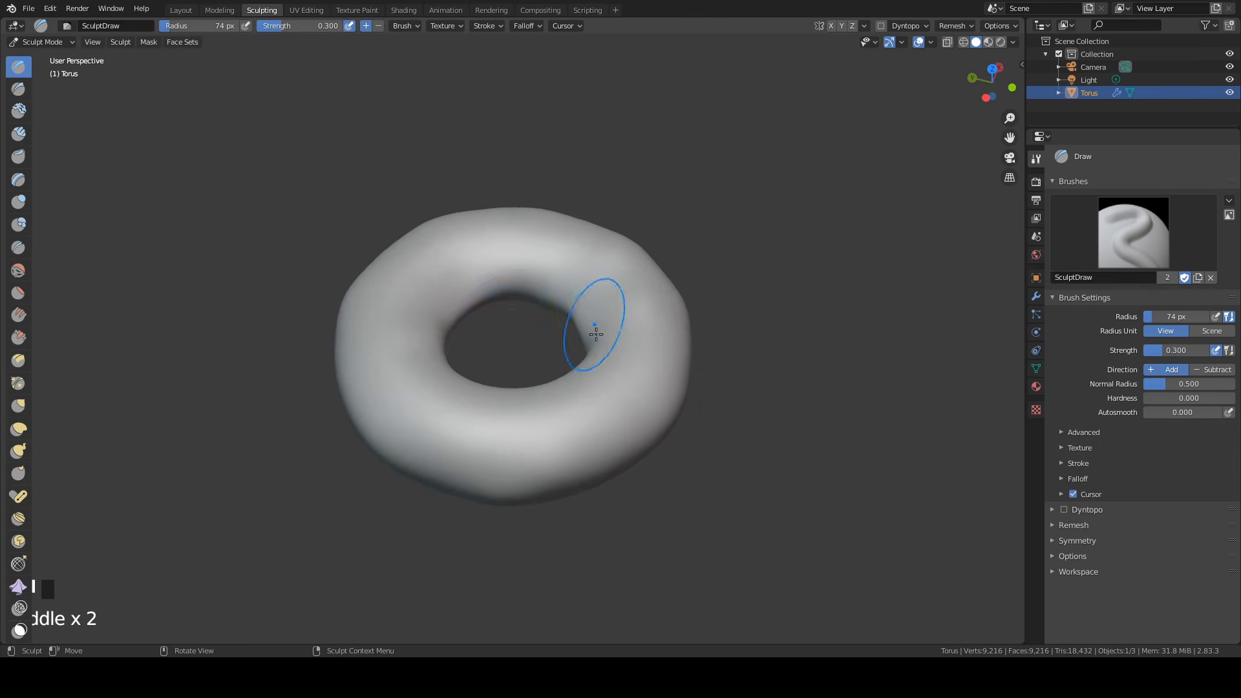
middle_drag(596, 333, 276, 246)
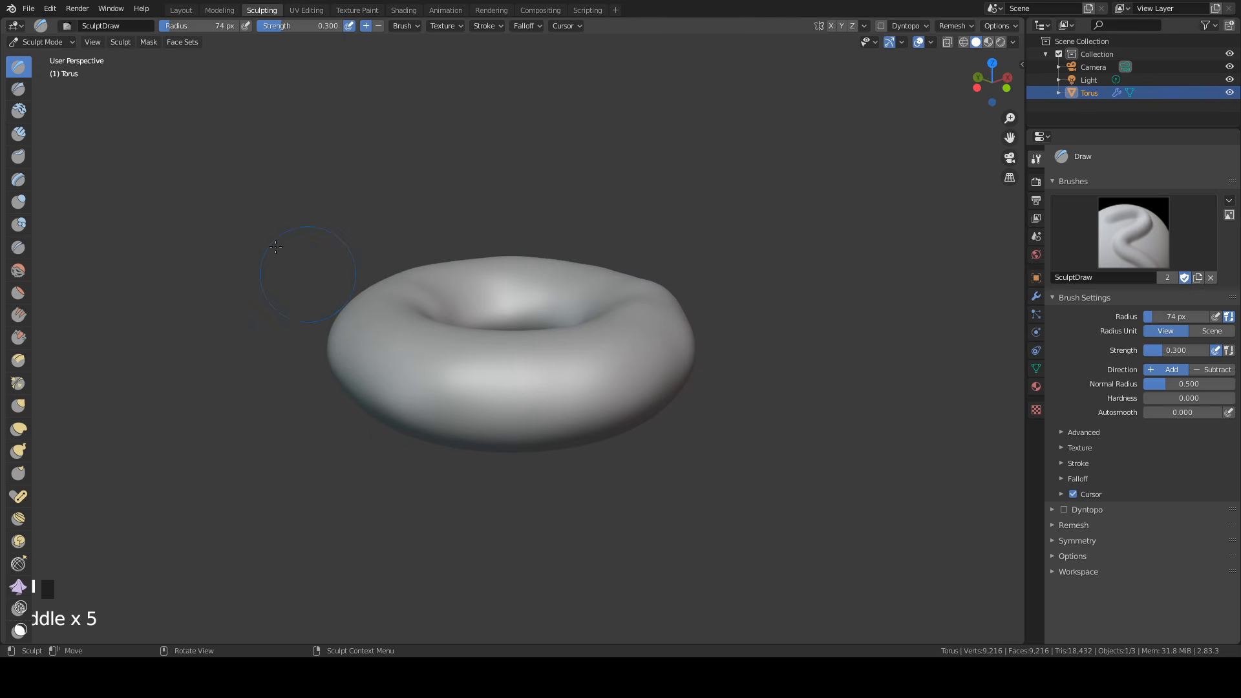
Return to the Layout workspace and show the torus in back orthographic view with wireframe shading.
click(178, 11)
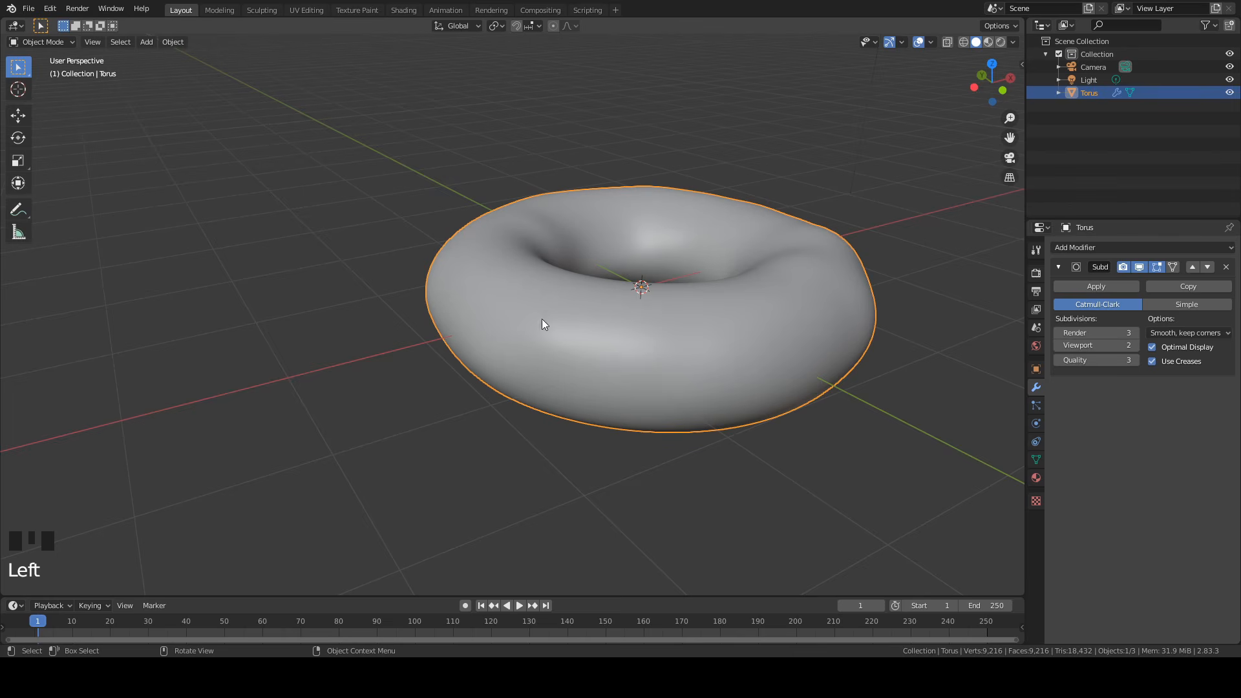
middle_drag(467, 328, 426, 184)
middle_drag(383, 234, 664, 261)
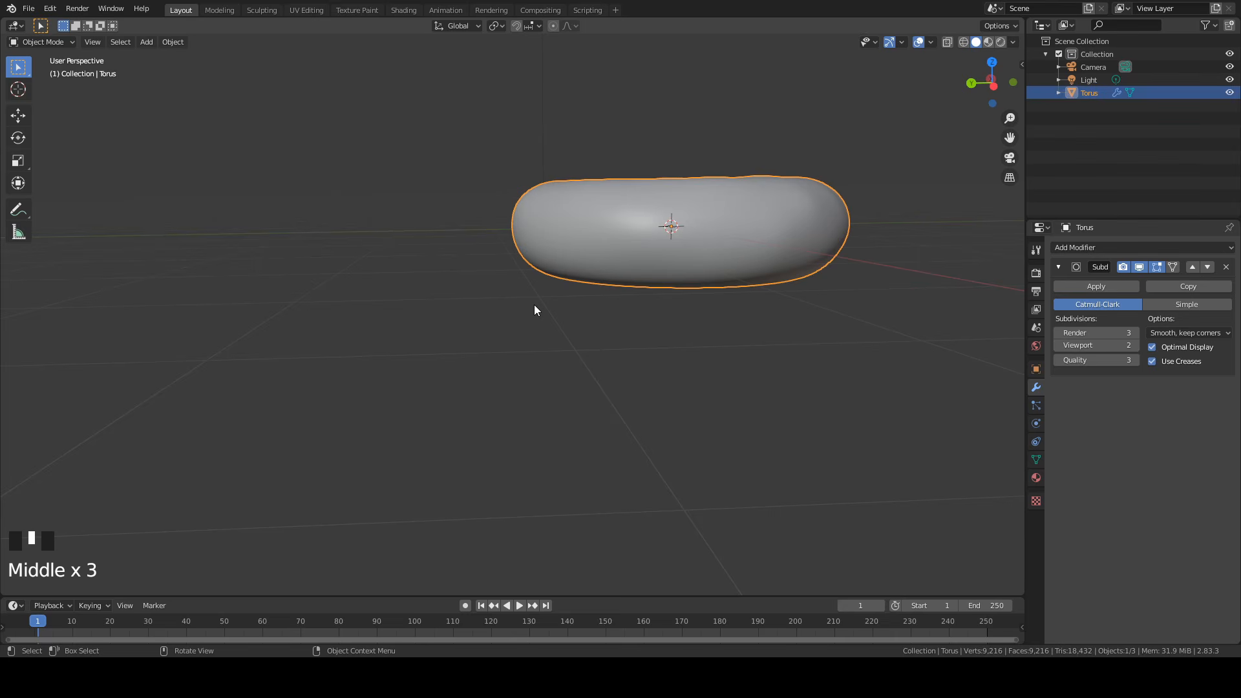
click(972, 82)
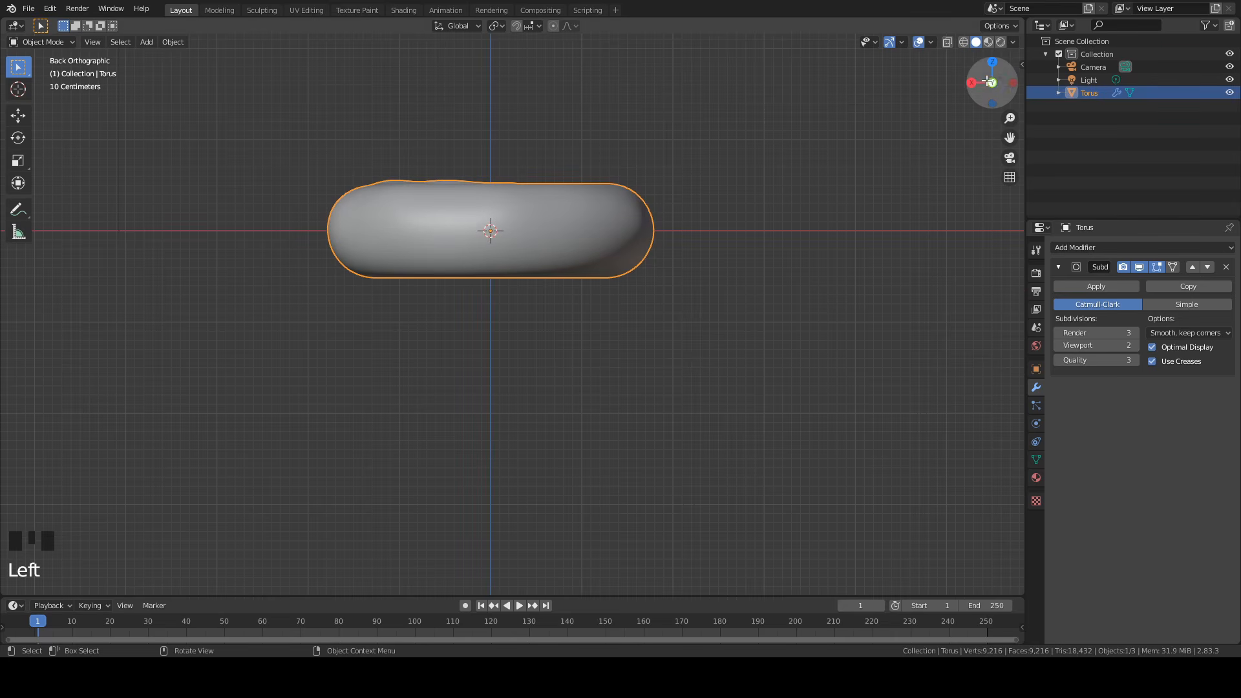
click(964, 43)
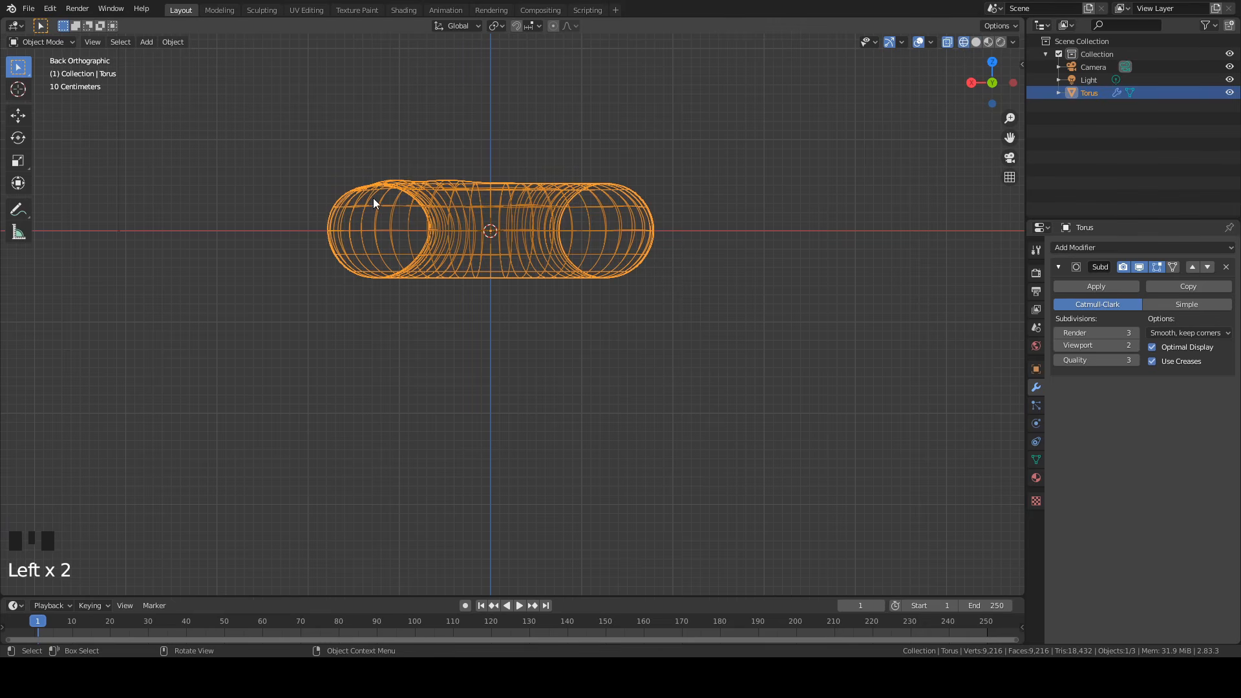
Duplicate the upper part of the torus mesh in place and separate the copy into its own object.
key(Tab)
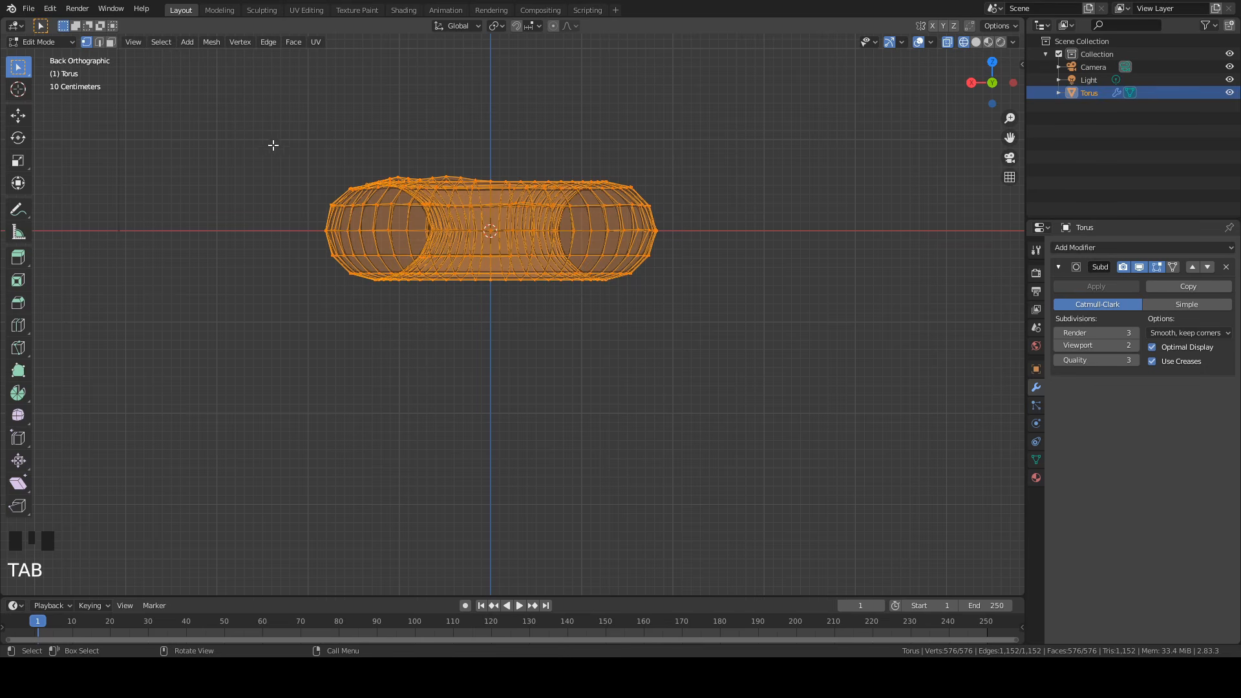
drag(219, 121, 742, 208)
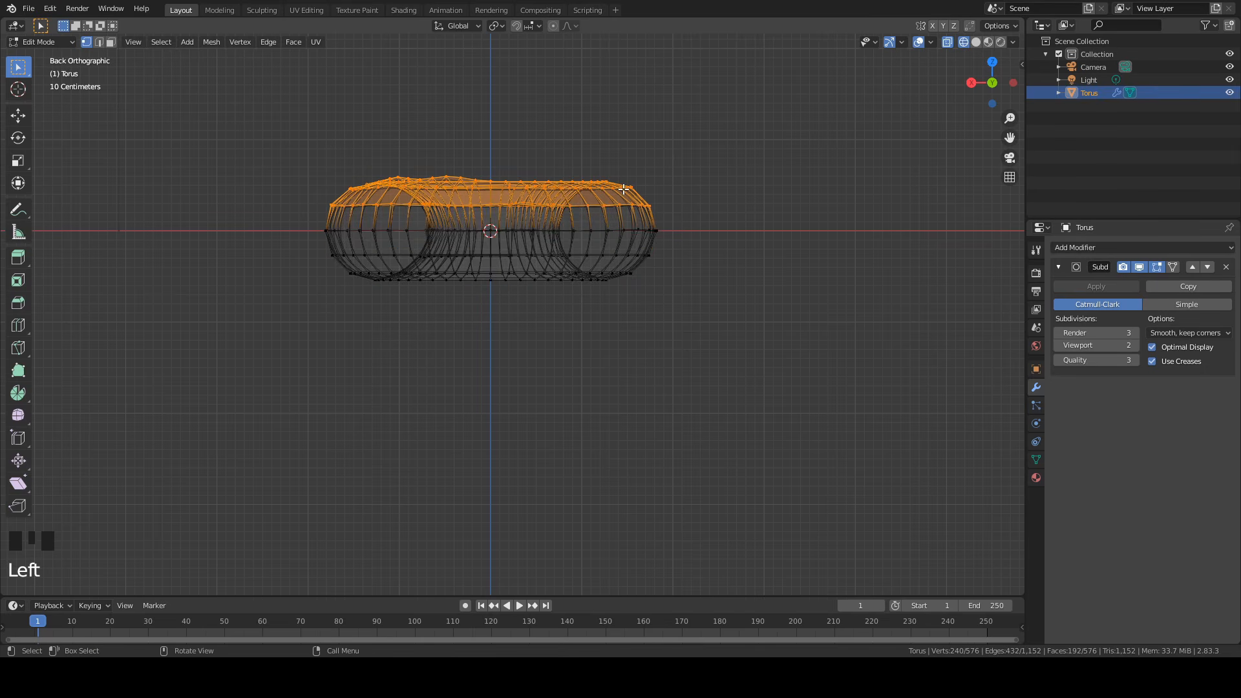
click(211, 42)
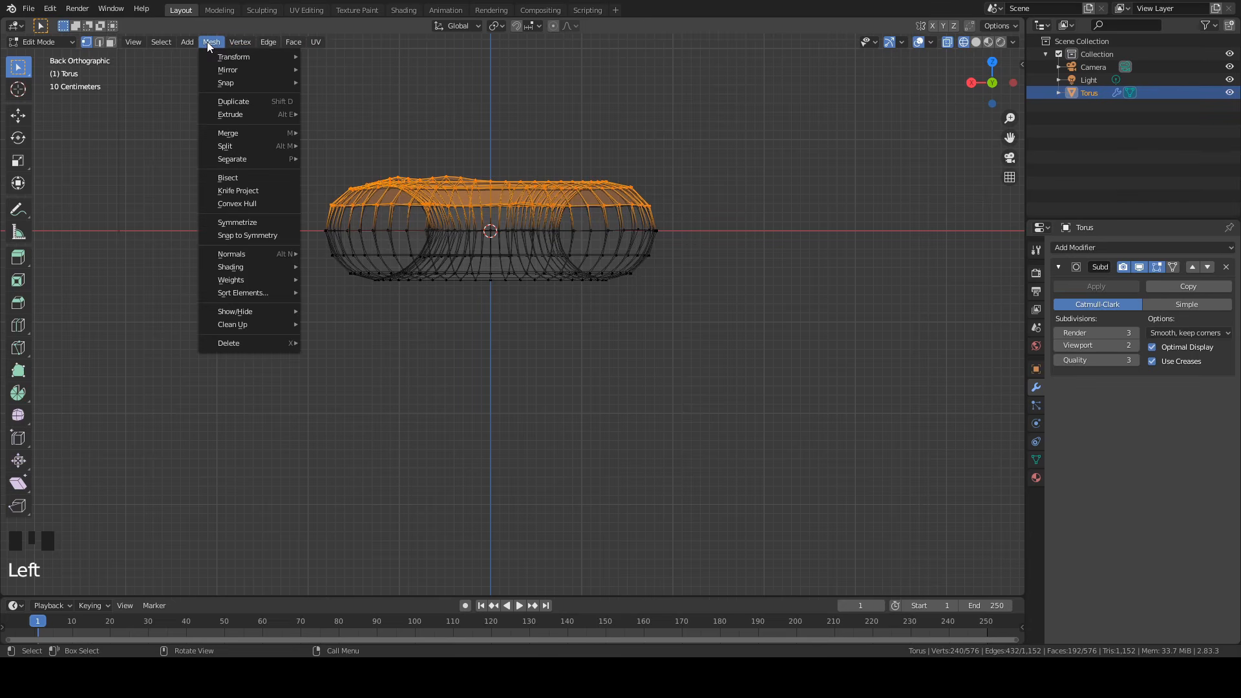
click(256, 102)
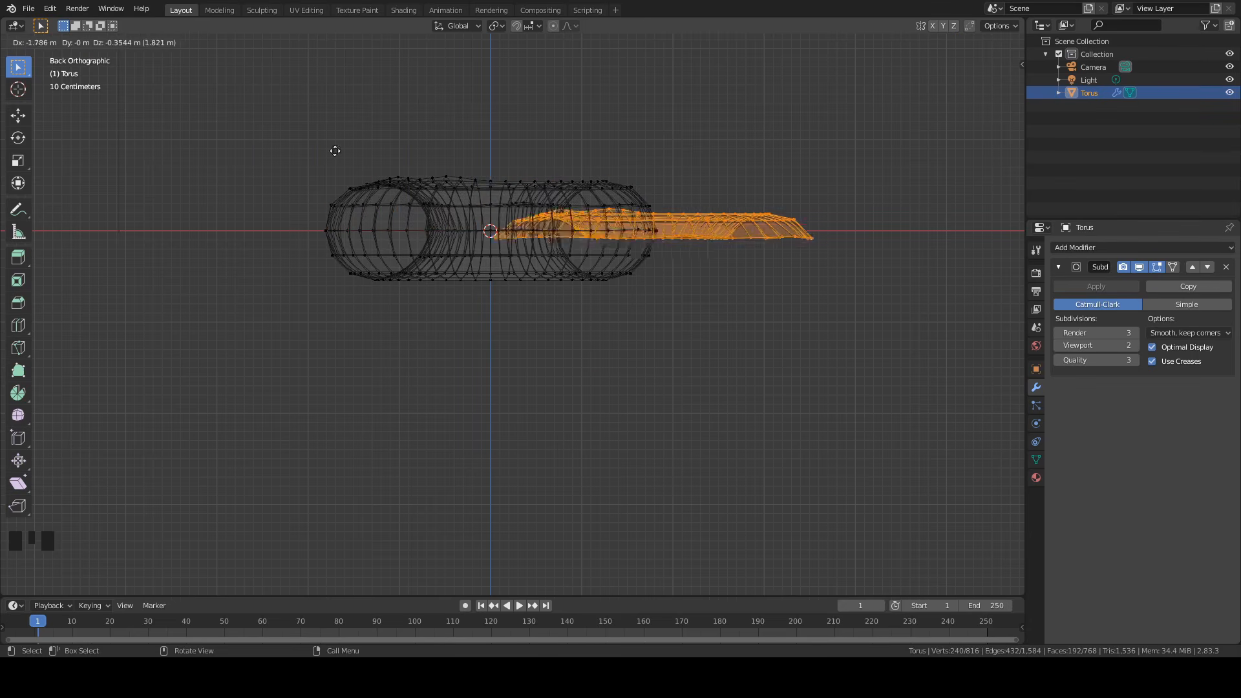
right_click(472, 325)
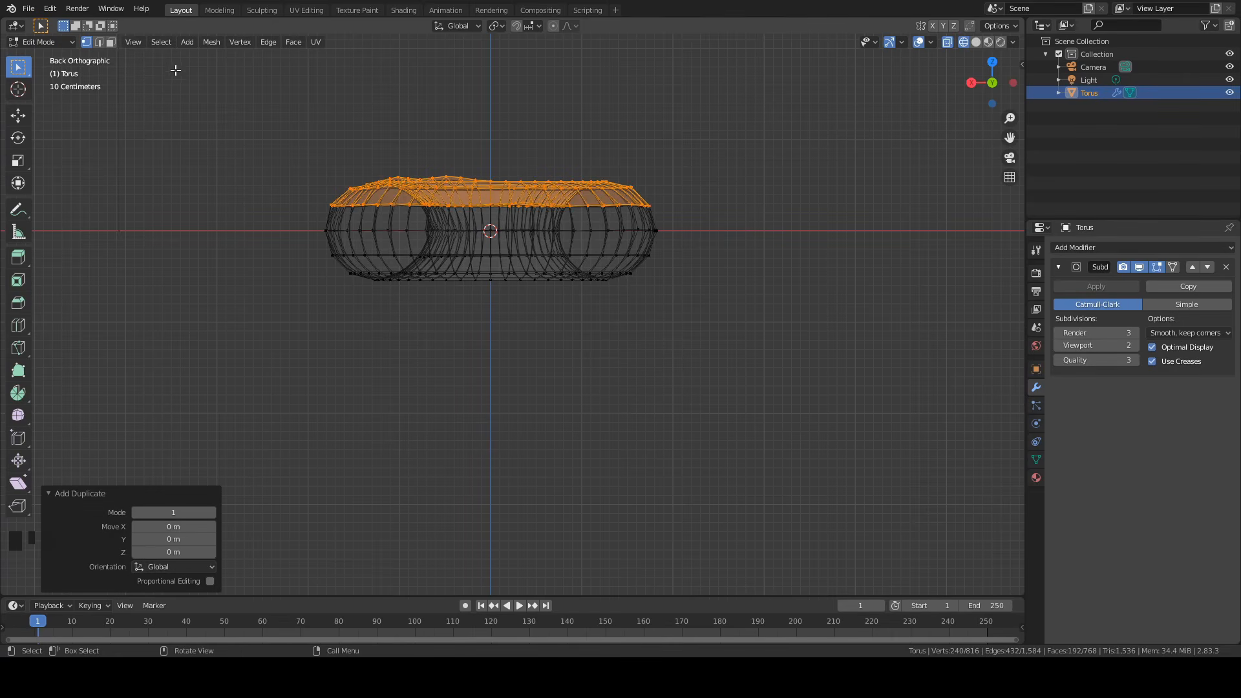
key(p)
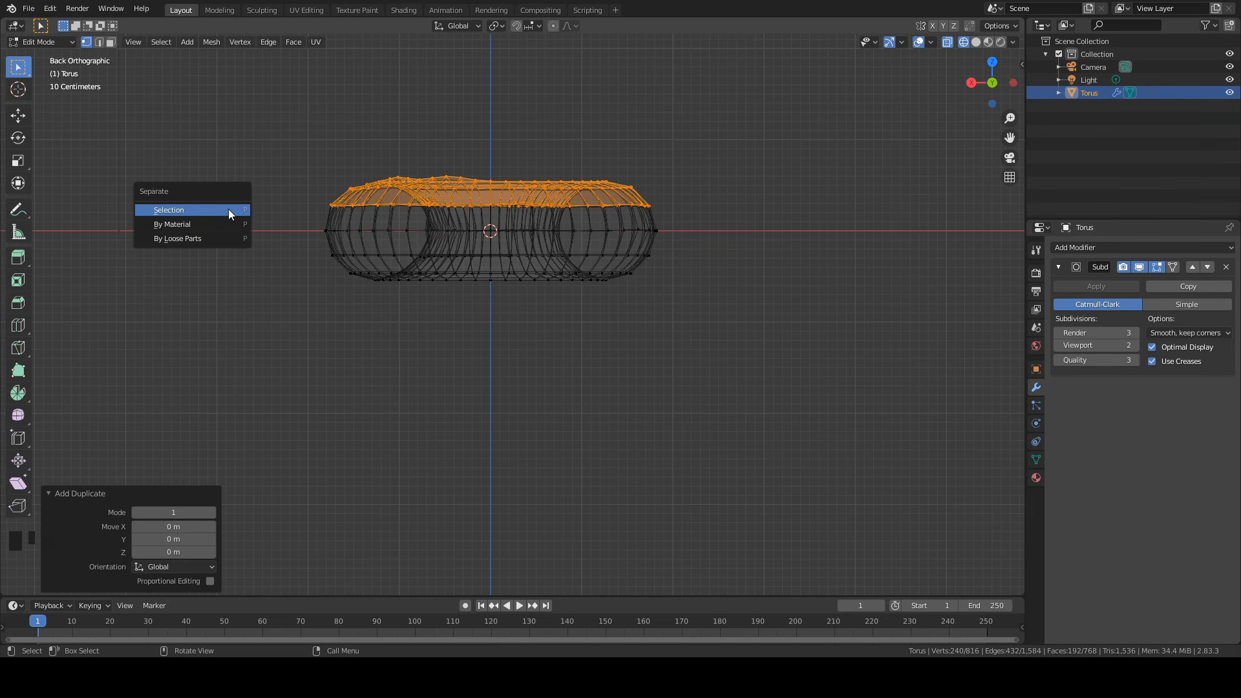
click(229, 210)
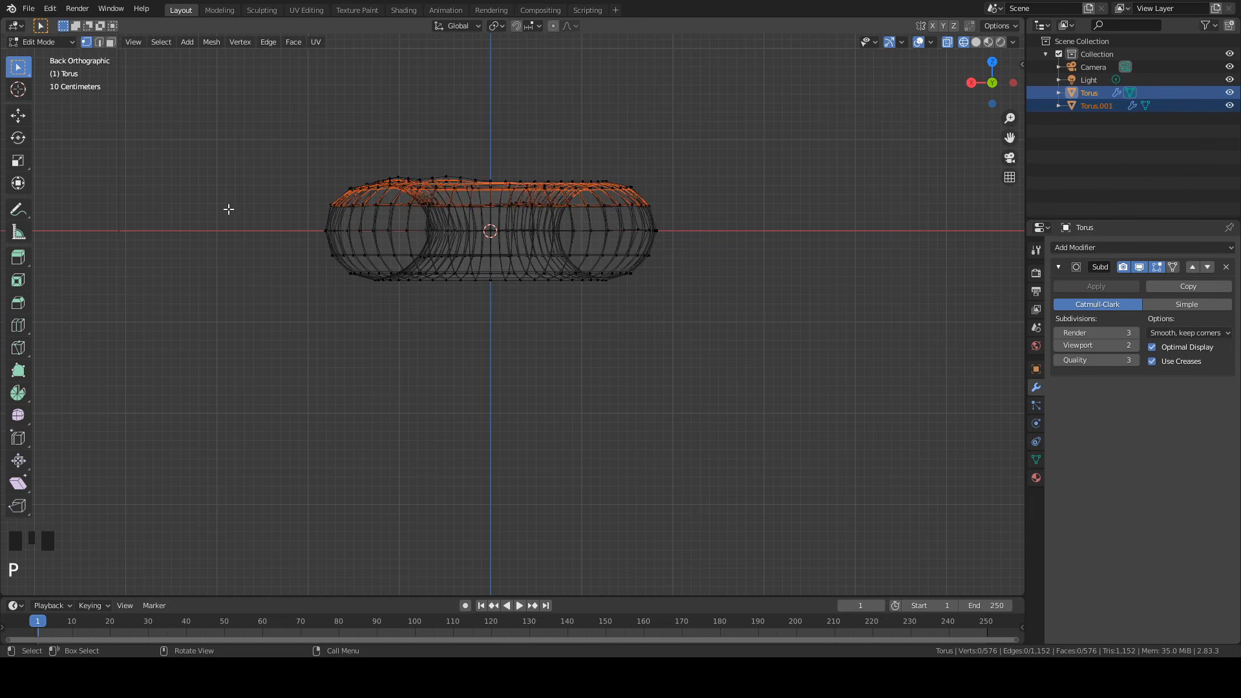
Rename the separated upper piece as Icing and the original torus as Donut.
double_click(1101, 106)
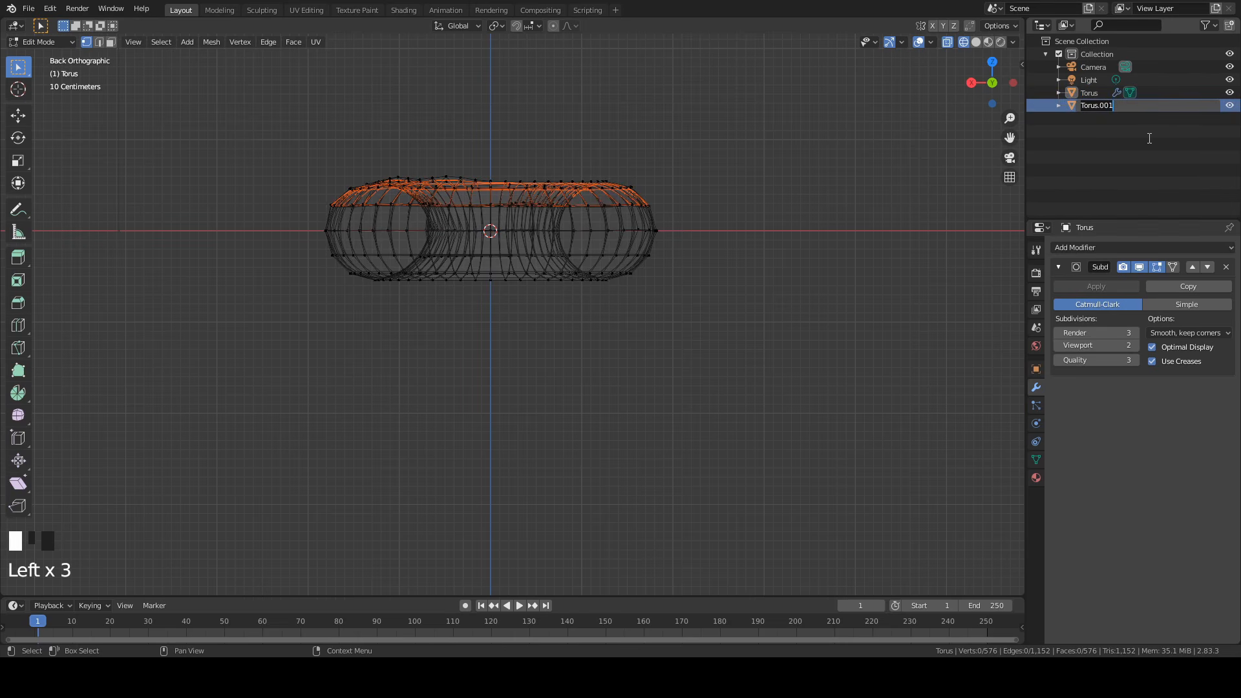
text(Icing)
key(Return)
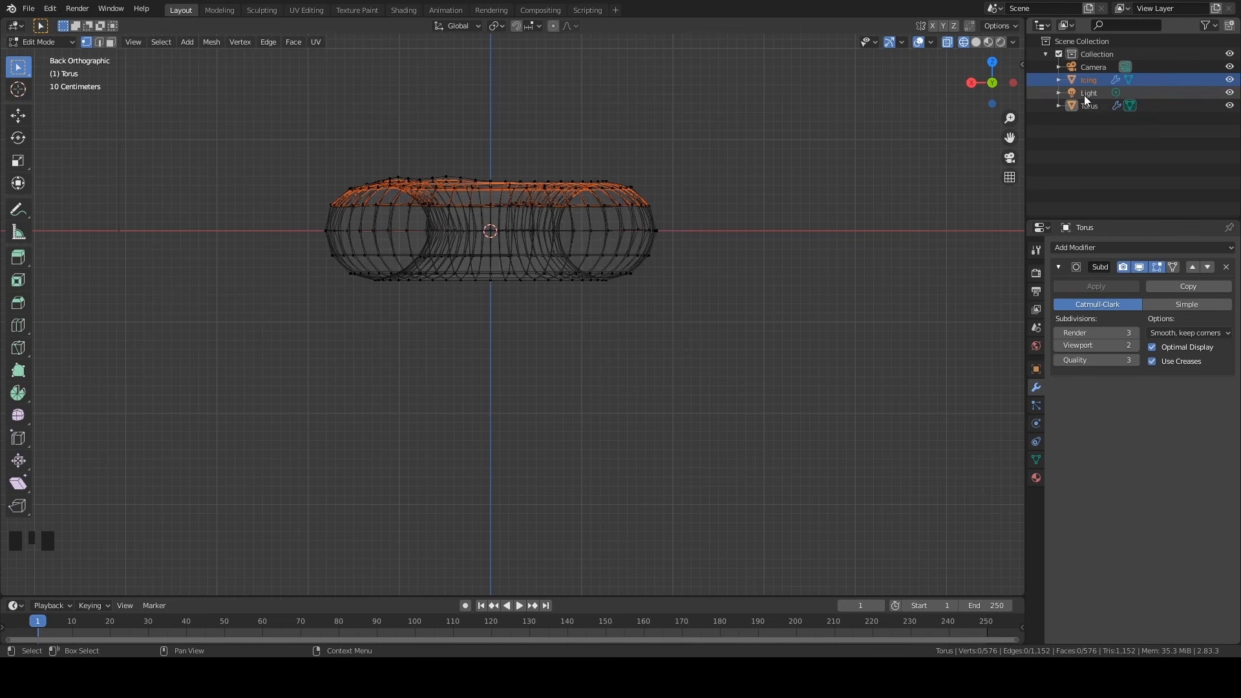
double_click(1092, 106)
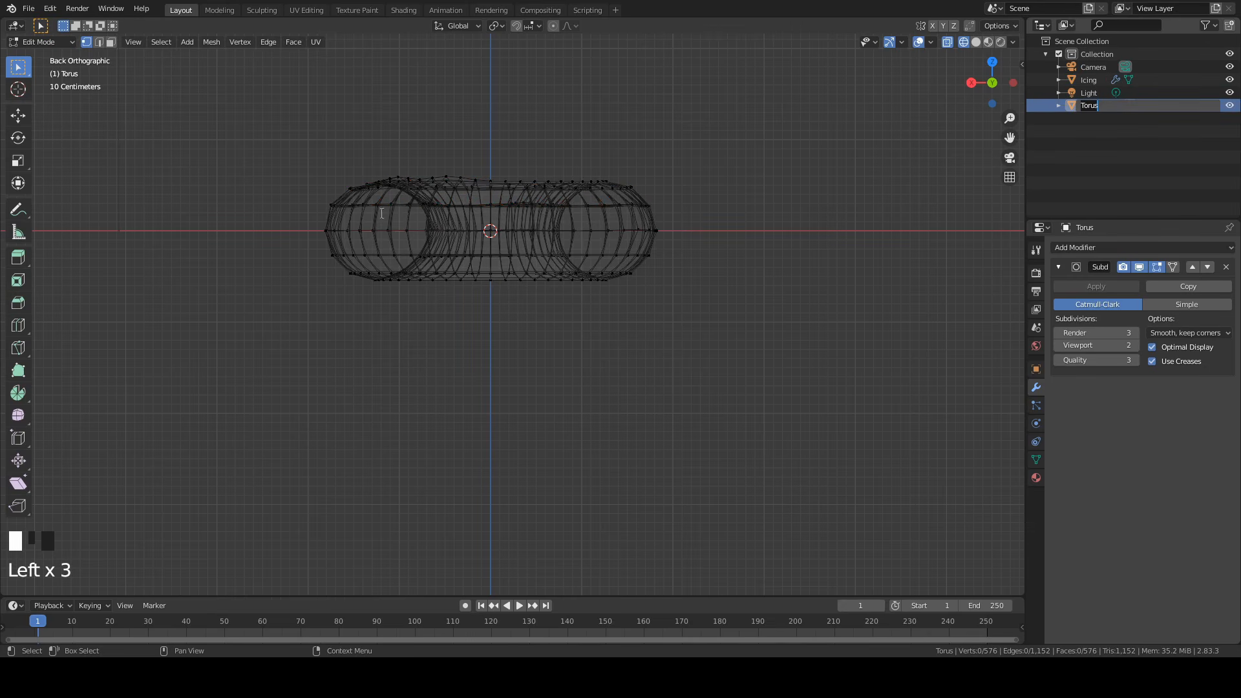
text(Donut)
key(Return)
Return to Object Mode with solid shading and examine where the icing meets the donut.
middle_drag(937, 201, 410, 174)
key(Tab)
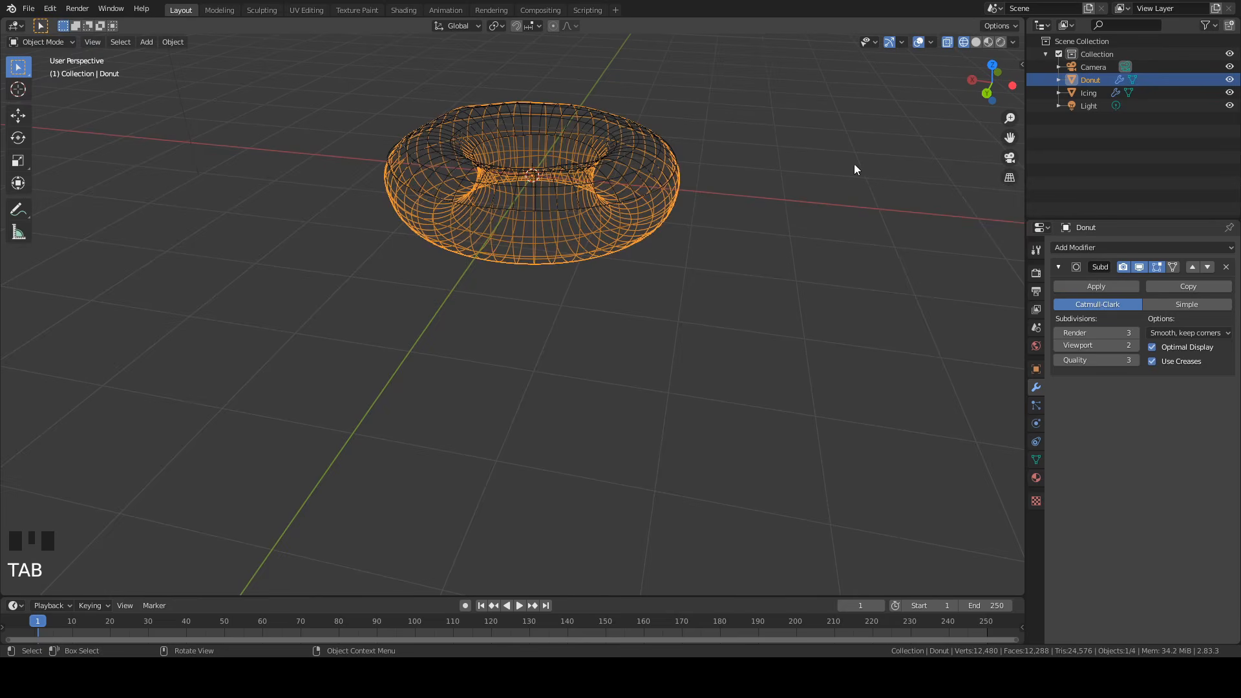
click(976, 42)
mouse_move(806, 222)
shift+middle_down()
mouse_move(825, 304)
mouse_move(767, 304)
shift+middle_up()
scroll(689, 324, up, 2)
scroll(688, 328, up, 1)
middle_drag(516, 288, 168, 254)
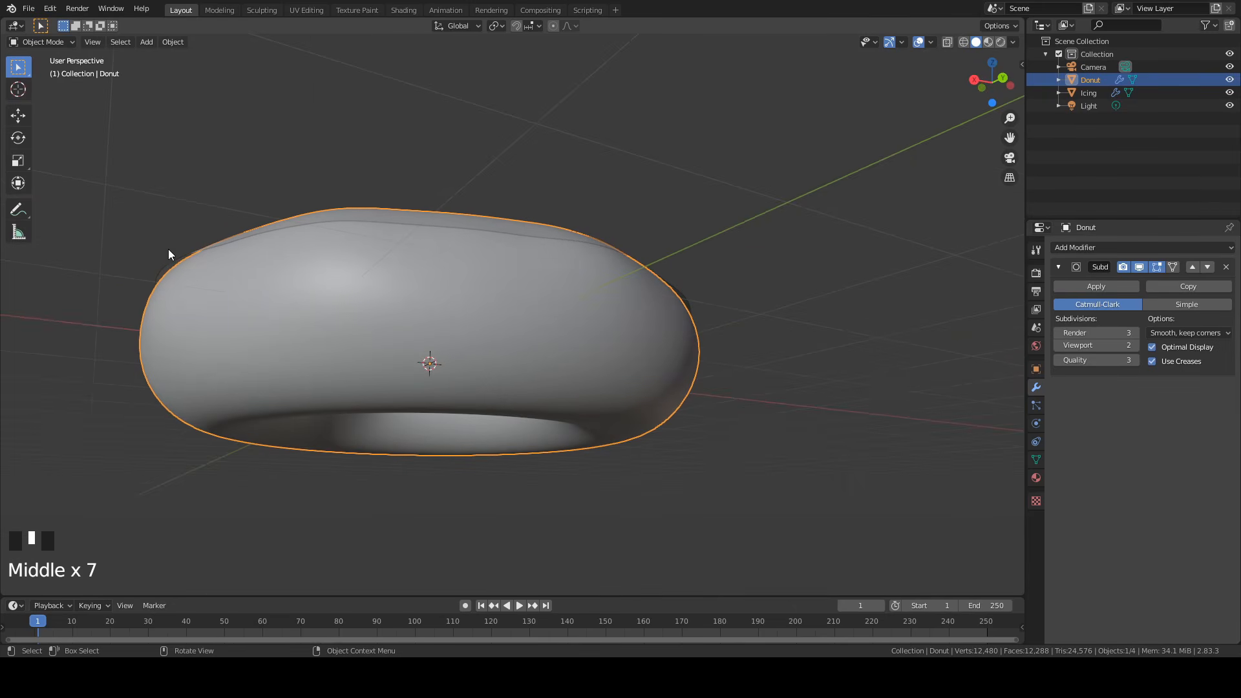
middle_drag(447, 232, 476, 319)
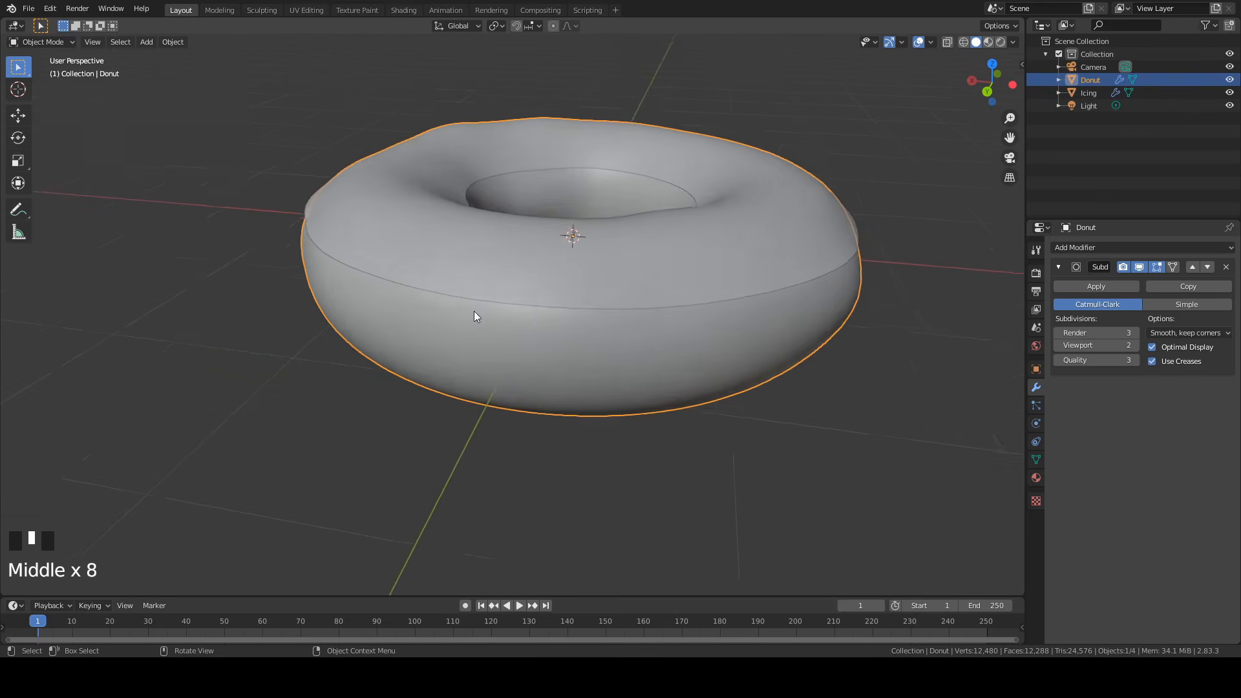
scroll(679, 291, down, 1)
shift+middle_drag(678, 291, 612, 318)
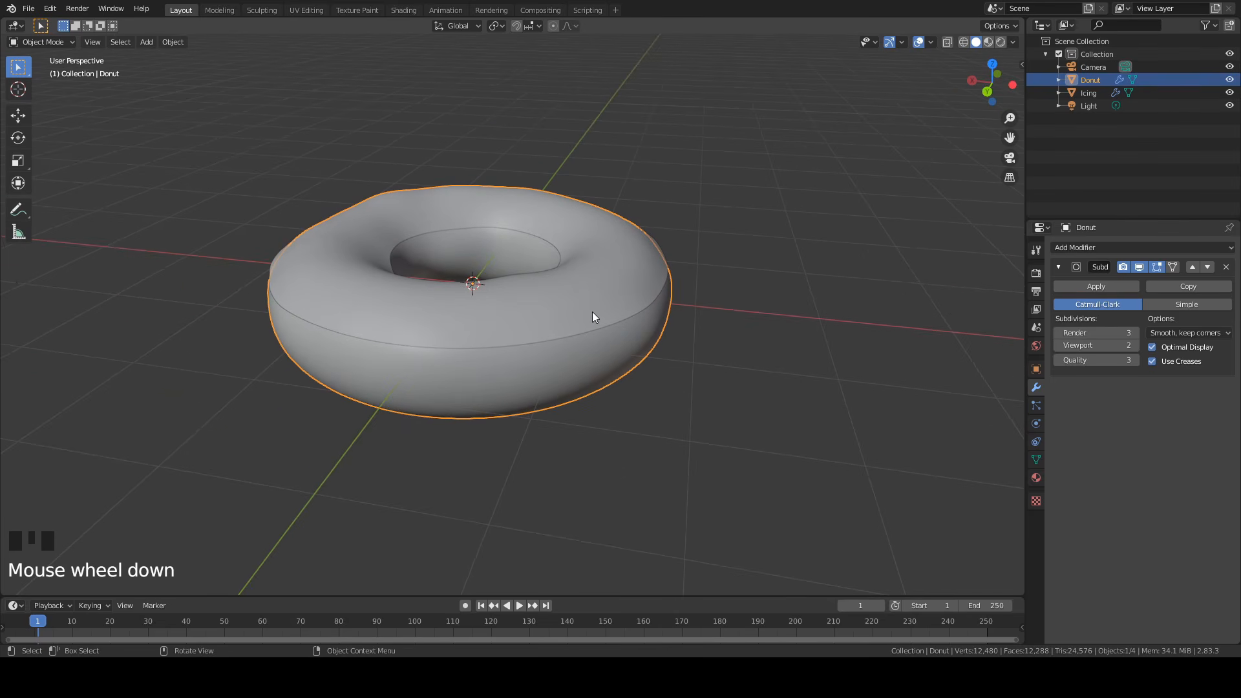
Add a Solidify modifier to the icing and place it above the Subdivision modifier.
click(601, 316)
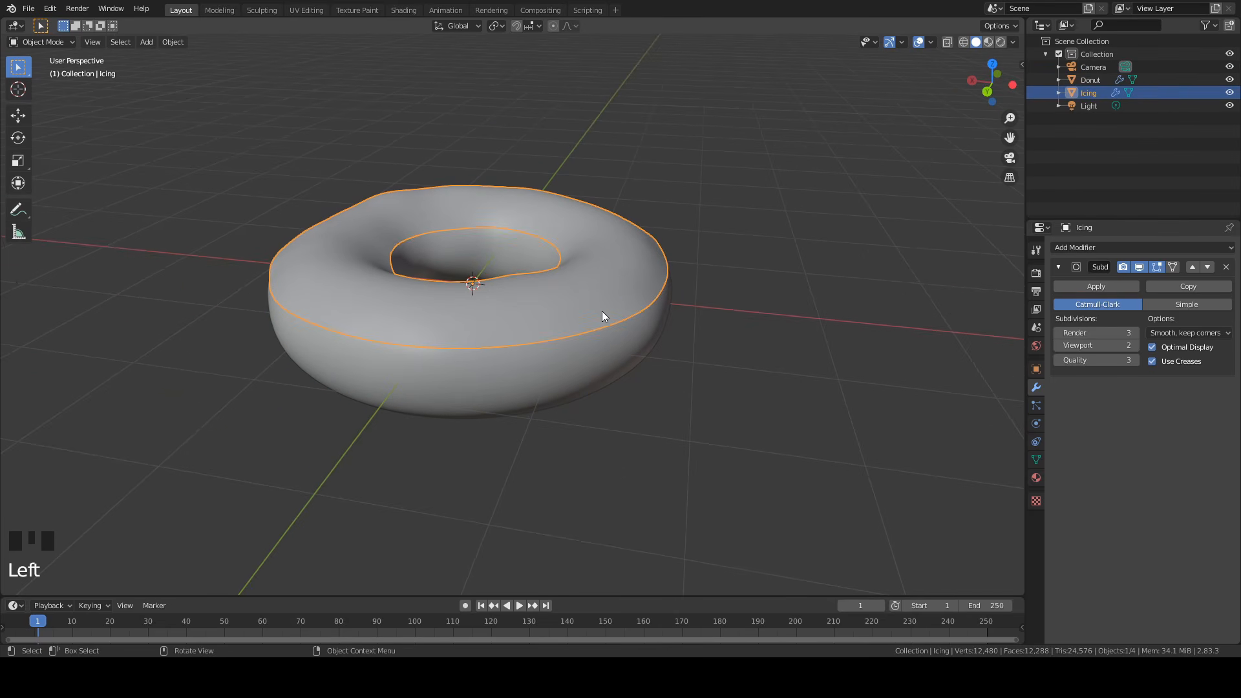
click(1106, 247)
click(986, 448)
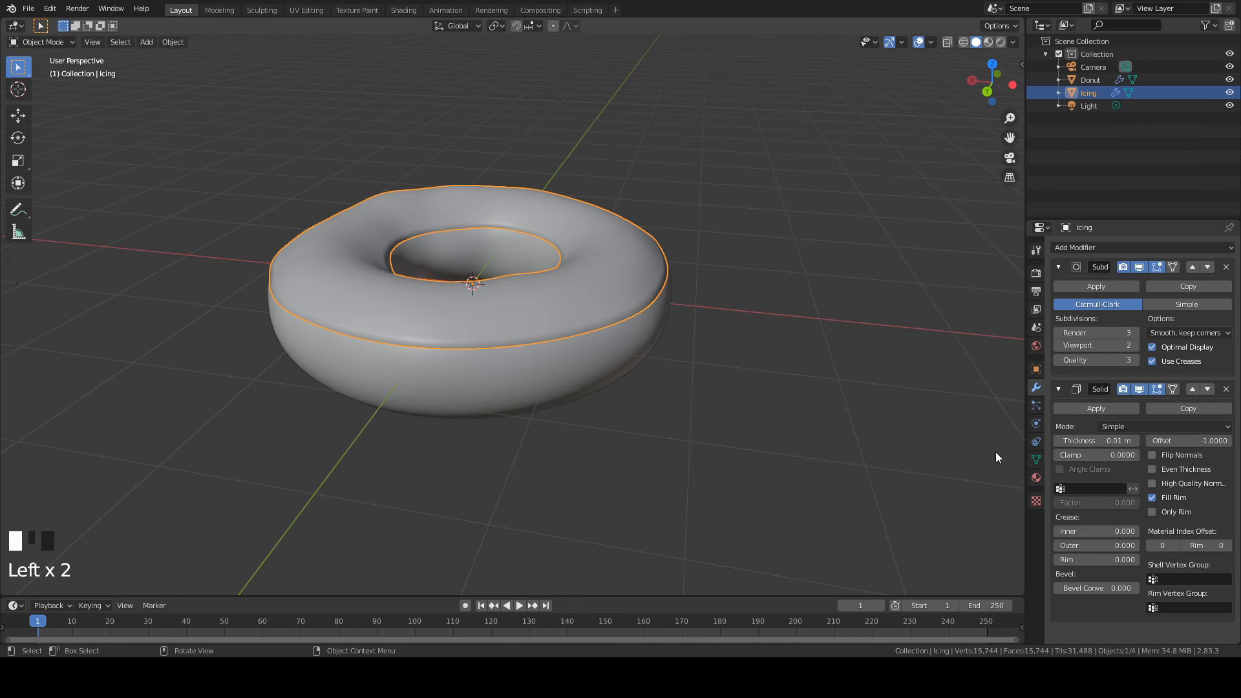
middle_drag(918, 336, 1021, 441)
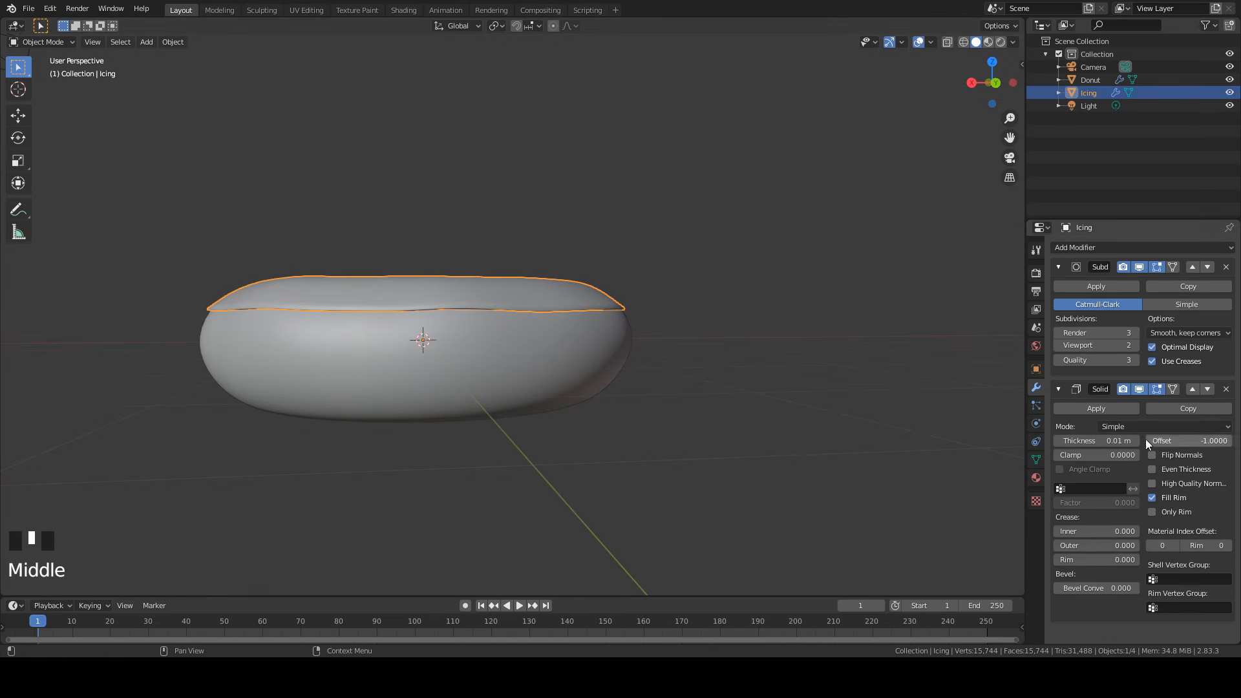
middle_drag(684, 363, 311, 321)
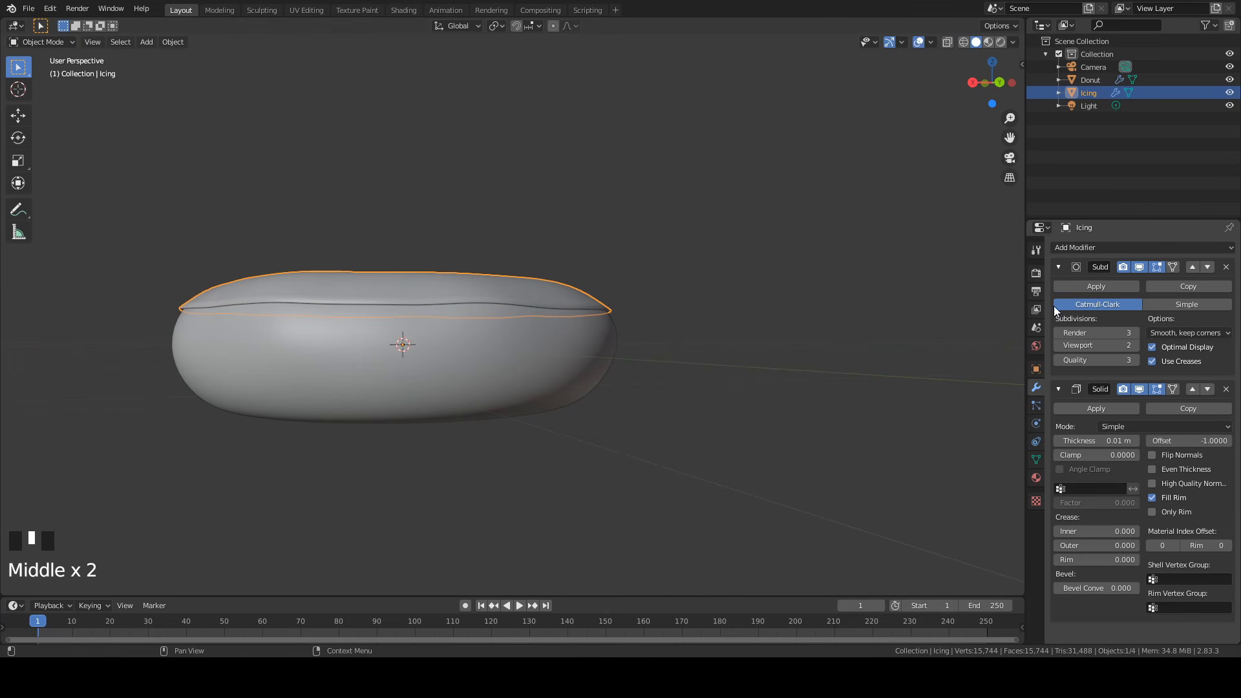
click(1192, 389)
Set the icing's Solidify offset to 1, thickness to 0.035 m and inner crease to 1.
middle_drag(956, 278, 224, 317)
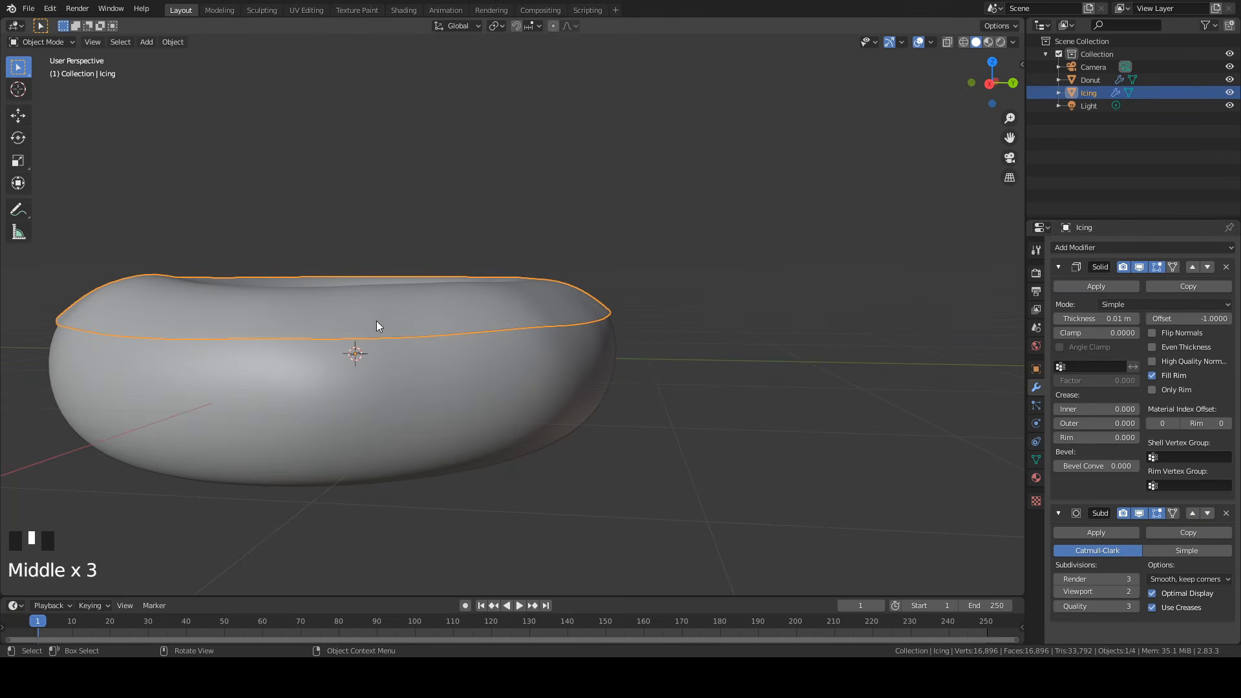
drag(1160, 316, 1232, 319)
click(1112, 318)
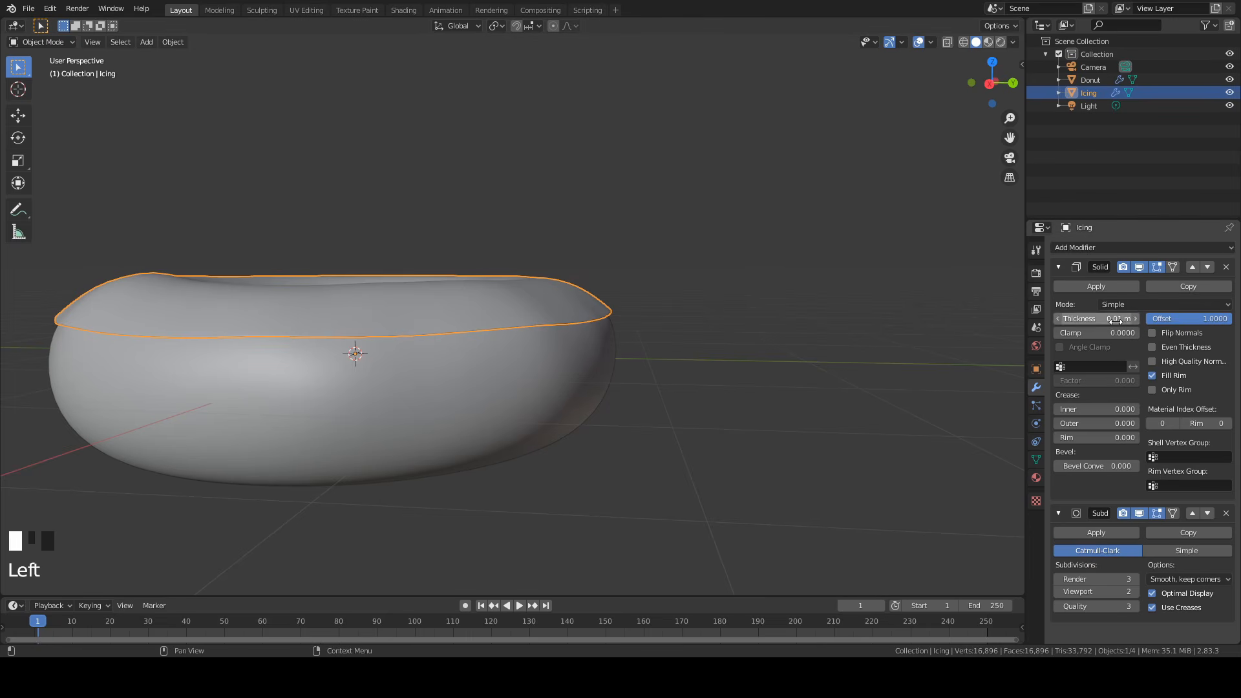
text(0.035)
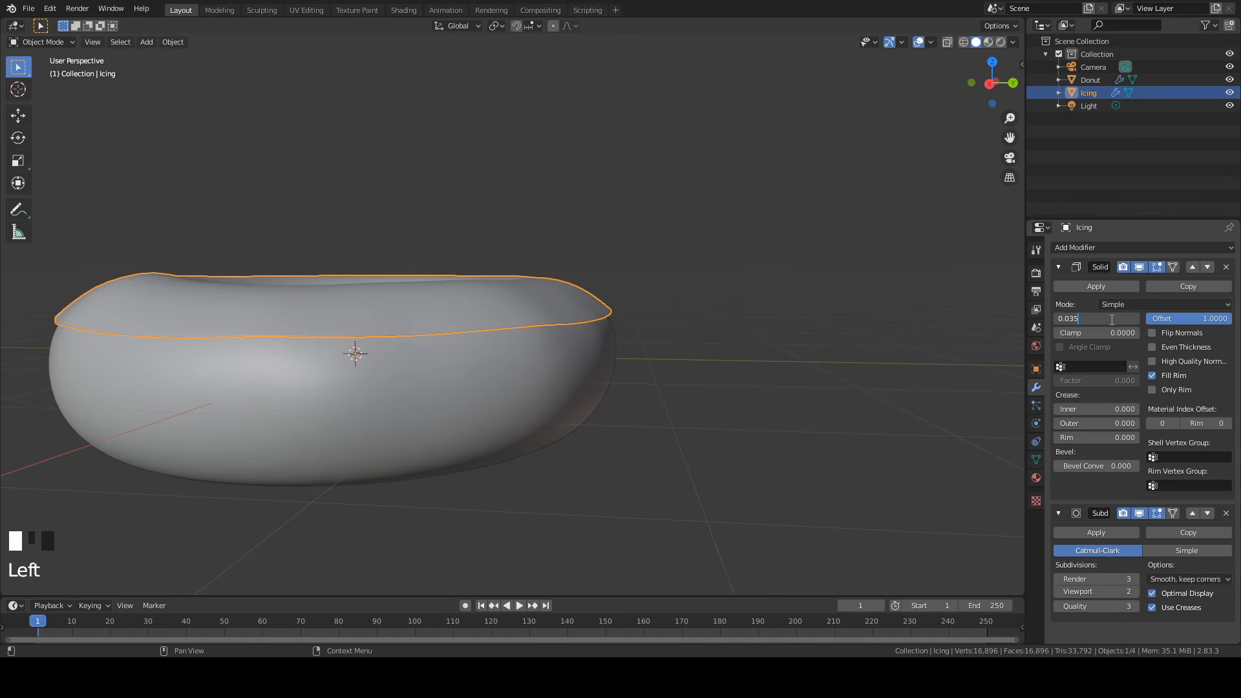
key(Return)
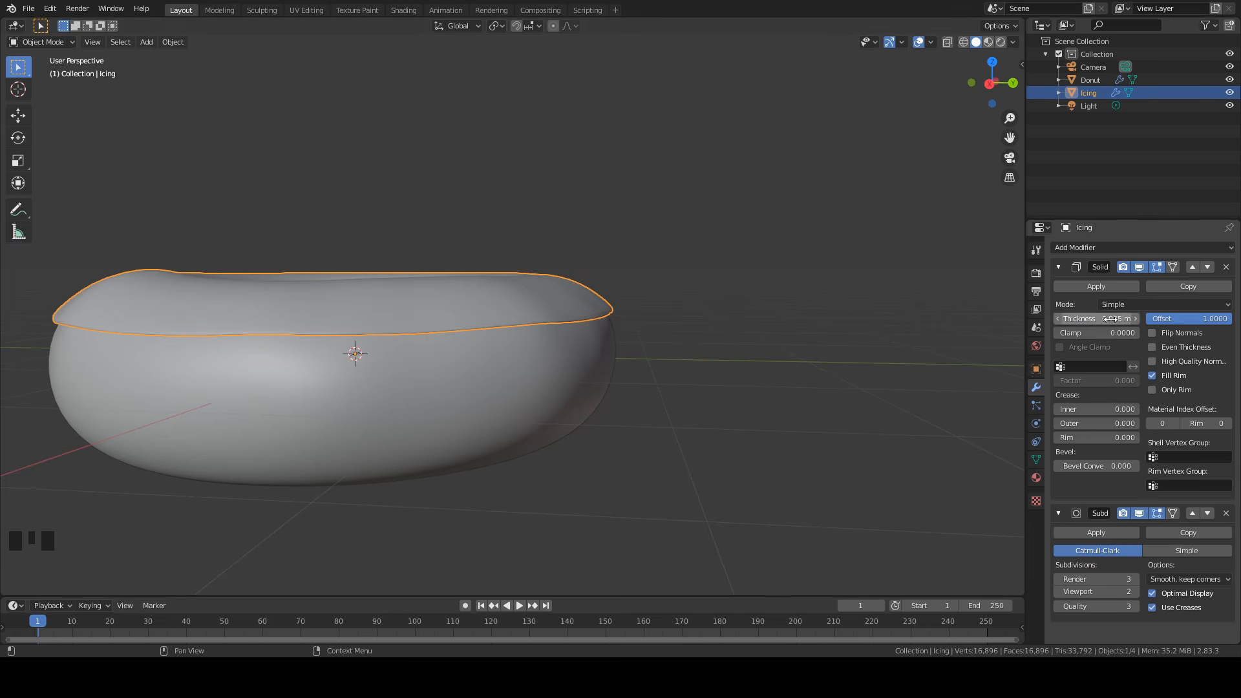
middle_drag(634, 310, 648, 267)
drag(1076, 409, 1134, 409)
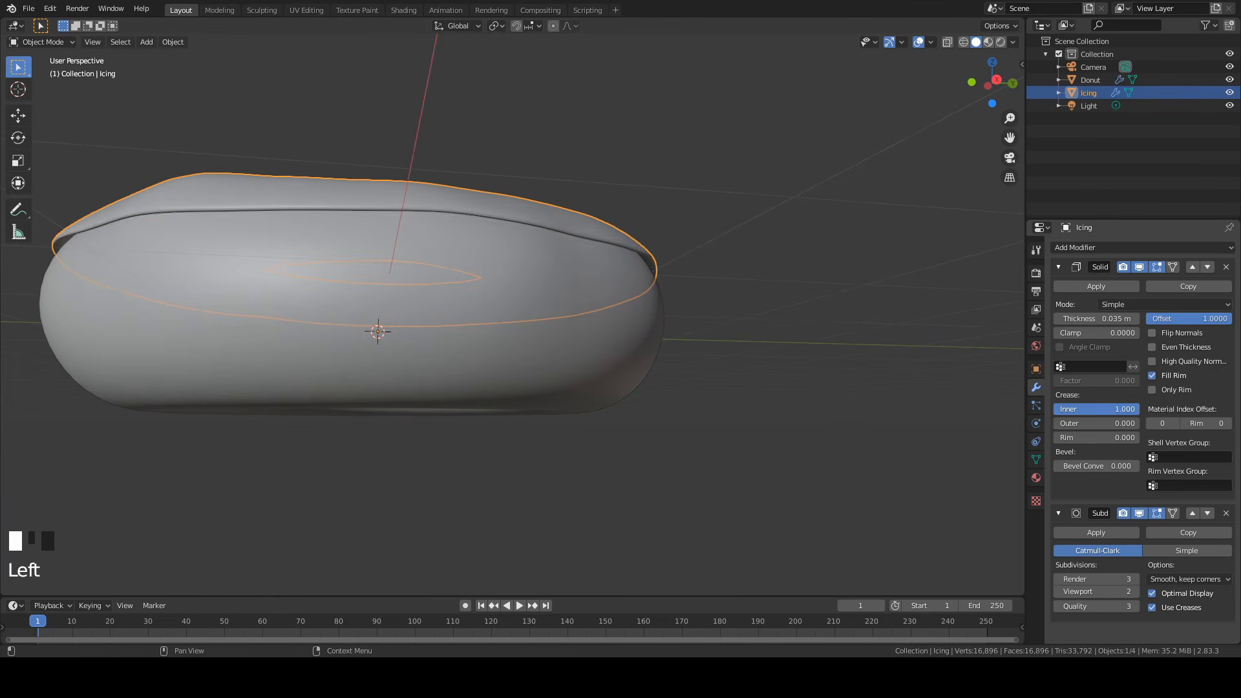
Deselect the icing and examine its rim and thickness around the donut from several angles.
middle_drag(789, 363, 677, 334)
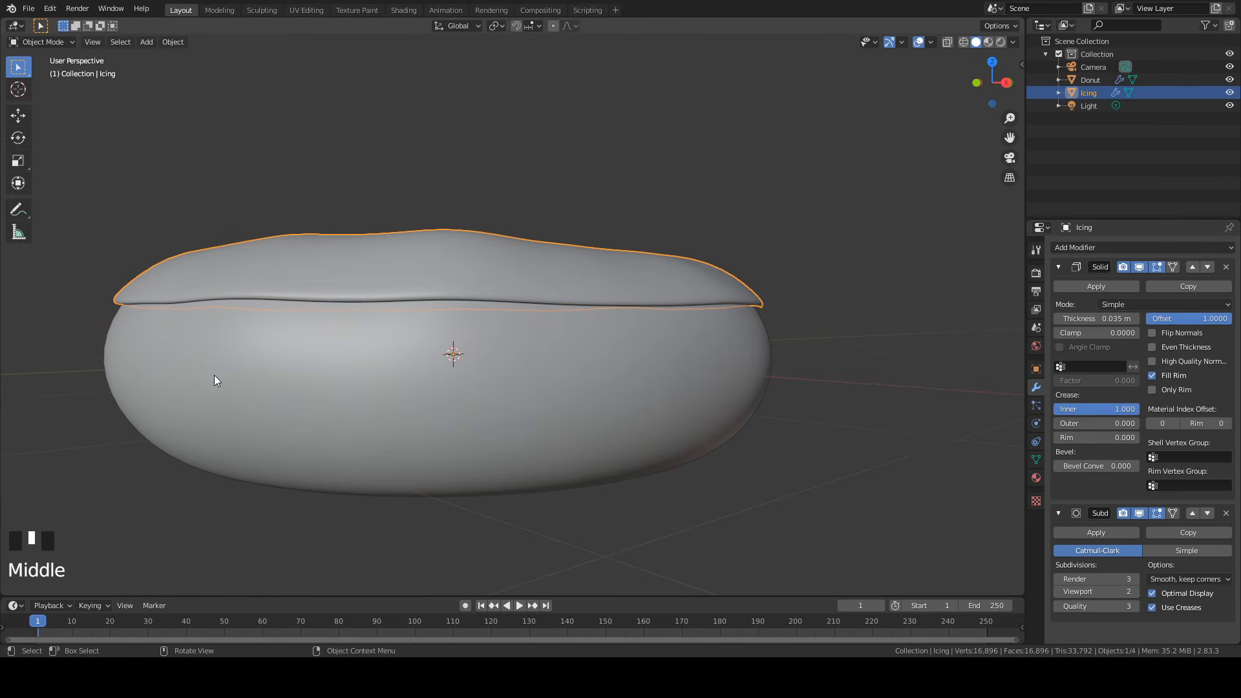
middle_drag(794, 426, 679, 335)
click(709, 263)
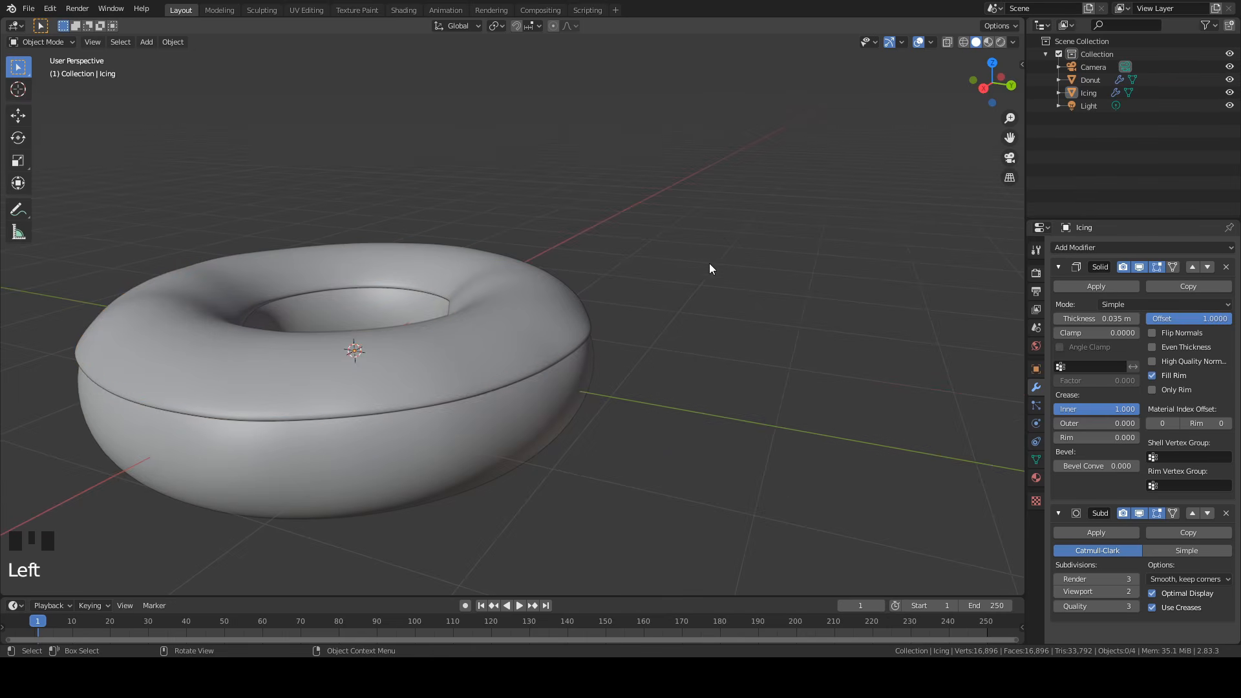
middle_drag(708, 263, 270, 411)
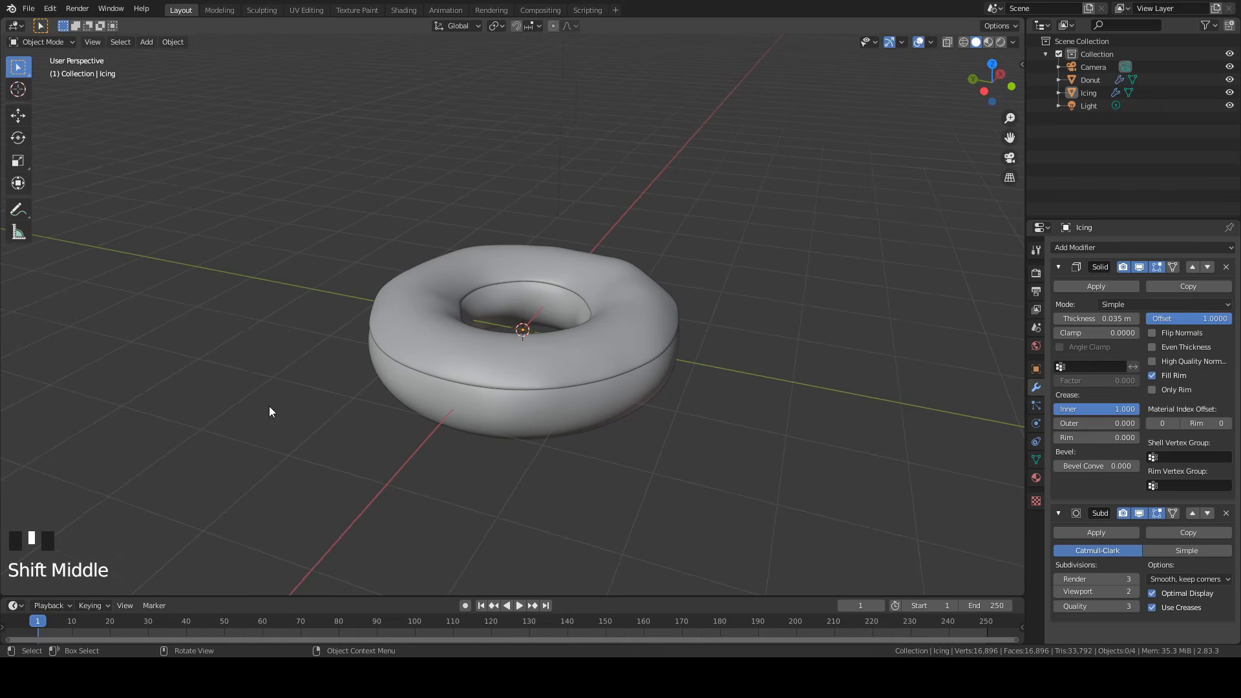
scroll(473, 396, up, 2)
middle_drag(452, 401, 349, 368)
shift+middle_drag(349, 368, 445, 384)
scroll(445, 383, down, 1)
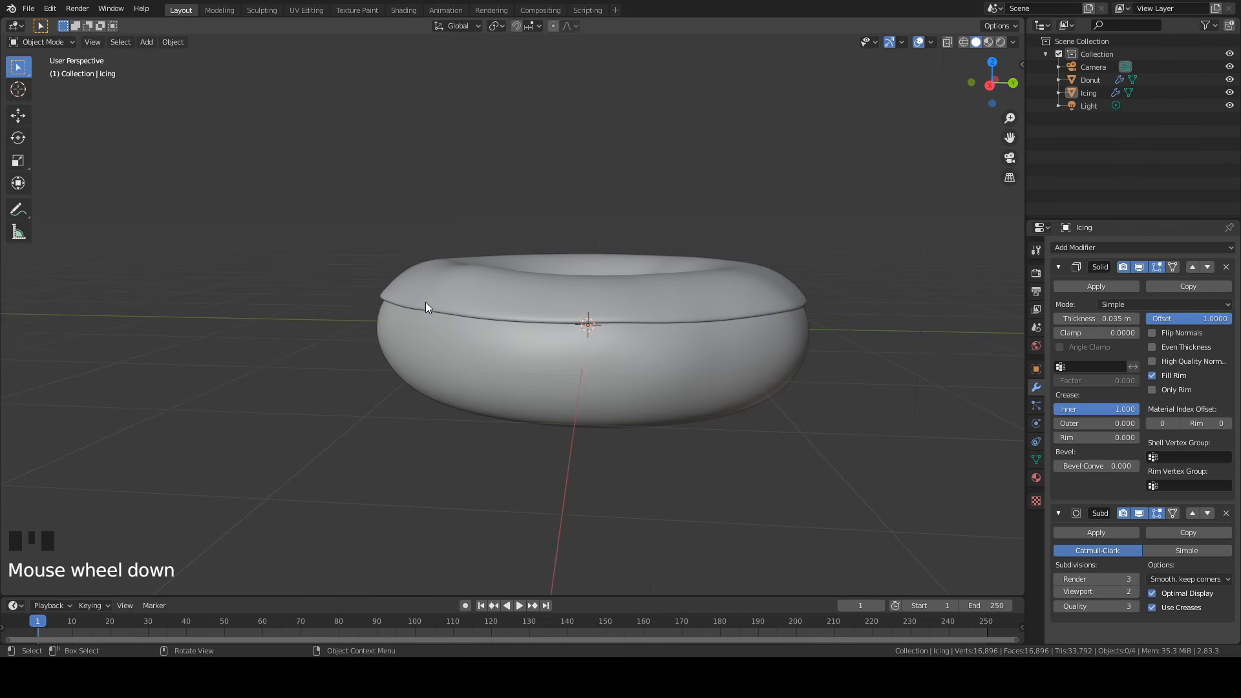
scroll(518, 315, up, 2)
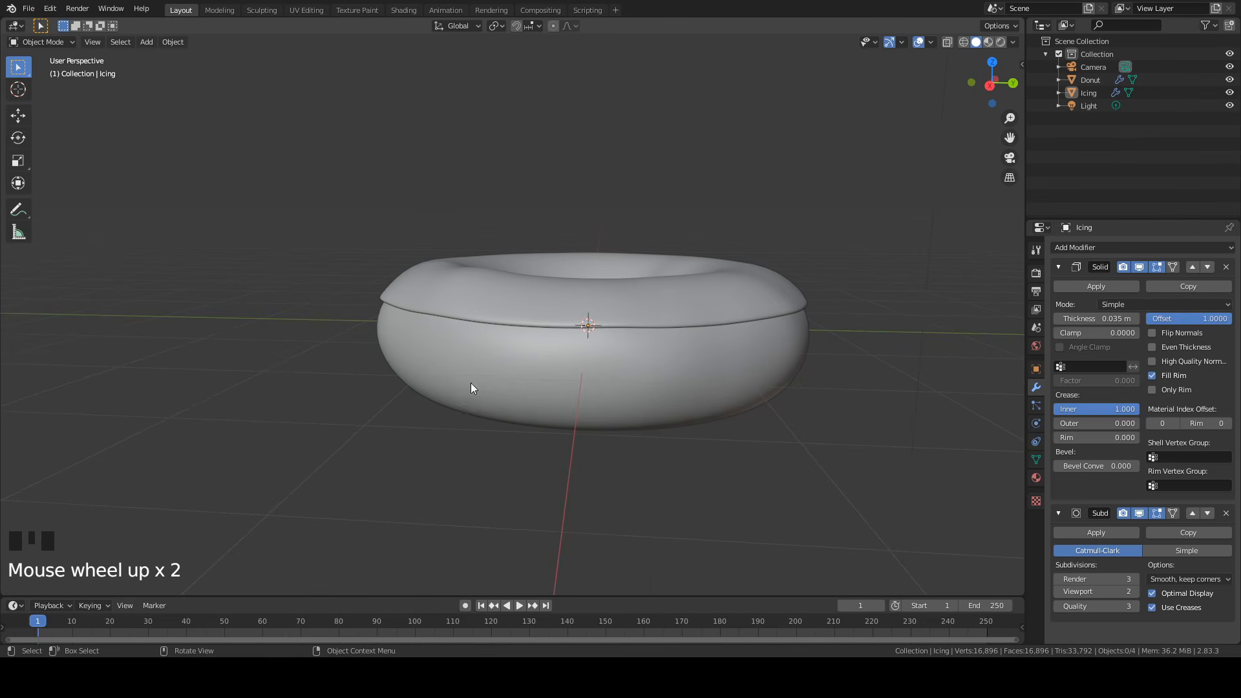
Open the icing mesh in Edit Mode and enable proportional editing.
click(503, 299)
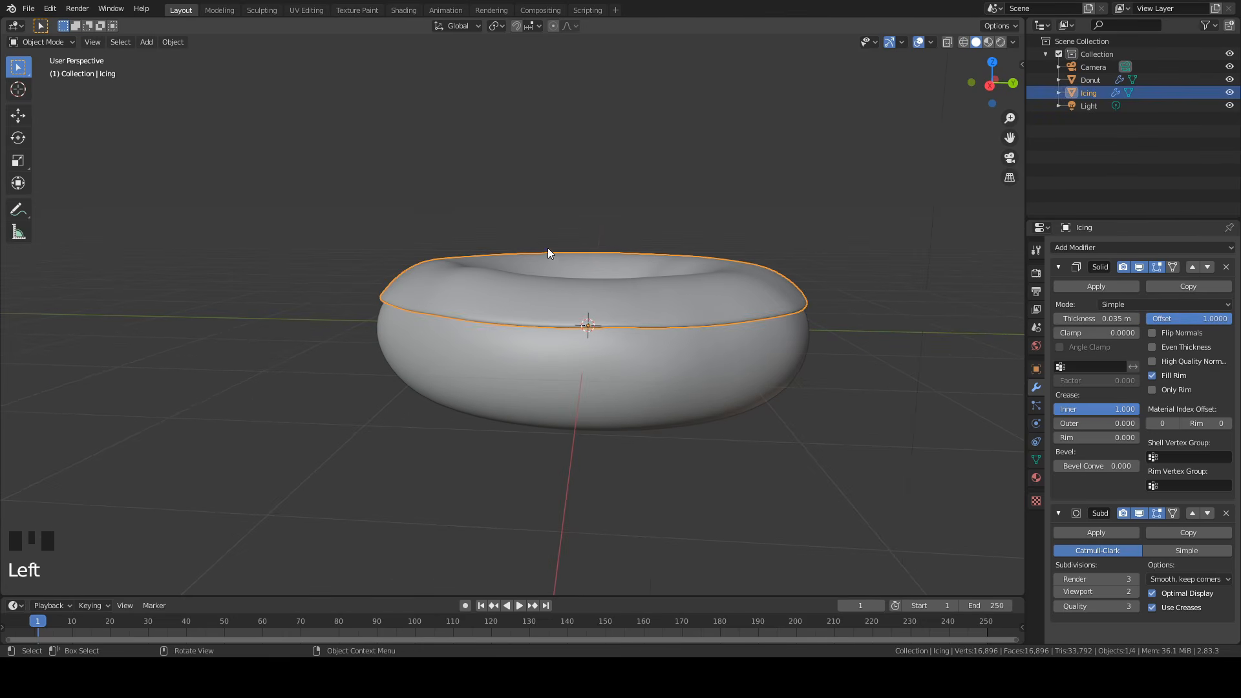
middle_drag(548, 252, 557, 354)
middle_drag(624, 379, 610, 350)
key(Tab)
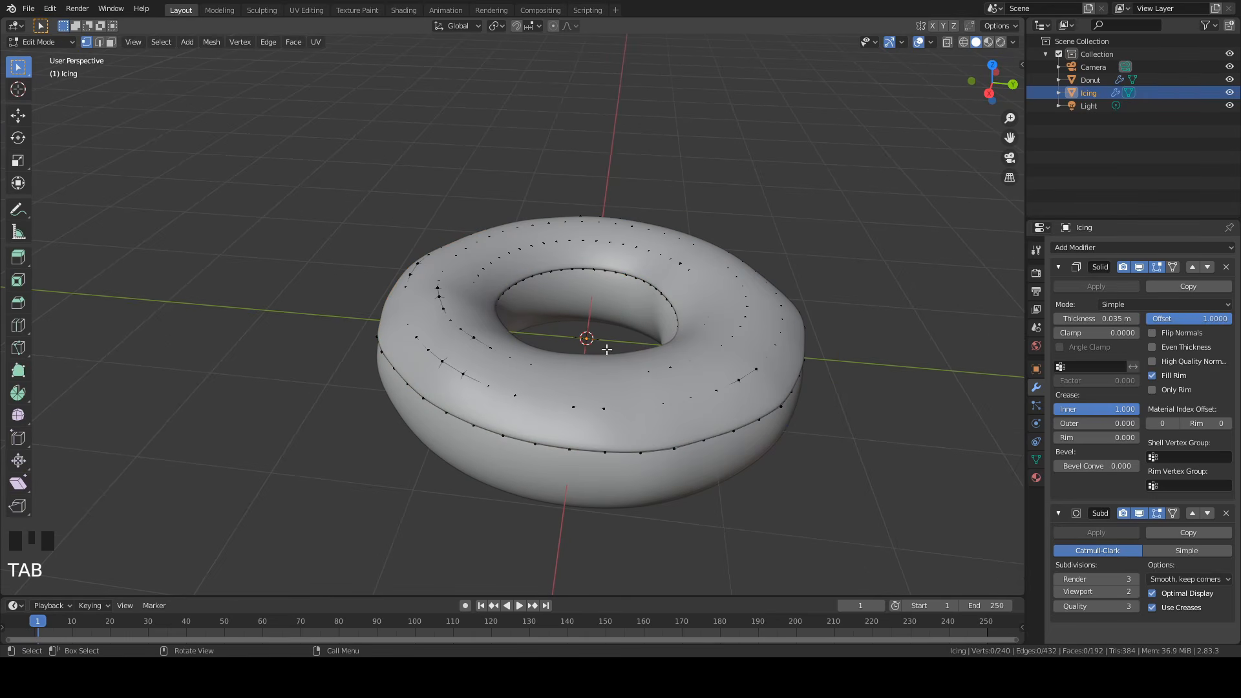
middle_drag(643, 274, 649, 274)
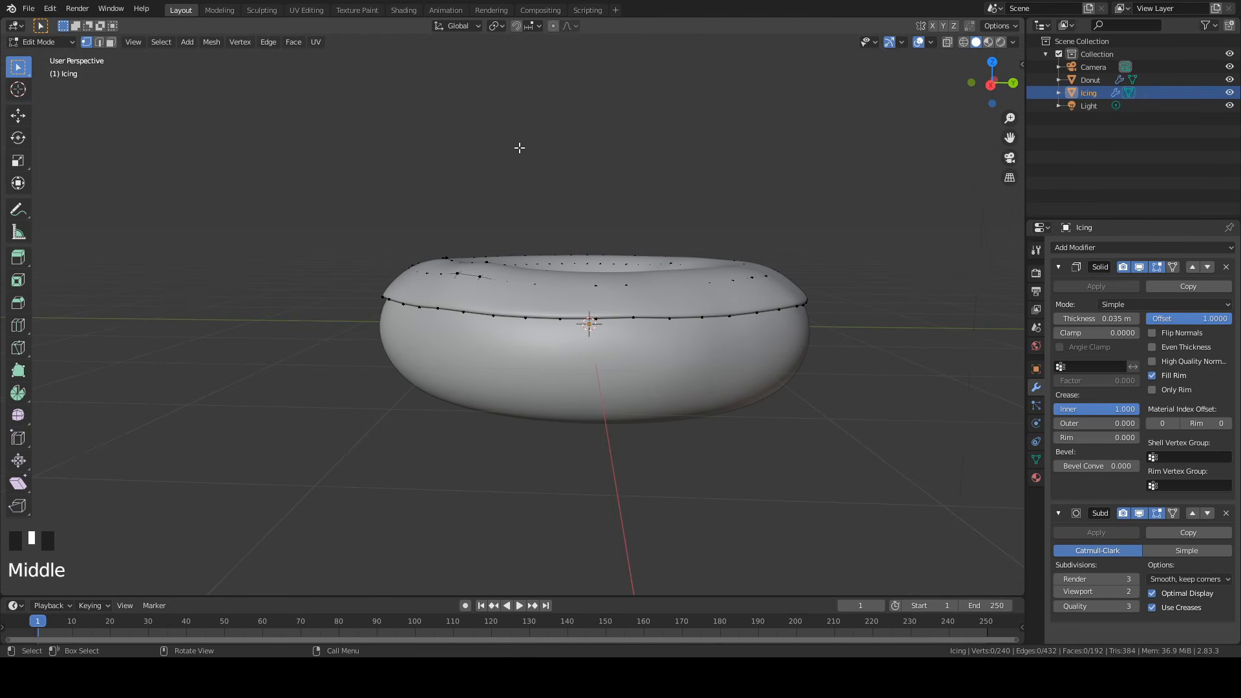
click(554, 25)
click(574, 26)
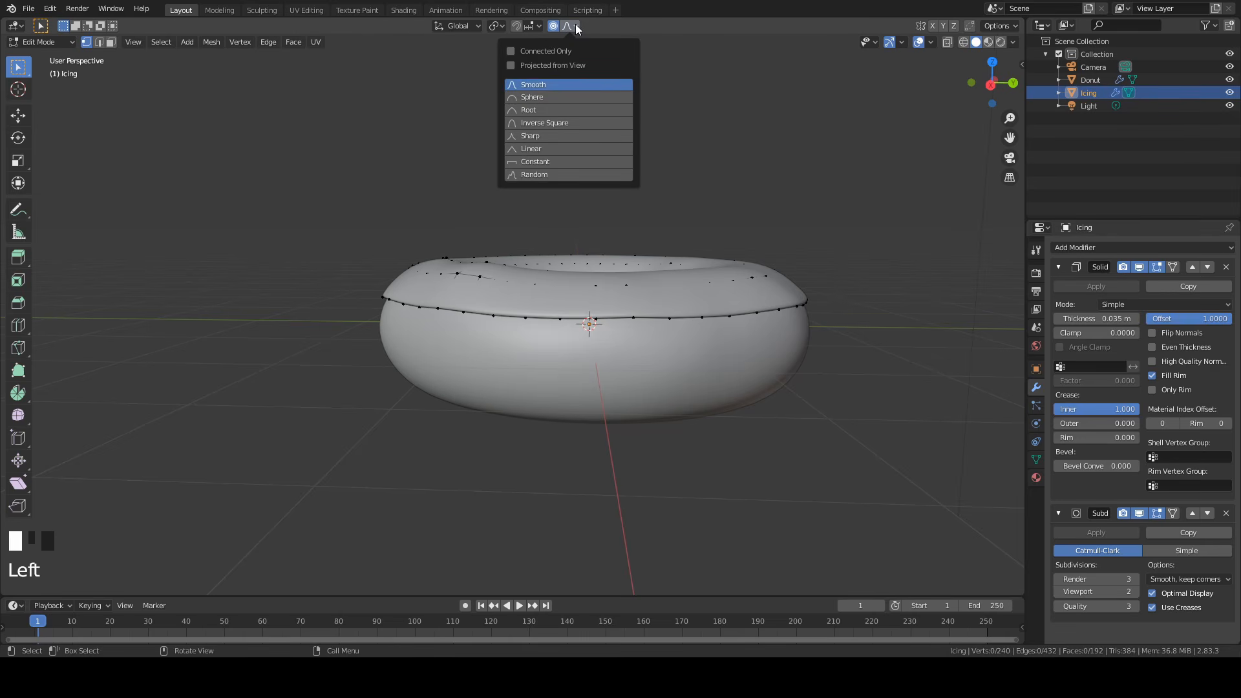
click(575, 25)
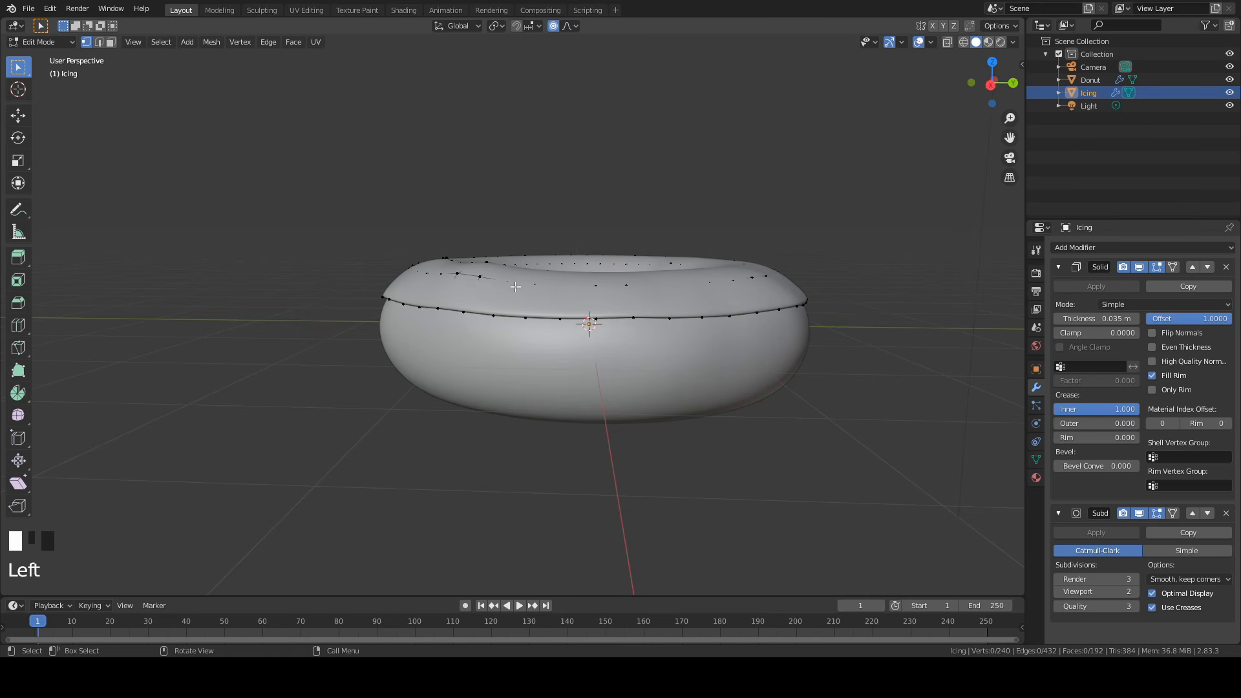
Enable snapping and set it to snap to faces.
middle_drag(515, 286, 563, 331)
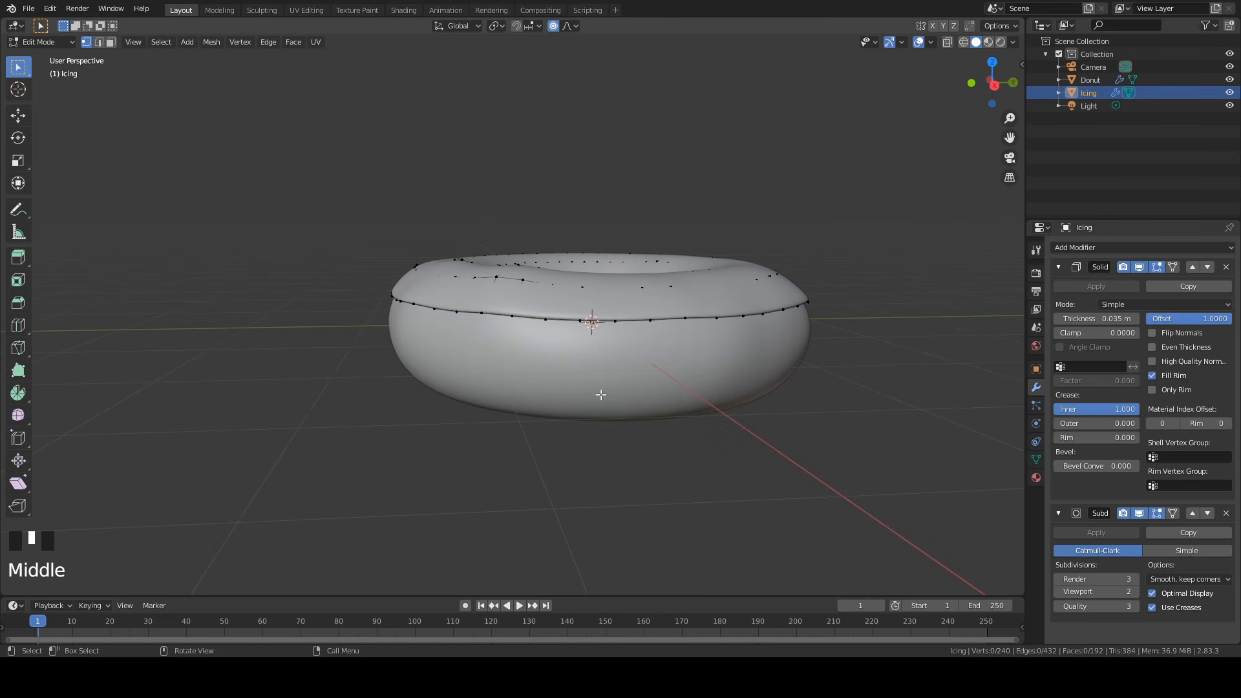
click(515, 28)
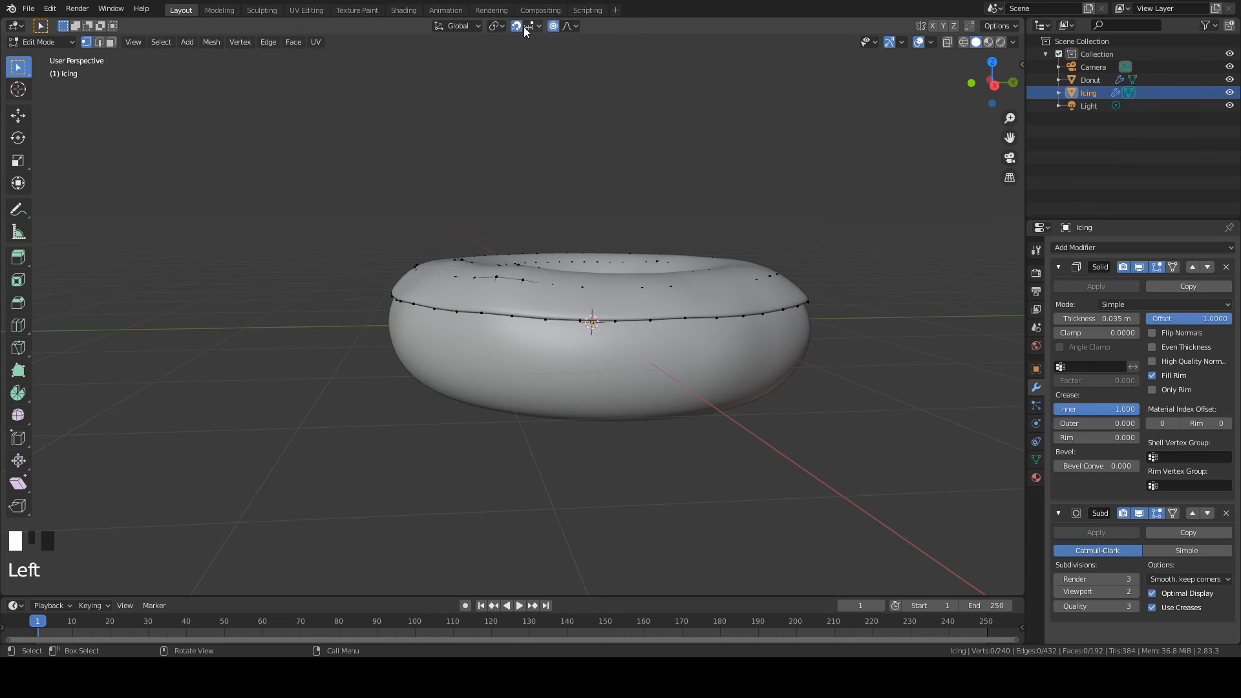
click(528, 29)
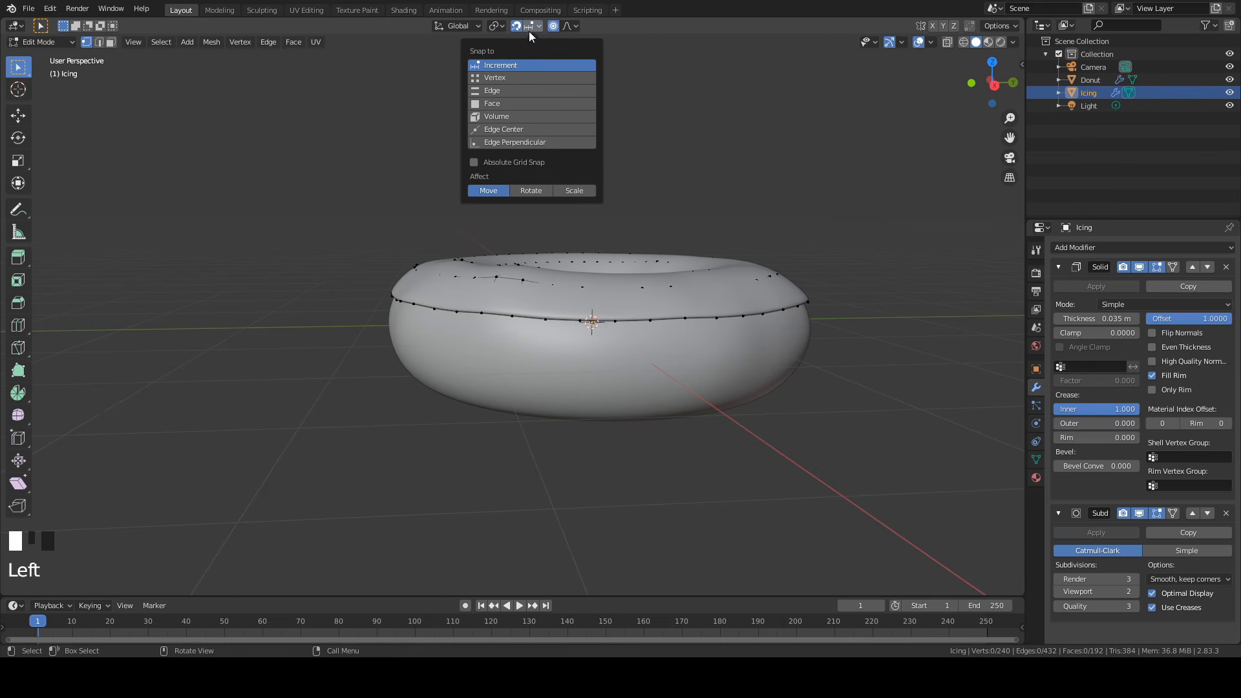
click(502, 105)
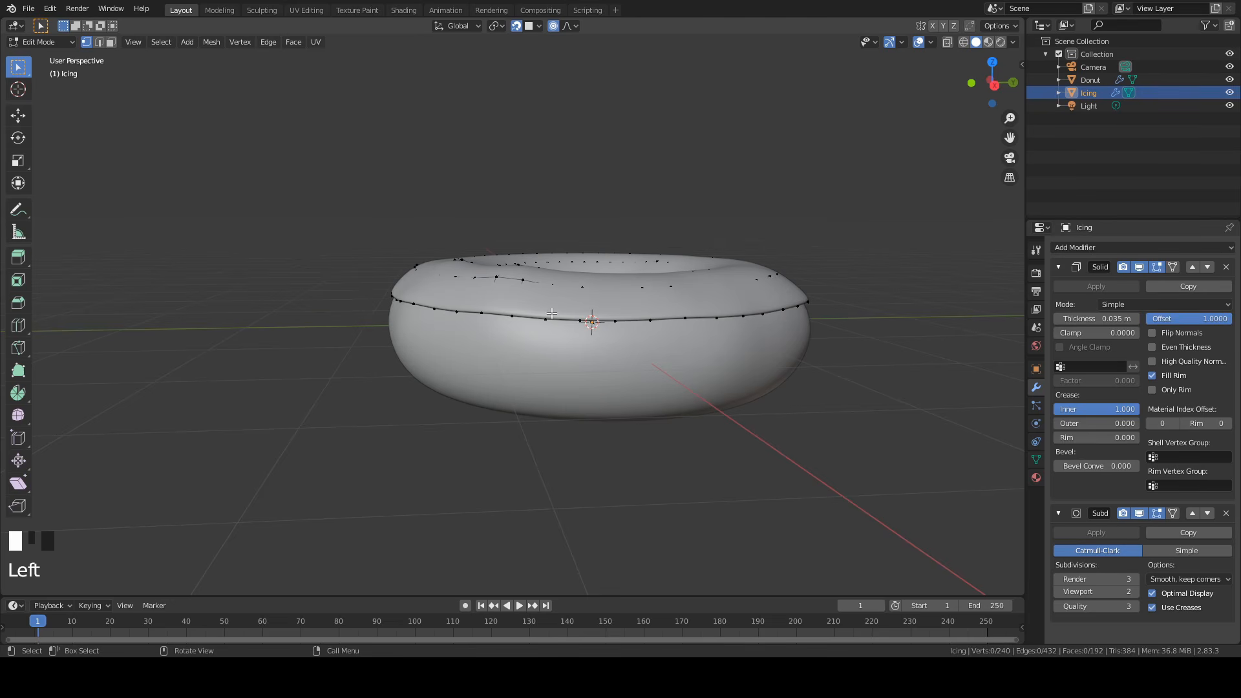
Pull one vertex on the icing's outer rim down about 0.18 m, shrinking the proportional editing size to about 0.22.
middle_drag(558, 349, 351, 290)
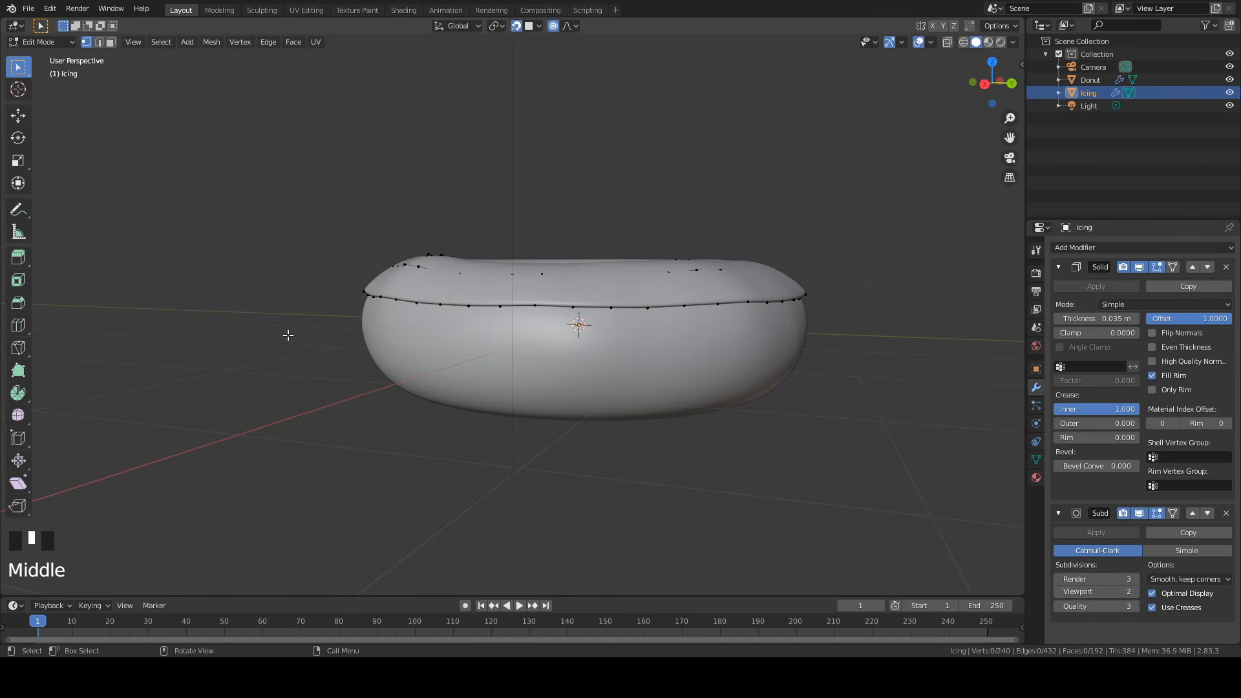
middle_drag(372, 258, 551, 304)
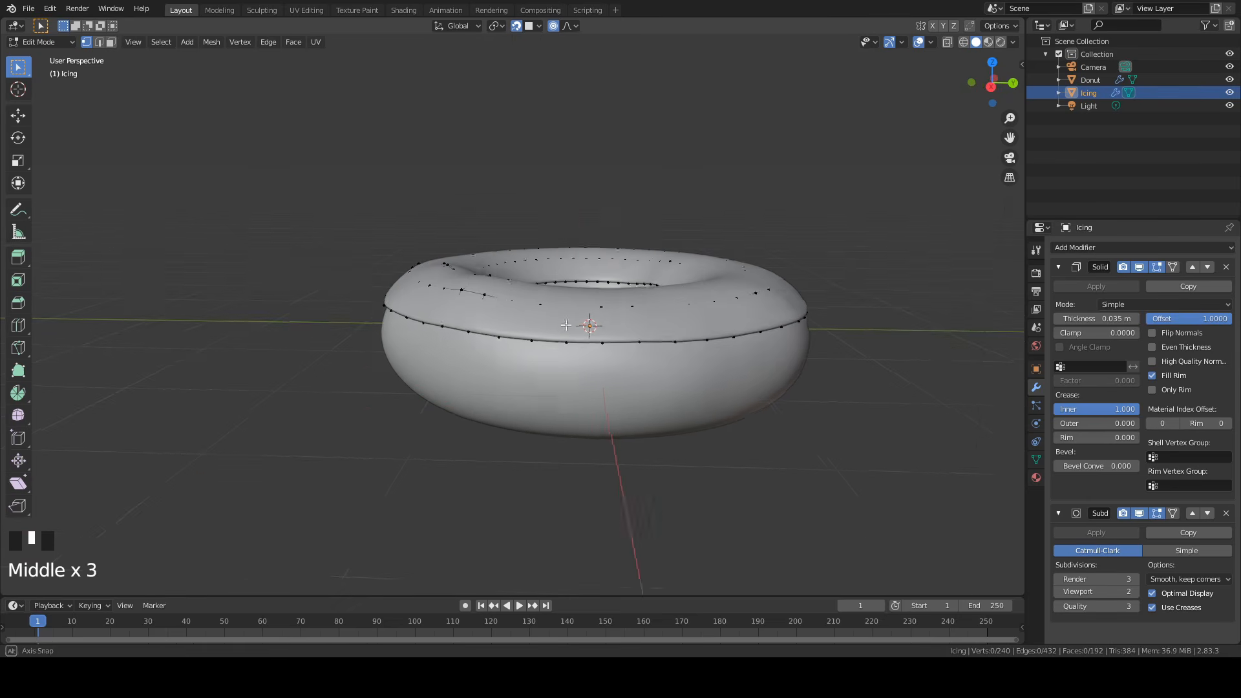
scroll(551, 305, up, 2)
click(640, 318)
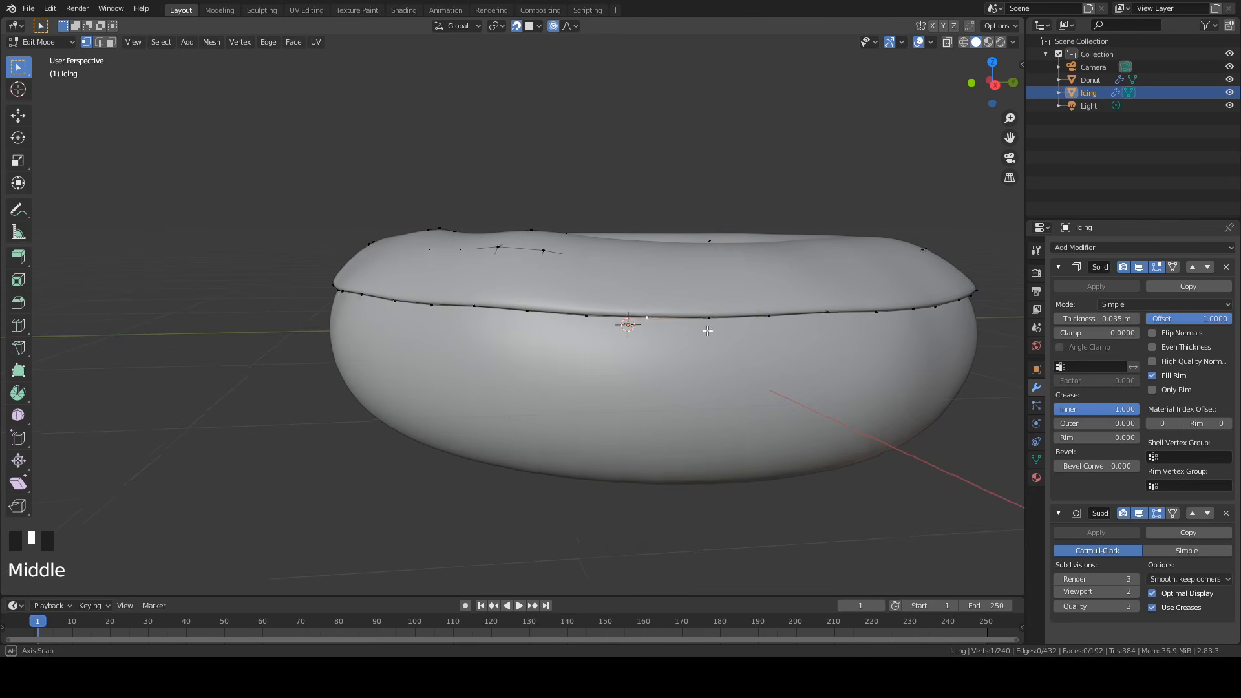
middle_drag(640, 318, 738, 341)
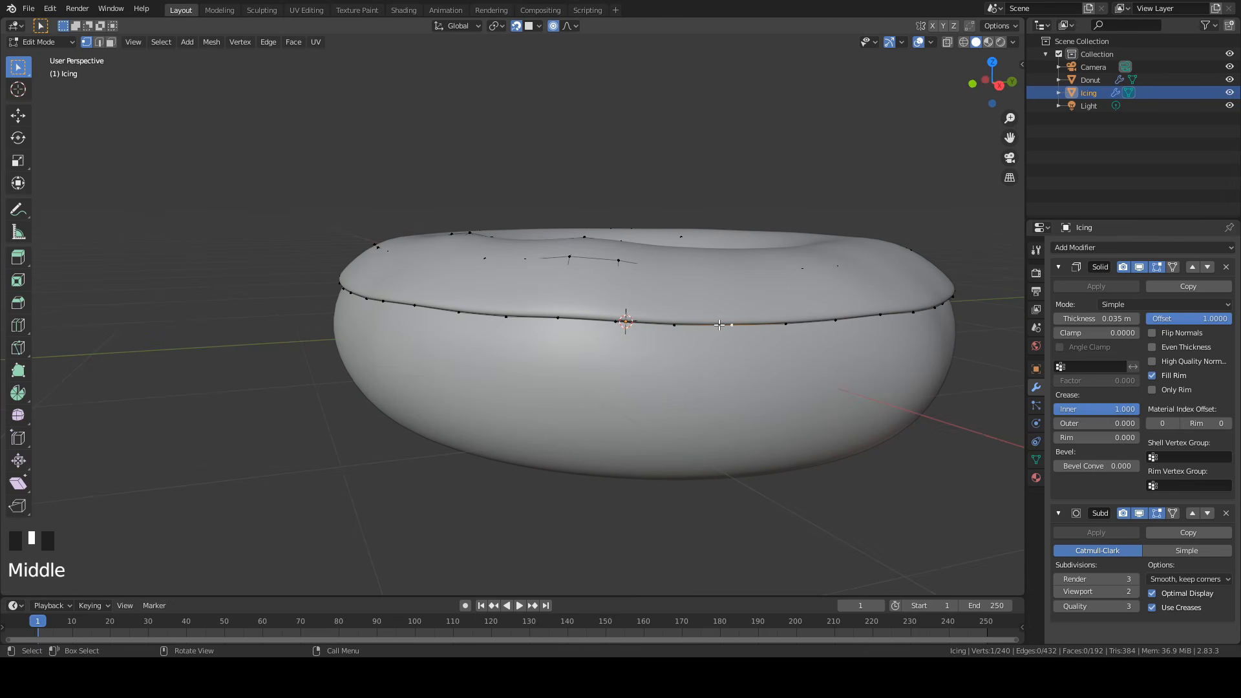
key(g)
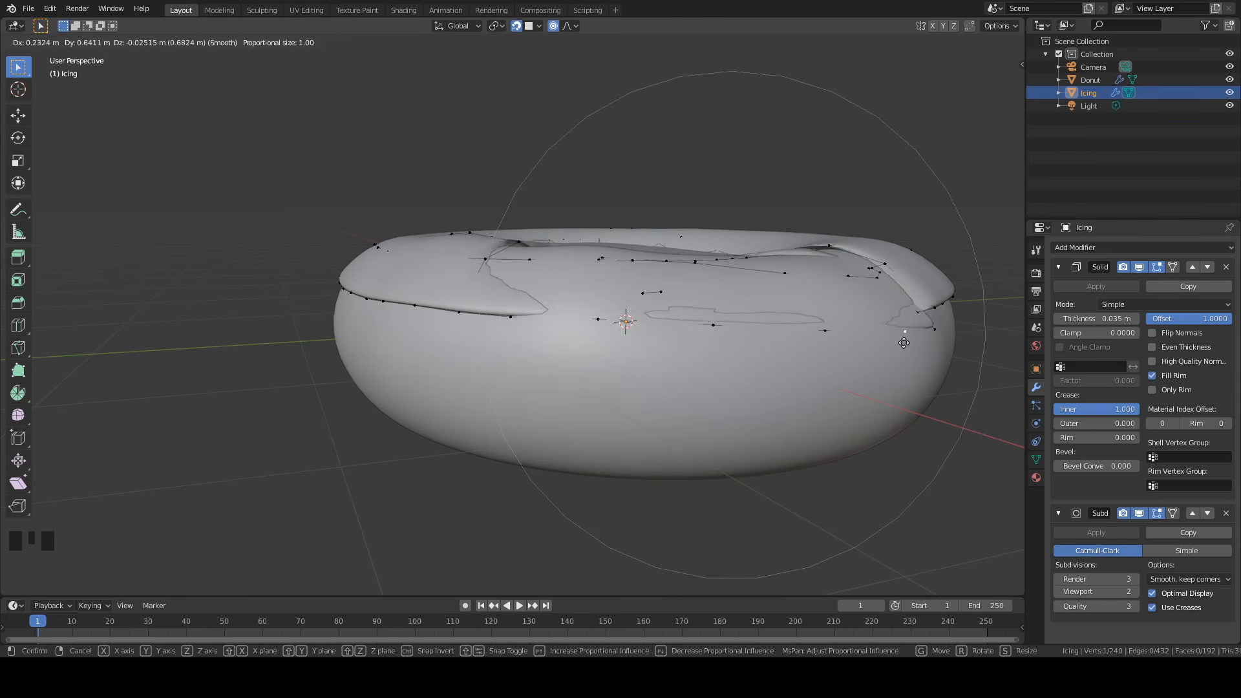
scroll(748, 345, up, 10)
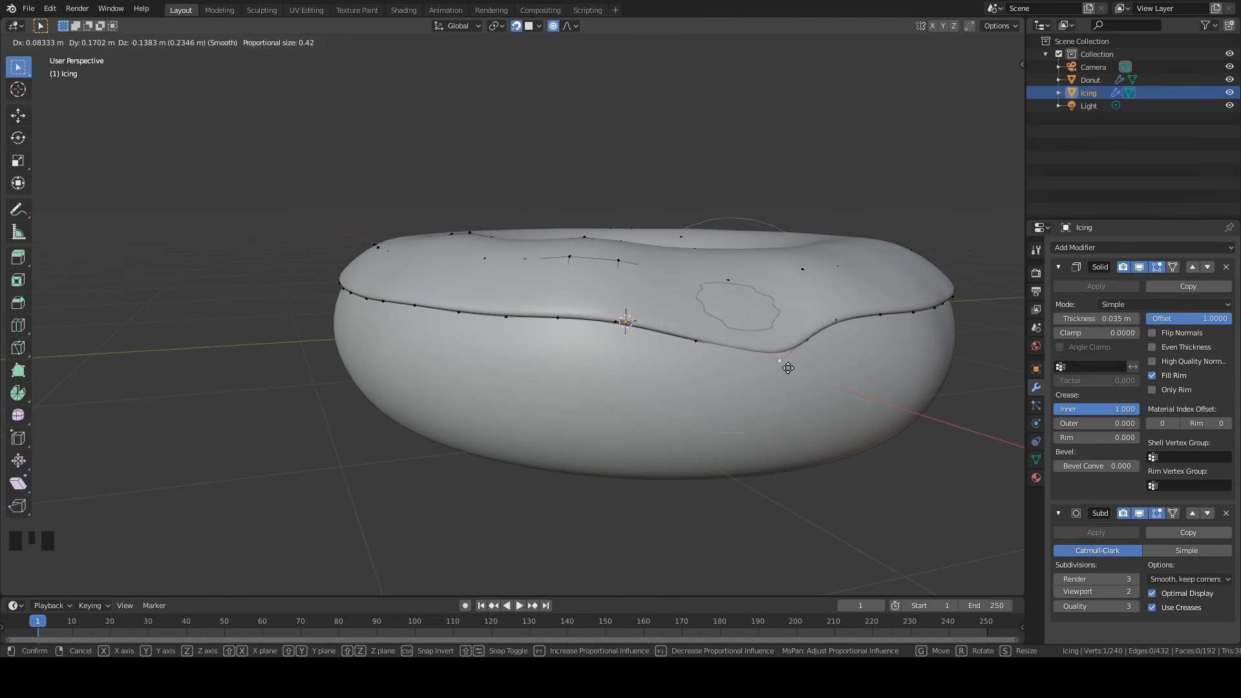
scroll(711, 194, up, 2)
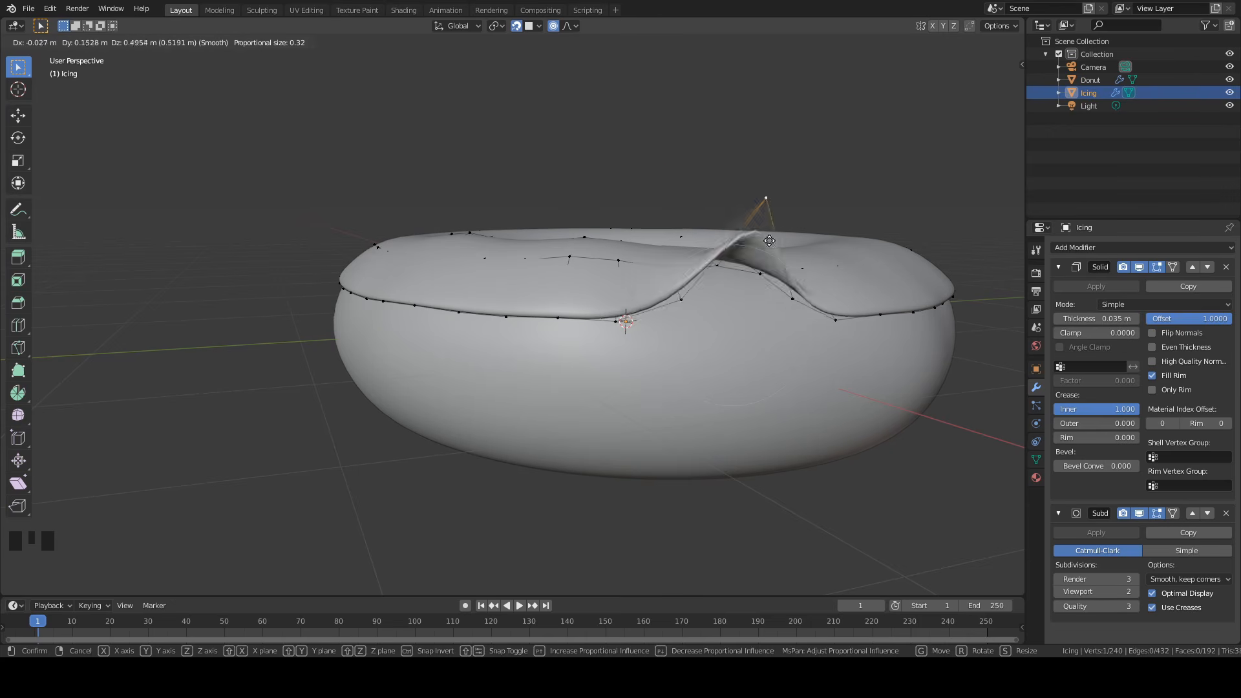
scroll(755, 354, up, 4)
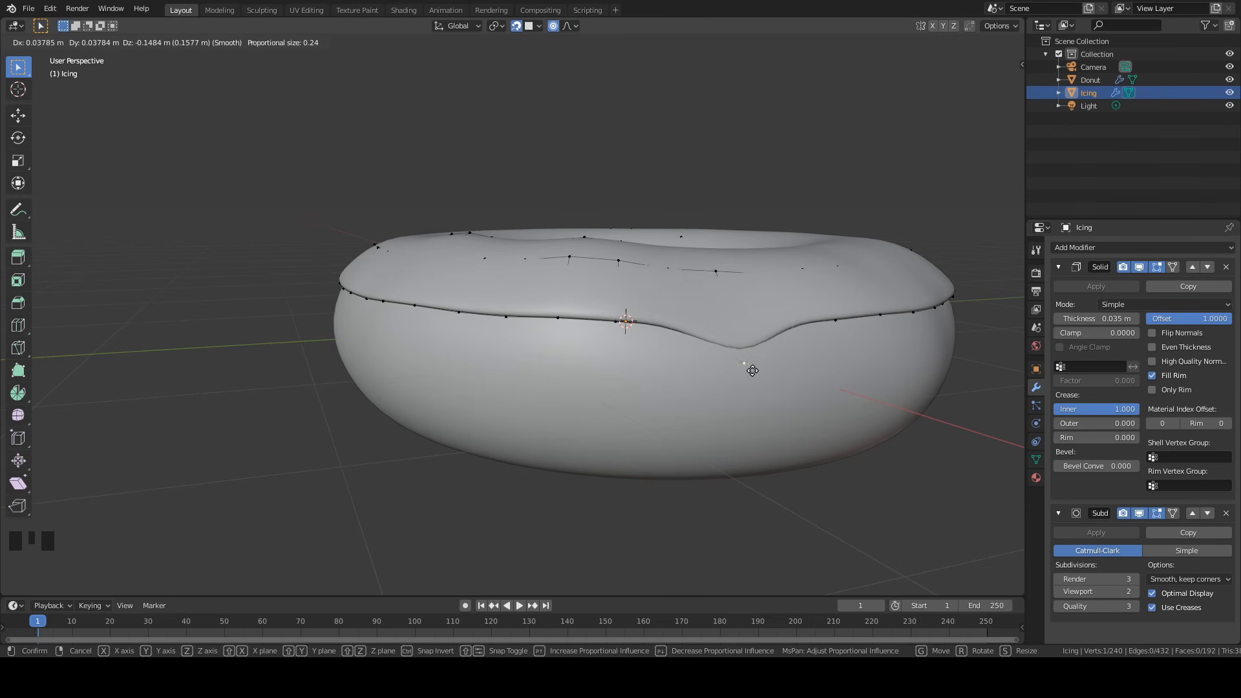
click(755, 376)
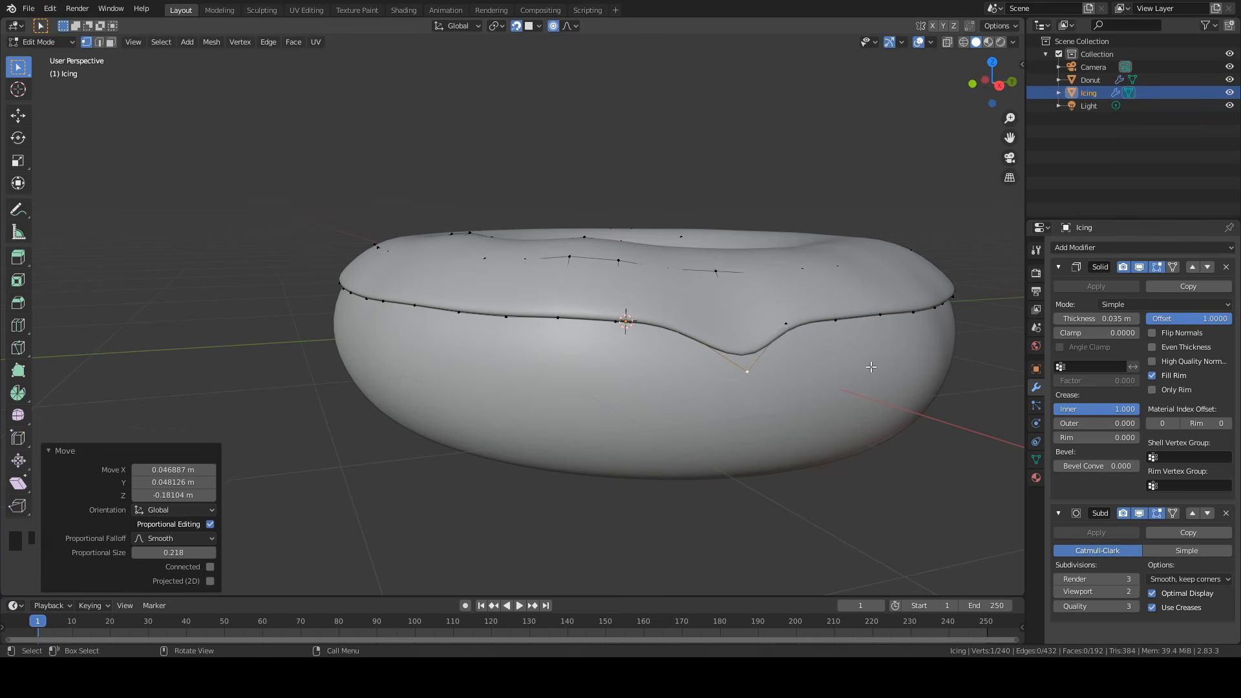
Form two more drips on the icing's outer rim by moving single vertices down about 0.12 m and 0.07 m.
middle_drag(756, 380, 706, 391)
scroll(706, 391, down, 2)
click(576, 367)
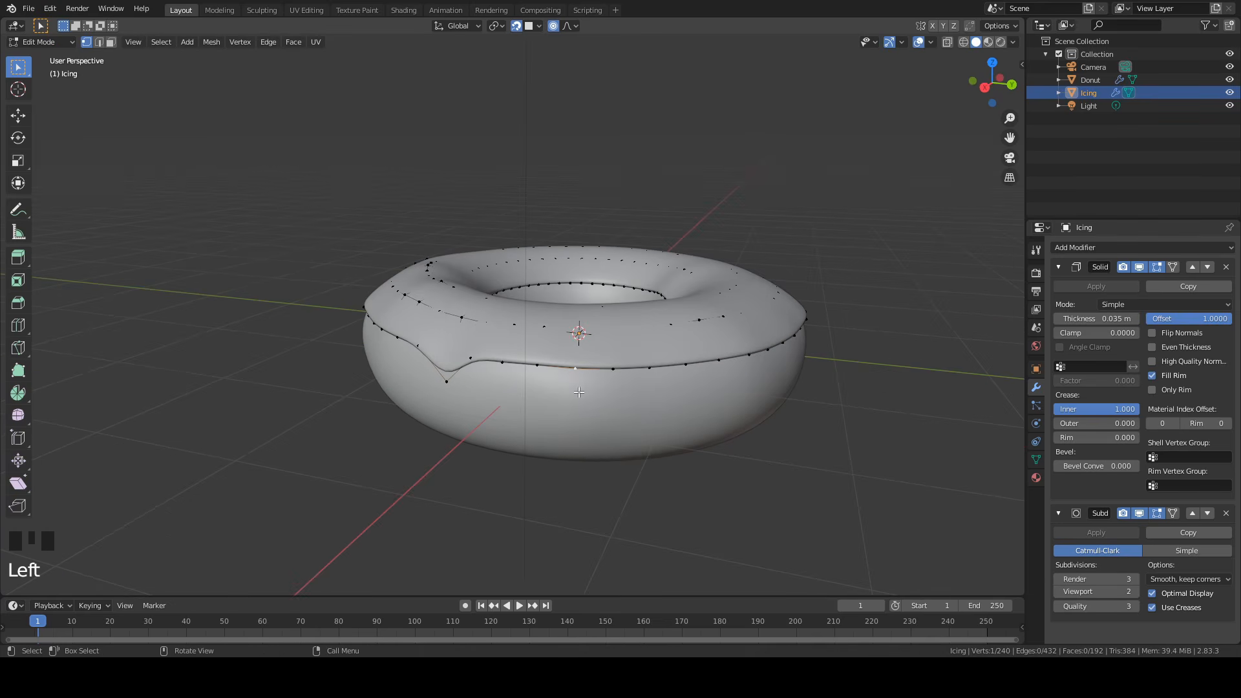
key(g)
click(576, 405)
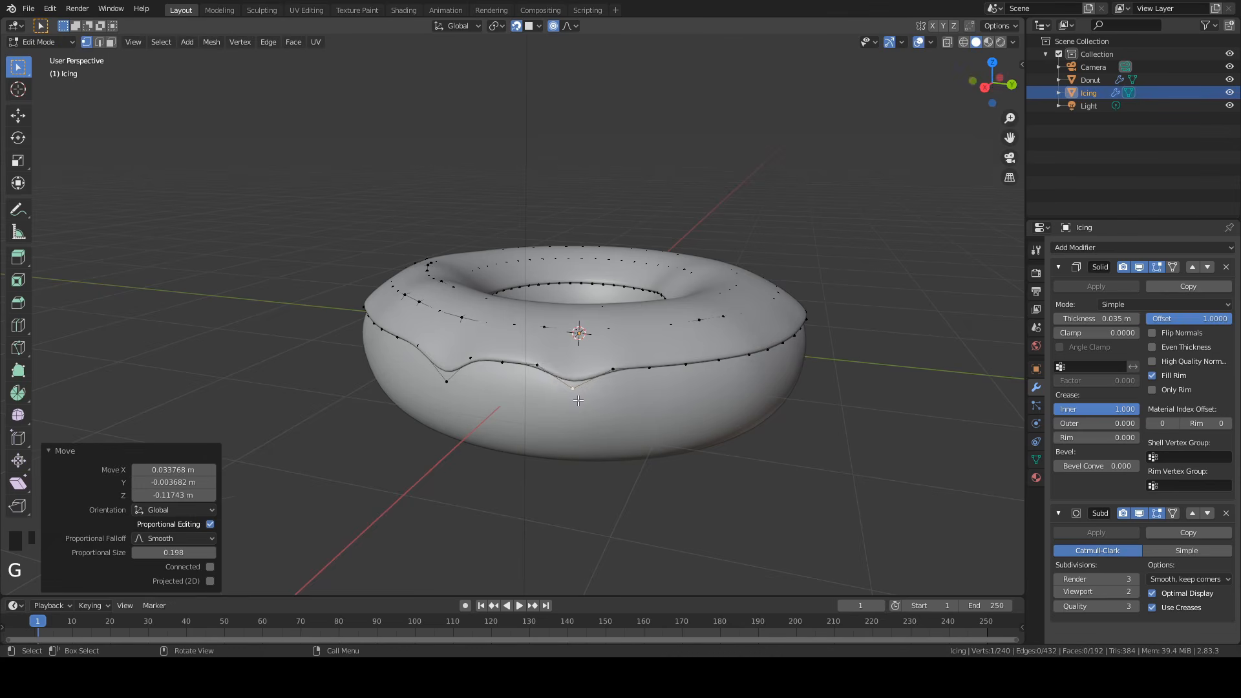
middle_drag(577, 405, 704, 391)
key(g)
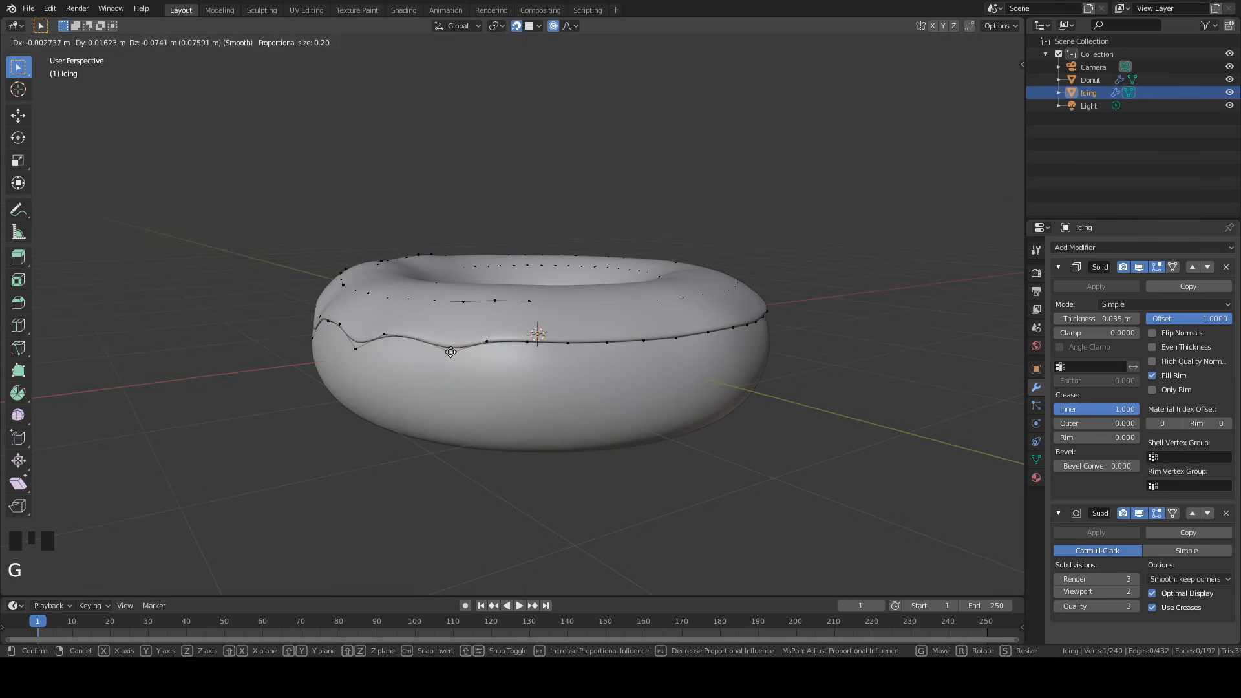
click(452, 374)
Extrude two adjacent outer rim vertices of the icing down about 0.26 m to form a long drip.
middle_drag(453, 375, 652, 358)
scroll(624, 387, up, 2)
middle_drag(809, 367, 394, 256)
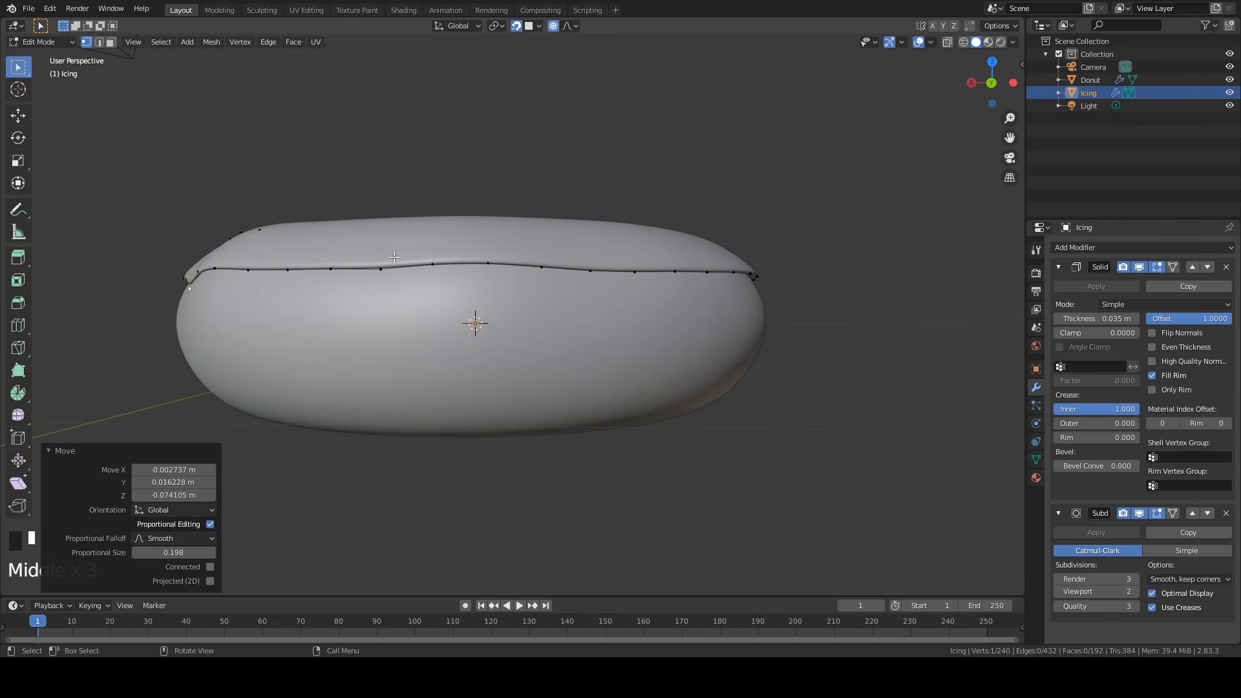
middle_drag(351, 328, 444, 338)
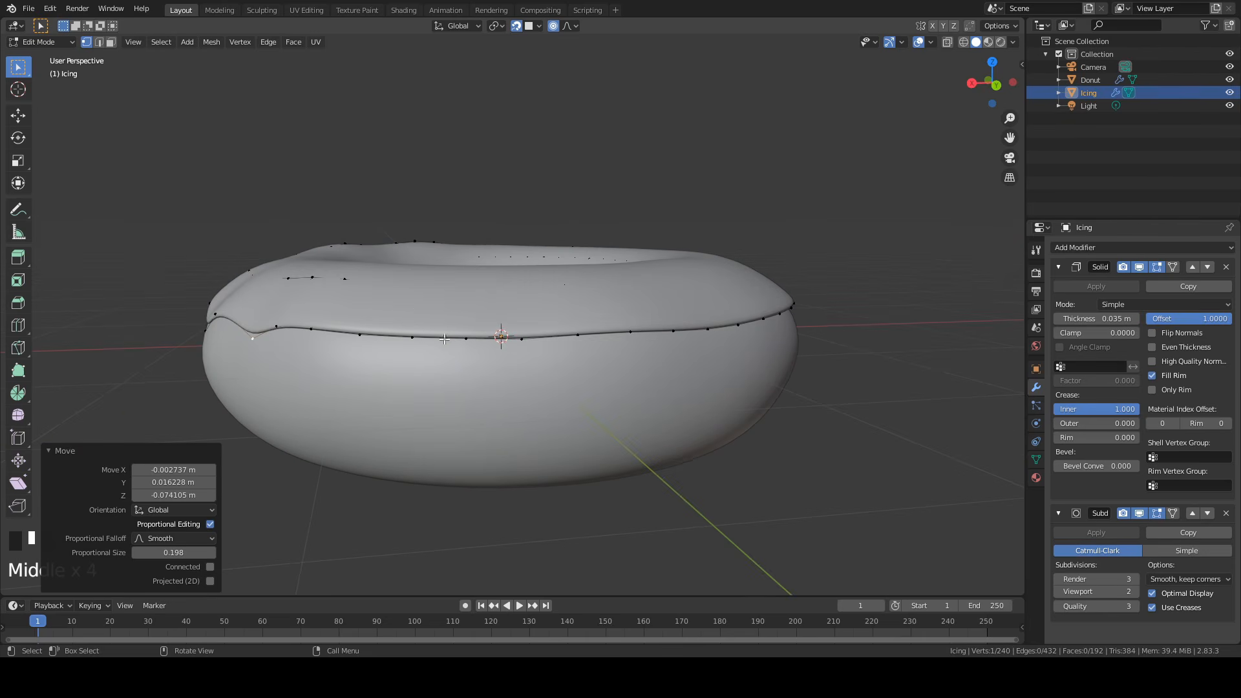
click(412, 337)
scroll(481, 350, up, 2)
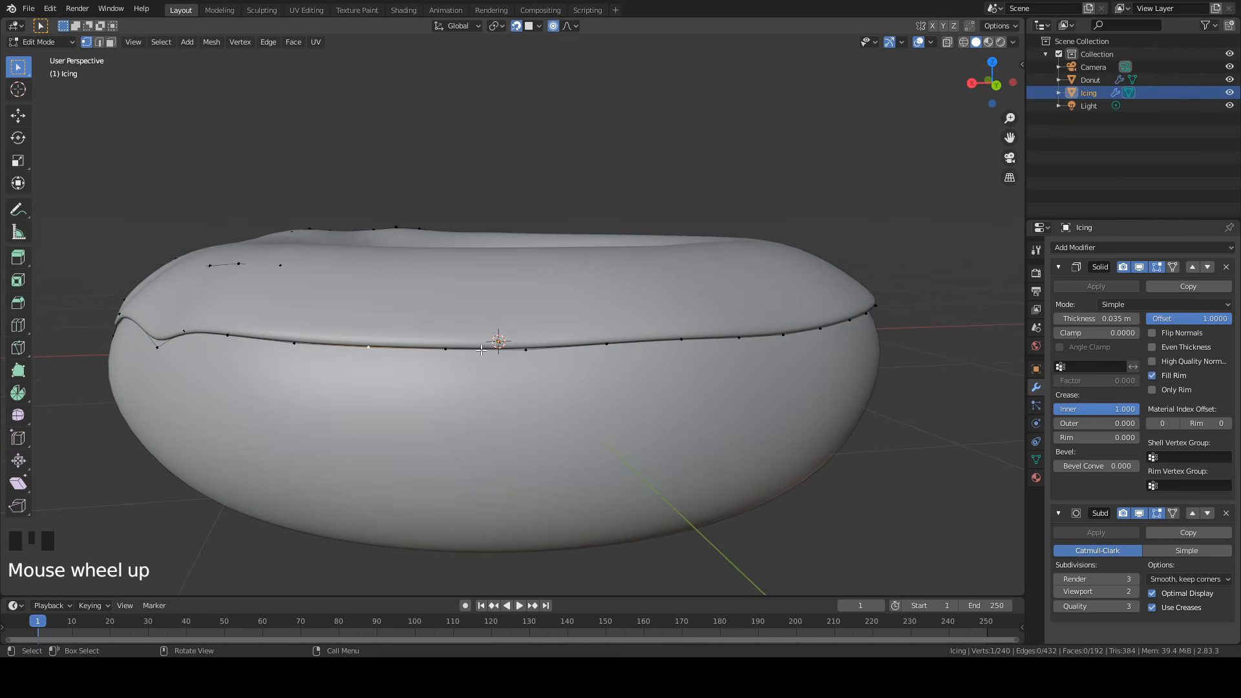
shift+click(446, 349)
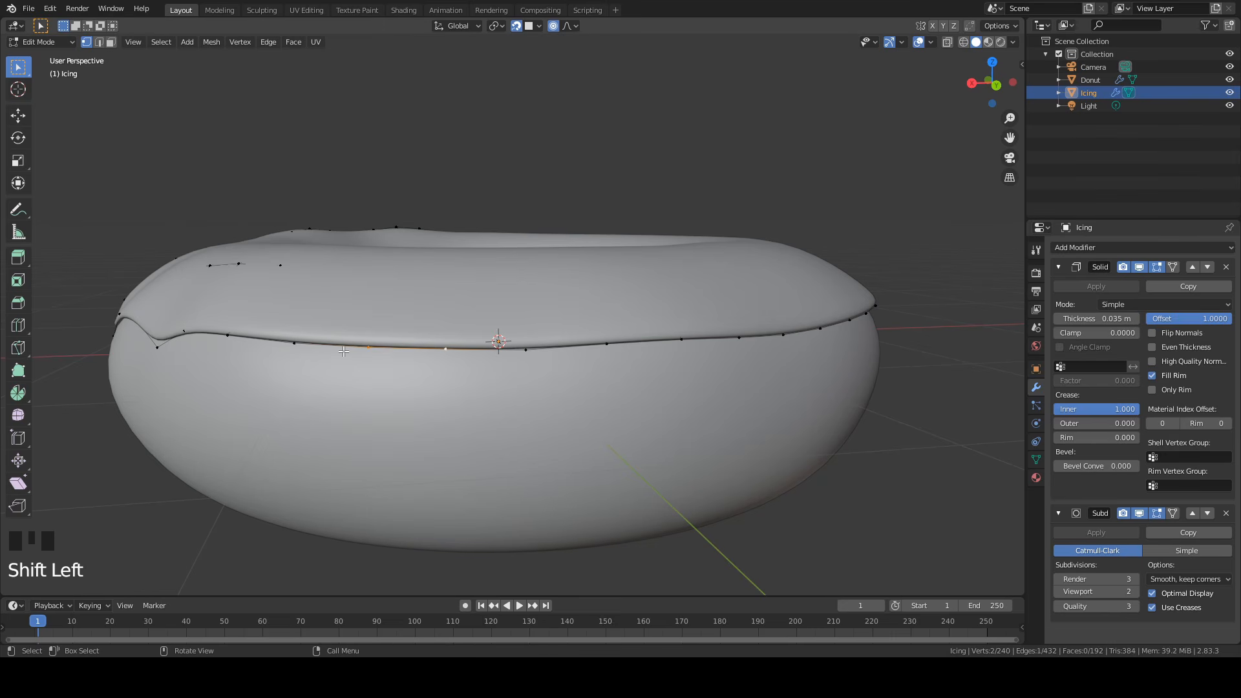
scroll(422, 339, down, 2)
key(e)
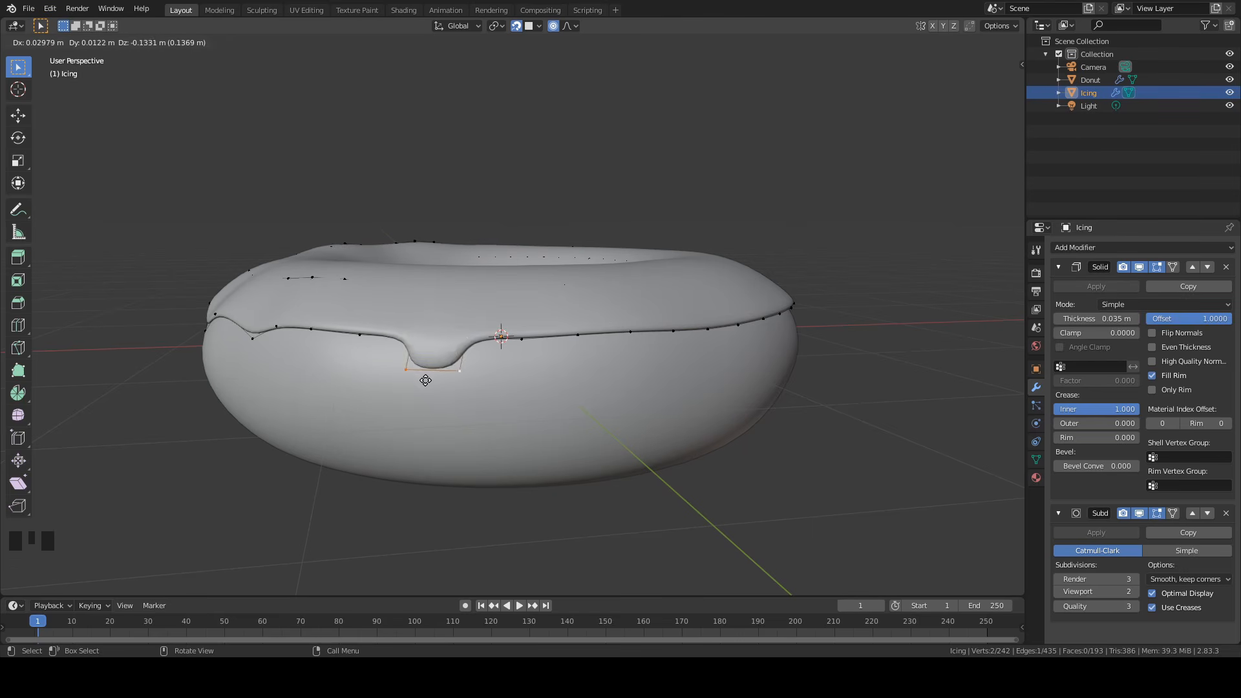
click(429, 410)
Pull another outer rim vertex beyond the long drip down about 0.19 m with proportional editing.
middle_drag(430, 410, 349, 370)
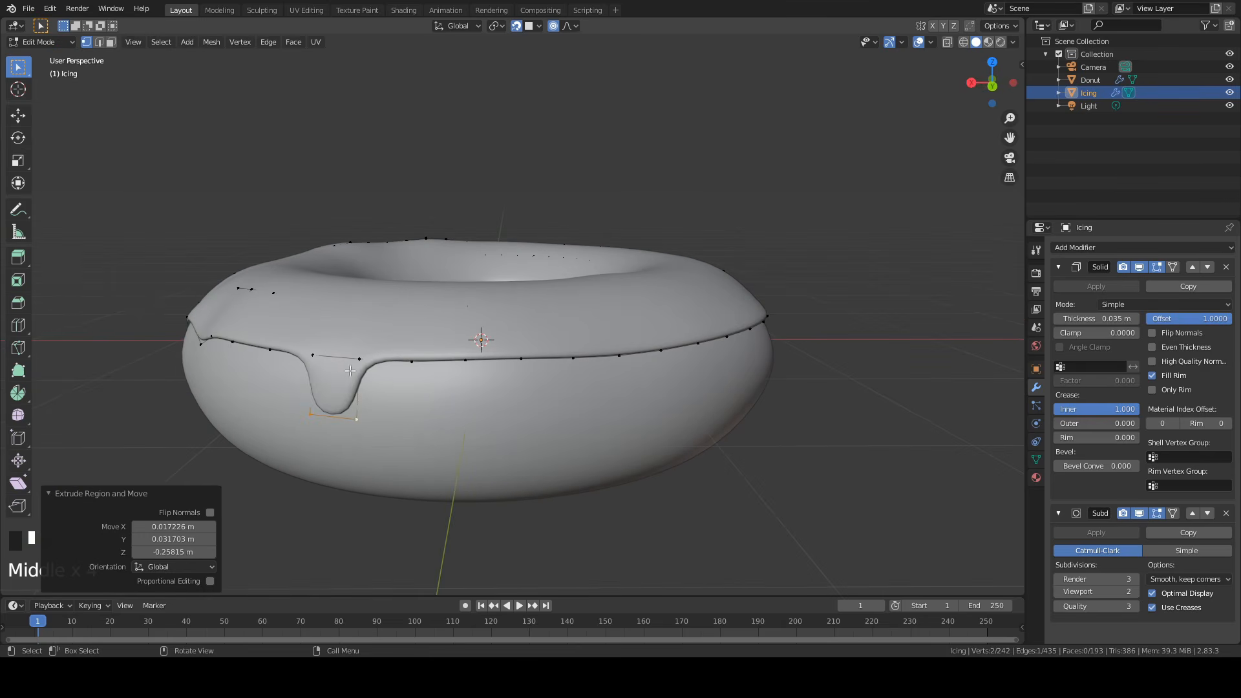
click(356, 358)
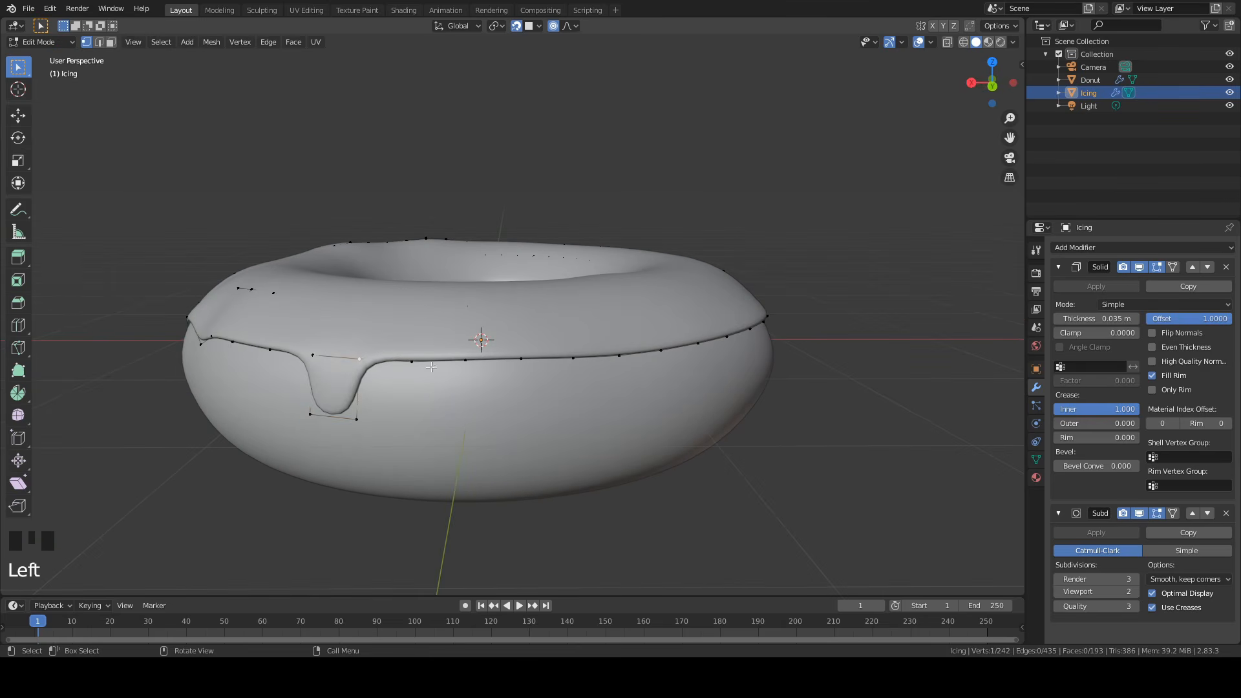
middle_drag(507, 360, 453, 388)
click(538, 312)
key(g)
click(540, 330)
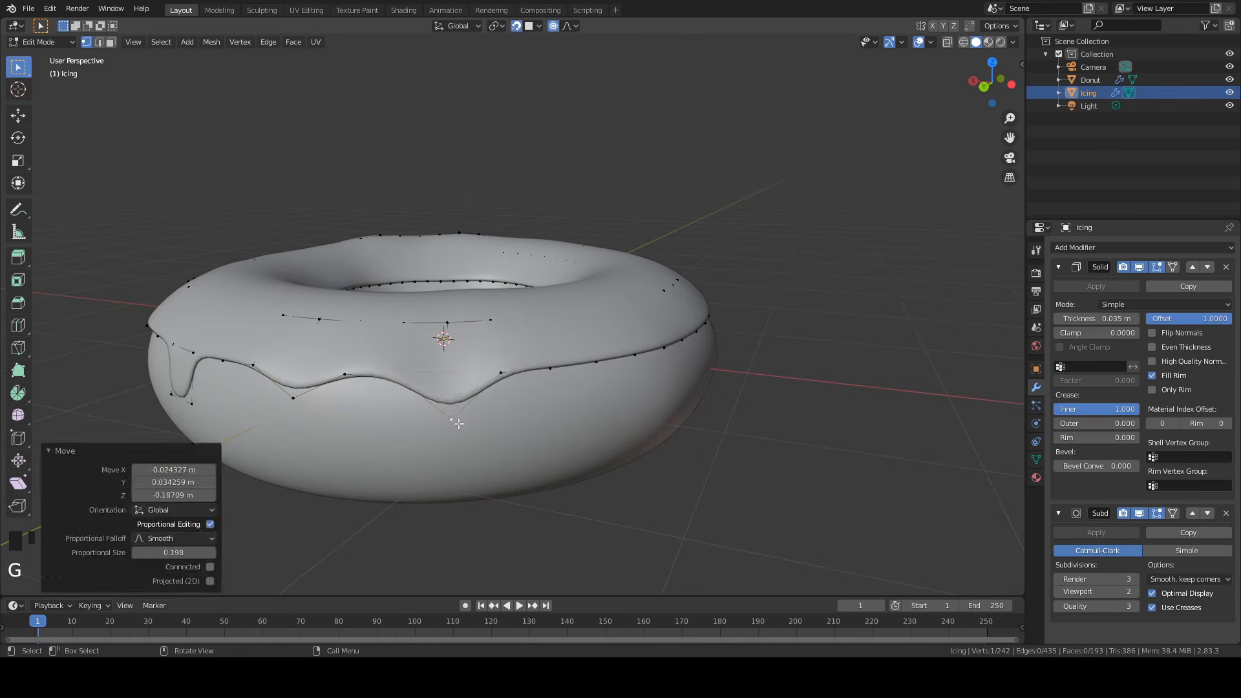
Lower further outer rim vertices and extrude a pair of adjacent ones downward into another drip.
middle_drag(549, 388, 621, 356)
key(g)
click(543, 328)
shift+click(636, 319)
key(g)
click(637, 330)
key(e)
click(640, 344)
Move more vertices along the icing's outer rim to continue the uneven, wavy edge.
key(g)
click(509, 269)
key(g)
click(507, 270)
key(g)
click(449, 329)
key(g)
click(498, 360)
key(g)
click(499, 364)
Pull a vertex on the icing's inner rim down about 0.08 m into the donut hole.
middle_drag(499, 364, 536, 446)
middle_drag(542, 278, 621, 252)
key(g)
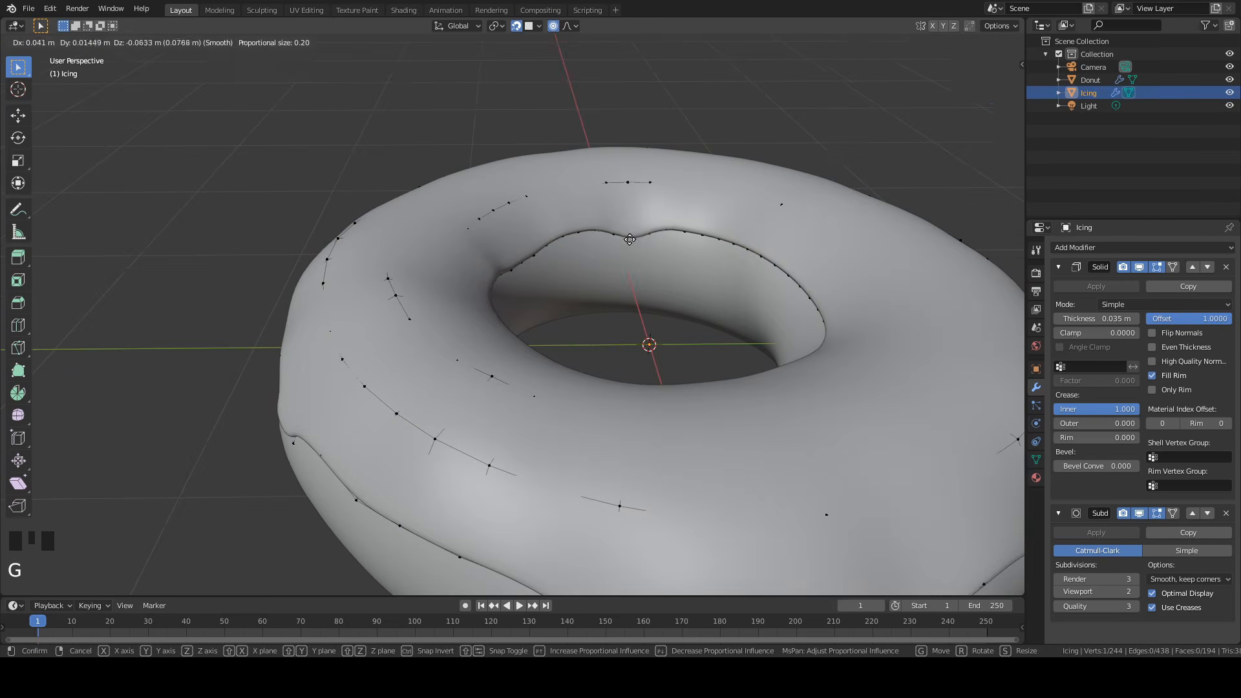
shift+click(744, 256)
Try to extrude a single rim vertex into an extra drip and undo the extrusion.
middle_drag(752, 269, 729, 340)
key(e)
key(ctrl+z)
key(e)
key(g)
scroll(608, 310, down, 2)
click(729, 340)
key(g)
click(729, 339)
shift+click(729, 339)
key(ctrl+z)
scroll(711, 342, up, 2)
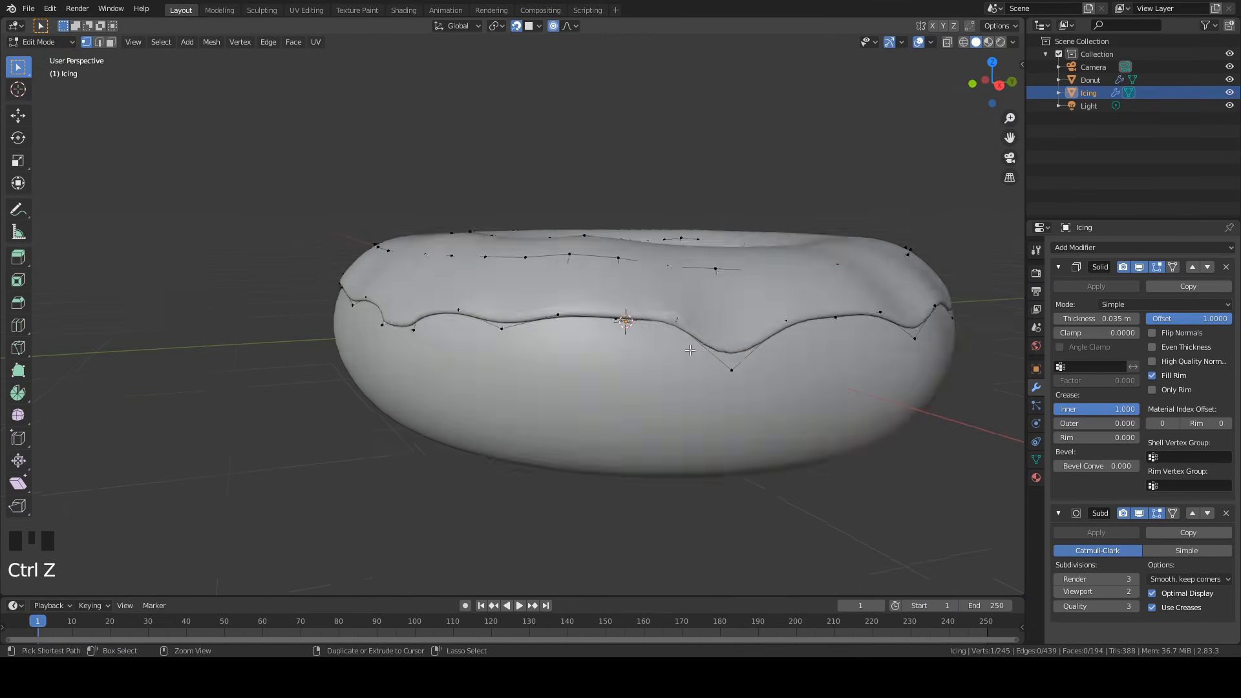
key(e)
key(ctrl+z)
Examine the icing's wavy inner and outer edges from all around the donut.
middle_drag(683, 347, 666, 508)
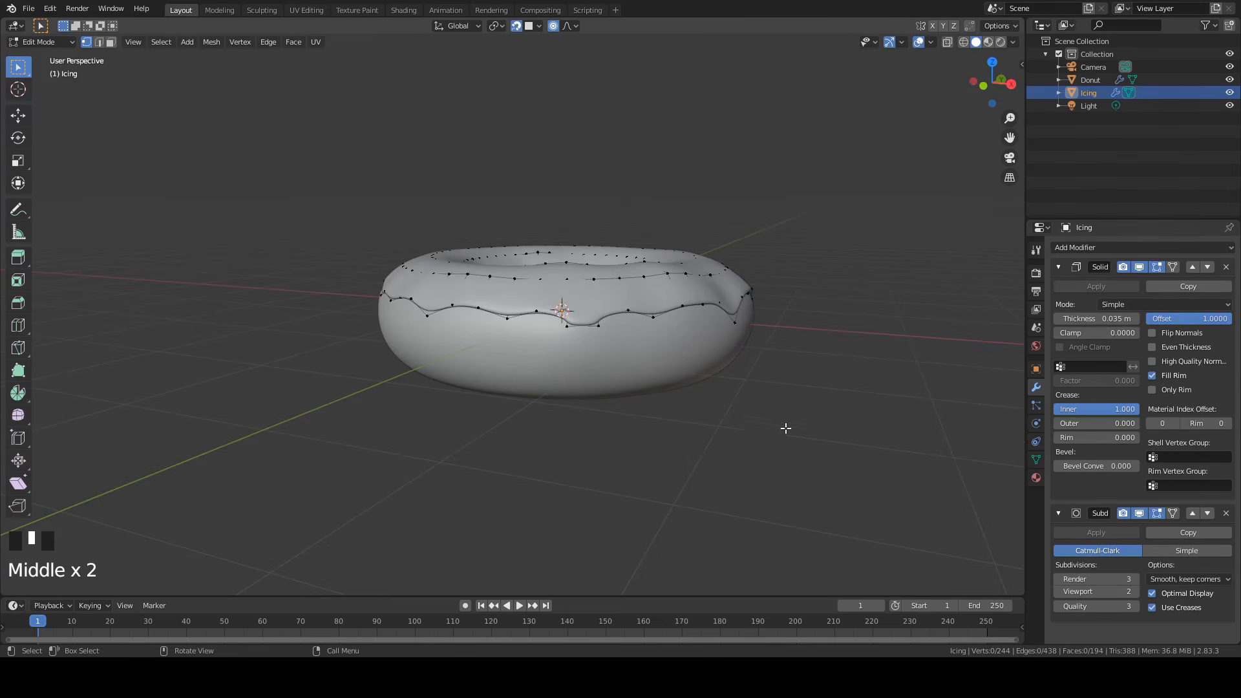
middle_drag(785, 428, 836, 432)
middle_drag(801, 385, 519, 296)
middle_drag(417, 329, 433, 246)
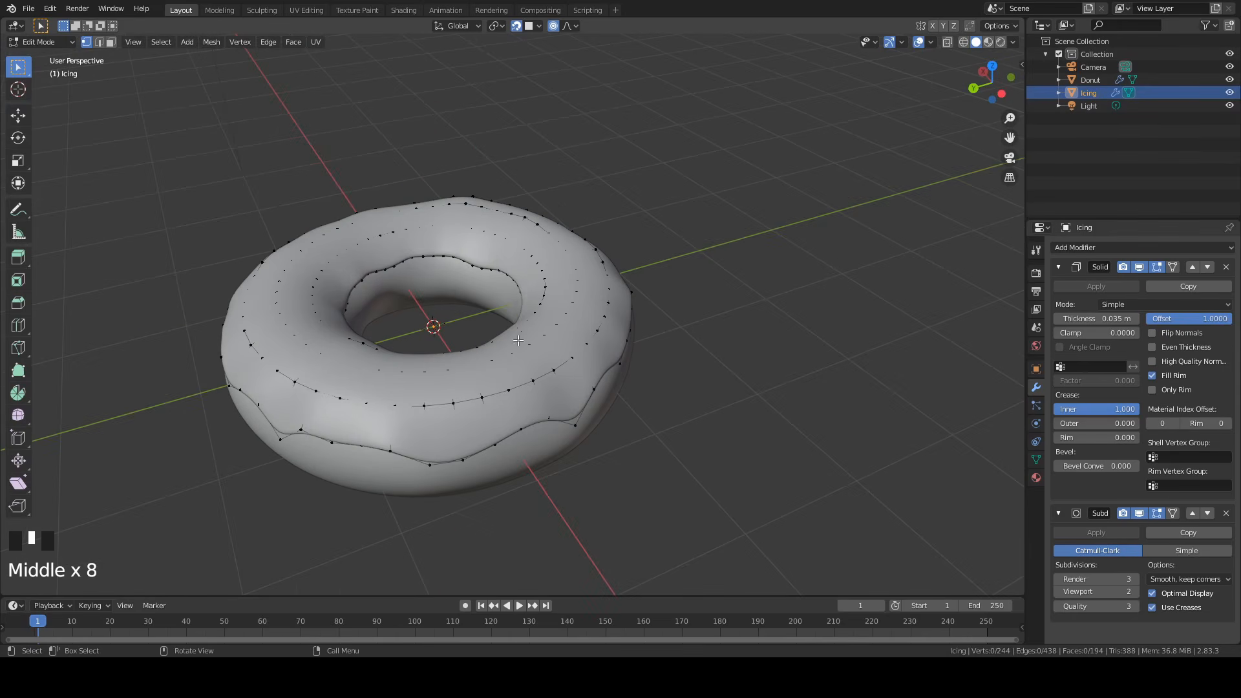
middle_drag(518, 340, 448, 259)
scroll(453, 278, down, 2)
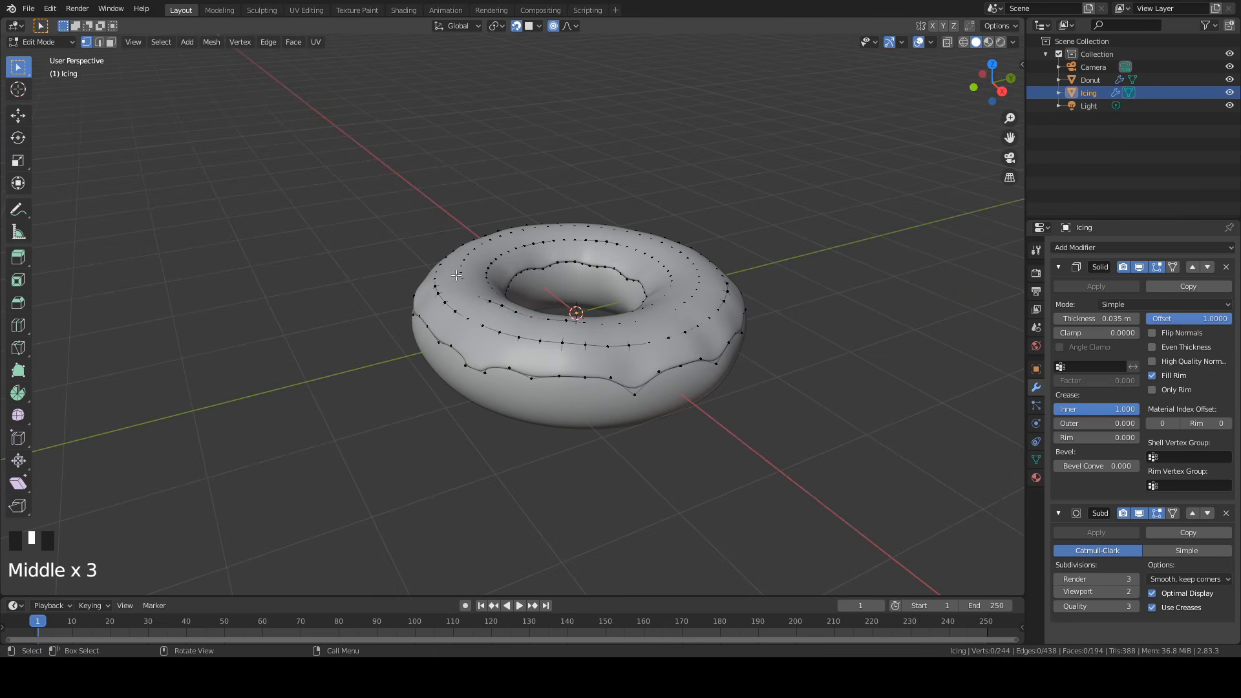
middle_drag(697, 314, 437, 275)
scroll(646, 291, up, 3)
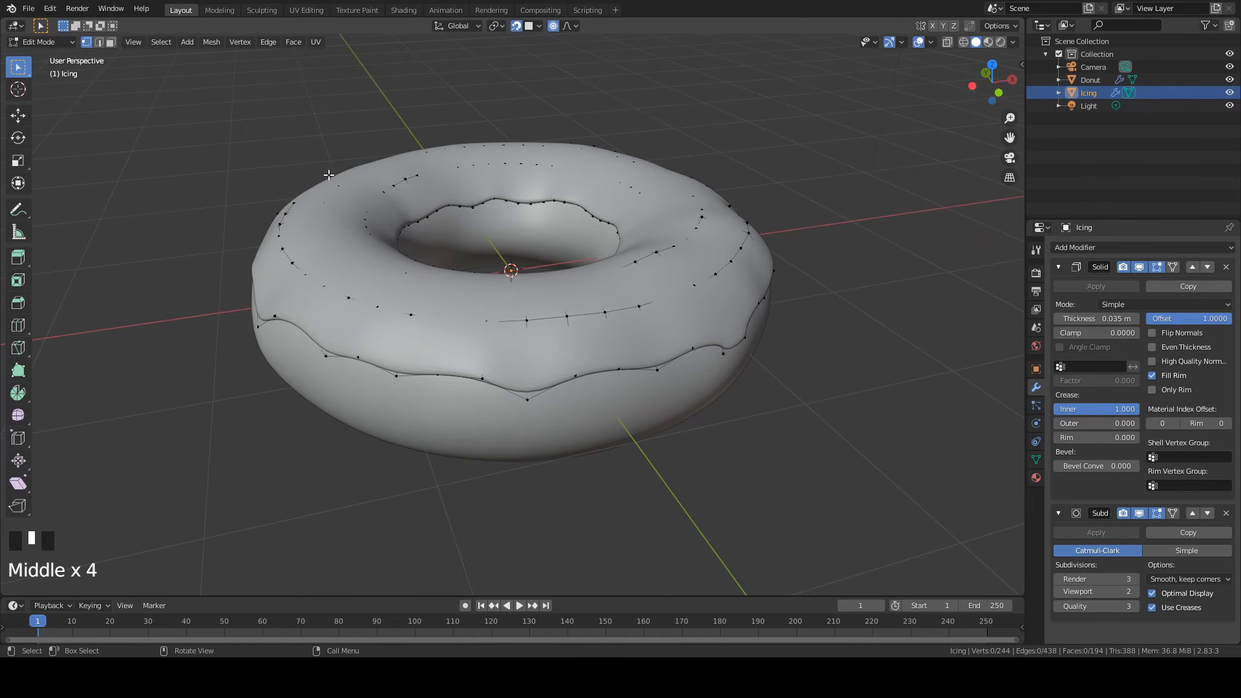
middle_drag(492, 376, 524, 390)
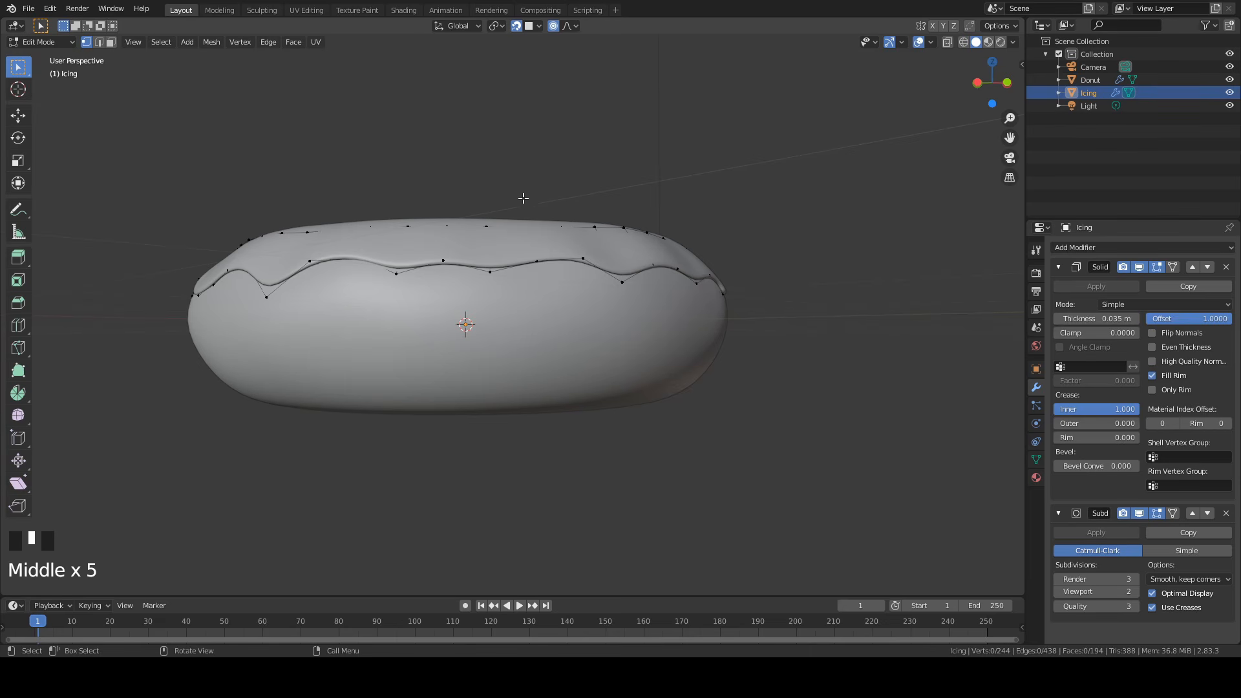
middle_drag(726, 162, 717, 254)
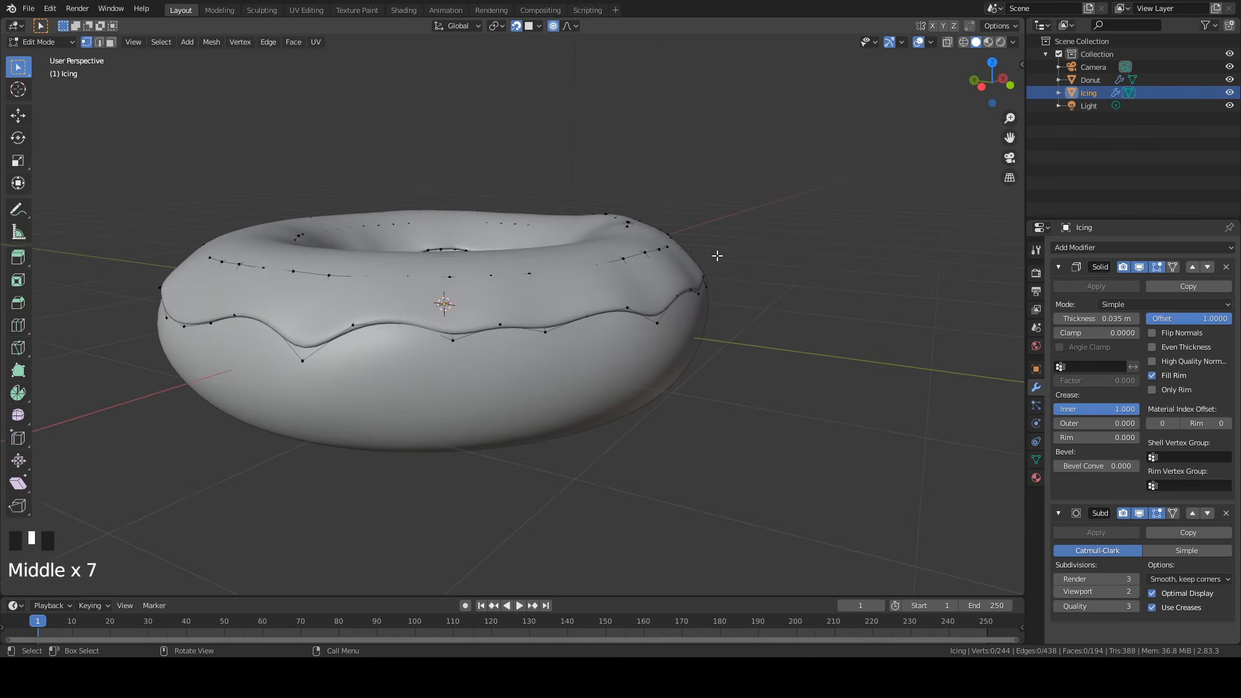
Apply the icing's Solidify modifier in Object Mode and set its Subdivision viewport level to 3.
key(Tab)
click(579, 354)
click(580, 276)
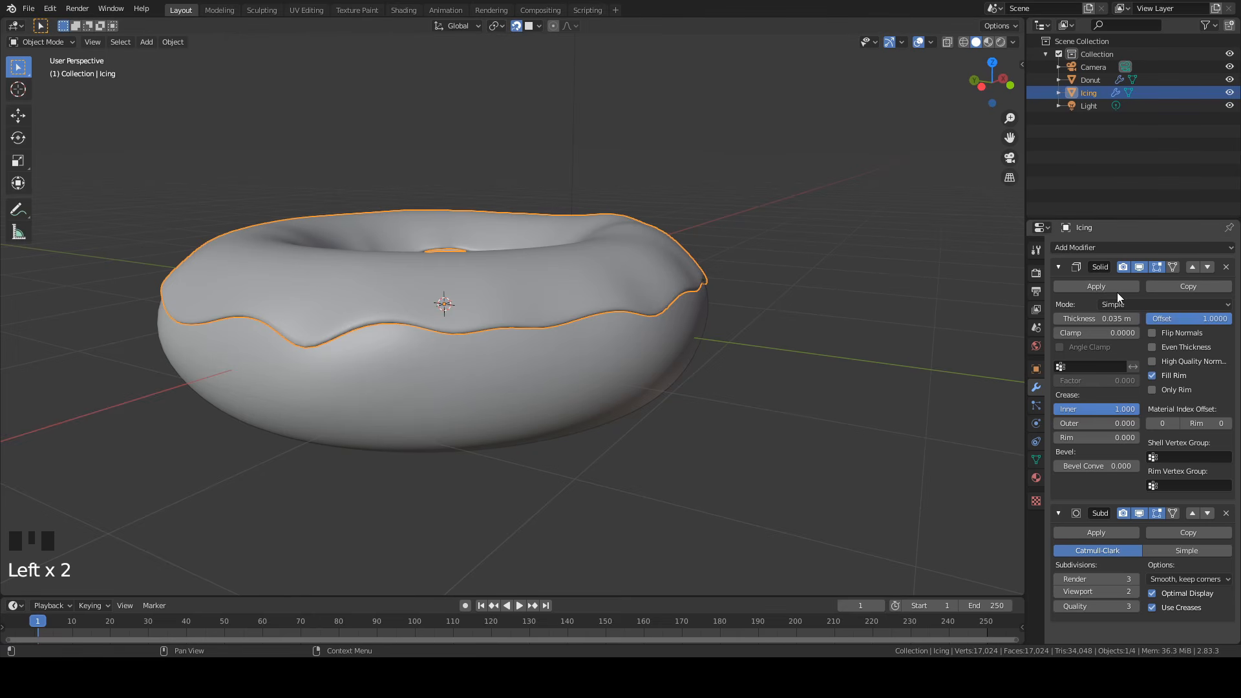
click(1097, 289)
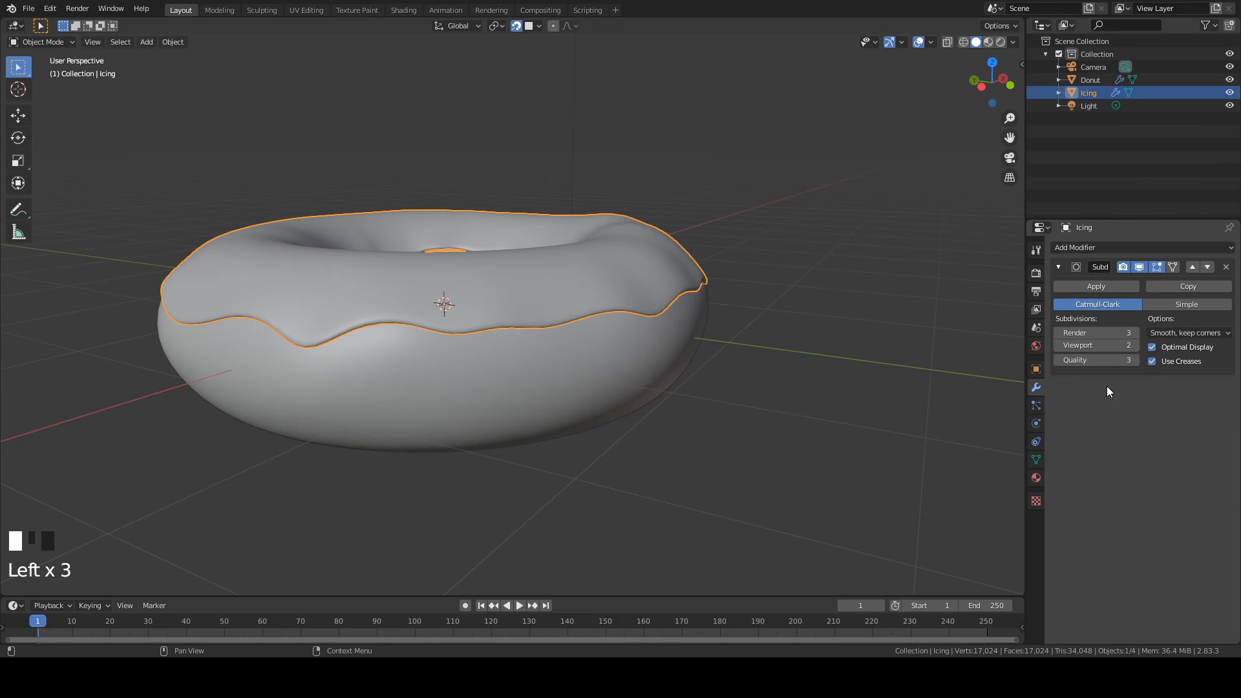
click(1135, 346)
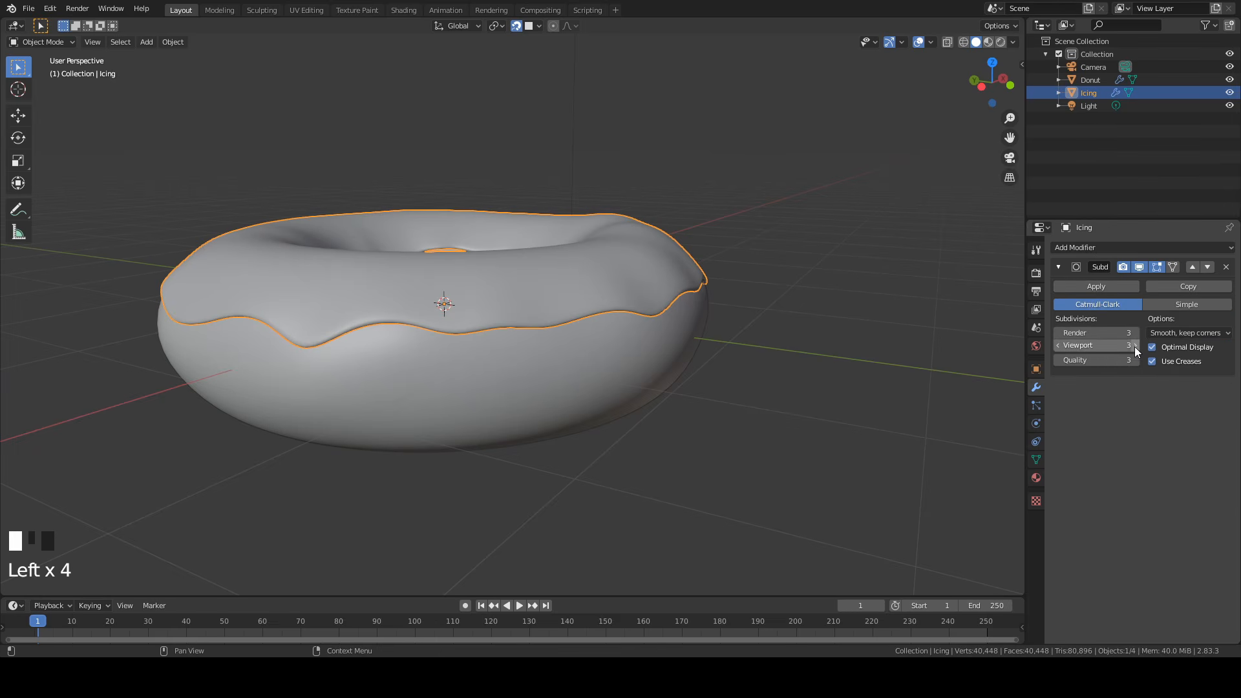
Apply the Subdivision modifiers of both the icing and the donut.
click(1108, 290)
click(526, 378)
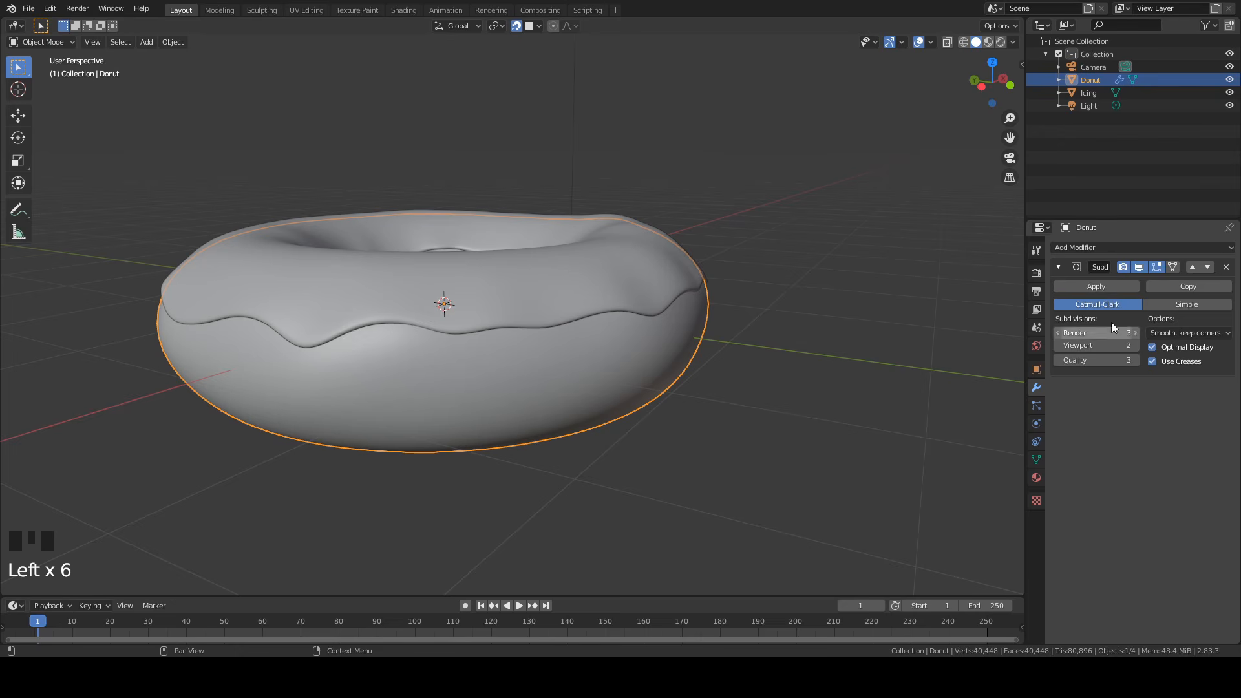
click(1099, 282)
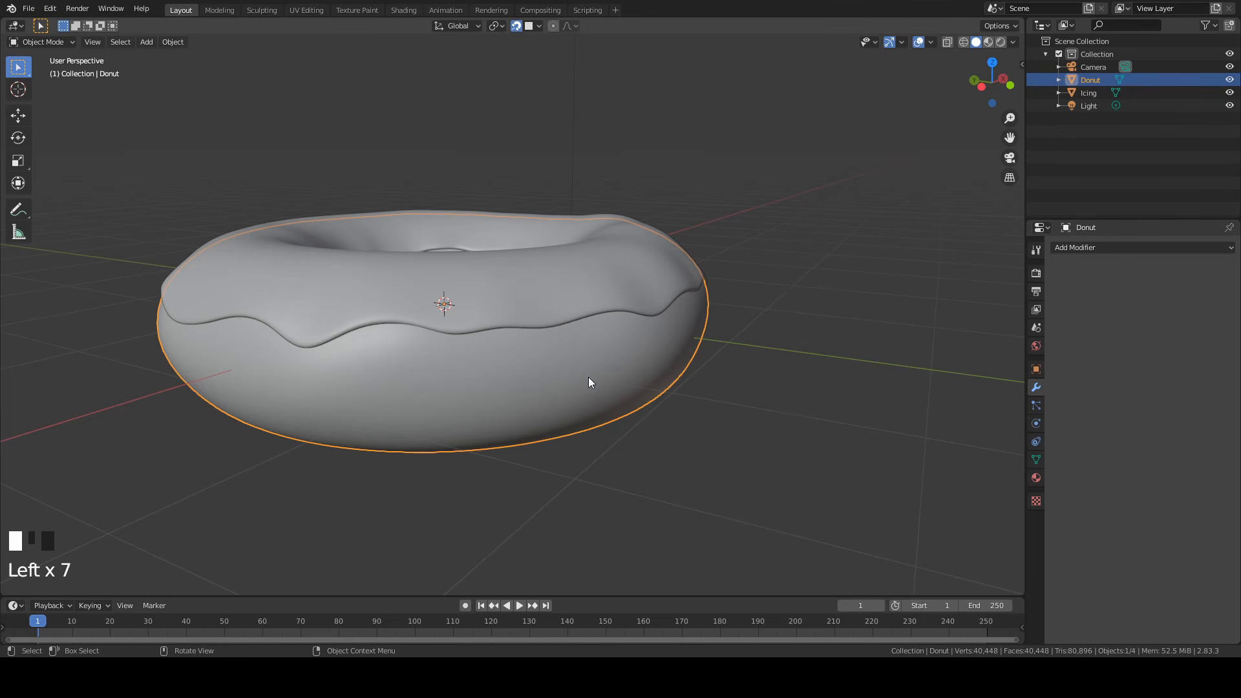
Inspect the donut's applied mesh in Edit Mode, then examine the icing's edges from several sides in Object Mode.
key(Tab)
middle_drag(664, 333, 382, 280)
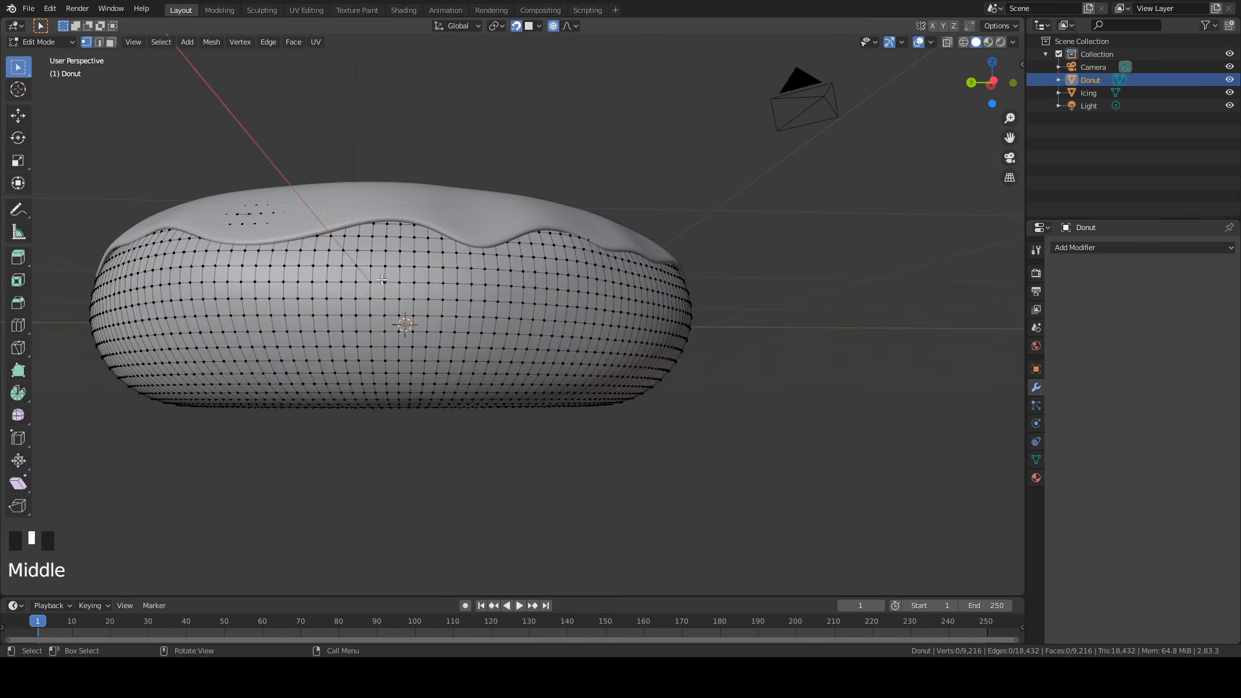
middle_drag(681, 285, 614, 348)
middle_drag(336, 346, 382, 344)
key(Tab)
mouse_move(270, 364)
middle_down()
mouse_move(331, 335)
mouse_move(264, 353)
middle_up()
middle_drag(624, 311, 335, 390)
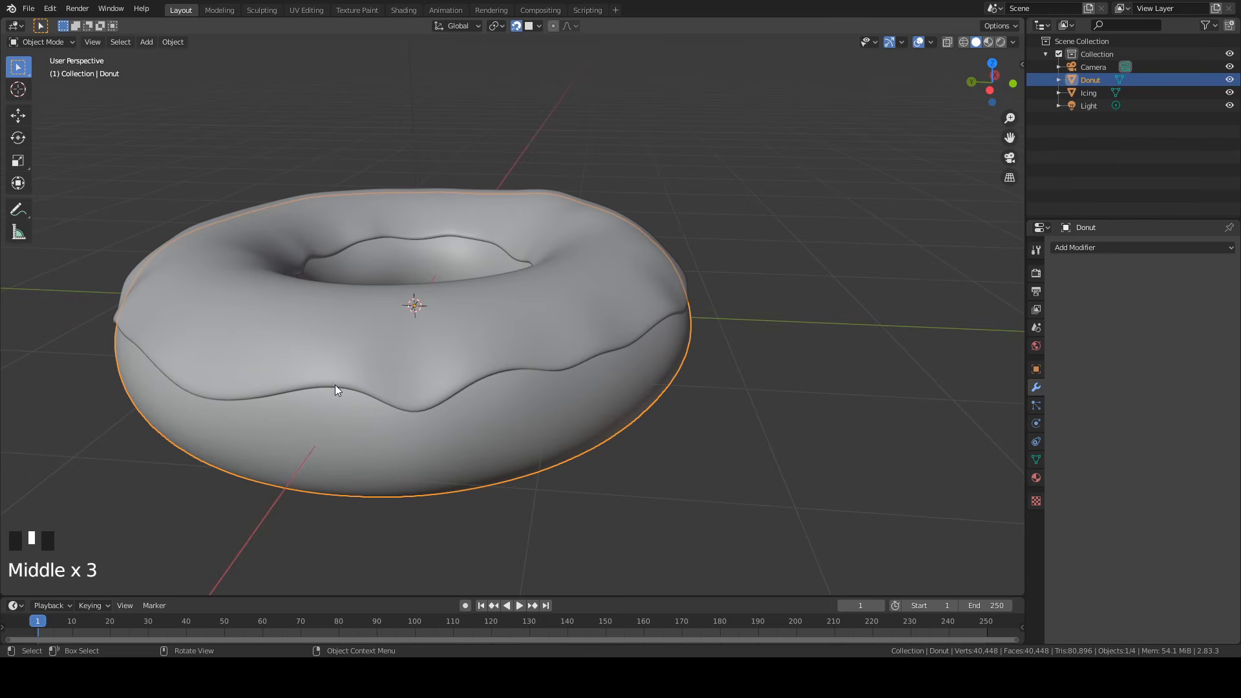
middle_drag(341, 316, 117, 411)
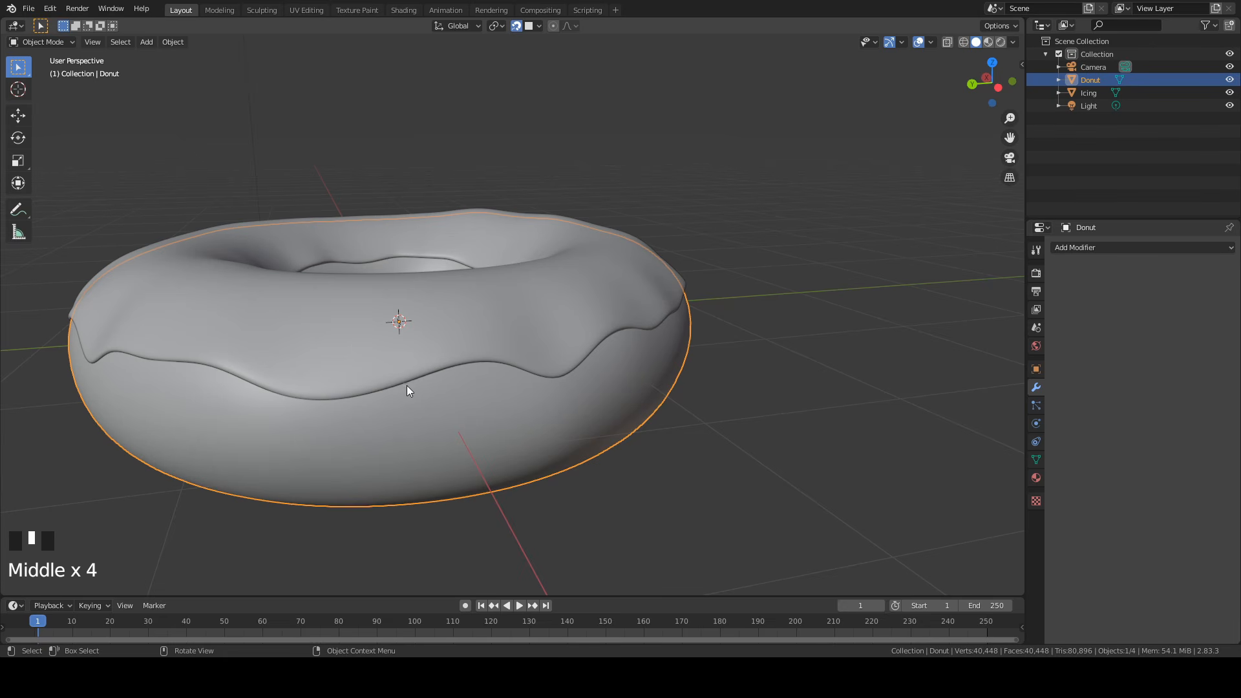
Open the icing in the Sculpting workspace and choose the Inflate brush with strength 0.419.
click(362, 334)
click(262, 10)
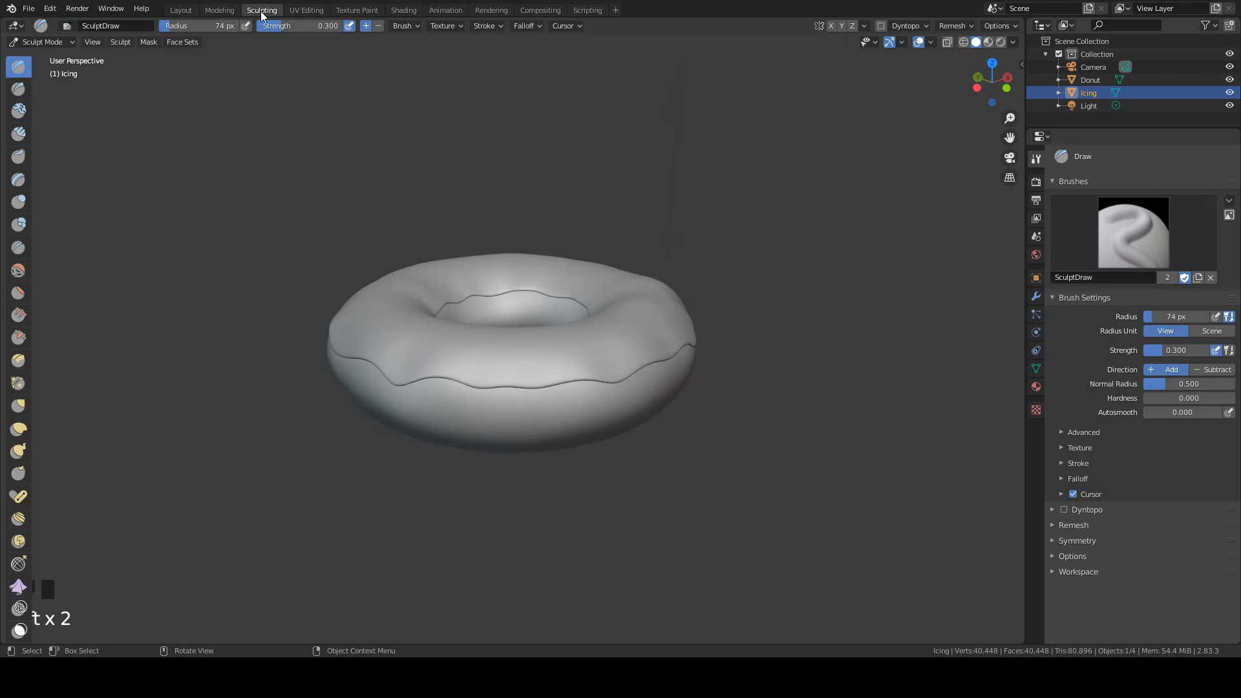
click(19, 202)
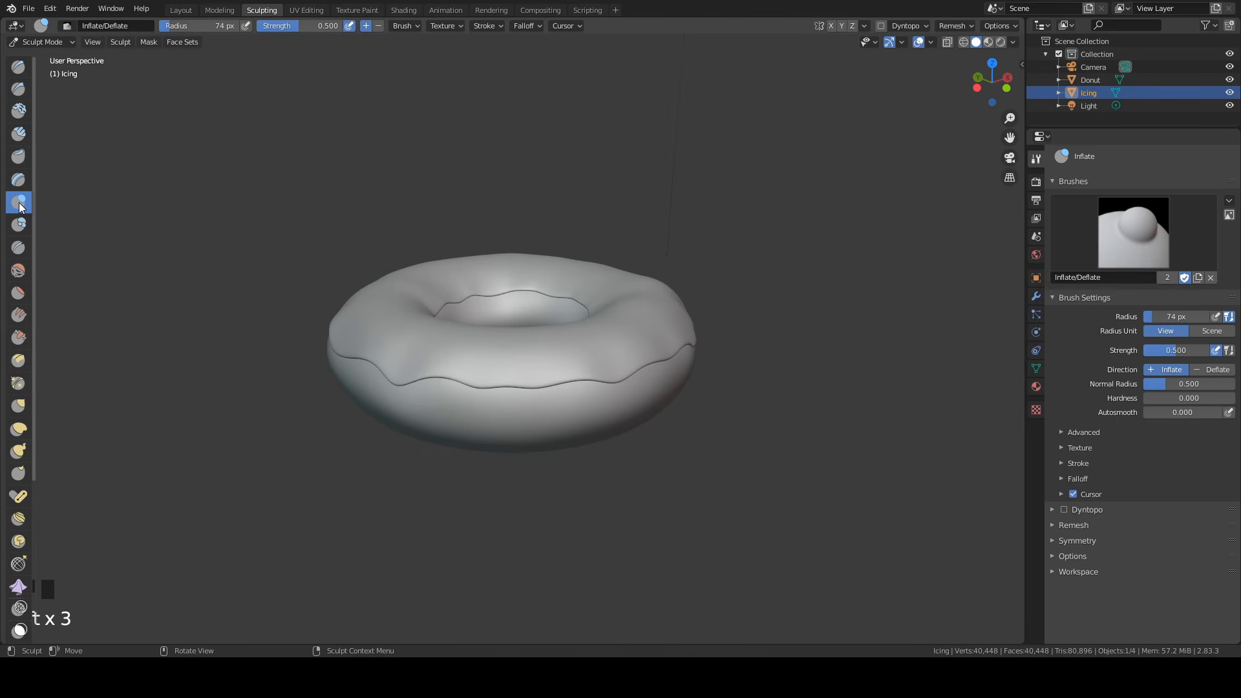
scroll(520, 314, up, 2)
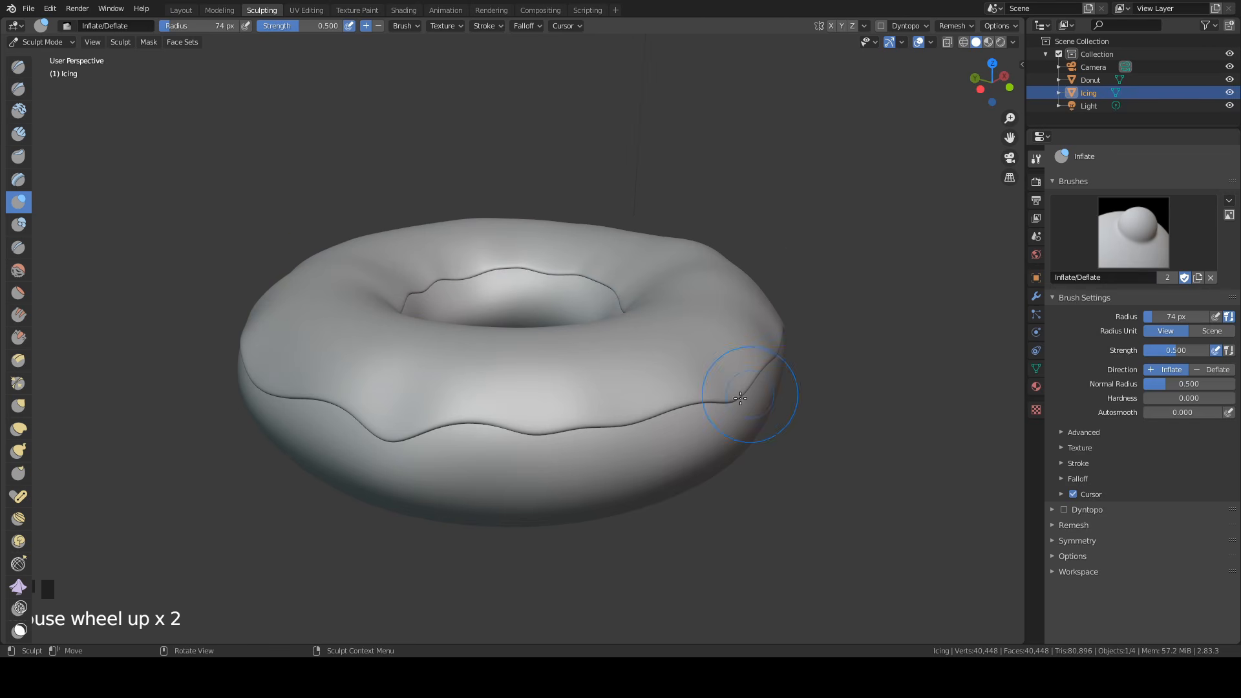
middle_drag(740, 398, 490, 371)
scroll(491, 371, up, 2)
middle_drag(672, 324, 467, 123)
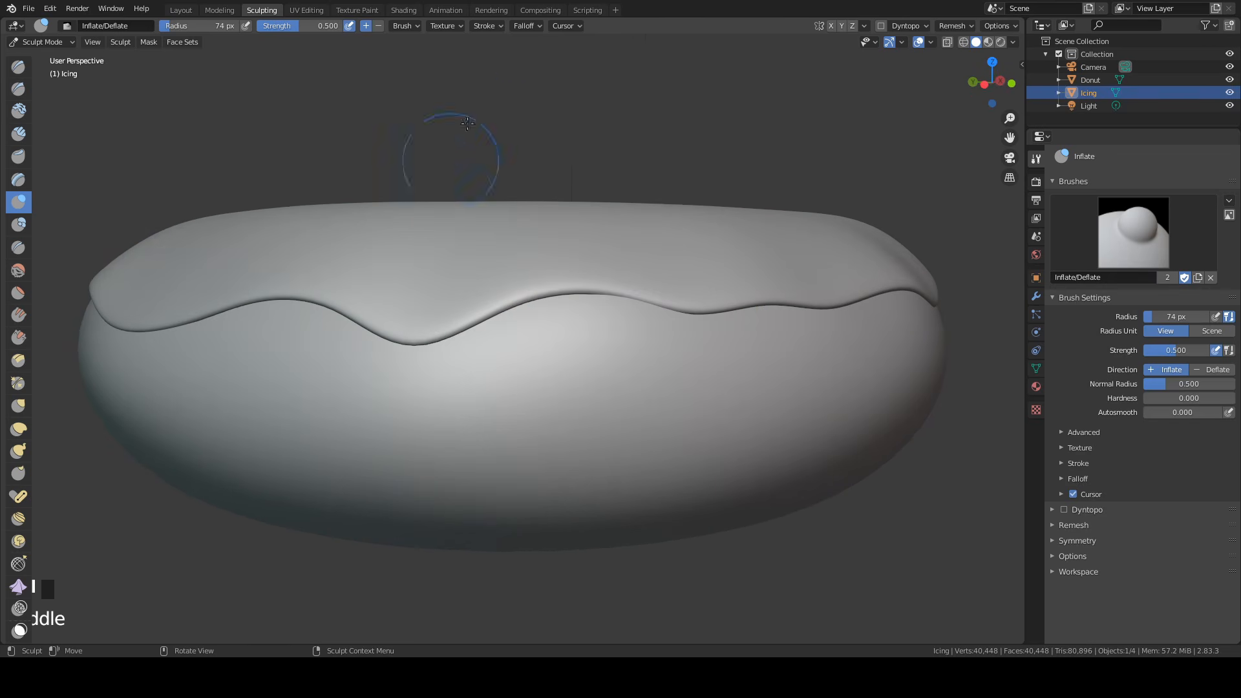
drag(298, 27, 291, 28)
Inflate the icing along its wavy outer edge and drips while working around the donut's side.
mouse_move(463, 302)
middle_down()
mouse_move(207, 267)
mouse_move(376, 241)
mouse_move(313, 256)
middle_up()
middle_drag(252, 285, 297, 288)
mouse_move(291, 338)
mouse_down()
mouse_move(153, 328)
mouse_move(216, 354)
mouse_up()
middle_drag(258, 353, 482, 339)
middle_drag(685, 328, 798, 314)
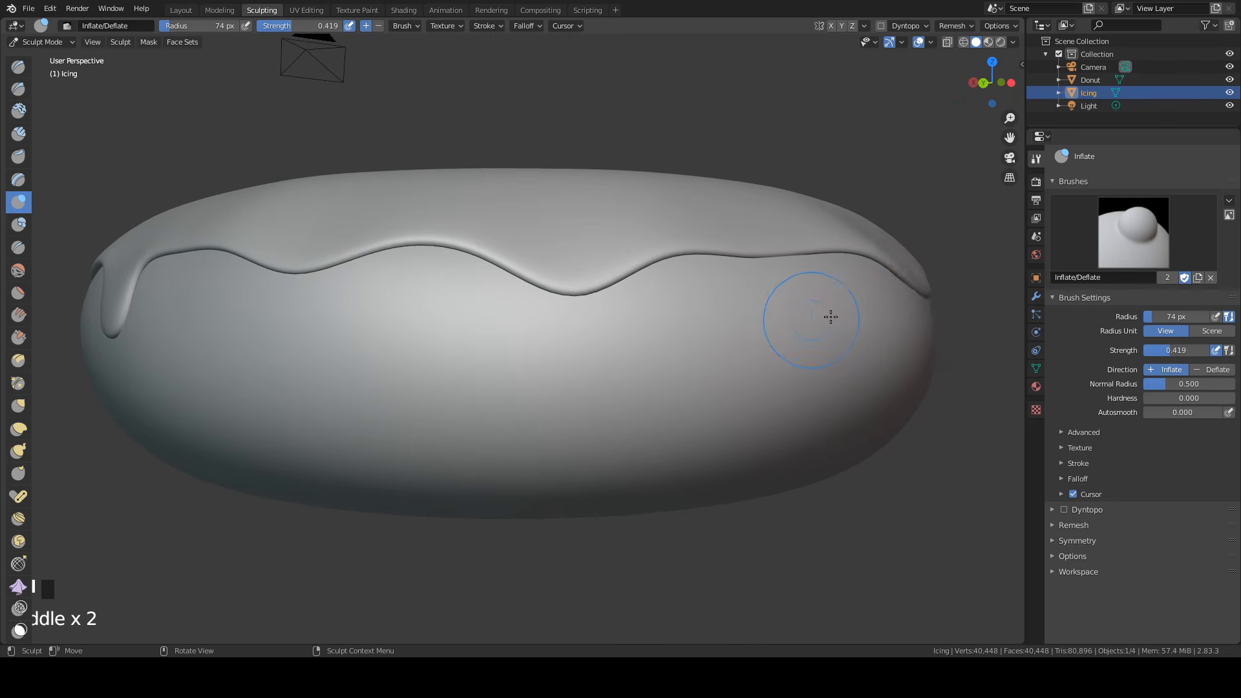
middle_drag(920, 281, 709, 415)
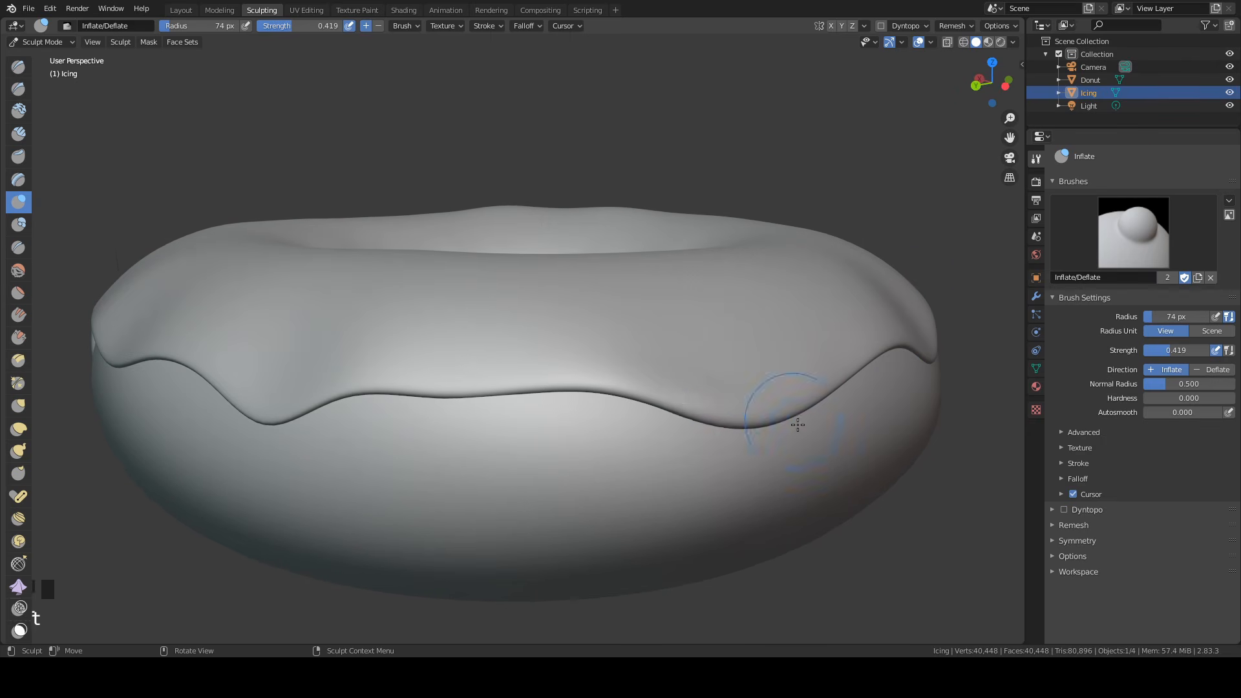
middle_drag(795, 421, 868, 400)
scroll(551, 332, up, 1)
scroll(504, 346, down, 3)
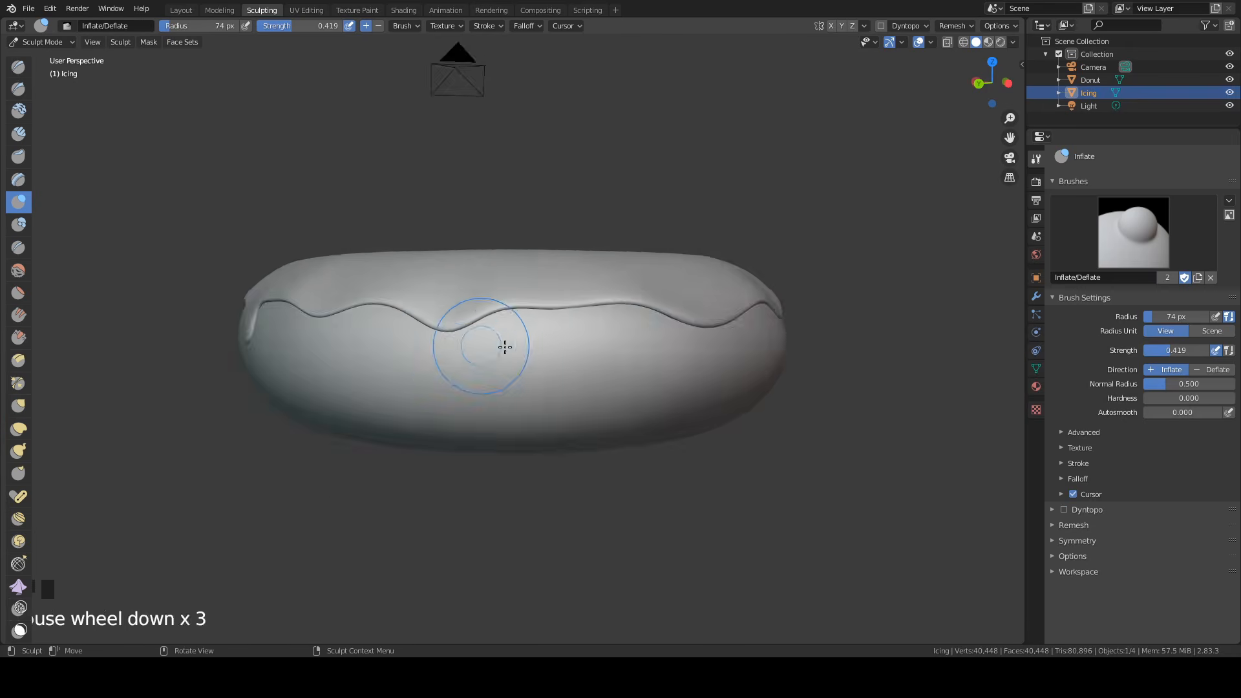
Sweep Inflate strokes around the icing's top surface to give it uneven swellings.
middle_drag(505, 346, 318, 346)
drag(318, 347, 311, 322)
drag(308, 301, 365, 273)
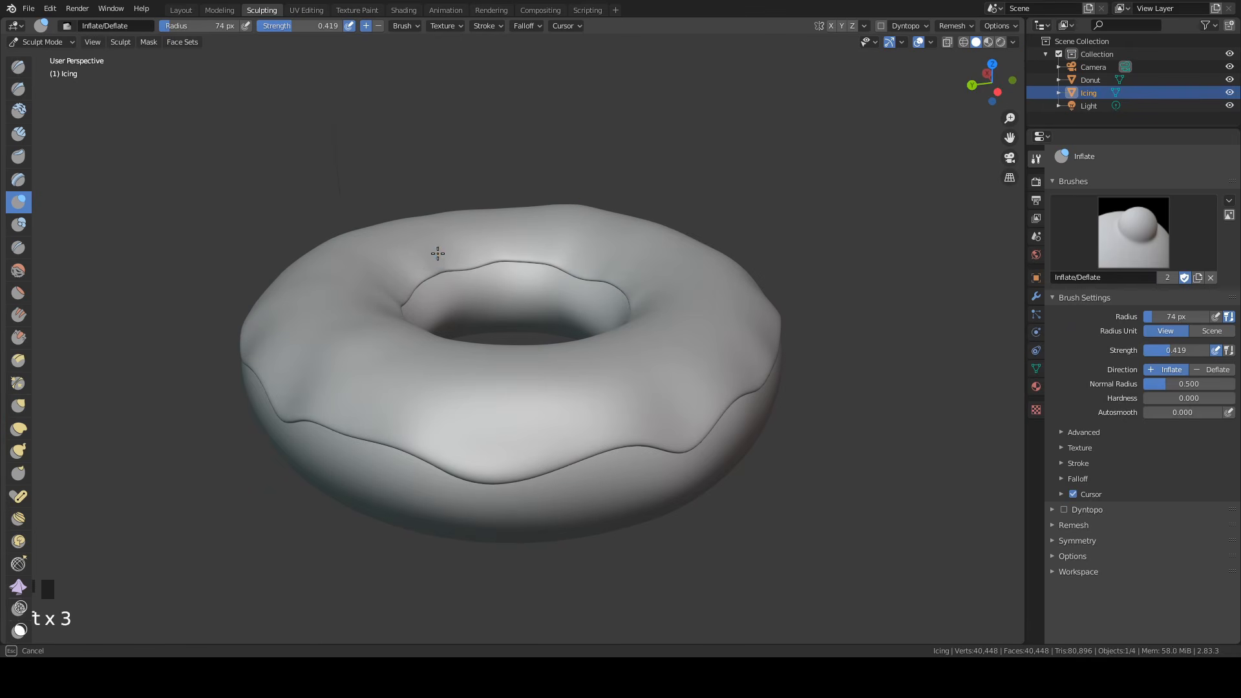
drag(511, 233, 652, 262)
middle_drag(654, 263, 599, 260)
mouse_move(673, 249)
mouse_down()
mouse_move(688, 291)
mouse_move(664, 303)
mouse_up()
drag(614, 361, 517, 388)
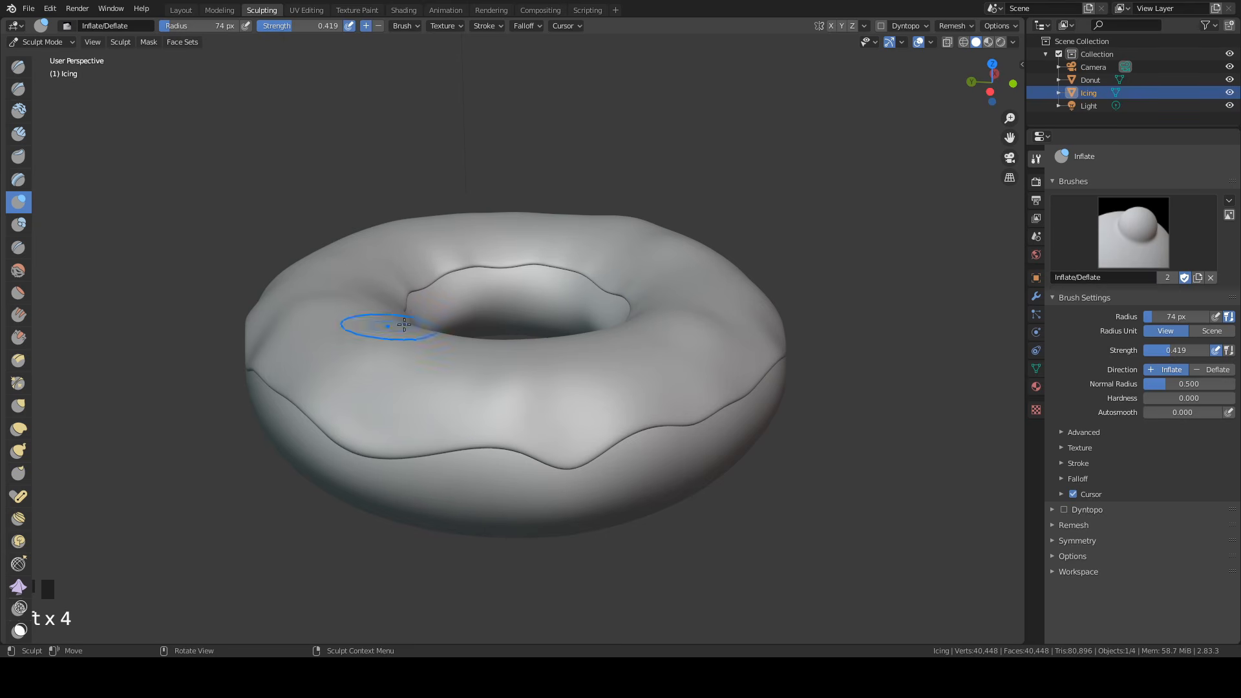
Continue inflating the icing's outer shoulder and rim on all sides of the donut to make it lumpier.
middle_drag(404, 324, 516, 356)
scroll(516, 357, down, 2)
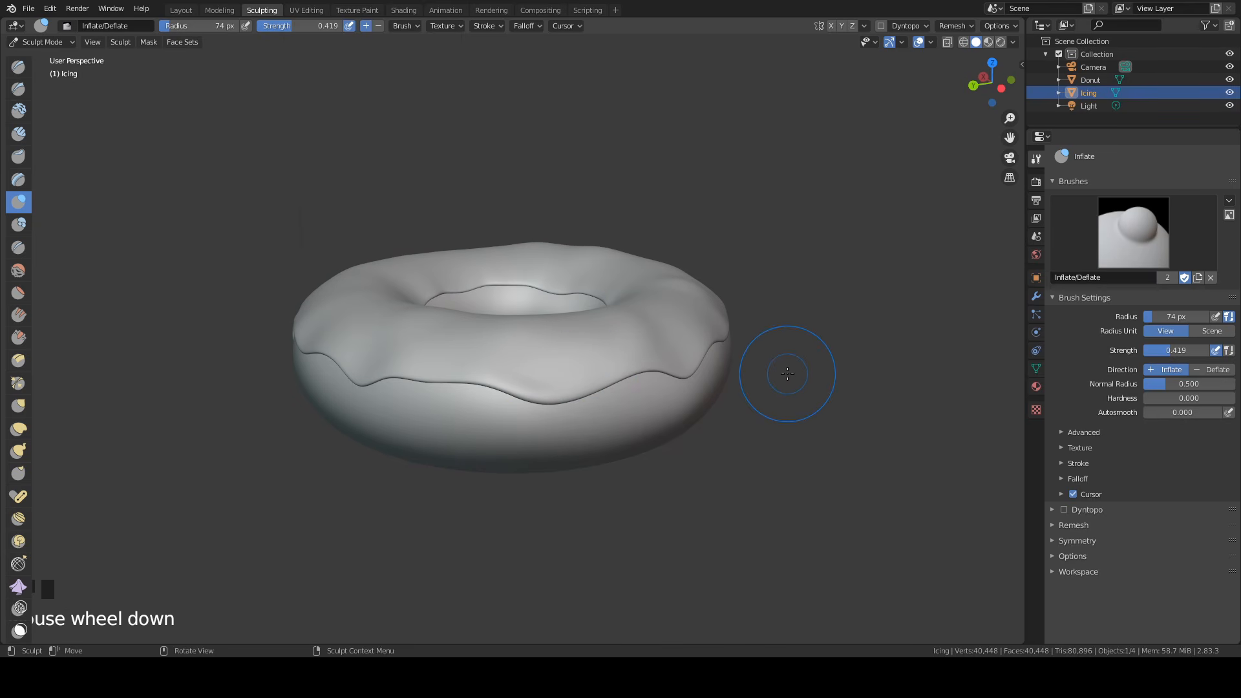
middle_drag(377, 338, 619, 192)
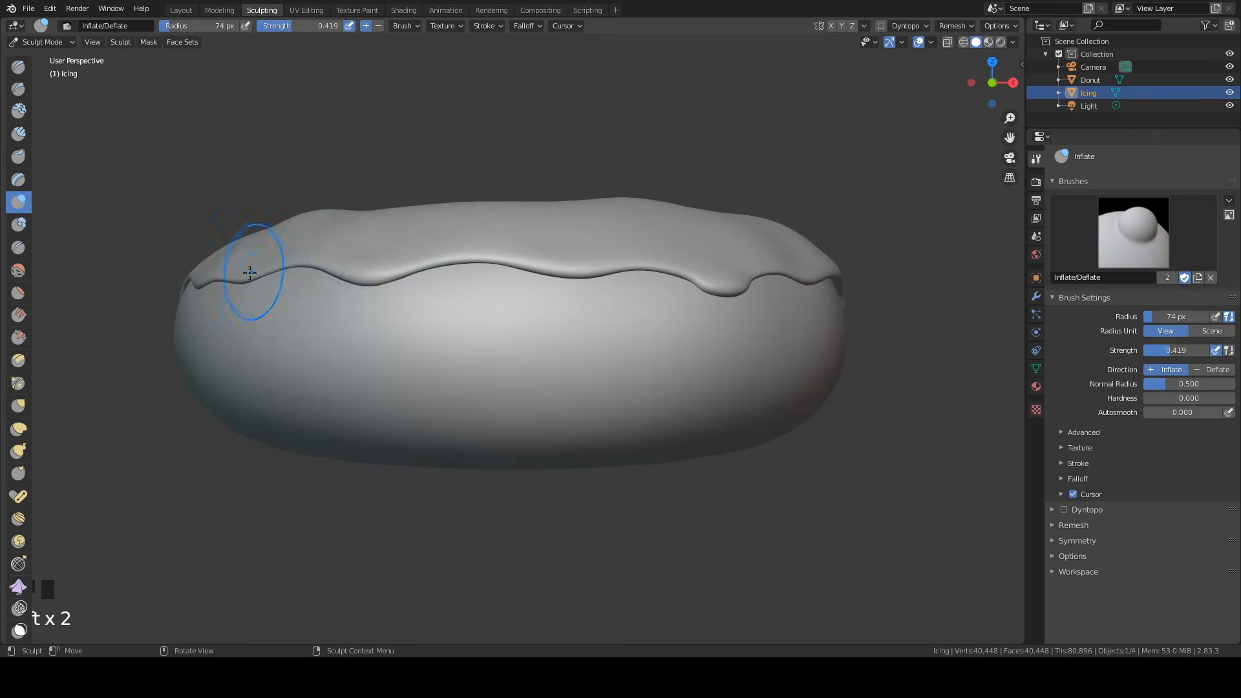
middle_drag(249, 277, 718, 358)
scroll(712, 393, down, 2)
scroll(717, 359, down, 2)
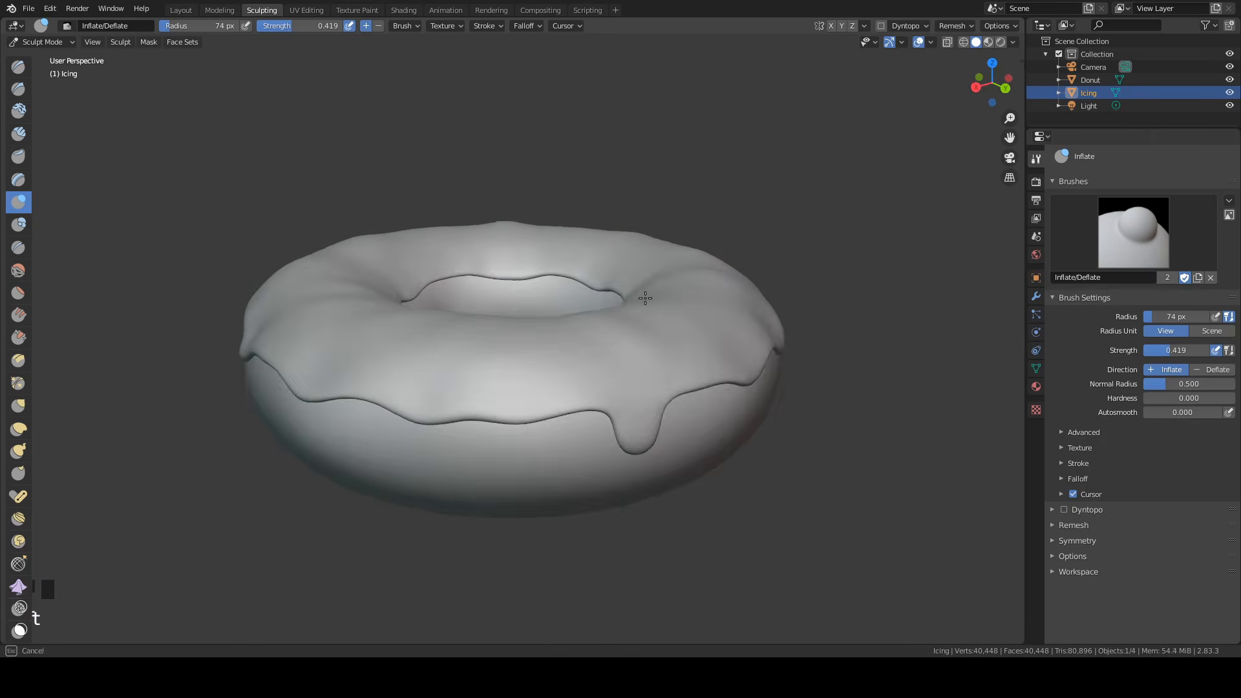
middle_drag(898, 346, 834, 343)
scroll(822, 342, down, 1)
middle_drag(783, 296, 853, 344)
scroll(801, 346, up, 1)
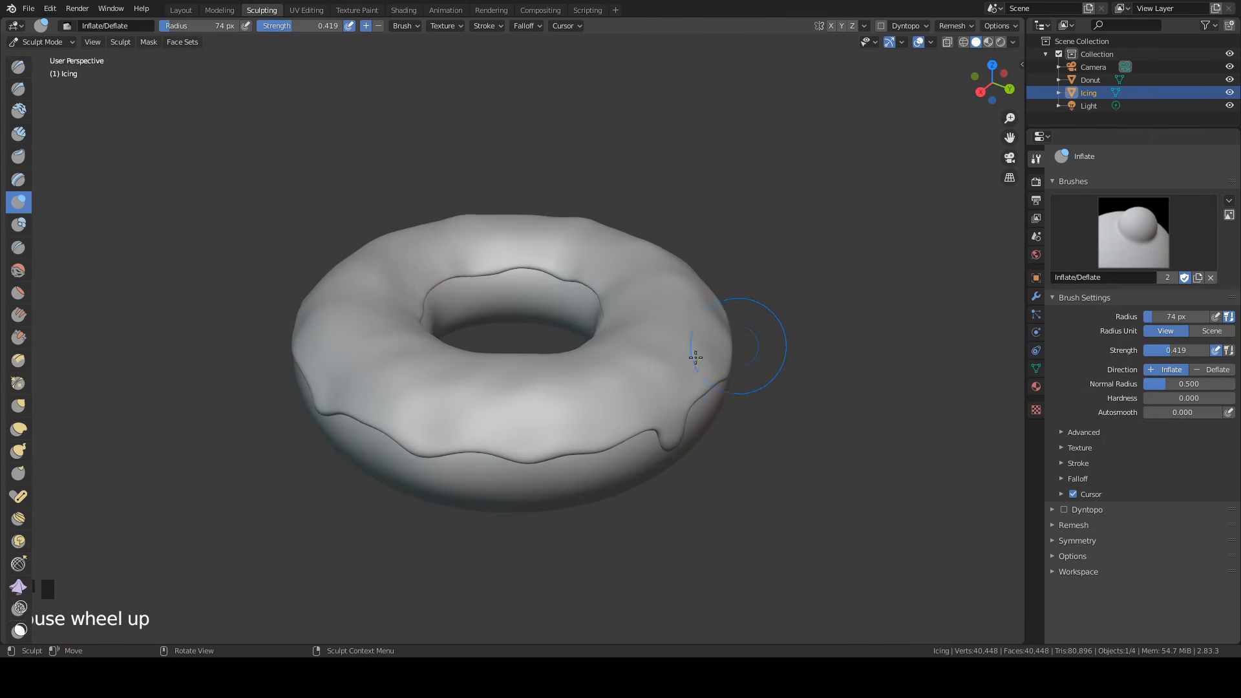
Add further Inflate strokes to the icing's upper surface and around the donut hole.
middle_drag(614, 408, 645, 328)
middle_drag(460, 329, 491, 319)
scroll(501, 313, up, 1)
middle_drag(555, 291, 500, 296)
middle_drag(336, 255, 504, 284)
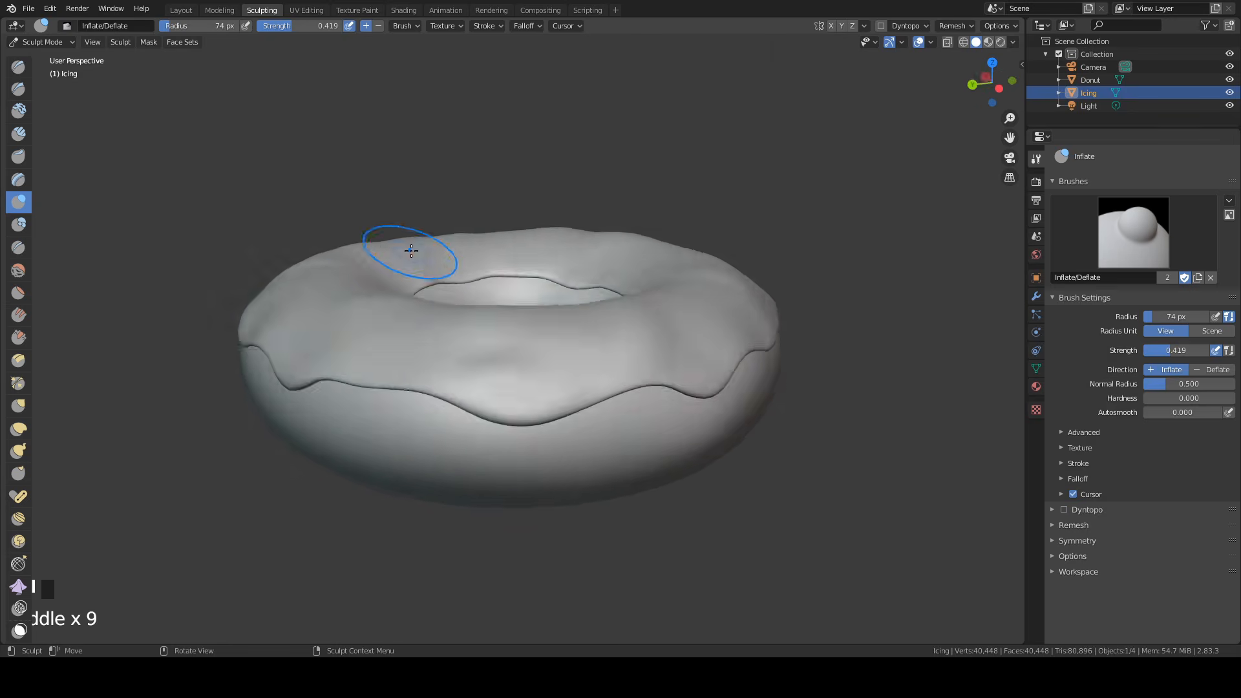
middle_drag(396, 245, 705, 323)
drag(318, 261, 353, 257)
drag(503, 296, 560, 274)
middle_drag(561, 274, 642, 277)
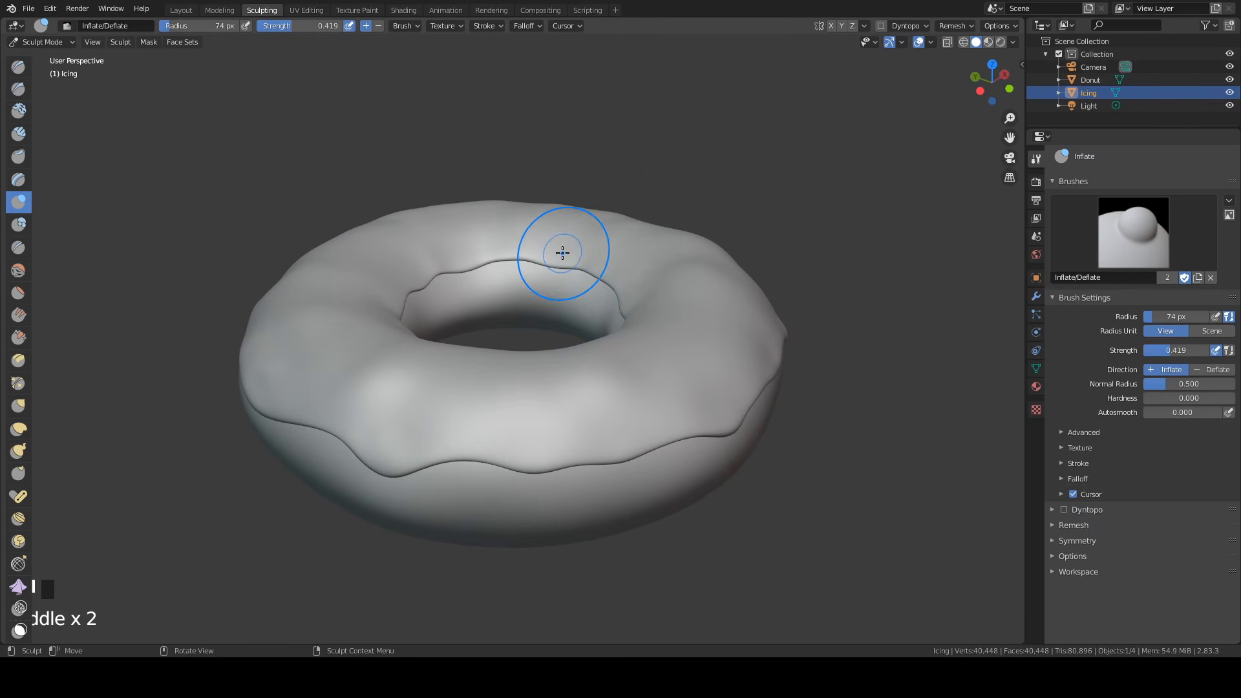
middle_drag(562, 252, 562, 214)
Select the donut in the Layout workspace, return to sculpting and choose the Crease brush with a smaller radius.
click(181, 10)
click(544, 438)
middle_drag(544, 438, 315, 360)
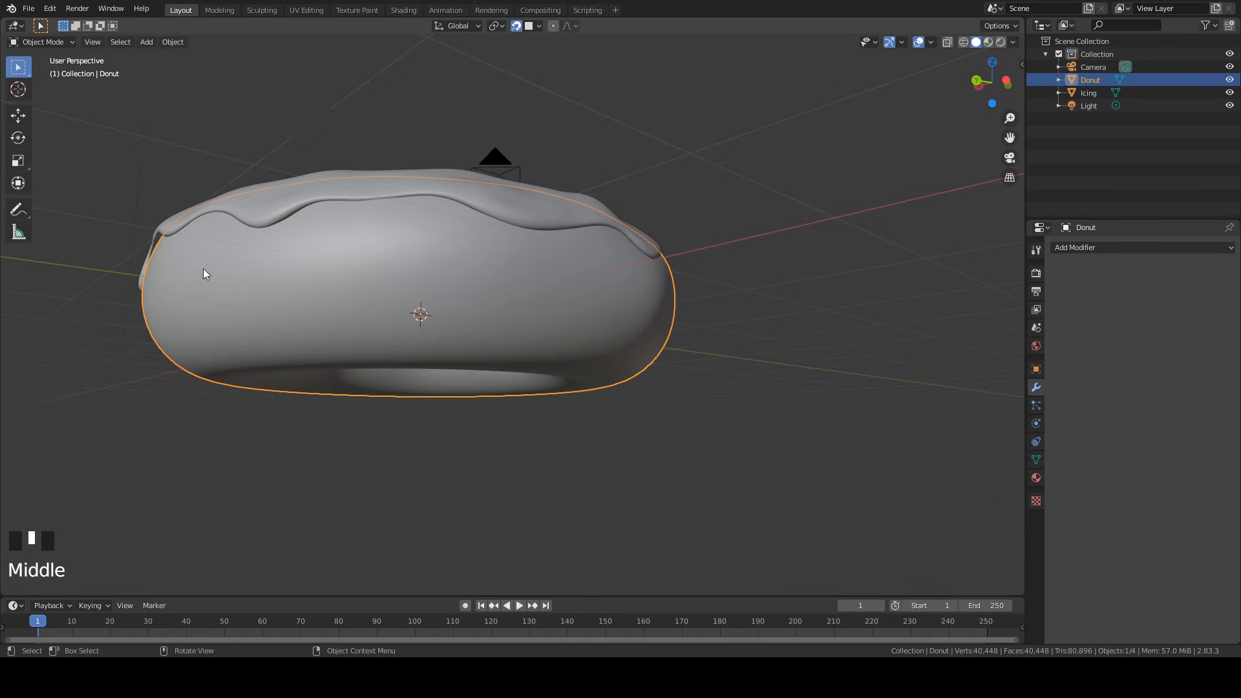
middle_drag(203, 272, 454, 355)
scroll(303, 241, up, 2)
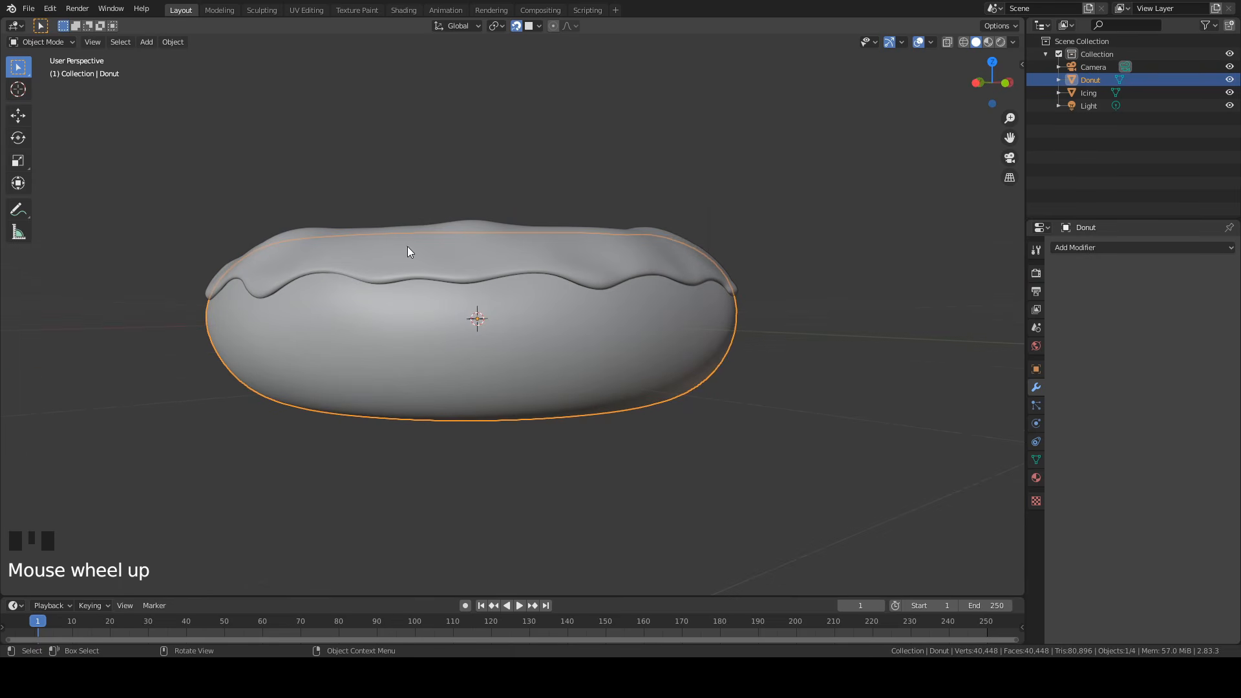
mouse_move(407, 250)
middle_down()
mouse_move(496, 300)
mouse_move(465, 304)
middle_up()
click(261, 10)
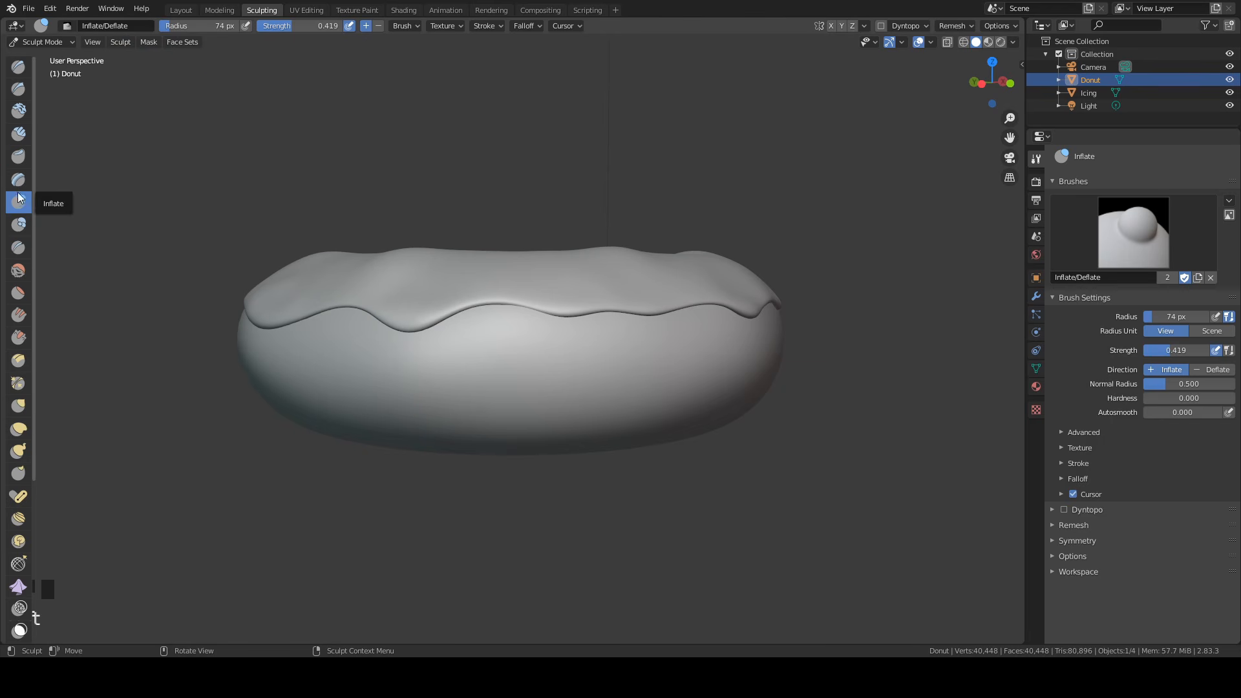
click(23, 250)
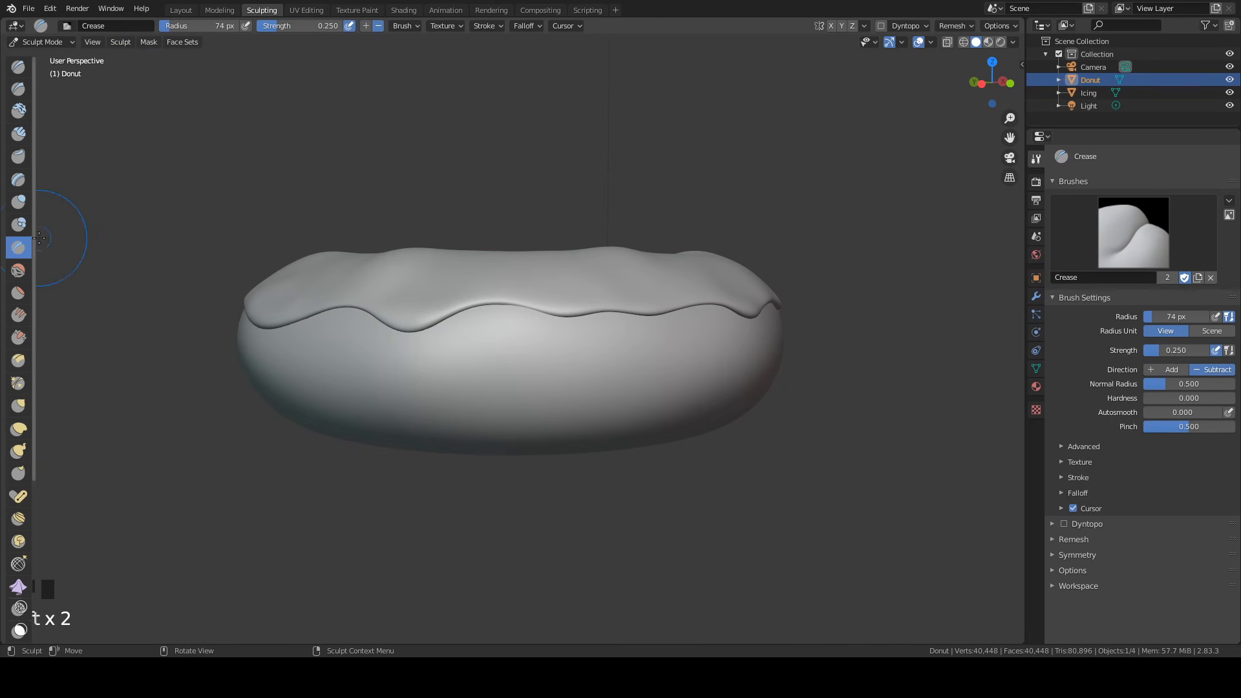
click(193, 29)
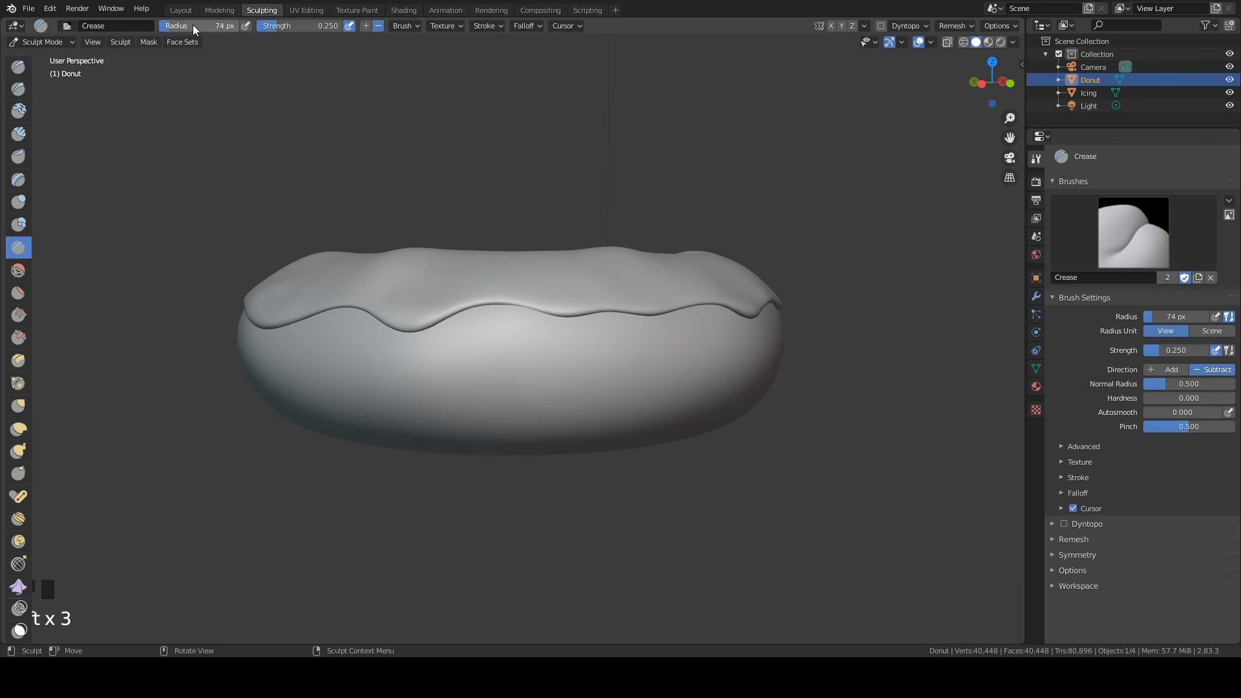
drag(194, 29, 181, 29)
Sculpt a crease around the middle of the donut's side below the icing with repeated horizontal strokes.
drag(499, 377, 653, 345)
drag(569, 369, 691, 352)
middle_drag(721, 359, 651, 362)
drag(486, 380, 673, 367)
drag(400, 366, 675, 359)
middle_drag(606, 377, 535, 379)
drag(421, 391, 801, 370)
drag(483, 354, 731, 362)
Return to the Layout workspace and examine the sculpted donut and icing from above and from the sides.
scroll(762, 388, down, 2)
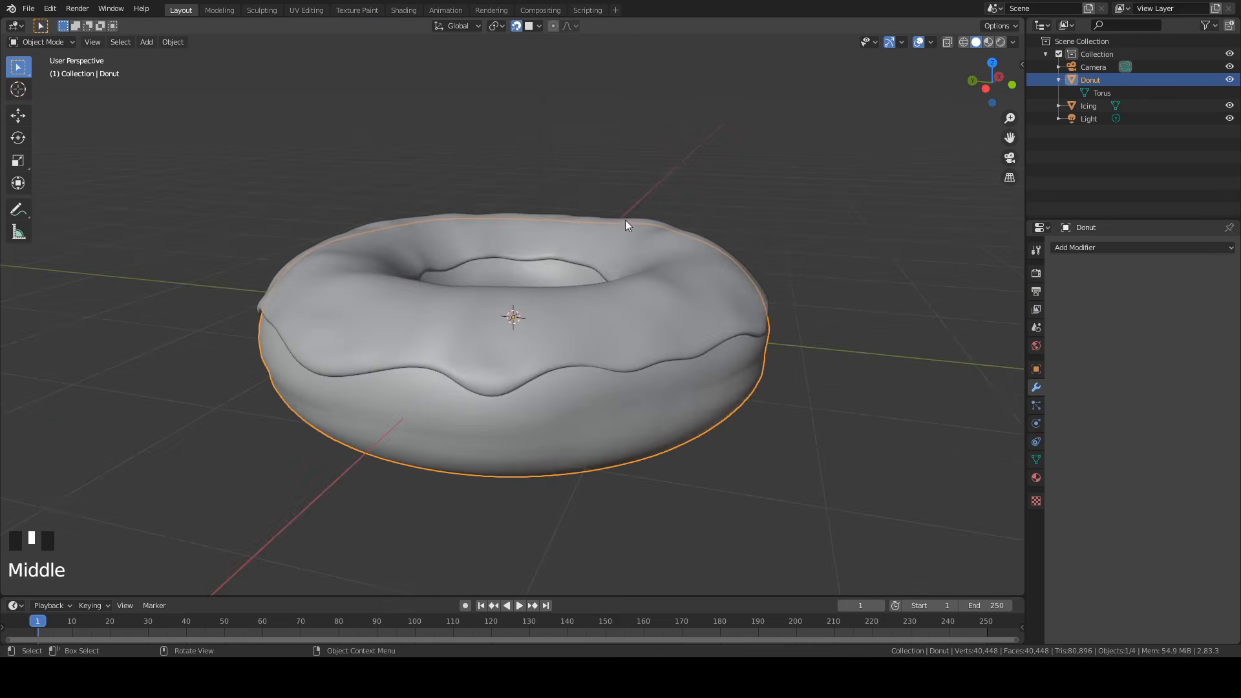
middle_drag(625, 219, 588, 174)
mouse_move(575, 262)
middle_down()
mouse_move(518, 223)
mouse_move(629, 246)
mouse_move(561, 320)
mouse_move(357, 340)
mouse_move(316, 305)
mouse_move(413, 273)
mouse_move(529, 287)
mouse_move(554, 349)
middle_up()
scroll(516, 229, down, 1)
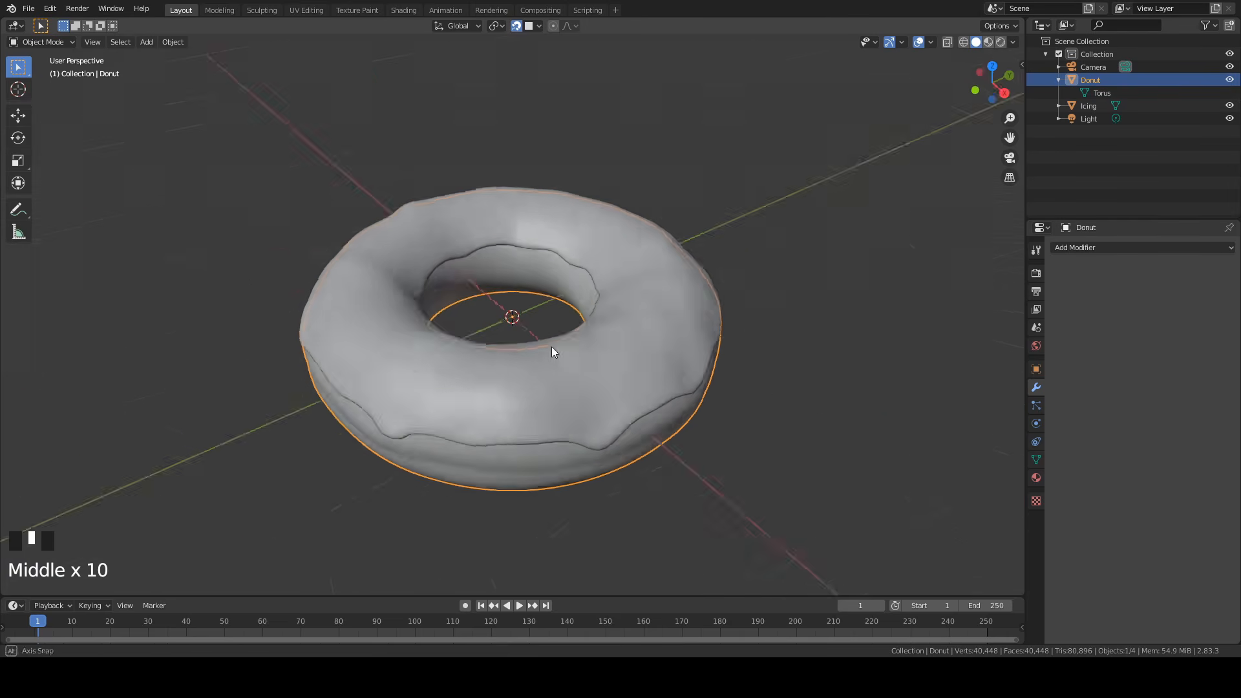
scroll(525, 334, down, 2)
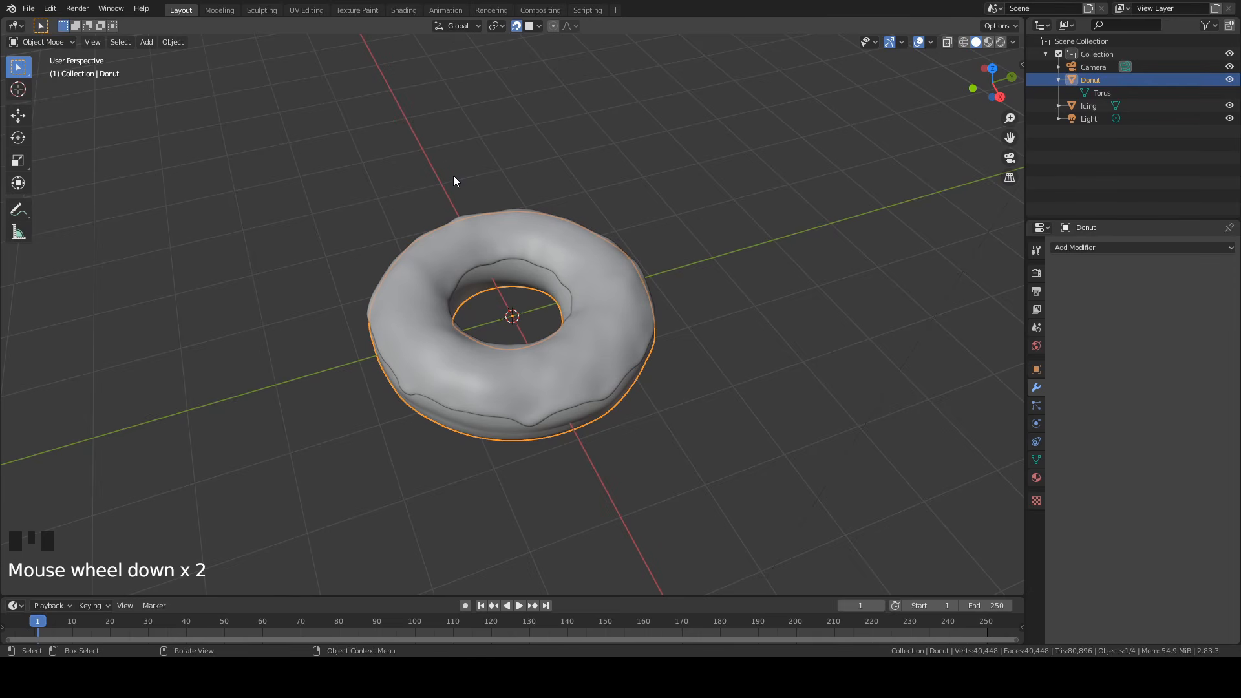
middle_drag(453, 176, 676, 266)
click(702, 262)
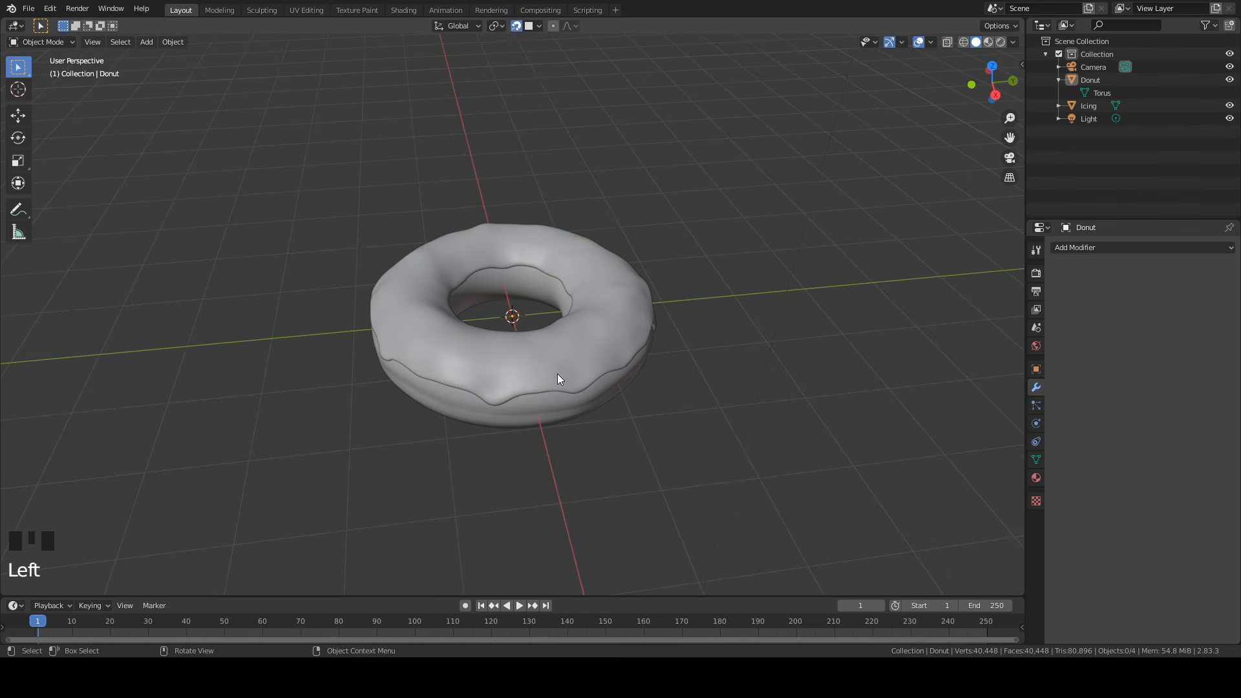
middle_drag(559, 379, 488, 332)
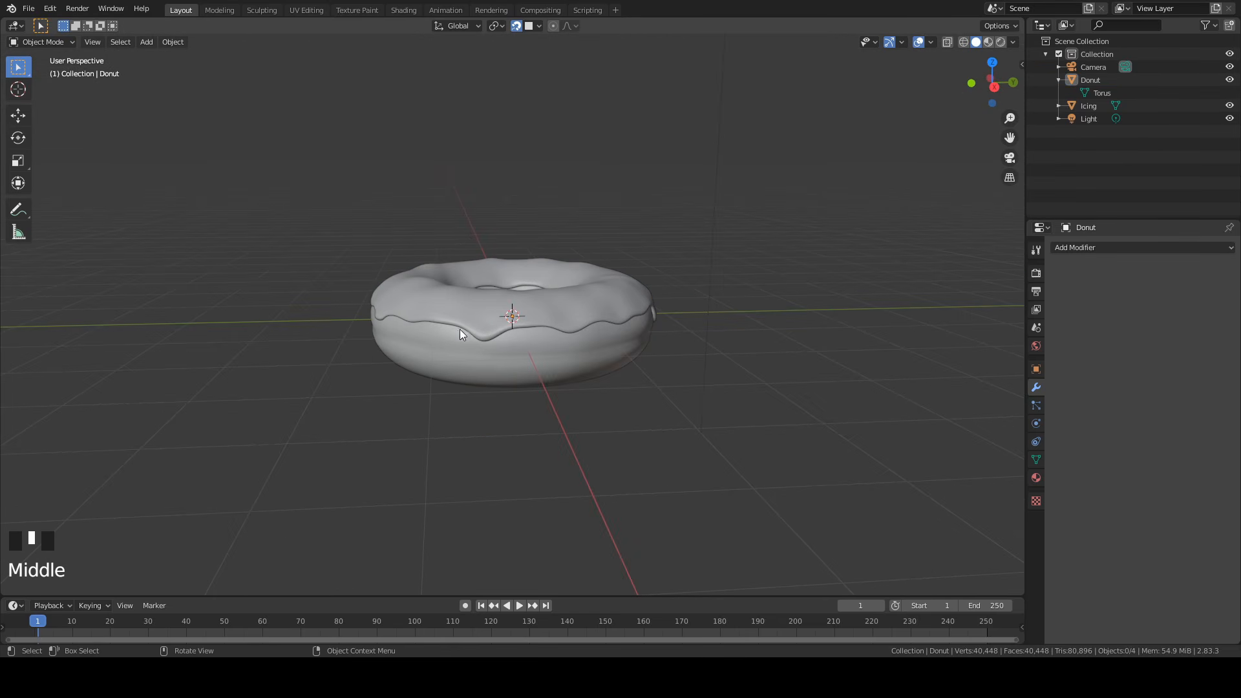
Parent the icing to the donut with Object (Keep Transform), leaving only the donut selected.
click(463, 355)
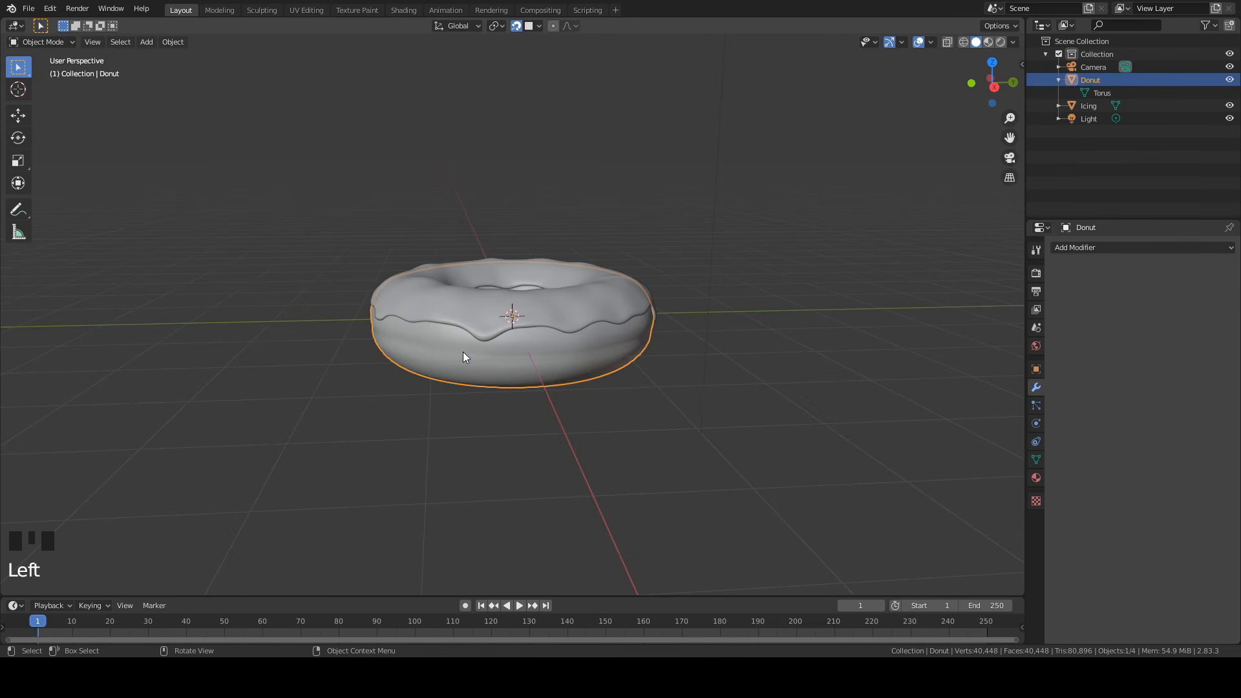
click(460, 301)
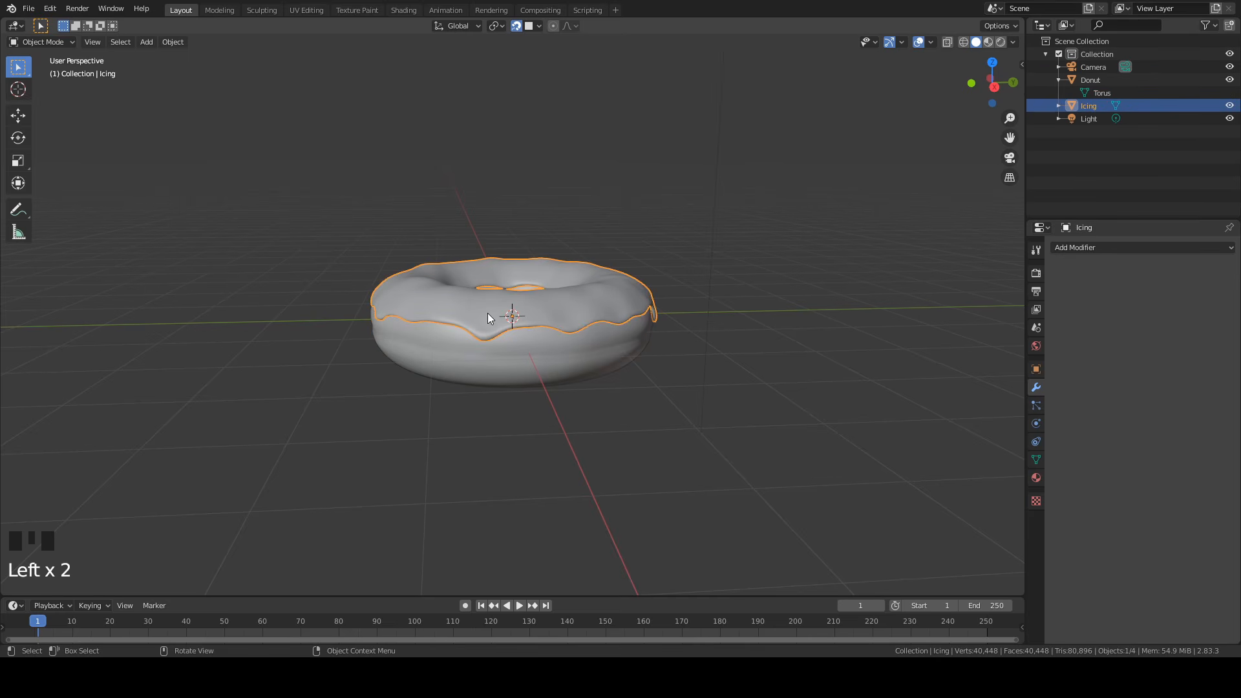
shift+click(463, 360)
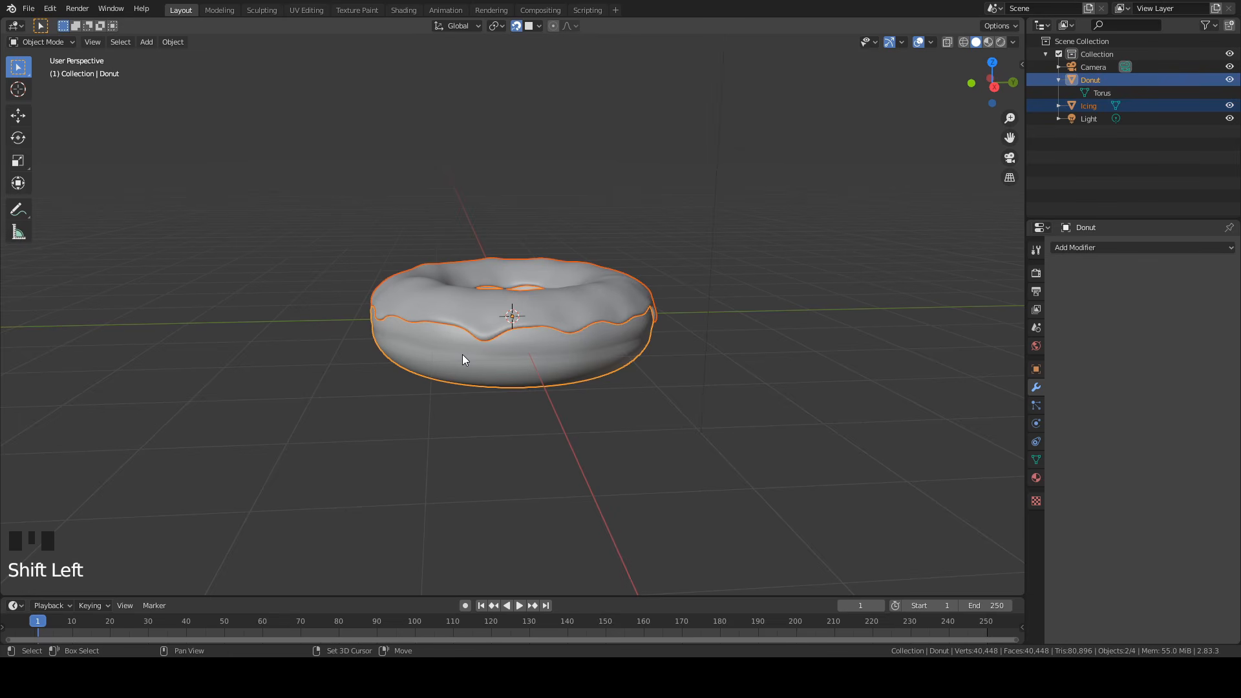
key(ctrl+p)
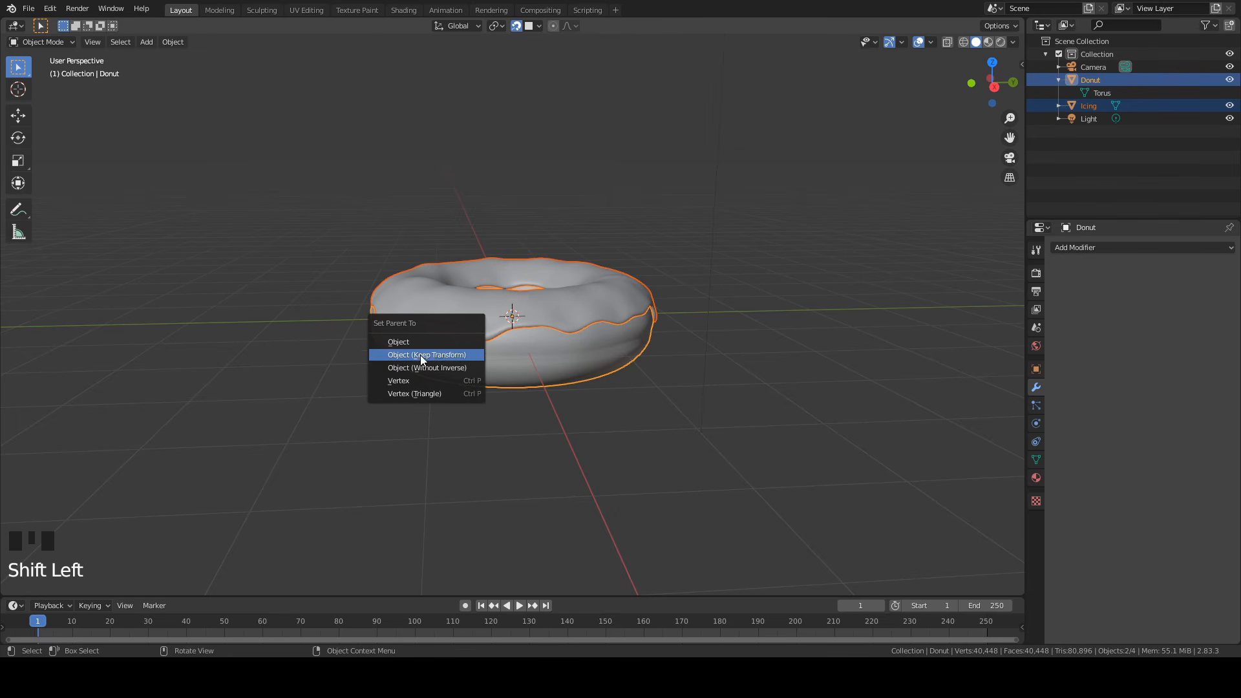
click(420, 355)
click(434, 359)
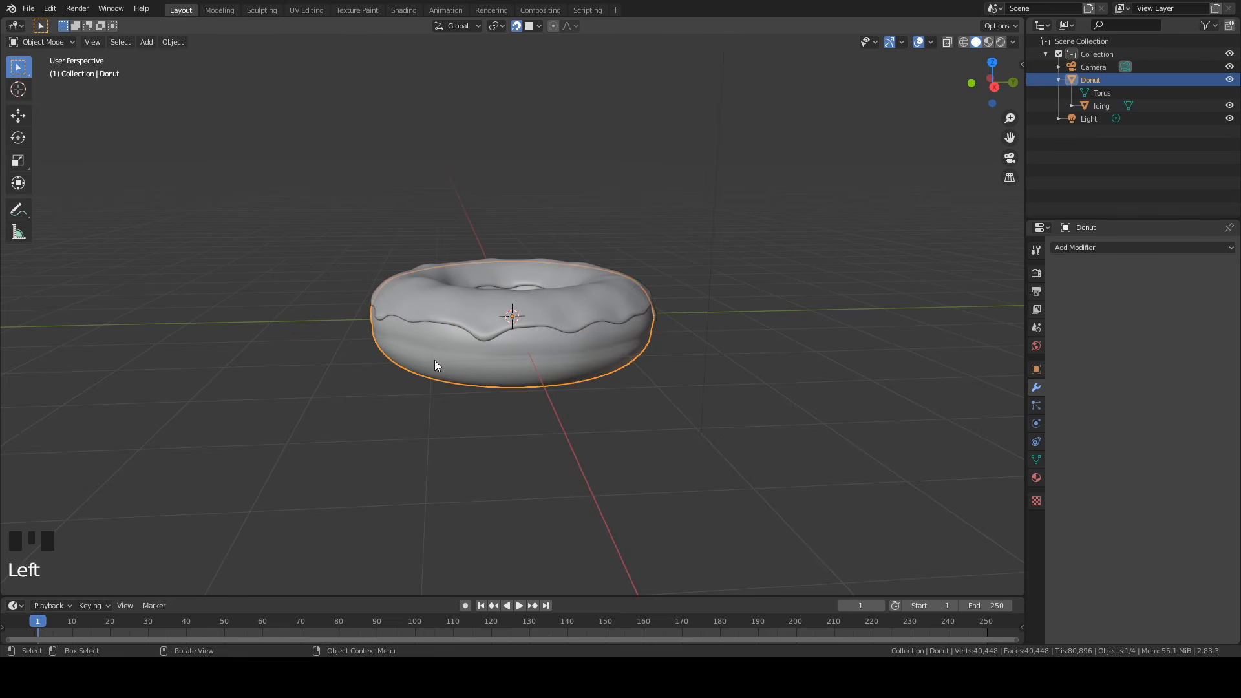
Add a plane mesh at the origin and scale it up into a large ground surface extending far beyond the donut.
key(g)
right_click(491, 311)
key(shift+a)
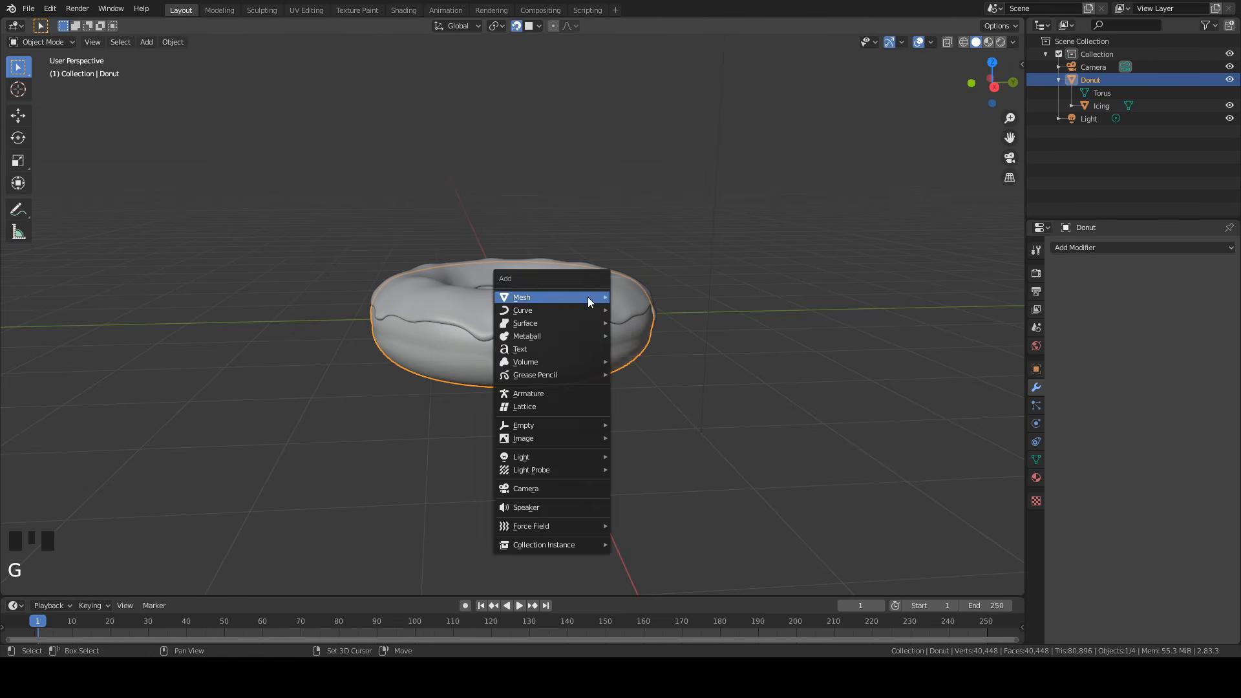
mouse_move(585, 297)
click(629, 296)
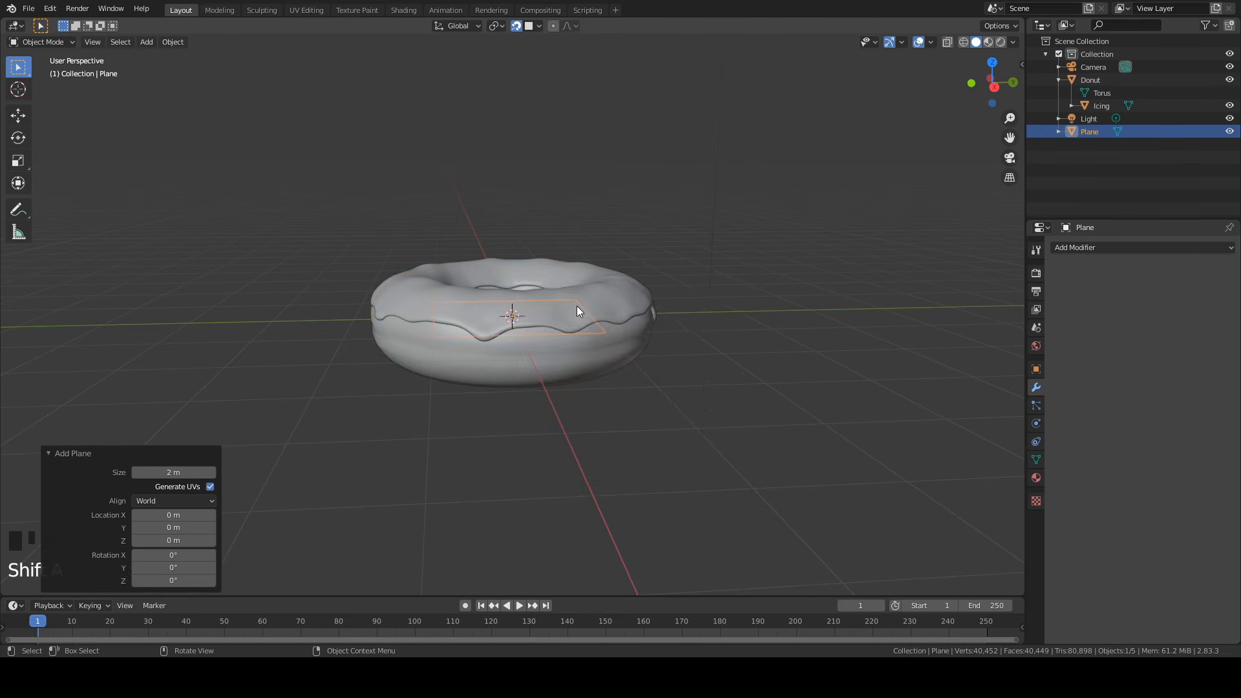
scroll(576, 305, down, 3)
key(s)
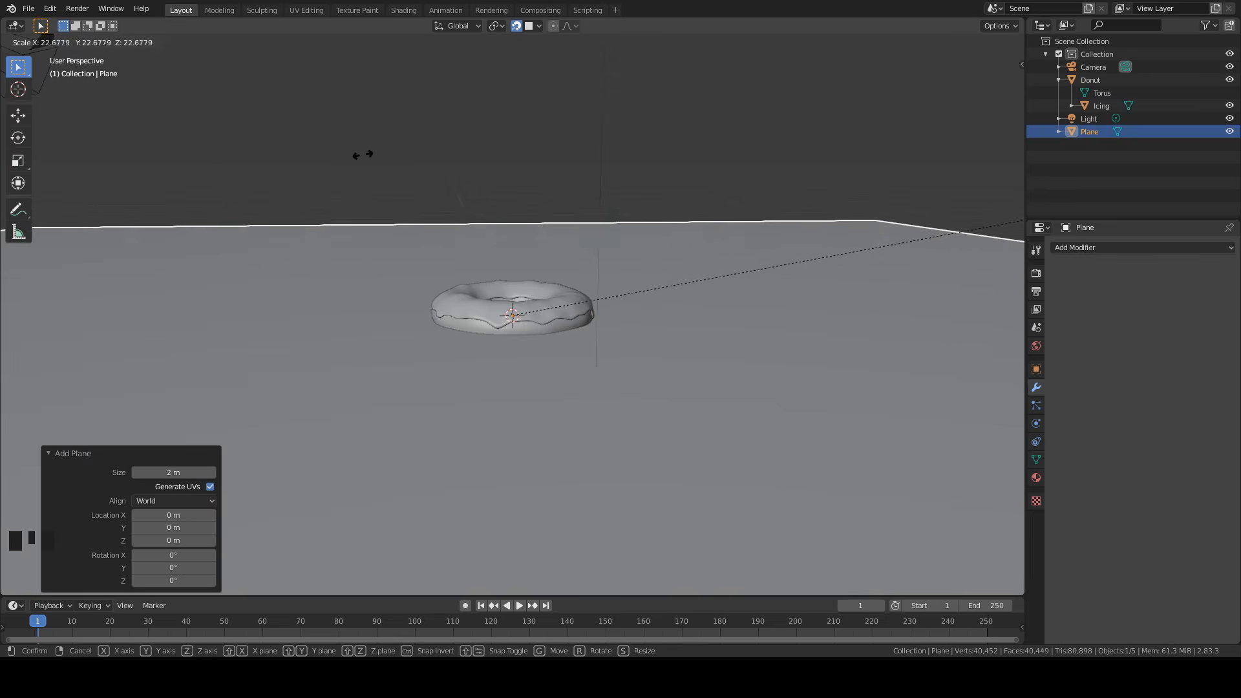
click(513, 329)
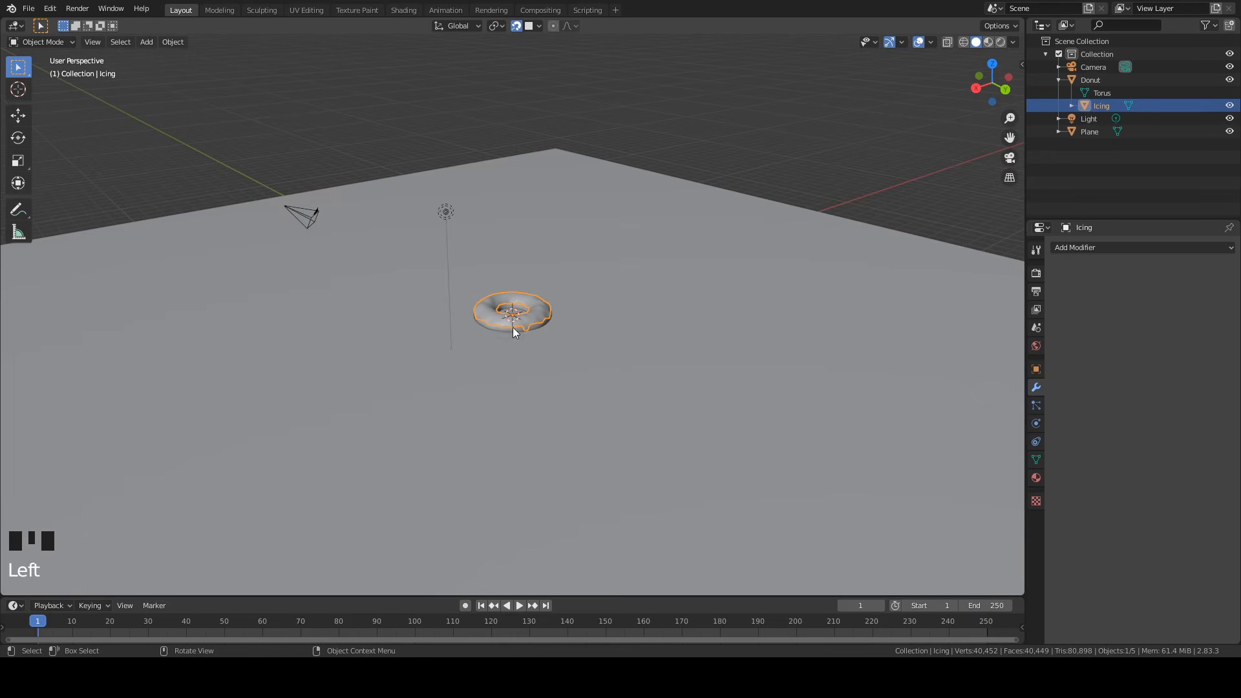
Select the donut and try to raise it along the Z axis with snapping still enabled.
scroll(513, 328, up, 4)
mouse_move(499, 348)
middle_down()
mouse_move(510, 324)
mouse_move(503, 347)
middle_up()
click(479, 313)
key(g)
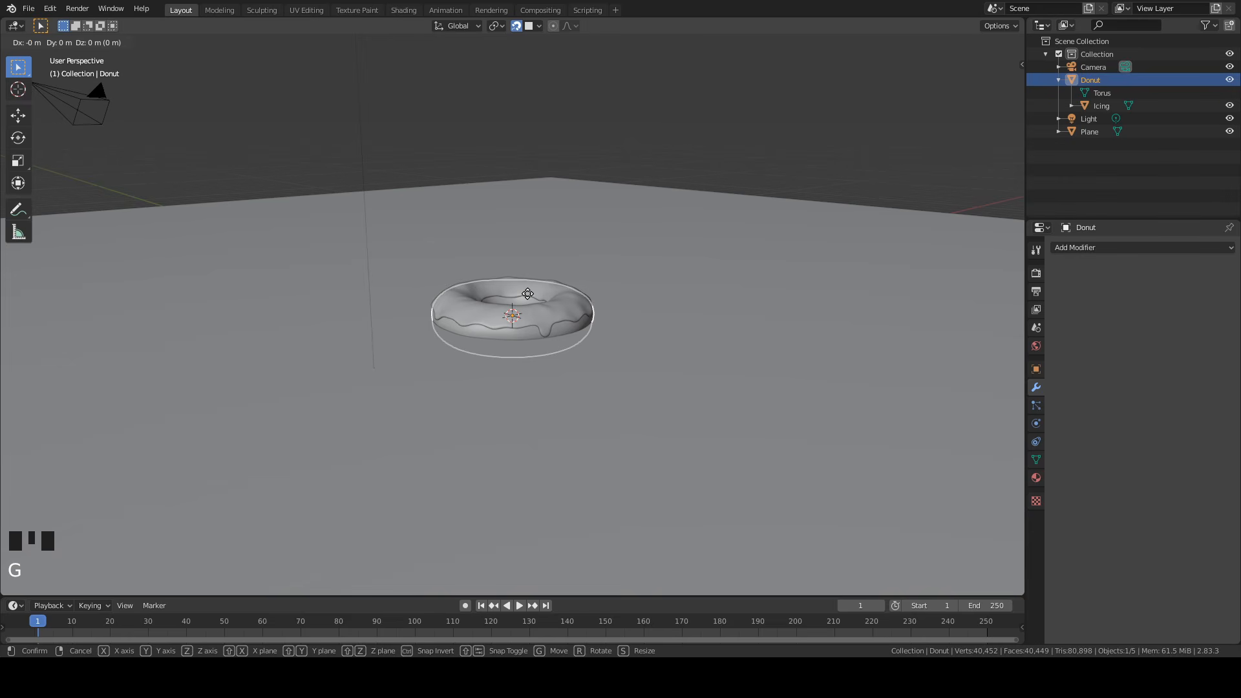
key(z)
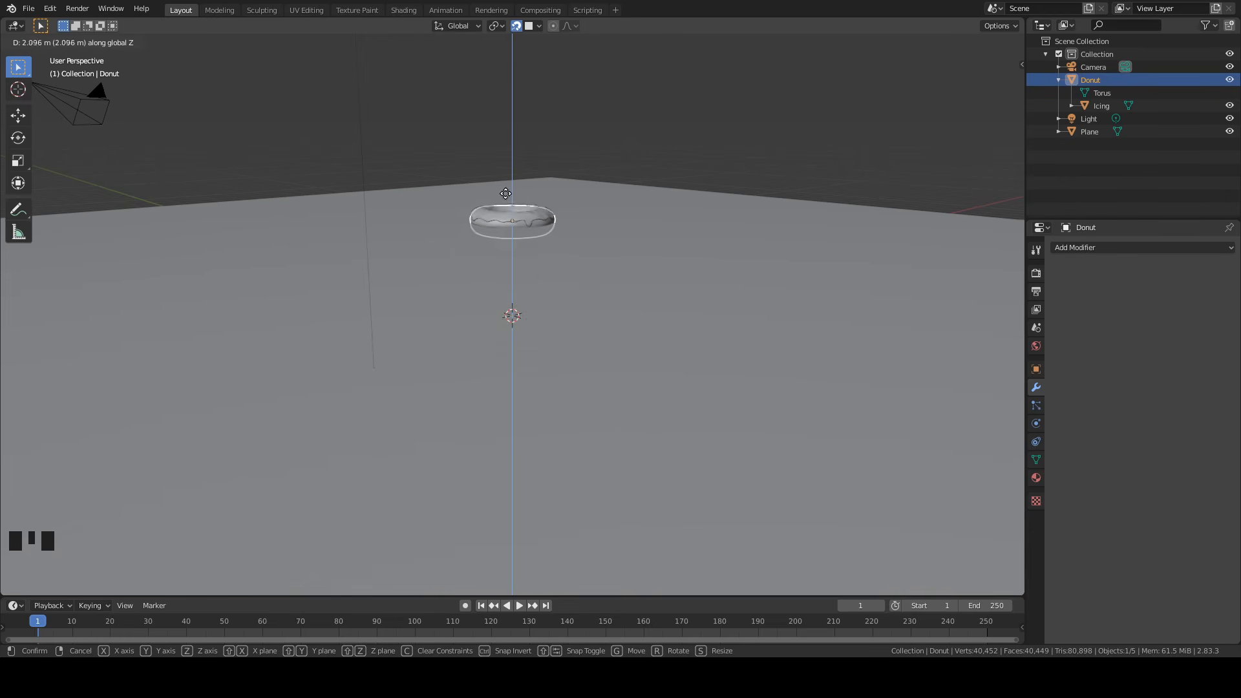
click(507, 307)
mouse_move(508, 307)
middle_down()
mouse_move(653, 305)
mouse_move(620, 232)
middle_up()
scroll(584, 158, down, 1)
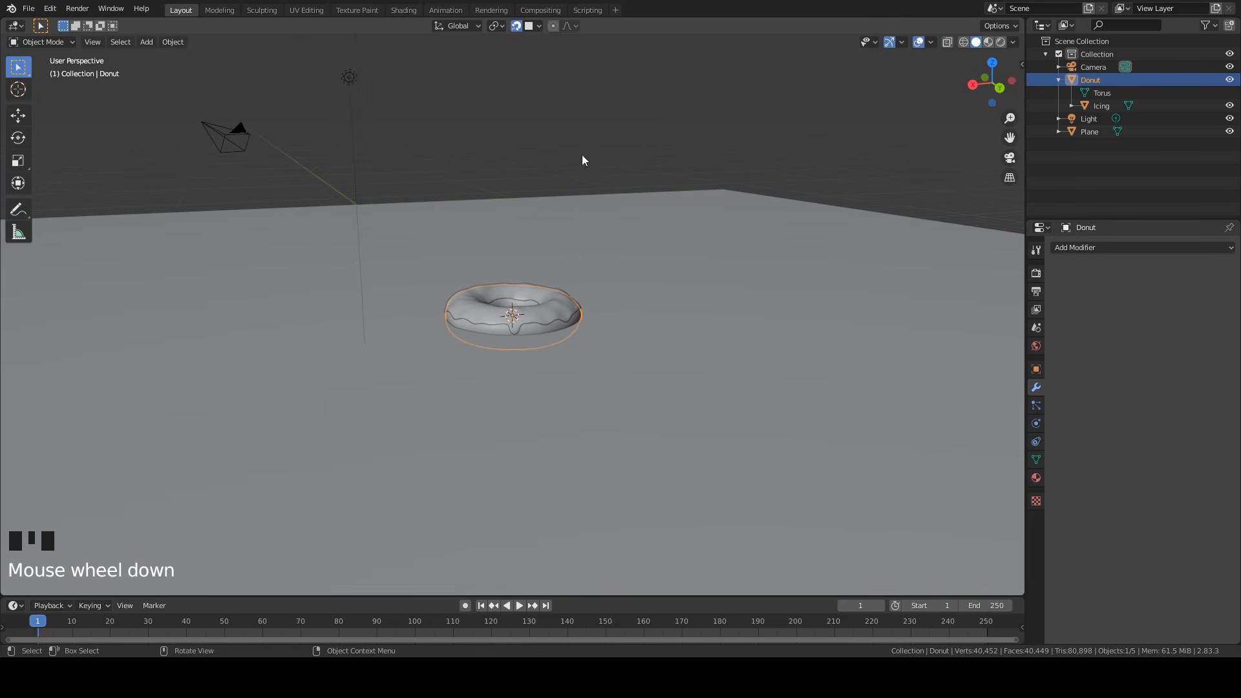
key(z)
key(g)
key(z)
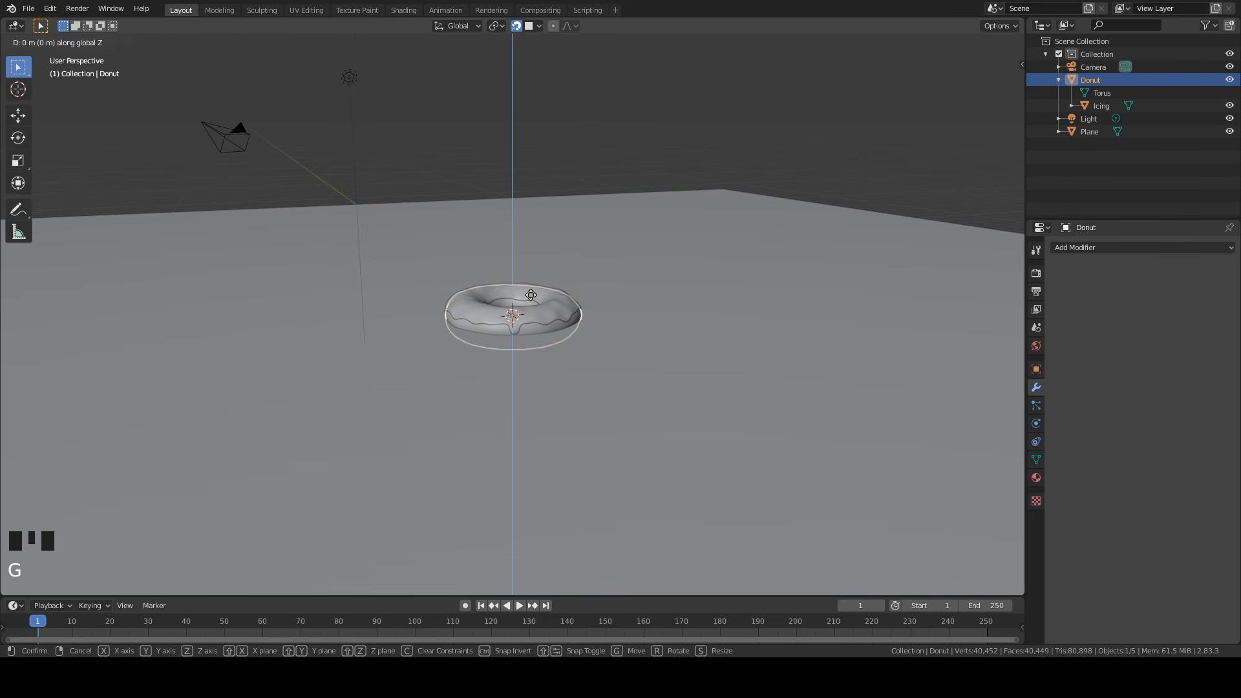
right_click(508, 133)
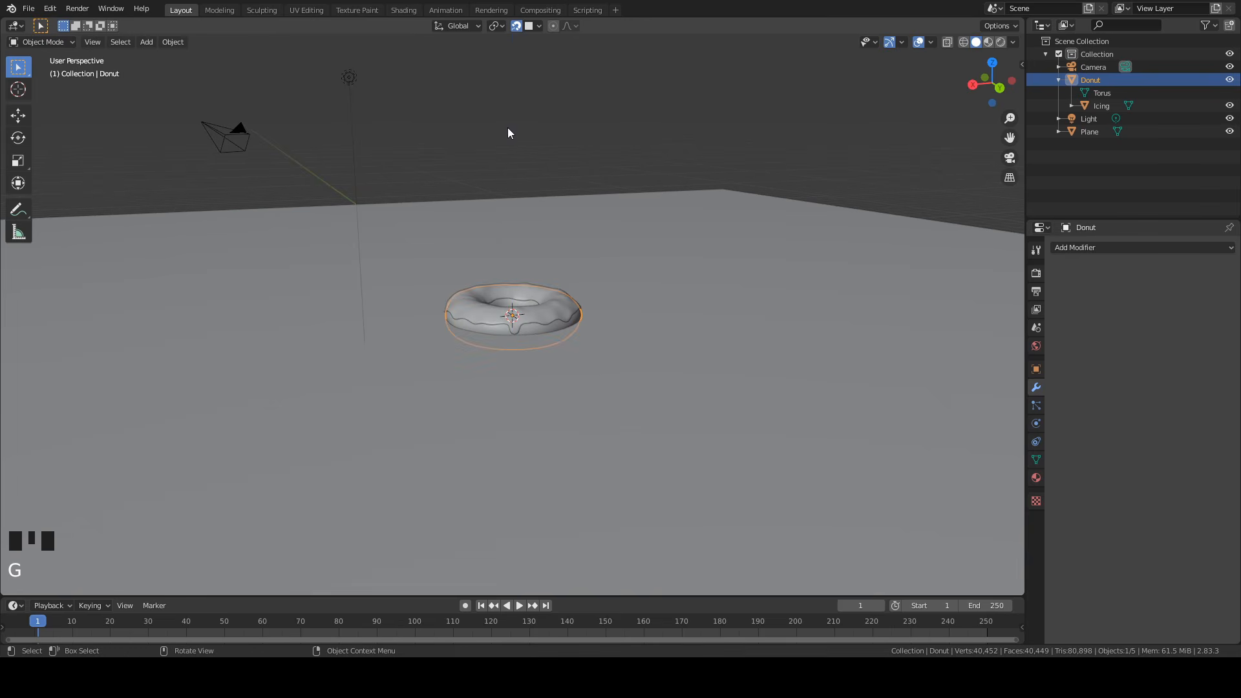
Turn off snapping and raise the donut with its icing about 0.51 m along the Z axis.
click(517, 27)
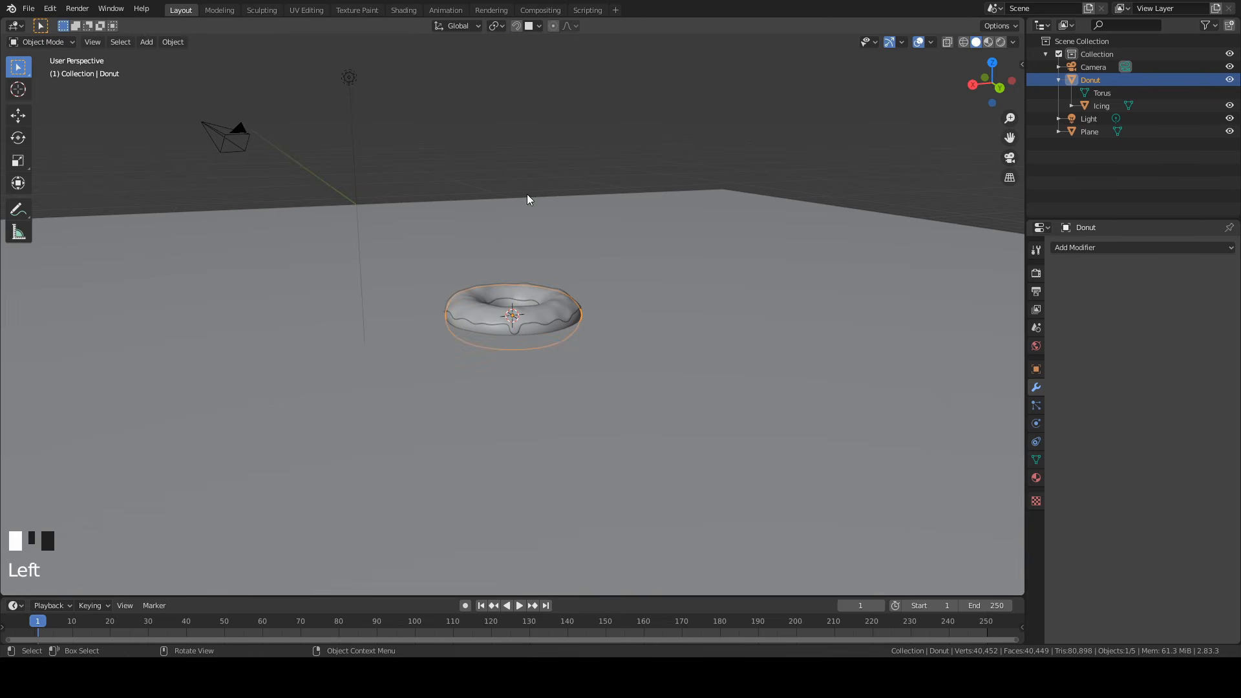
key(g)
key(z)
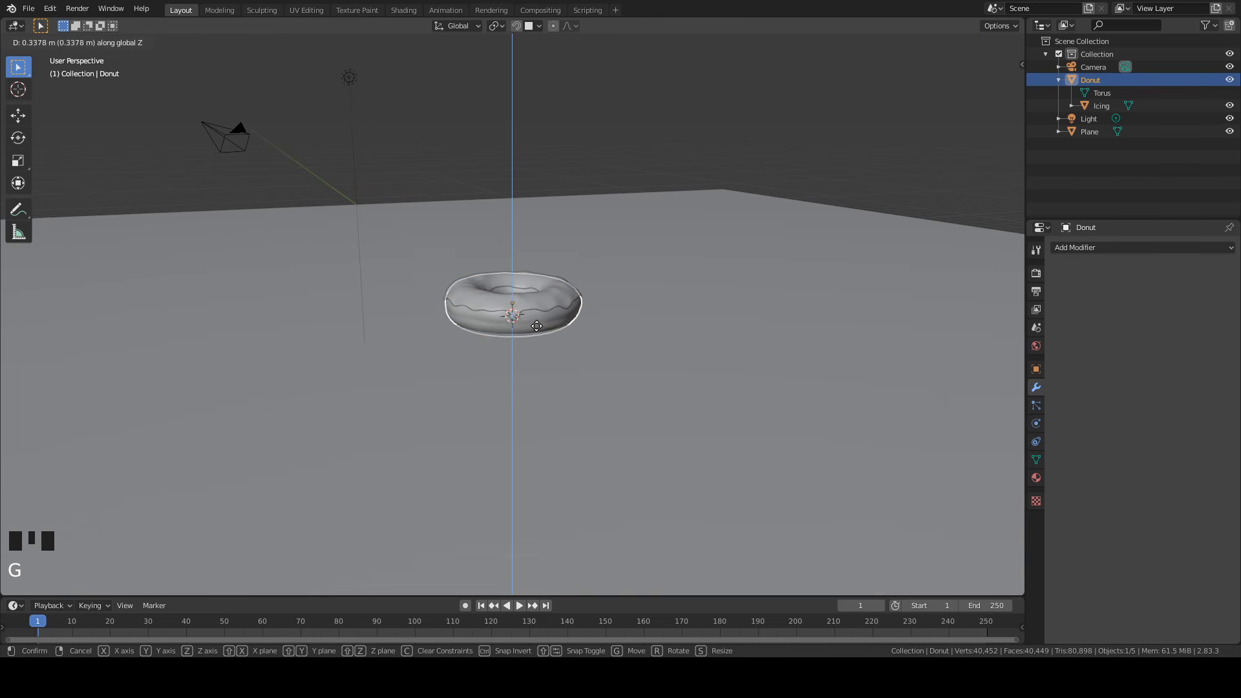
click(540, 319)
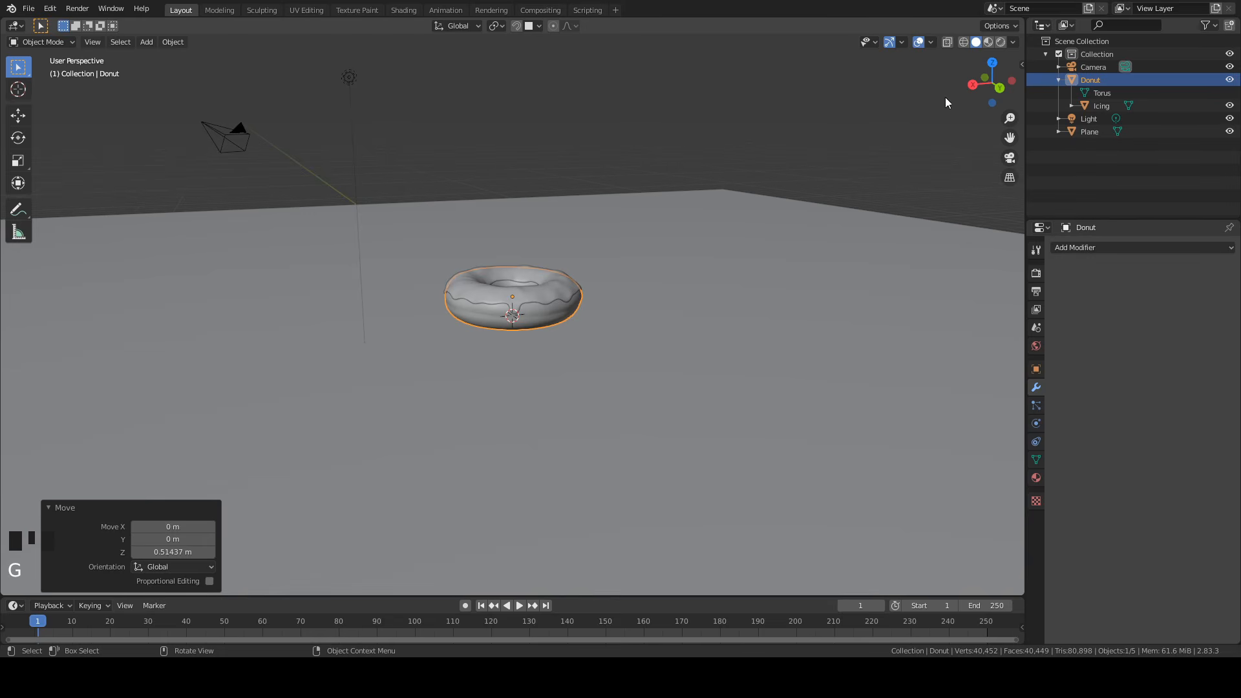
Fine-tune the donut's height by about 0.02 m along Z in the right orthographic view so it rests on the plane.
click(973, 85)
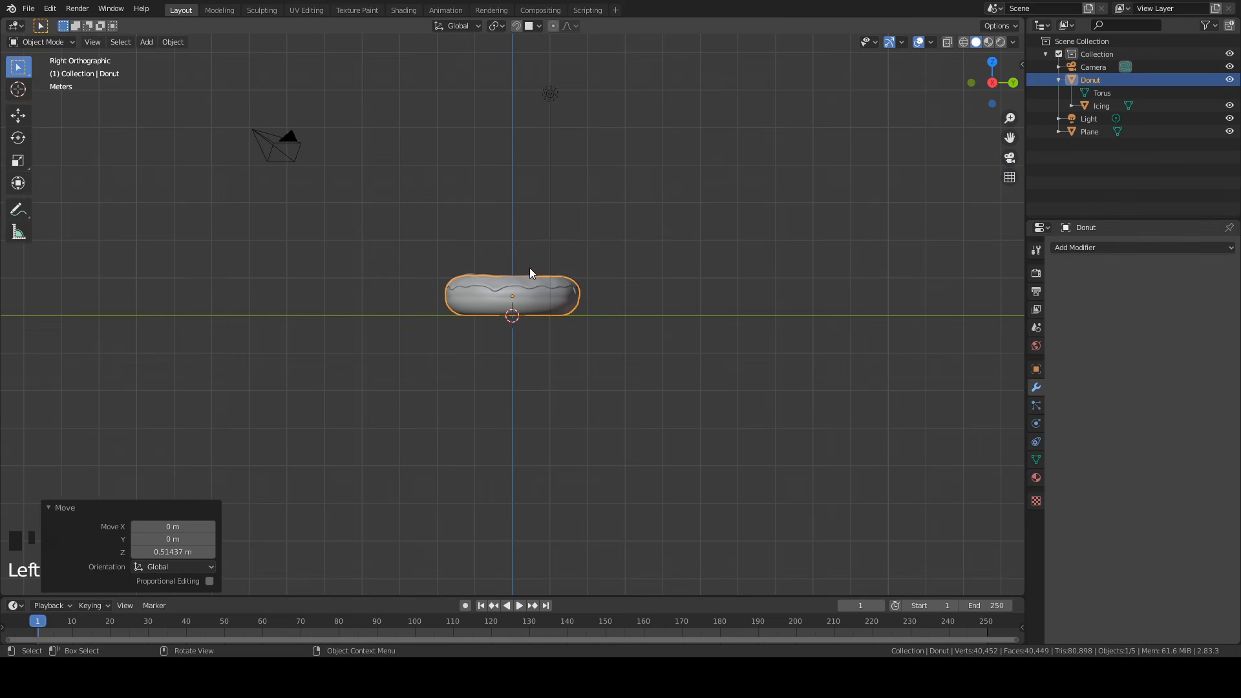
key(g)
key(z)
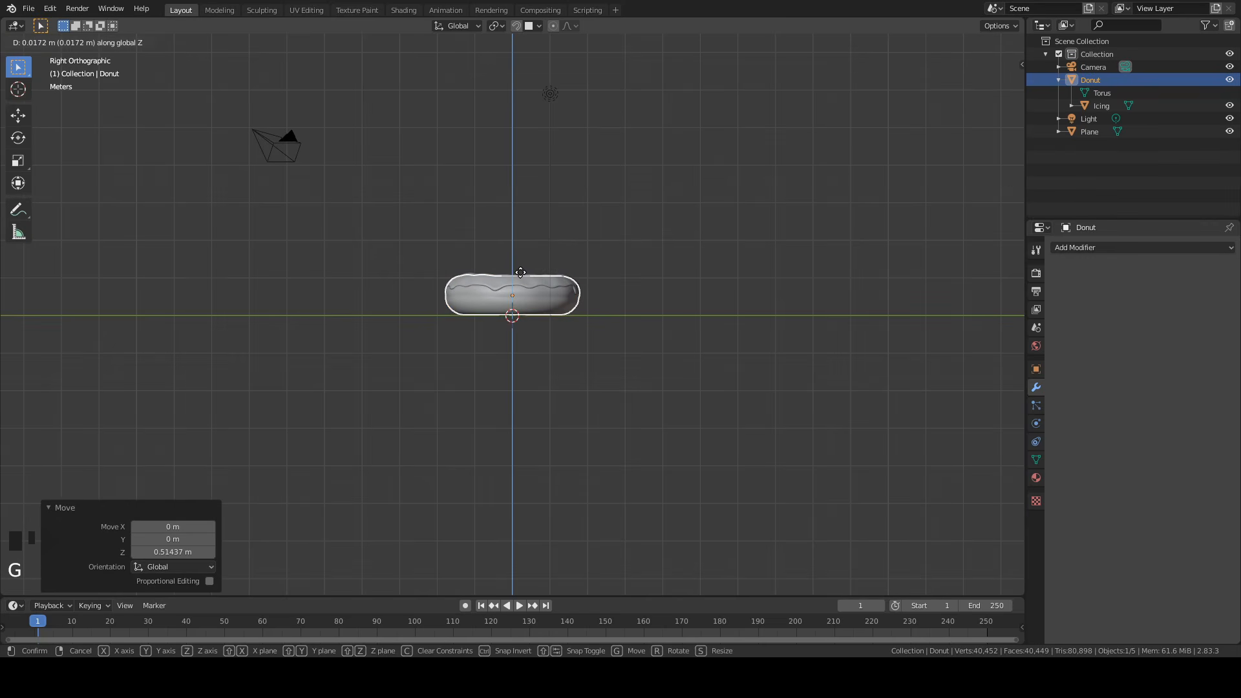
click(520, 272)
Give the ground plane a new material with a light pink base color, then deselect the plane.
middle_drag(623, 257, 642, 340)
click(642, 340)
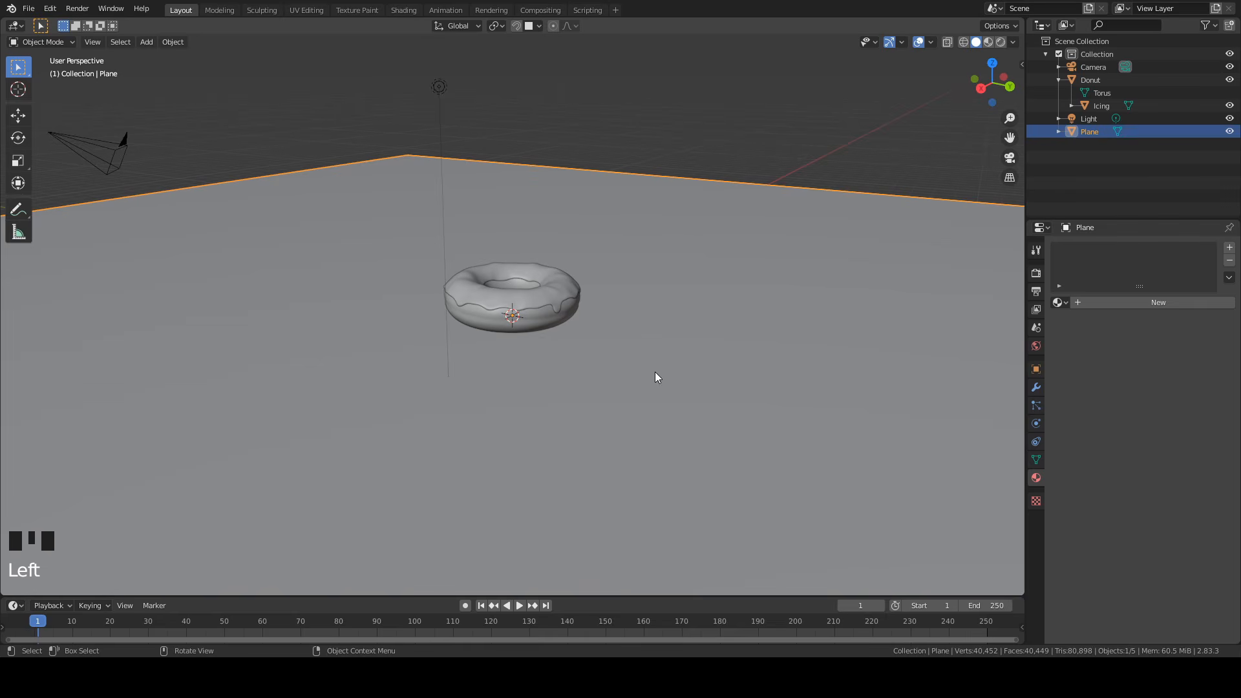
click(1142, 302)
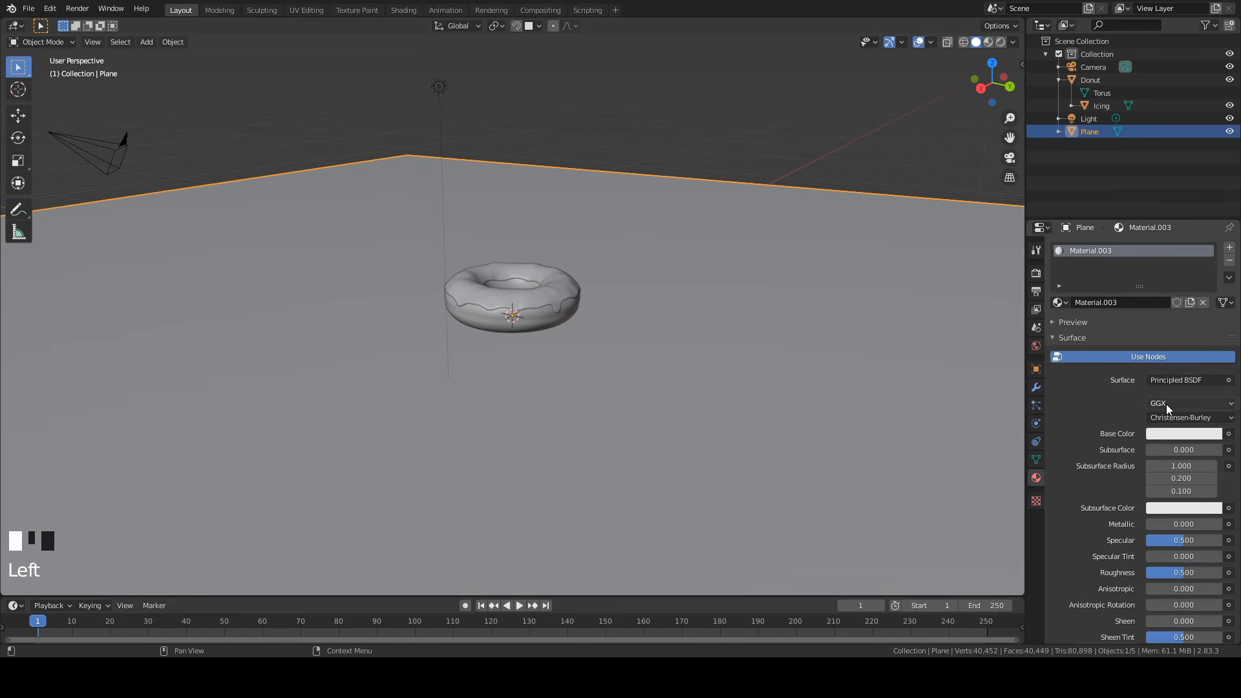
click(1162, 433)
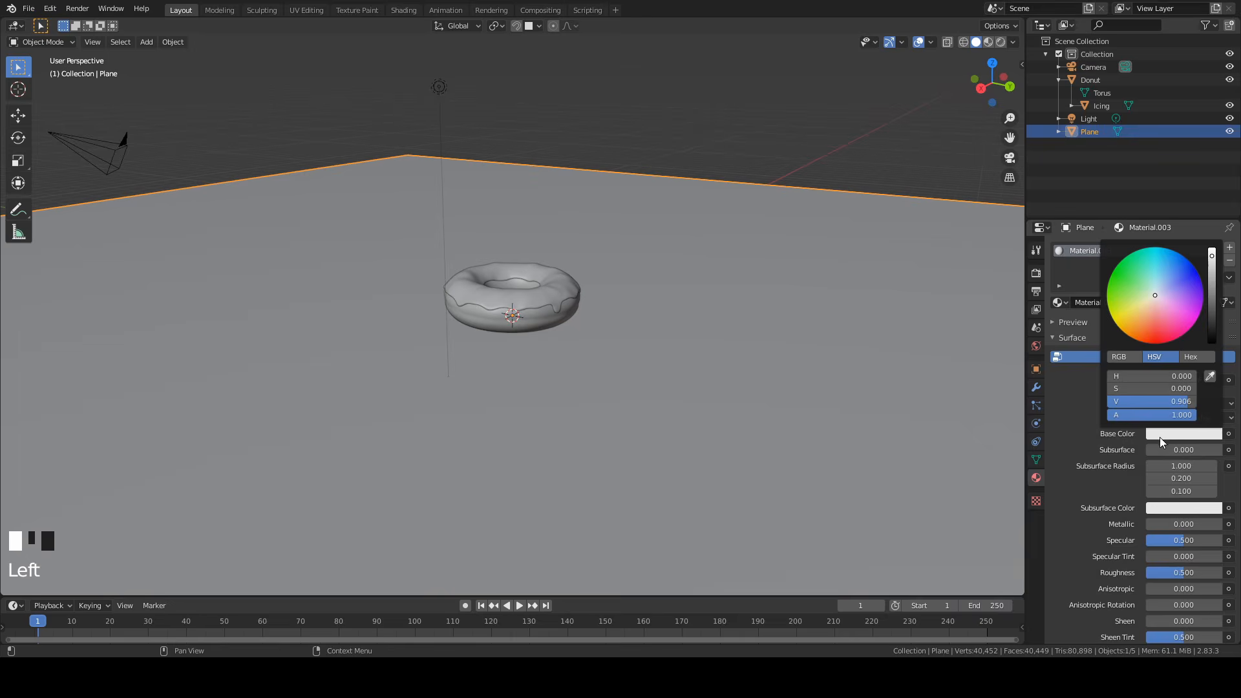
drag(1155, 297, 1162, 304)
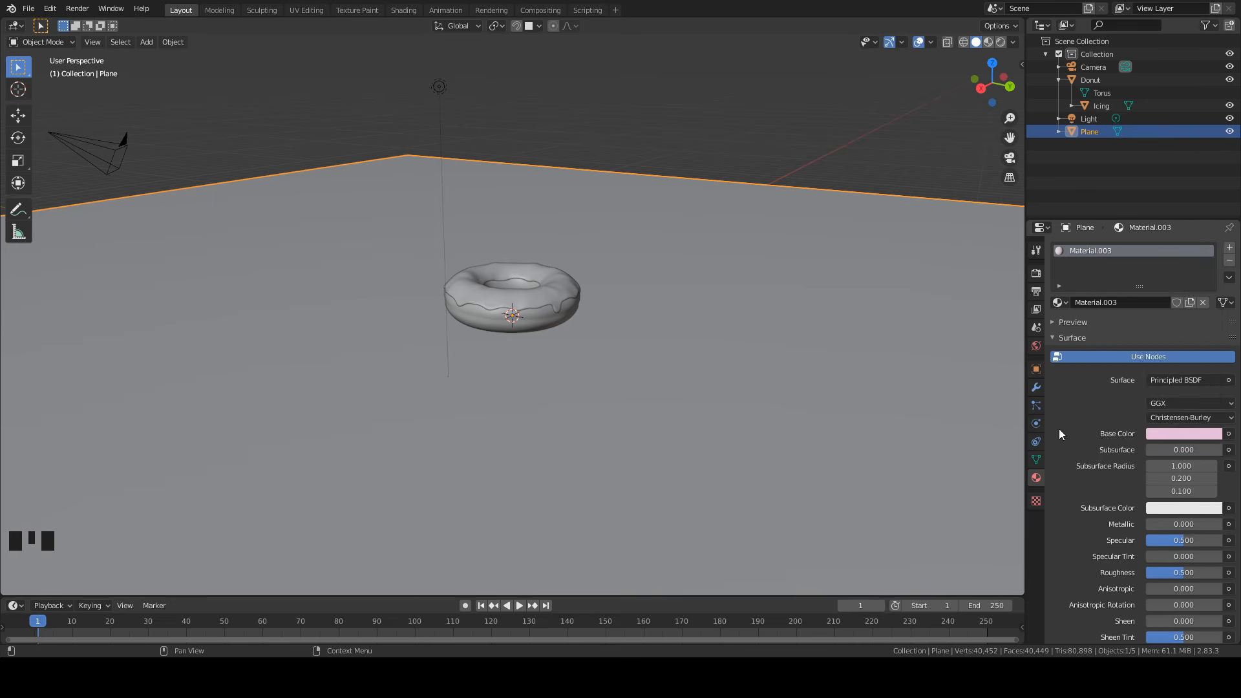
click(739, 118)
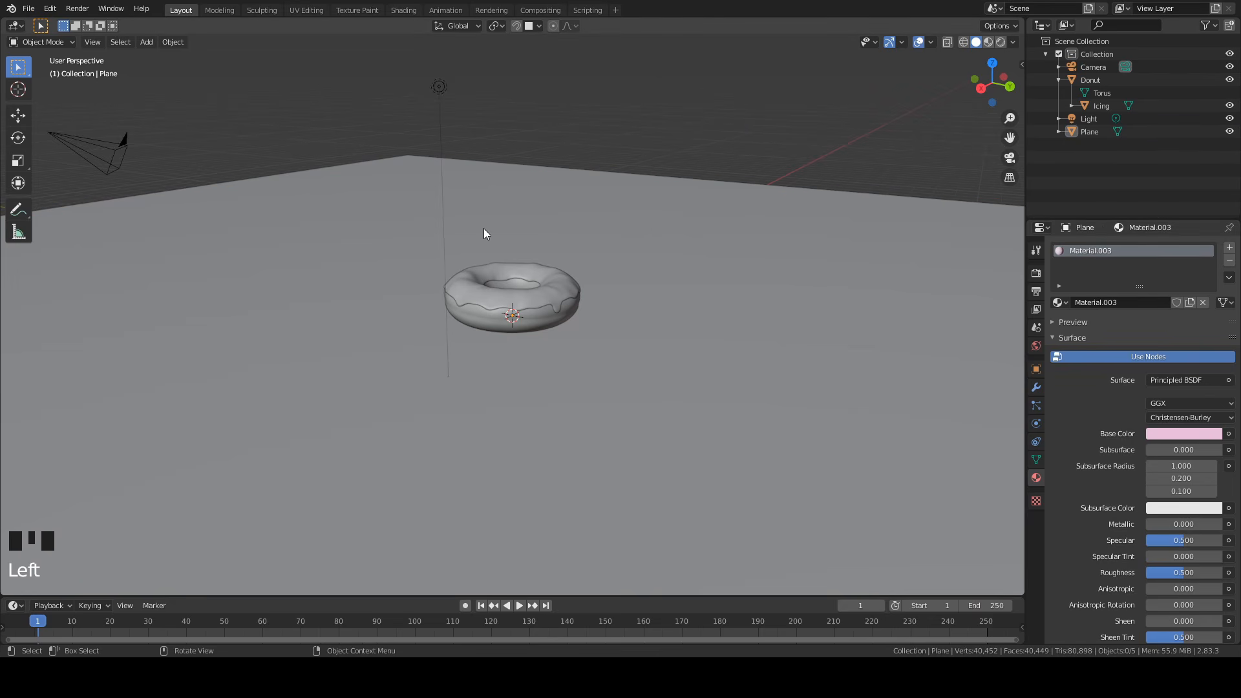
Give the icing a new material with a stronger pink-violet base color.
click(527, 304)
scroll(576, 285, up, 2)
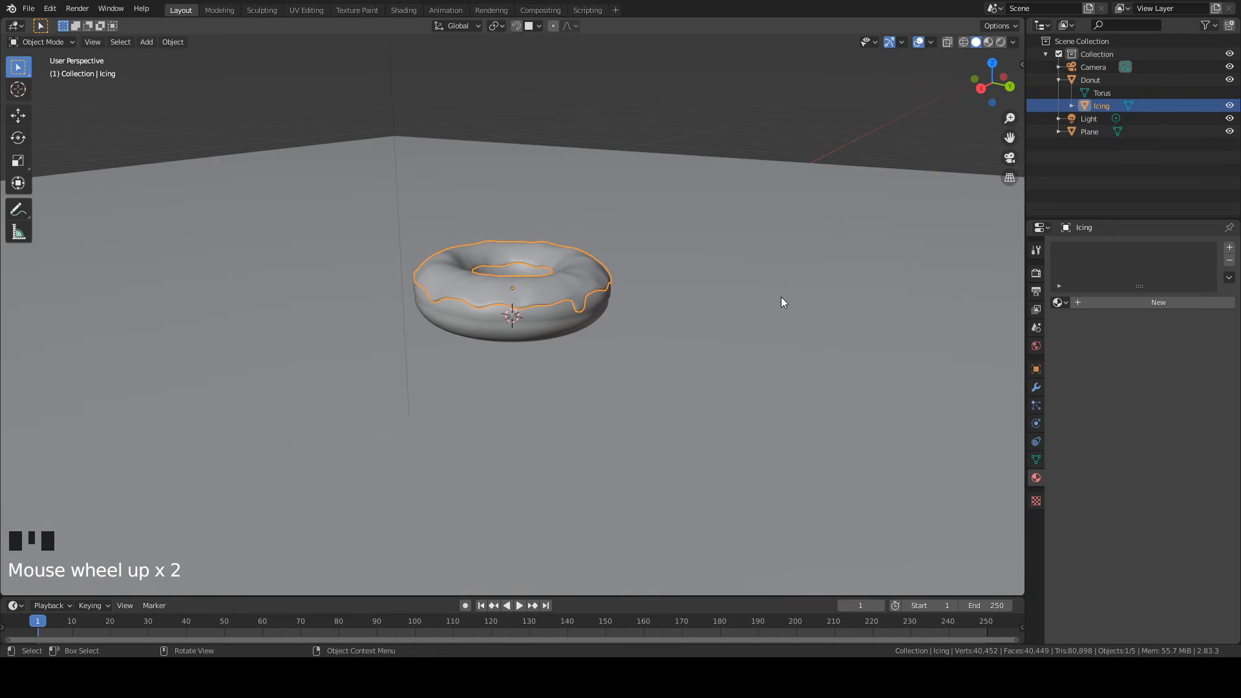
click(1160, 304)
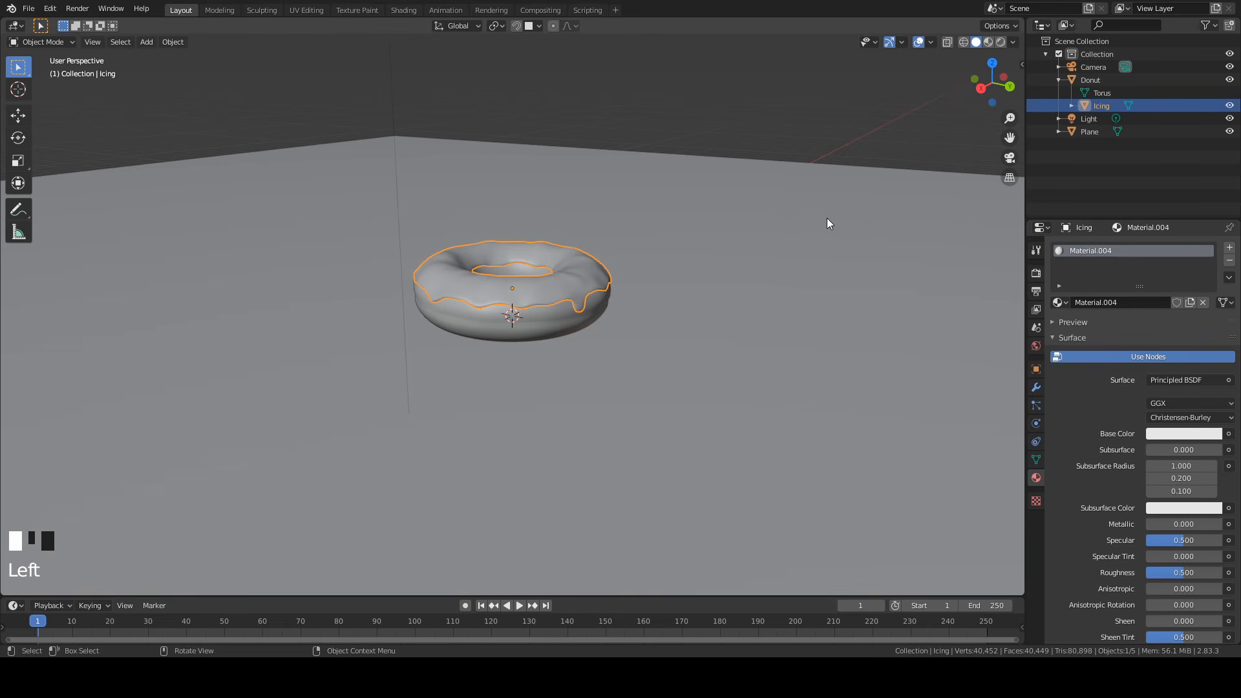
shift+middle_drag(802, 206, 812, 248)
scroll(812, 252, up, 2)
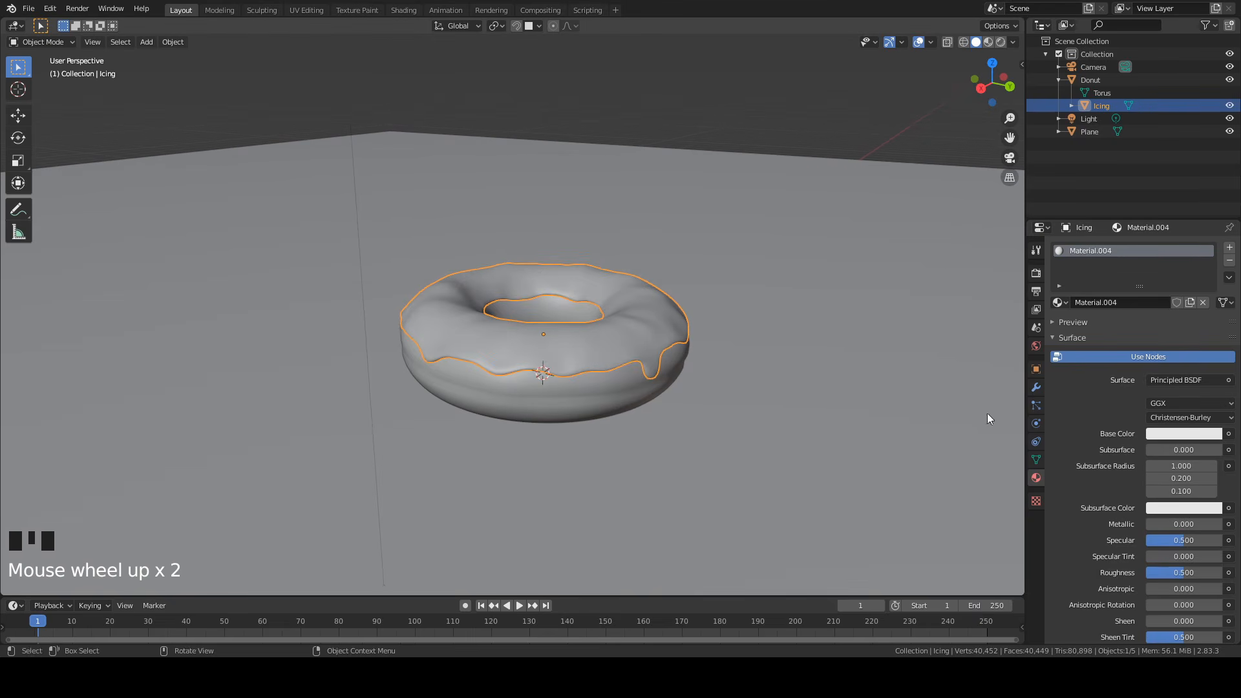
click(1177, 433)
drag(1157, 304, 1161, 303)
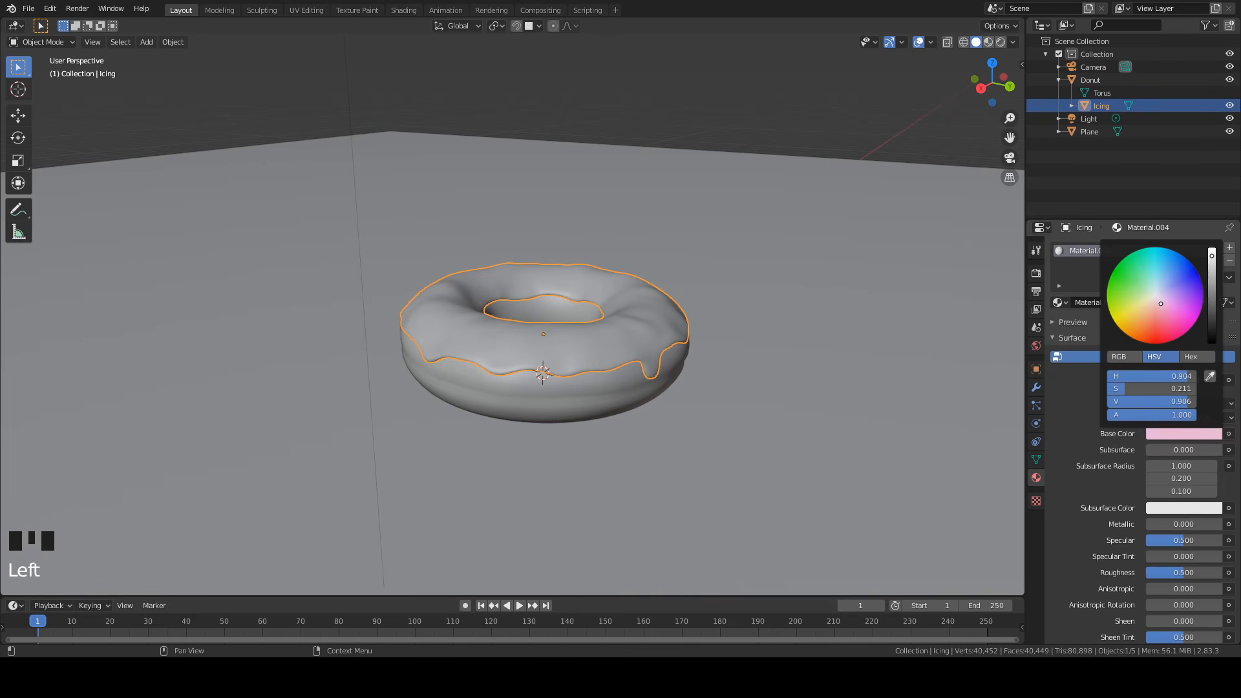
drag(1169, 302, 1171, 301)
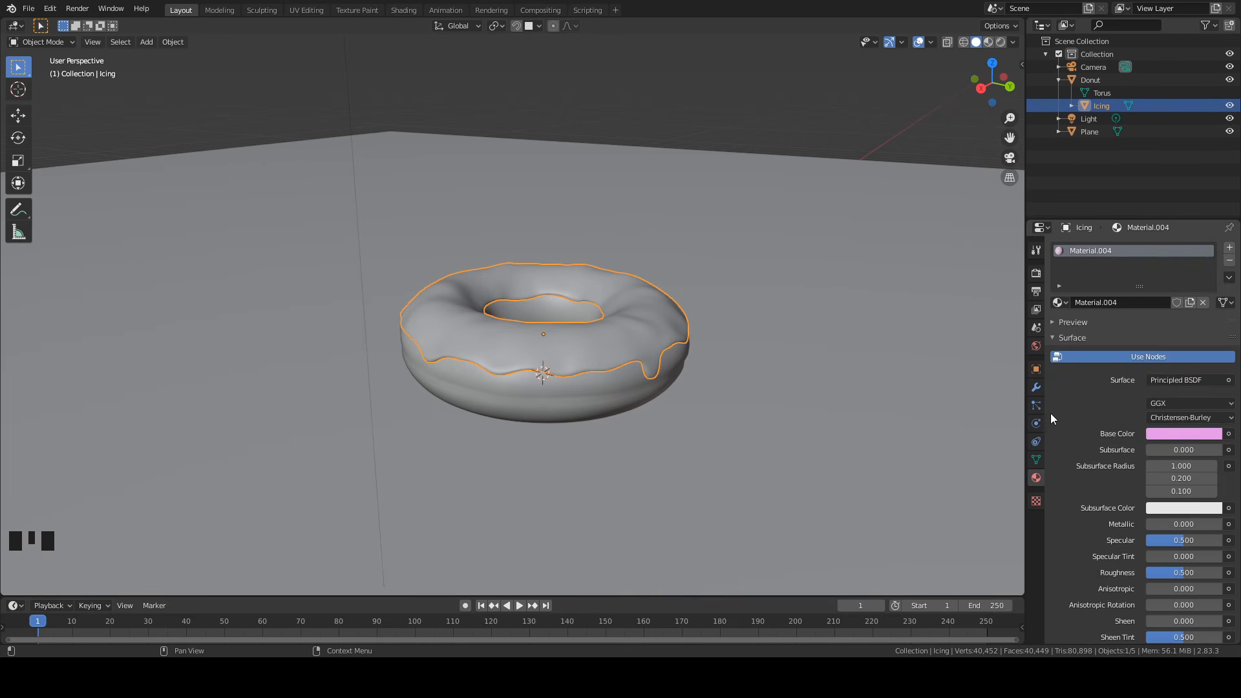
Set the icing material's Roughness to 0.34.
click(1065, 404)
scroll(1064, 417, down, 2)
scroll(1171, 411, down, 1)
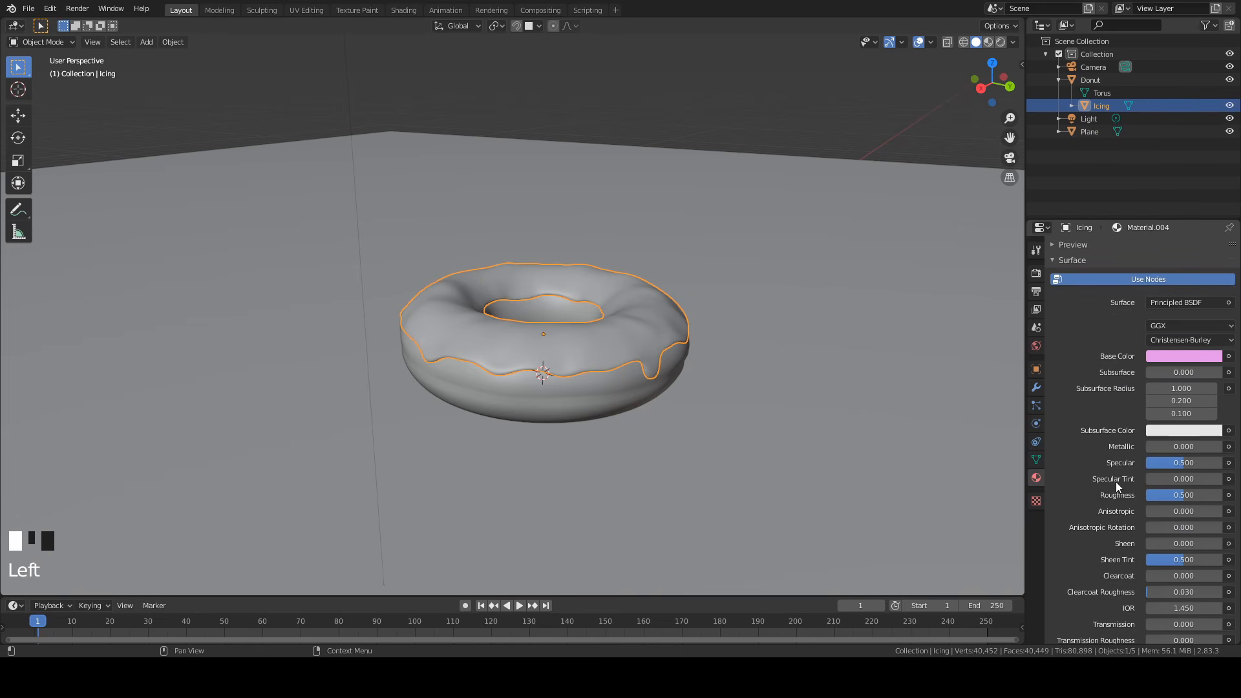
click(1165, 494)
text(0.34)
key(Return)
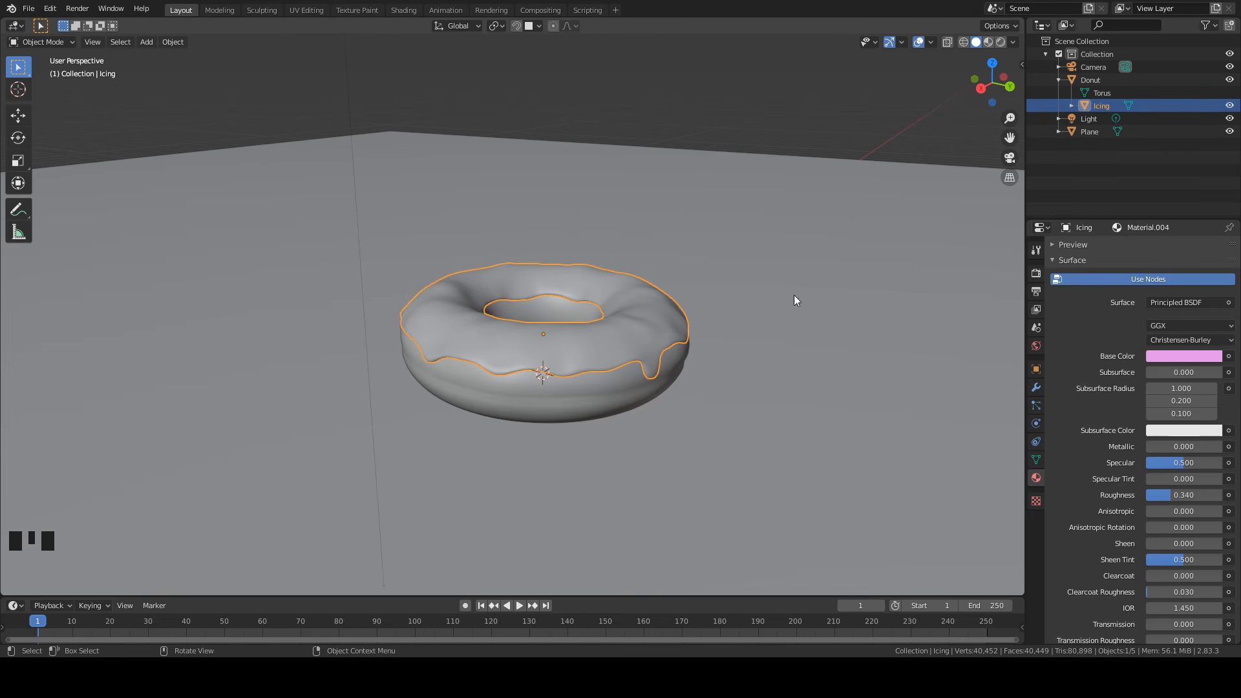
Switch the viewport to Material Preview shading and examine the icing and plane colors from several angles.
click(987, 43)
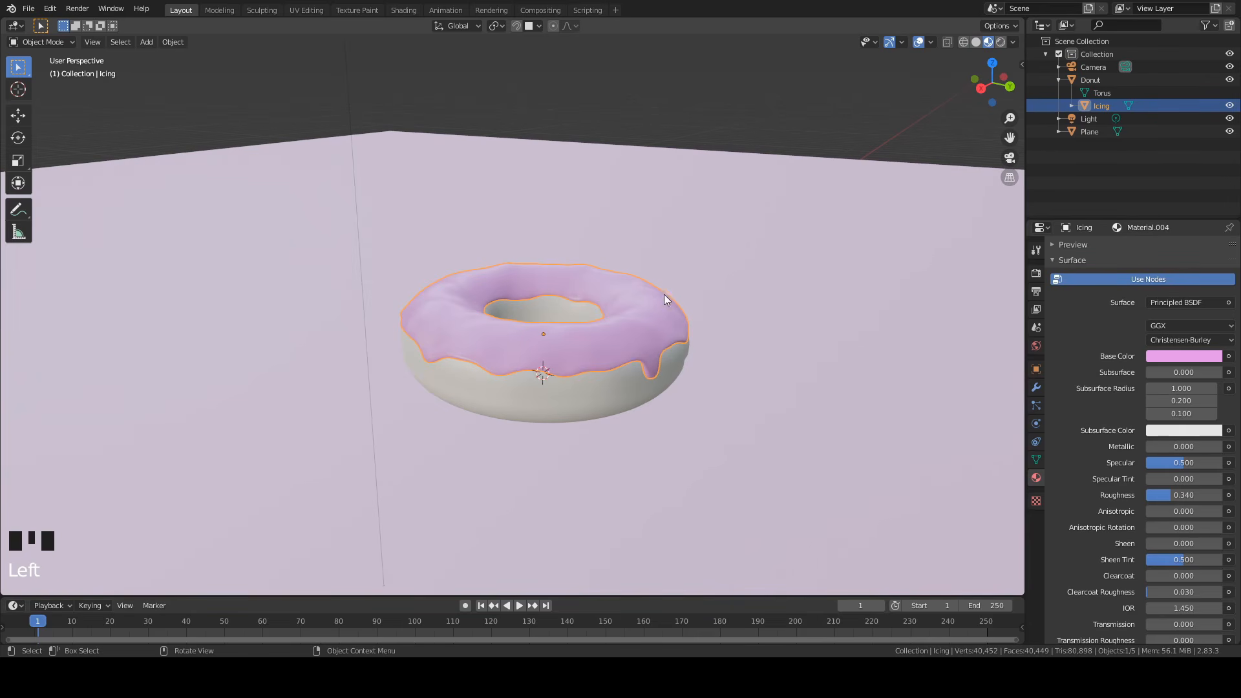
scroll(620, 355, up, 3)
middle_drag(623, 358, 668, 358)
scroll(586, 336, down, 2)
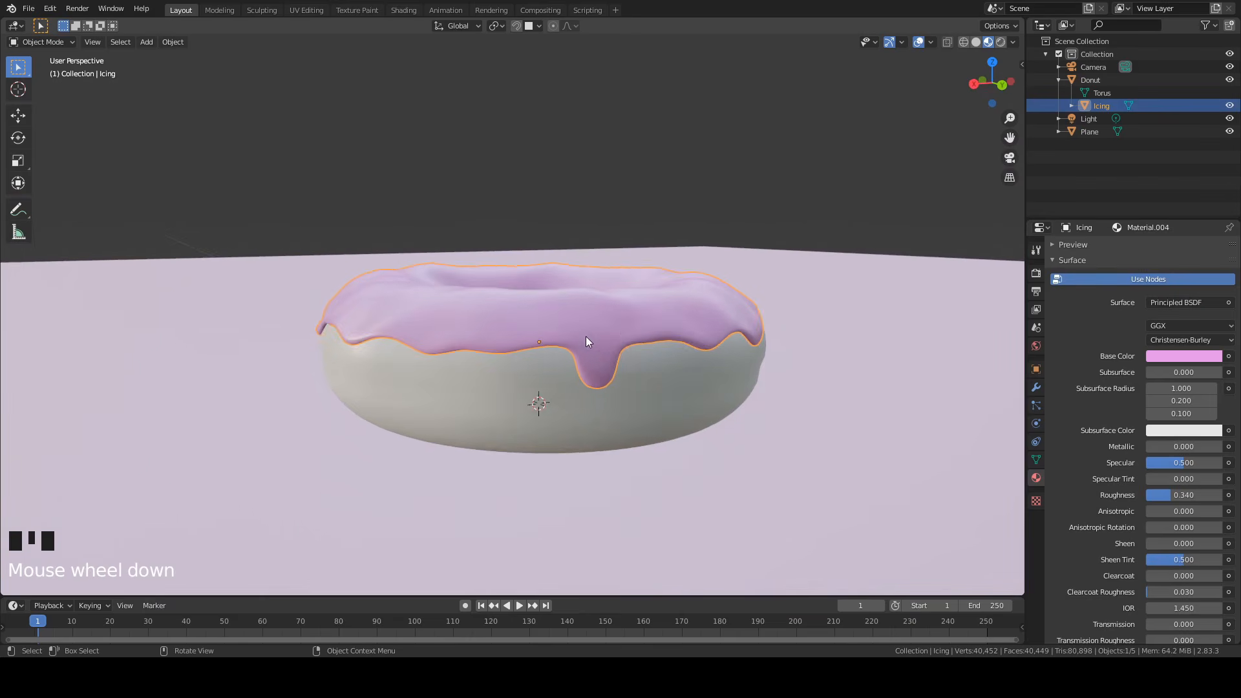
click(1176, 371)
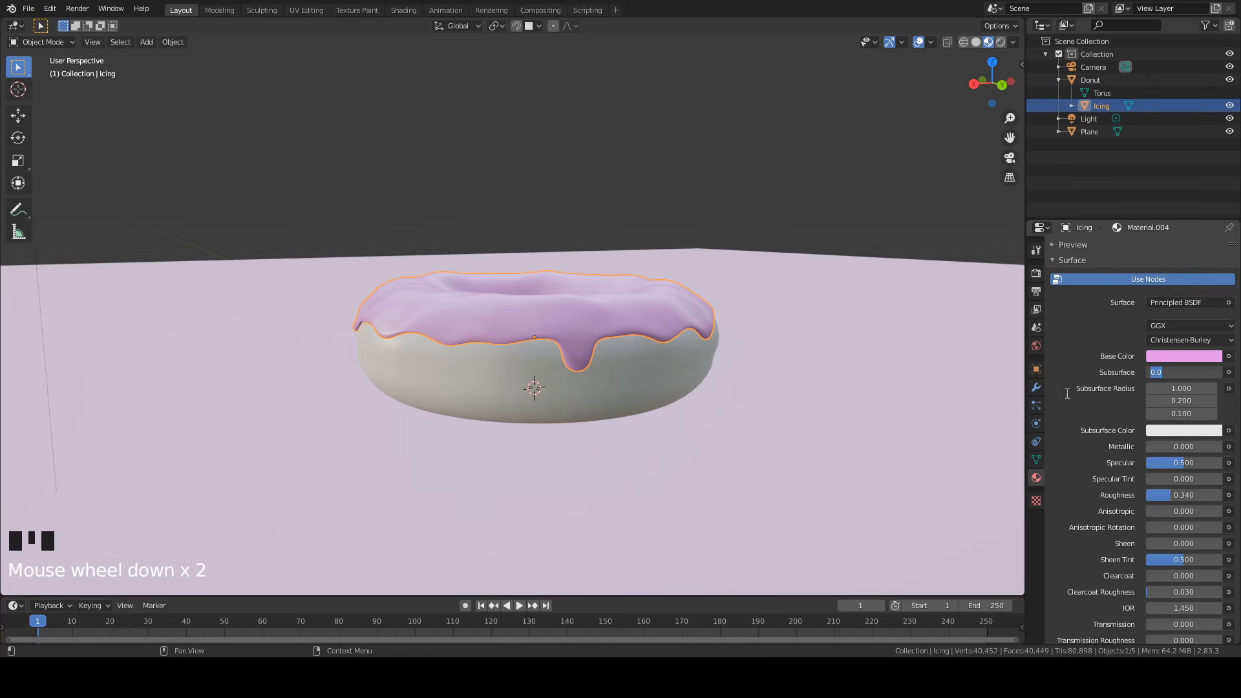
middle_drag(664, 153, 654, 208)
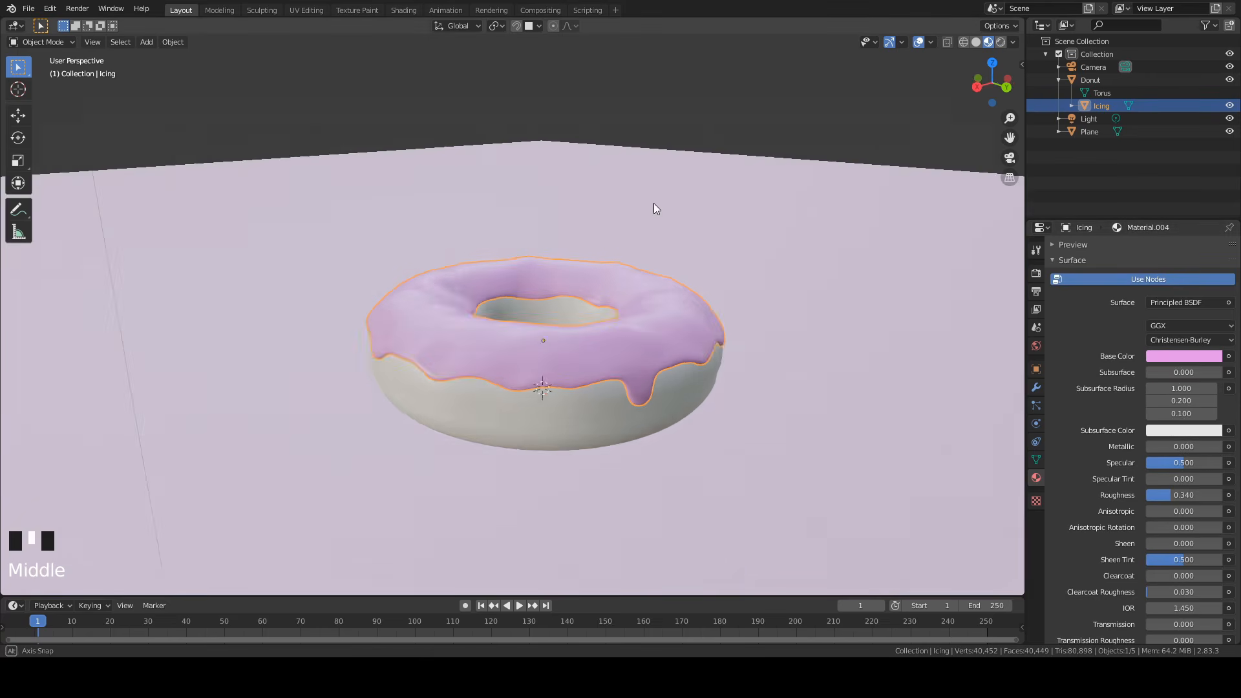
scroll(410, 310, up, 1)
middle_drag(409, 310, 289, 320)
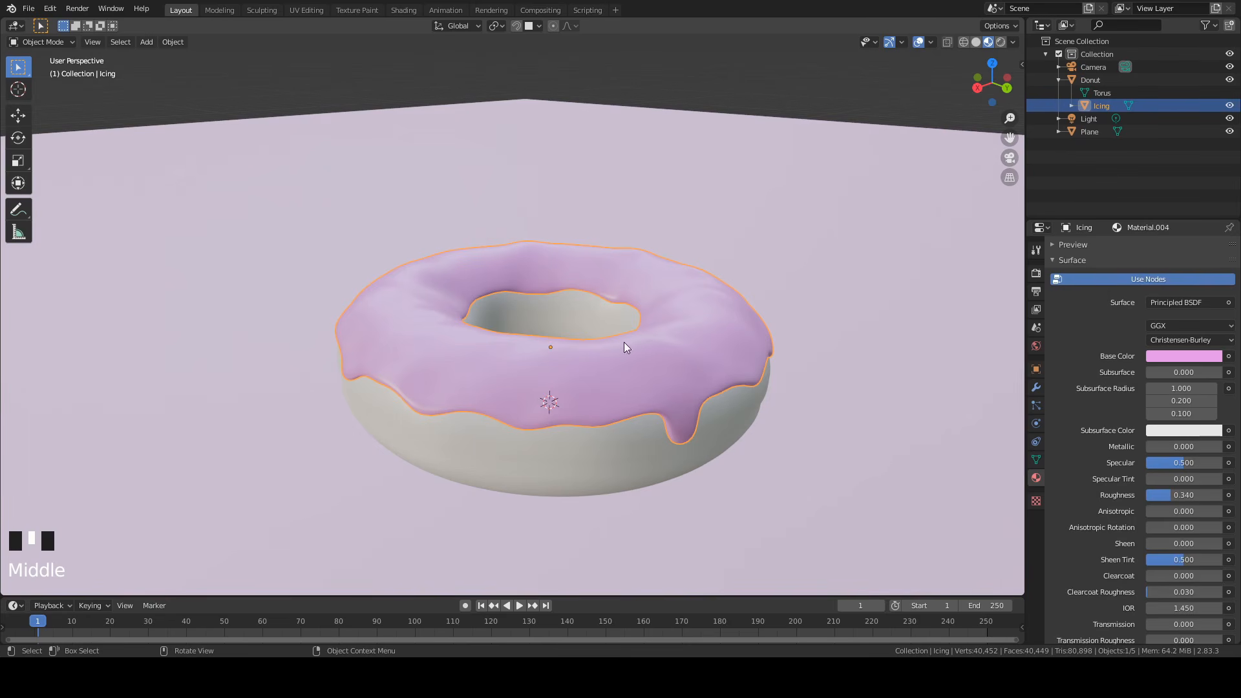
middle_drag(336, 308, 385, 272)
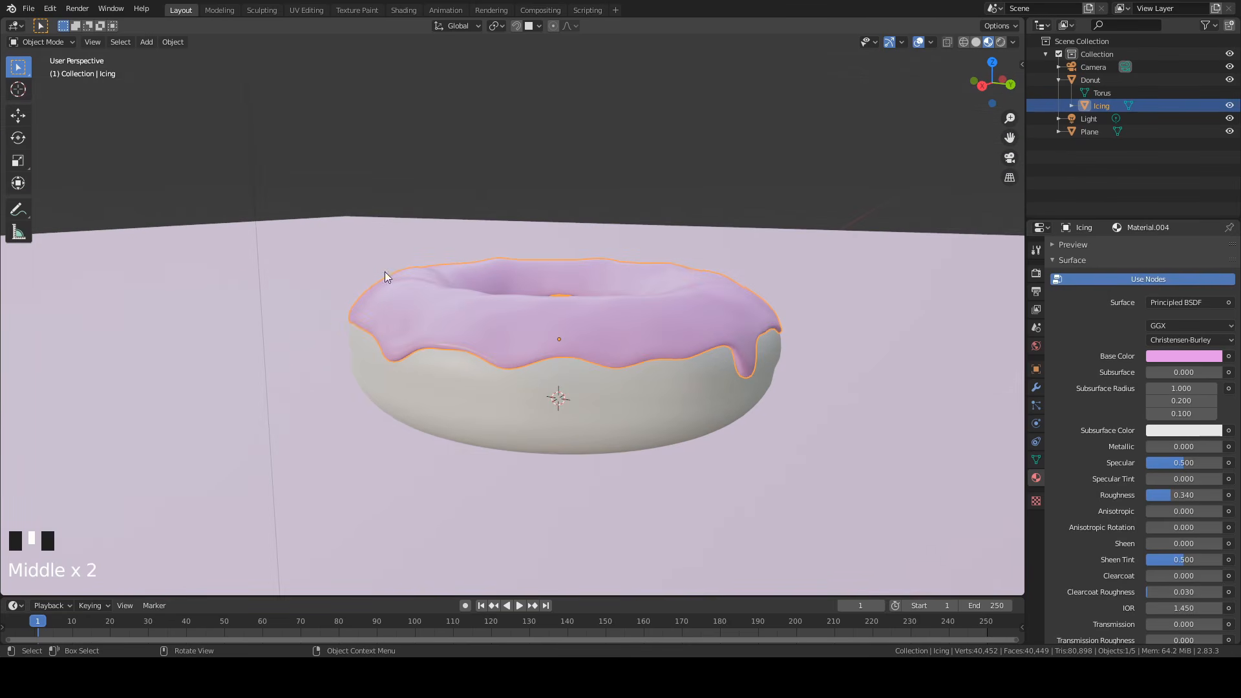
Set the icing material's Subsurface to 0.3 and its Subsurface Radius values to 0.3, 0.15 and 0.15.
click(1181, 378)
text(0.3)
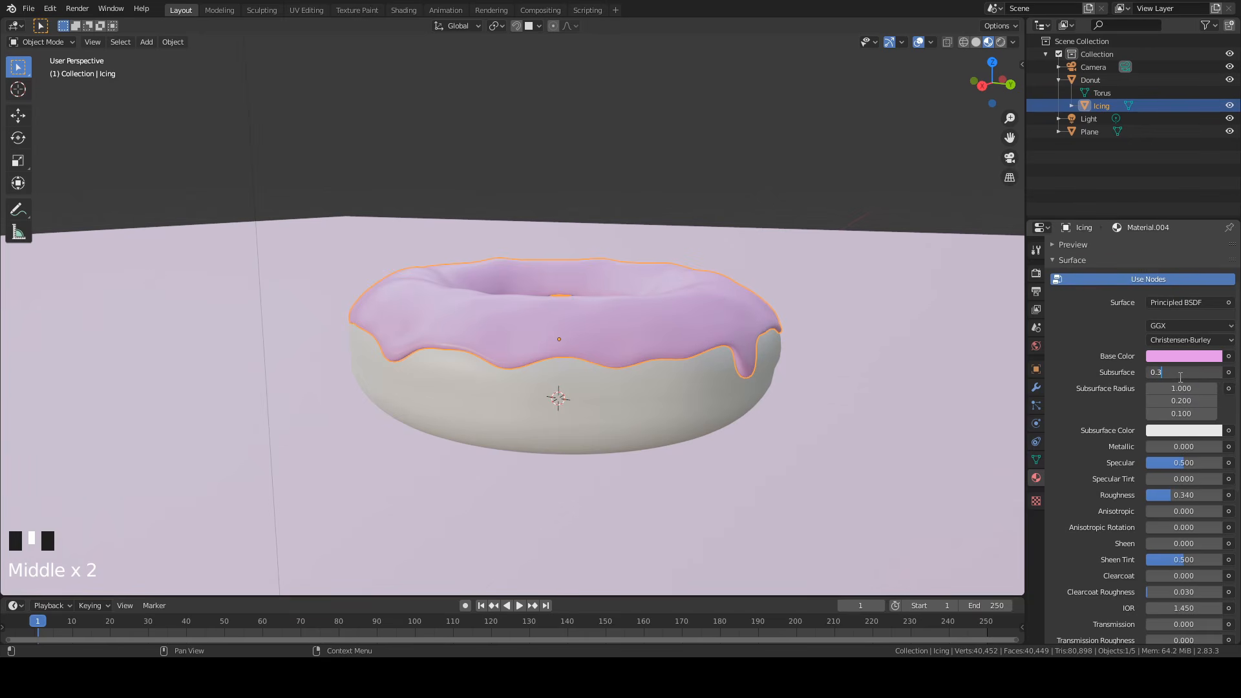
click(1179, 378)
double_click(1164, 388)
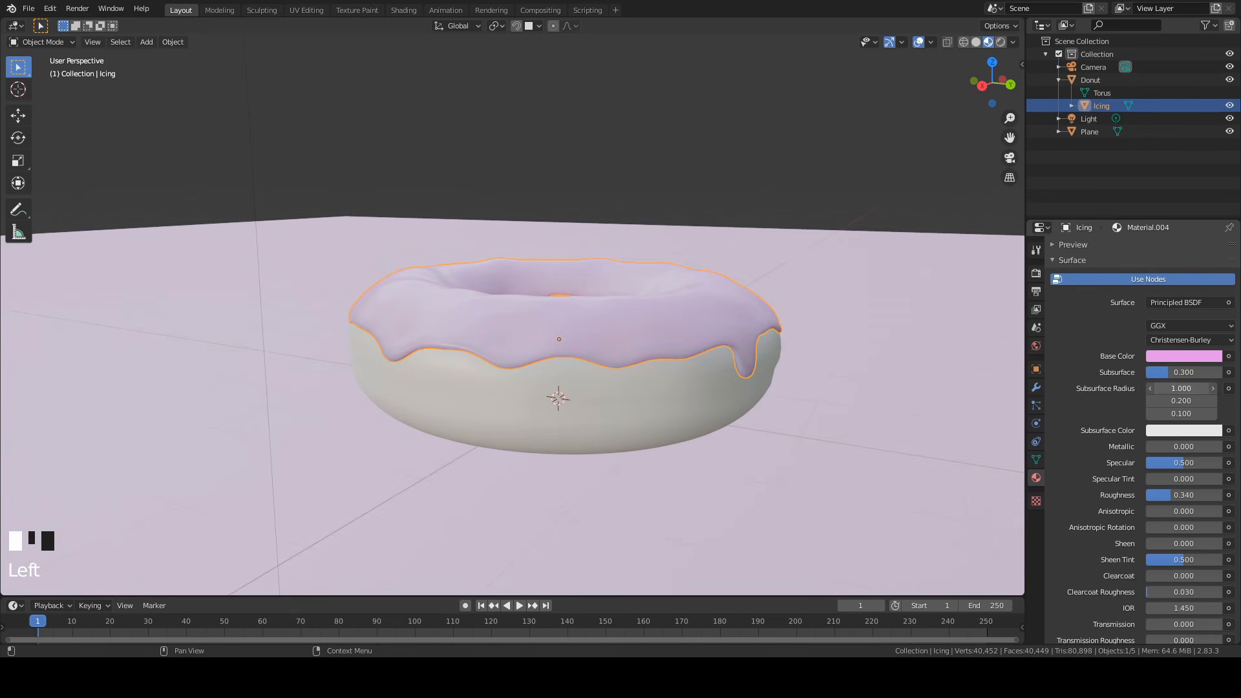
text(0.3)
double_click(1182, 401)
text(0.15)
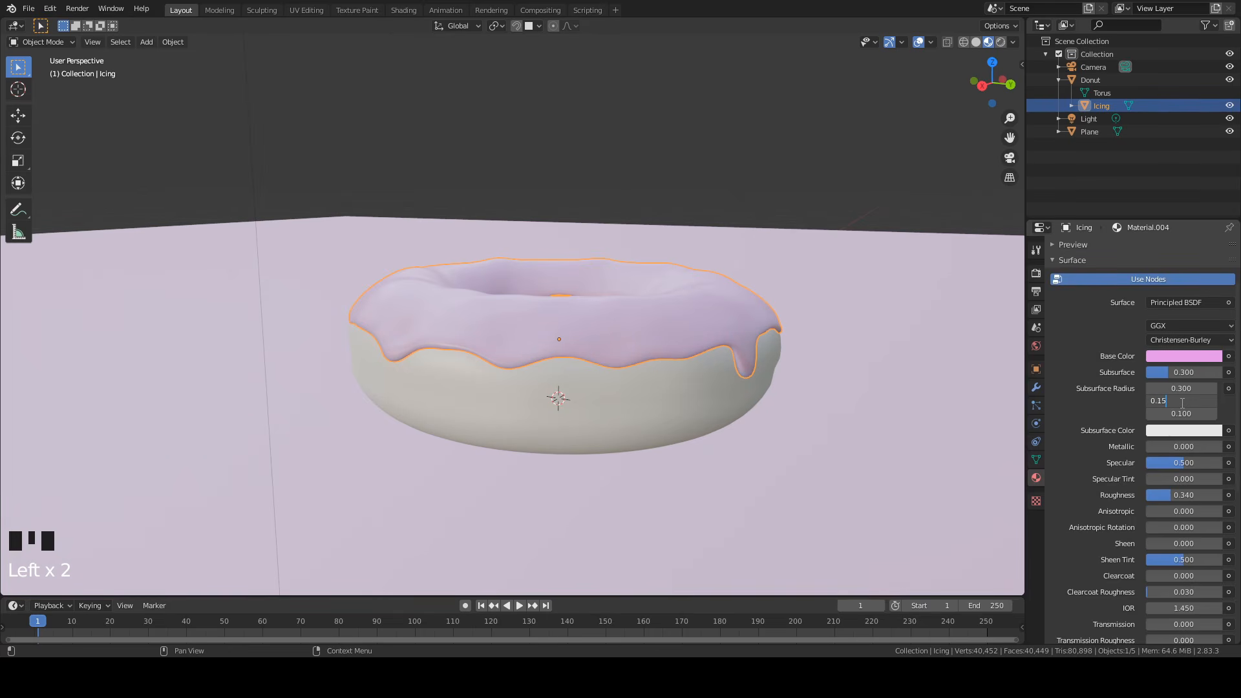
key(Return)
click(1180, 413)
text(0.15)
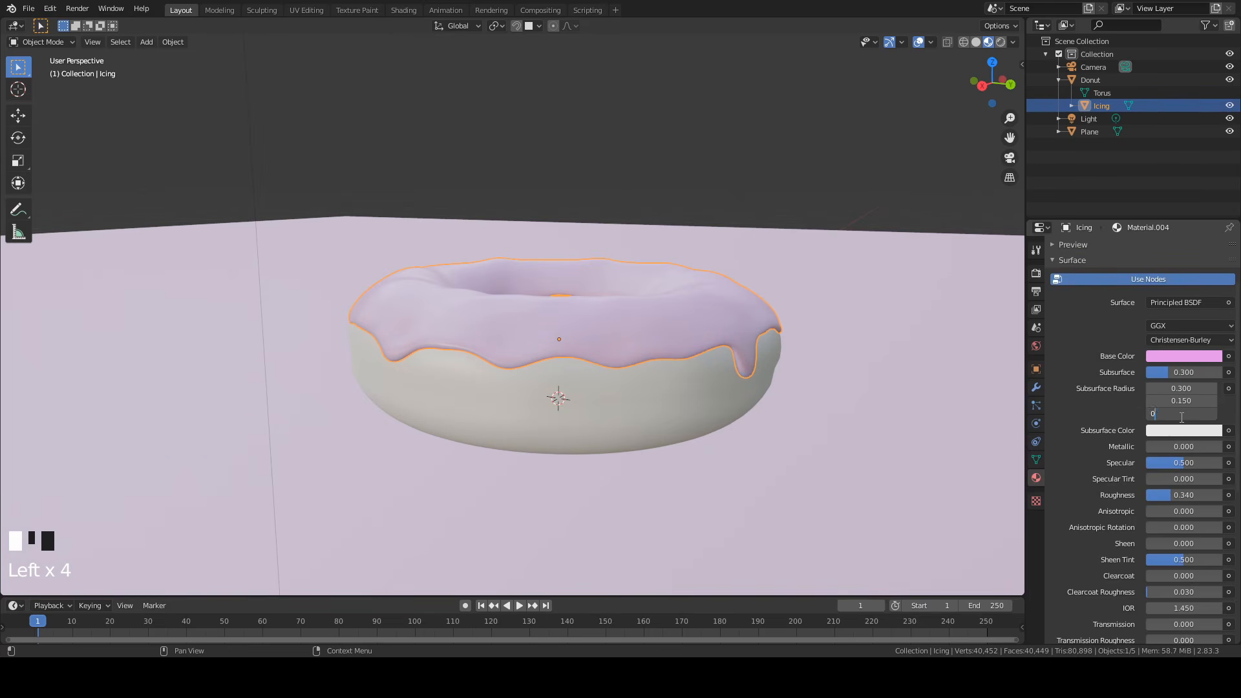
key(Return)
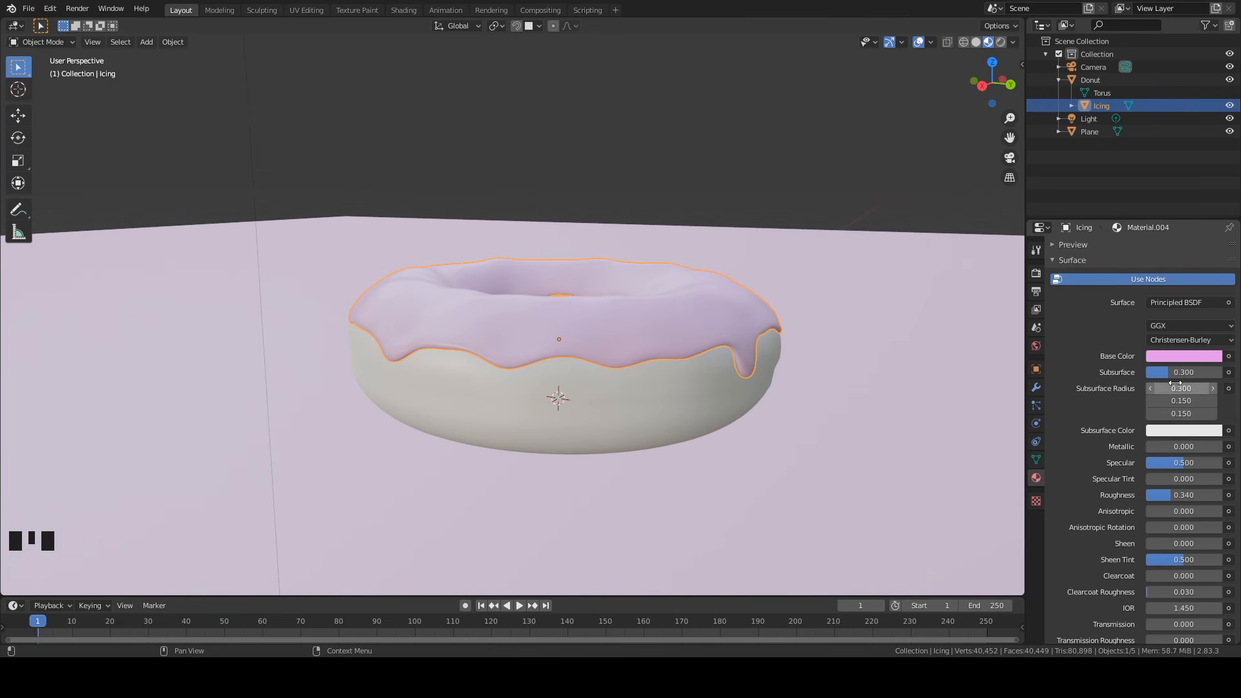
Change the icing material's Subsurface Color to a saturated pink and check the icing in the viewport.
scroll(644, 299, up, 2)
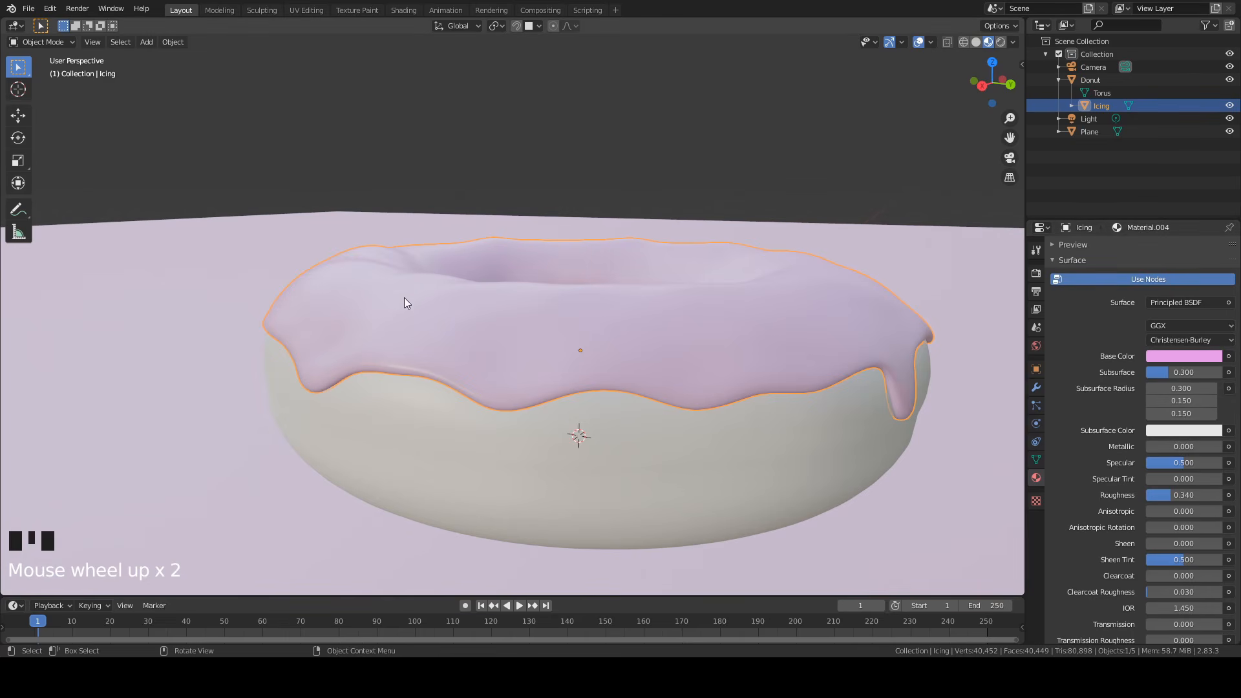
middle_drag(599, 319, 612, 340)
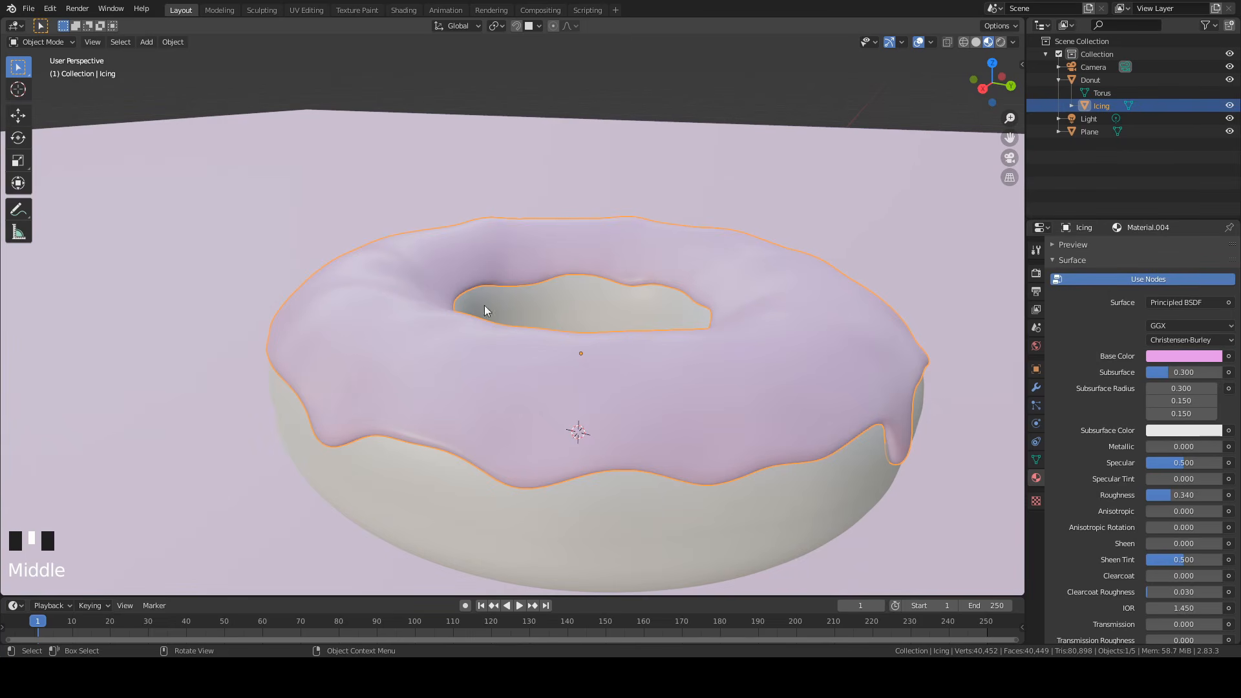
click(1158, 433)
drag(1155, 294, 1169, 310)
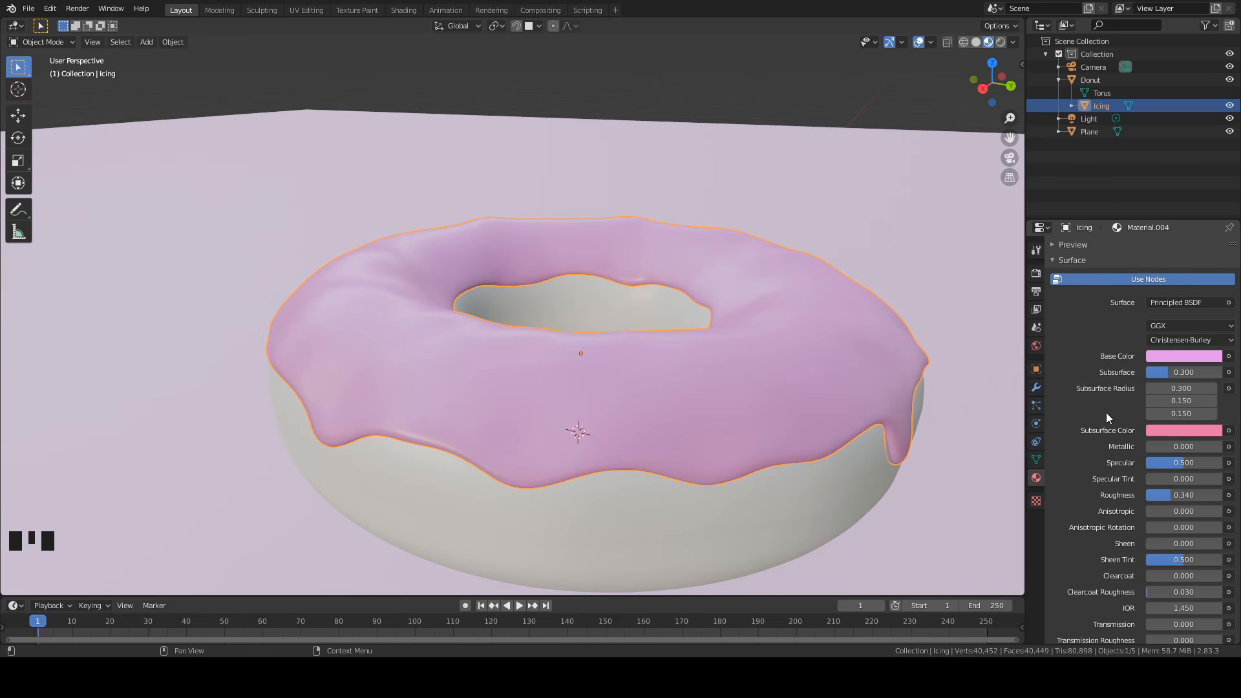
scroll(1057, 375, down, 2)
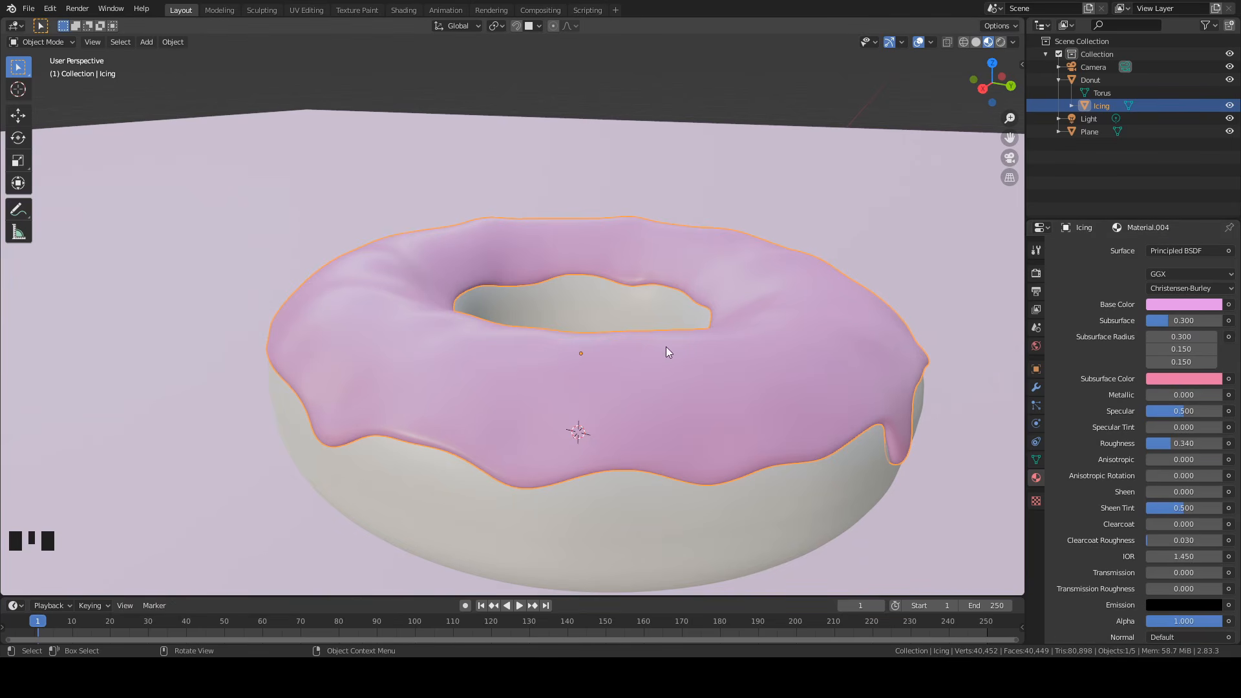
scroll(833, 336, down, 4)
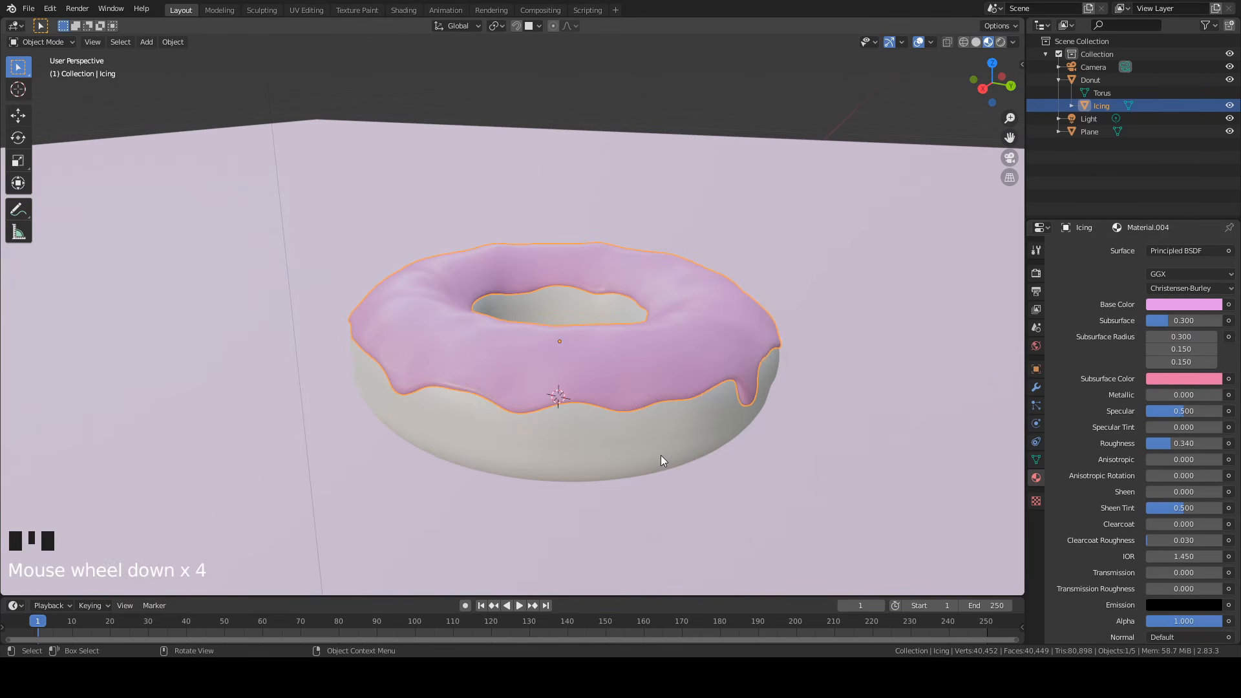
Give the donut body a new material with a peach base color.
middle_drag(667, 339, 604, 333)
click(572, 355)
click(1111, 304)
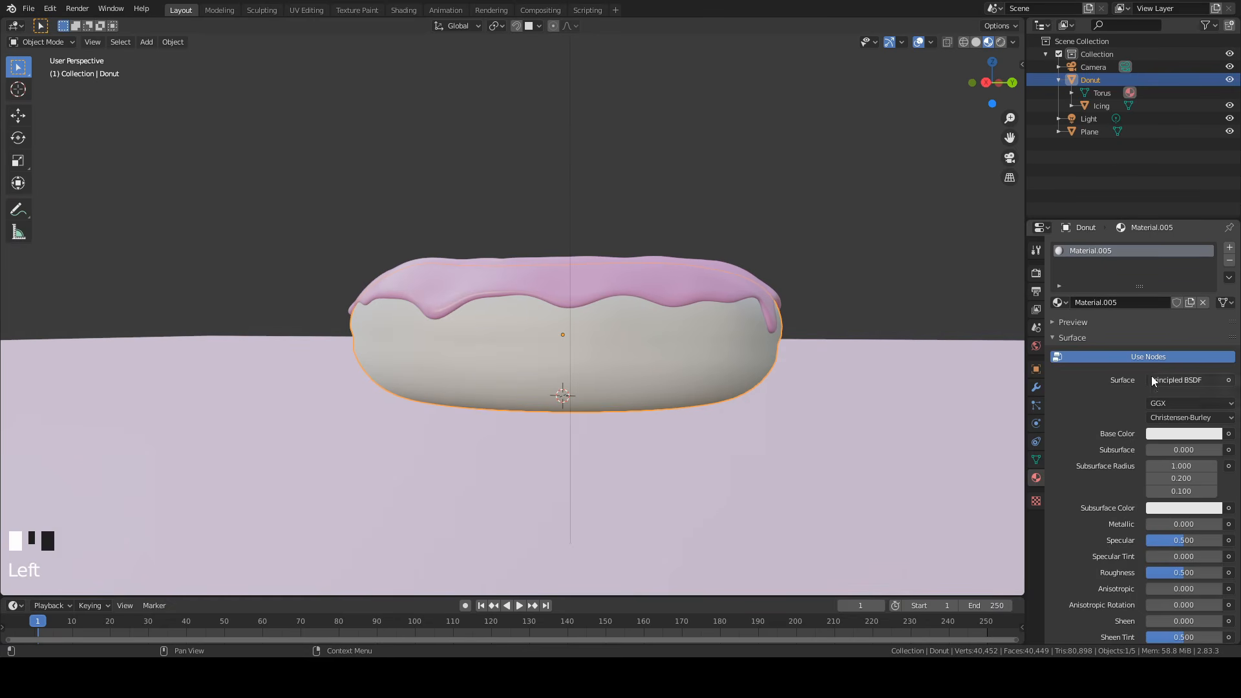
click(1179, 436)
click(1150, 308)
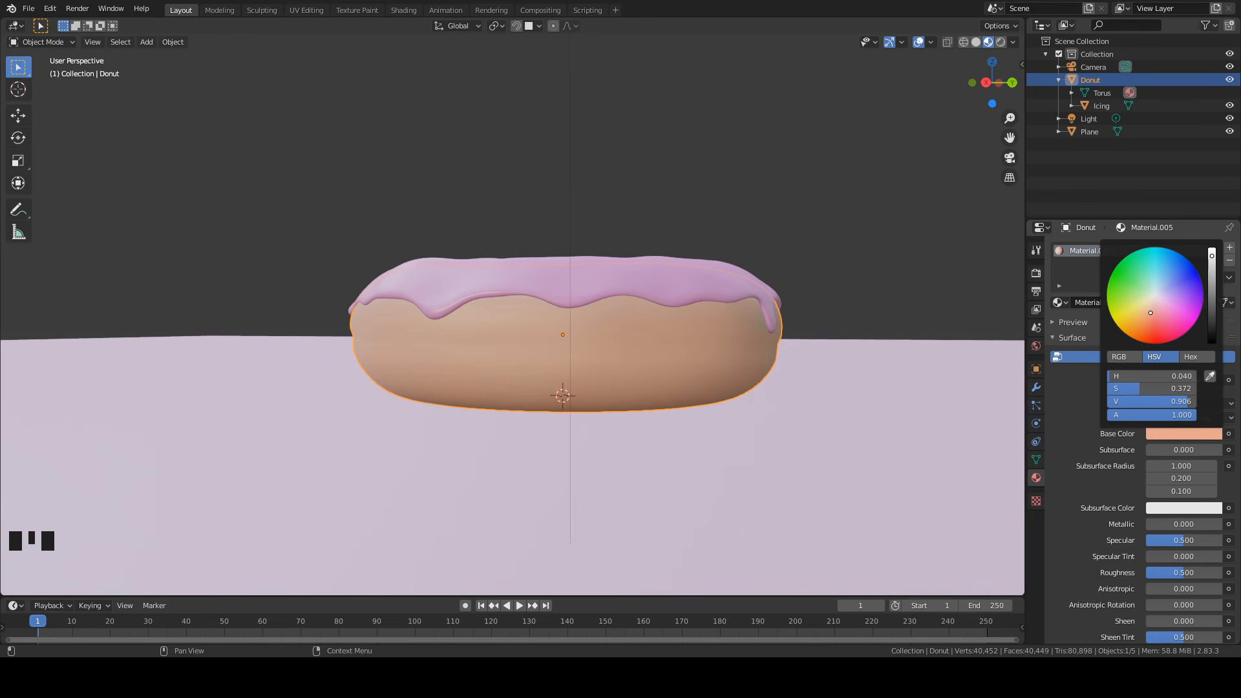
click(1153, 314)
drag(1153, 314, 1151, 312)
Set the donut material's Subsurface to 0.1 and all three Subsurface Radius values to 0.1.
middle_drag(859, 237, 886, 271)
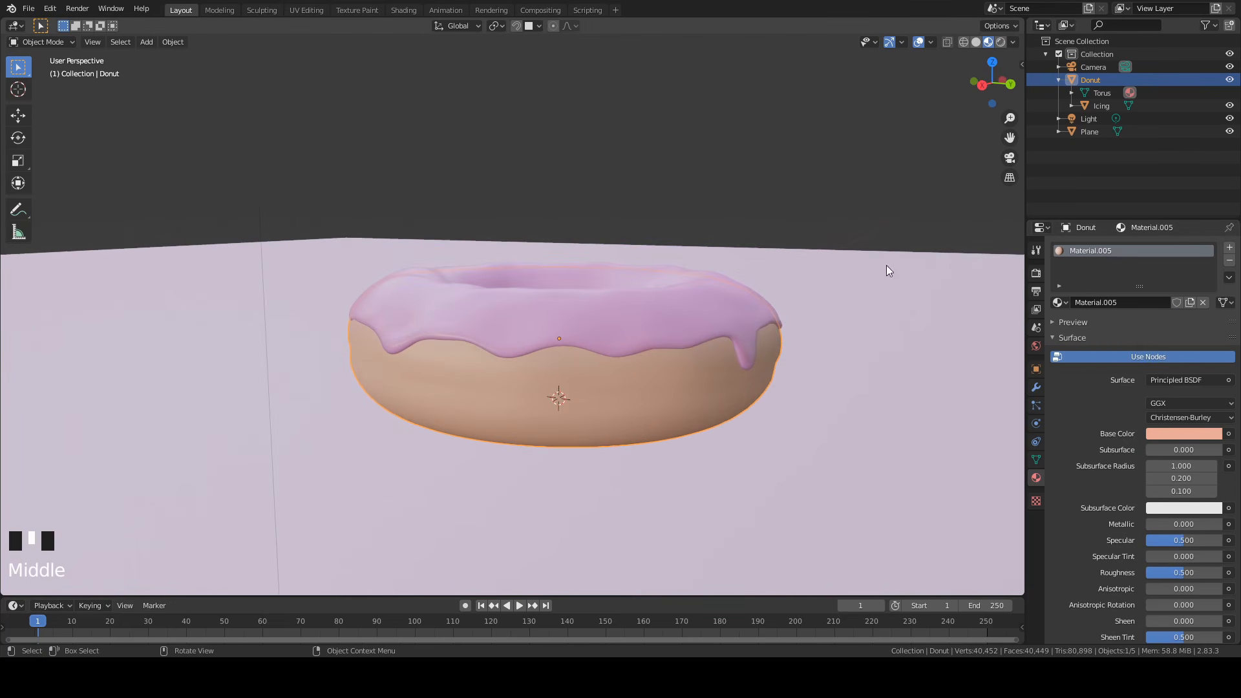
click(1180, 449)
text(0.1)
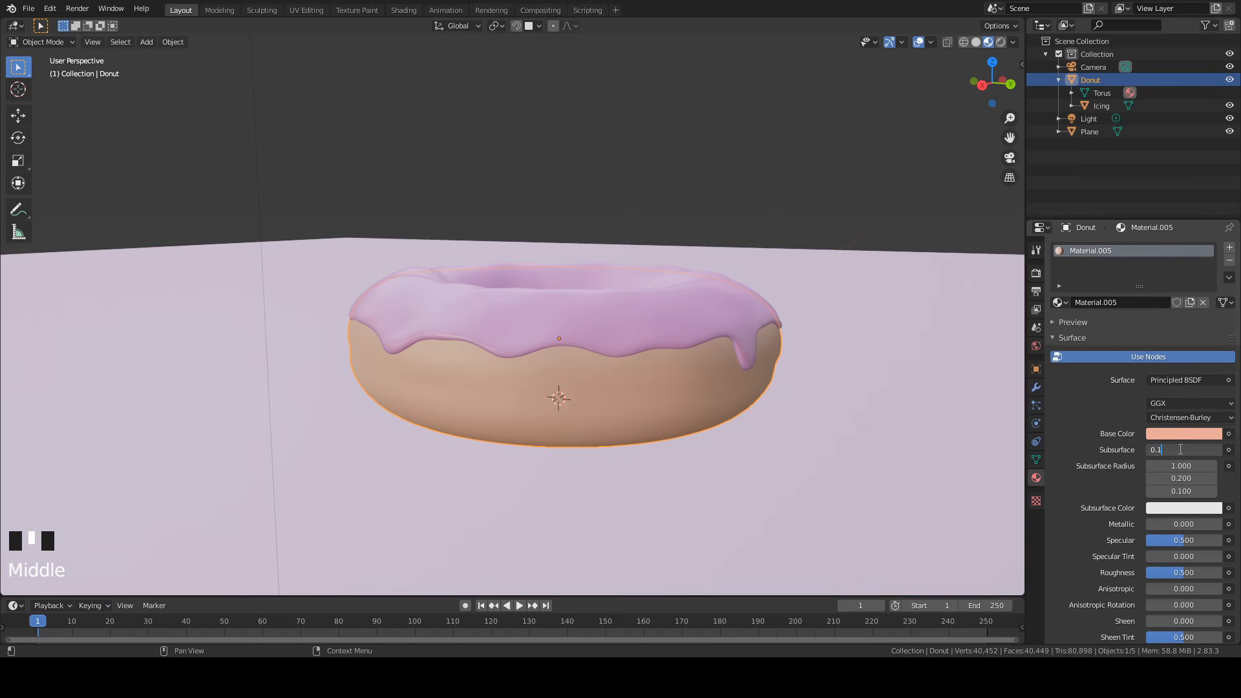
click(1181, 466)
text(0.1)
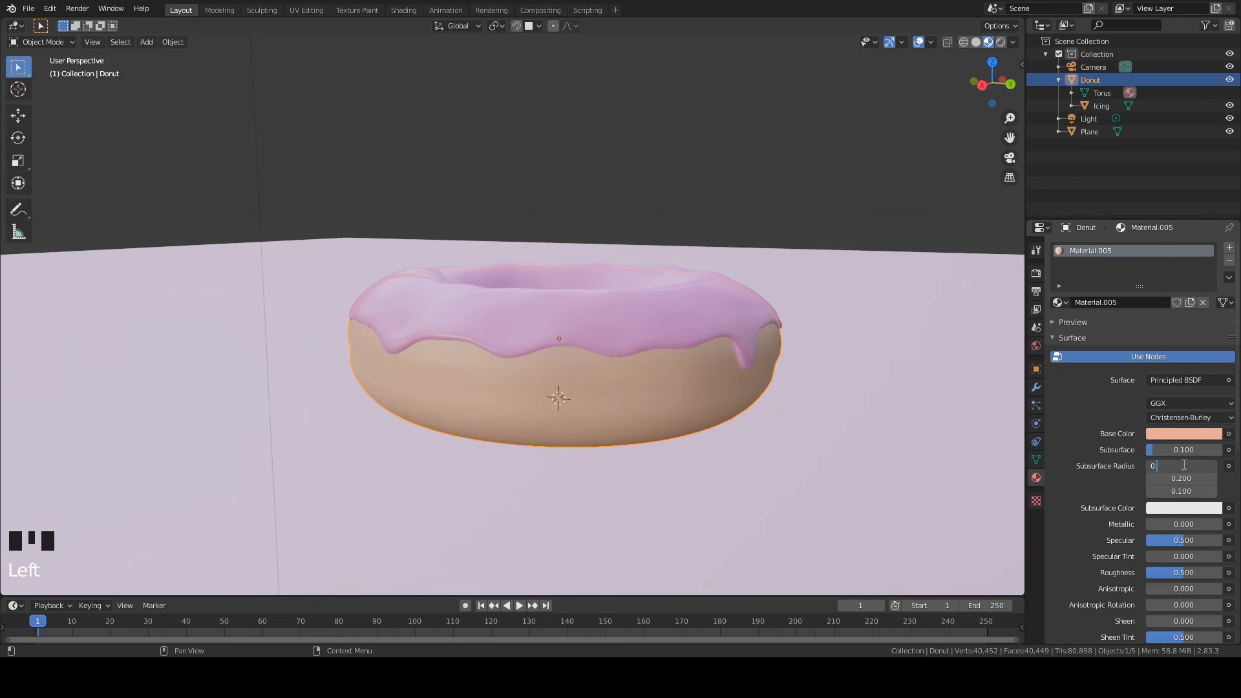
click(1182, 478)
text(0.1)
key(Return)
Change the donut material's Subsurface Color to light orange and set its Roughness to 0.77.
click(1174, 508)
drag(1157, 463, 1146, 463)
drag(1146, 390, 1143, 387)
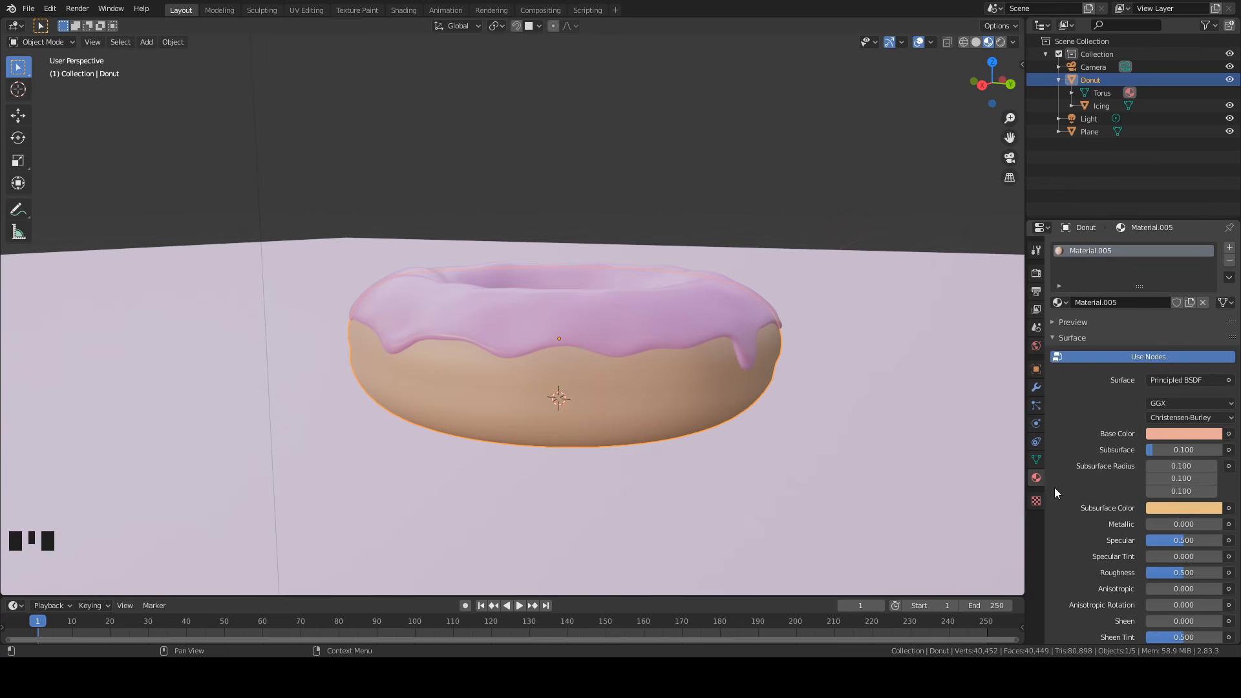
scroll(1167, 537, down, 1)
click(1176, 547)
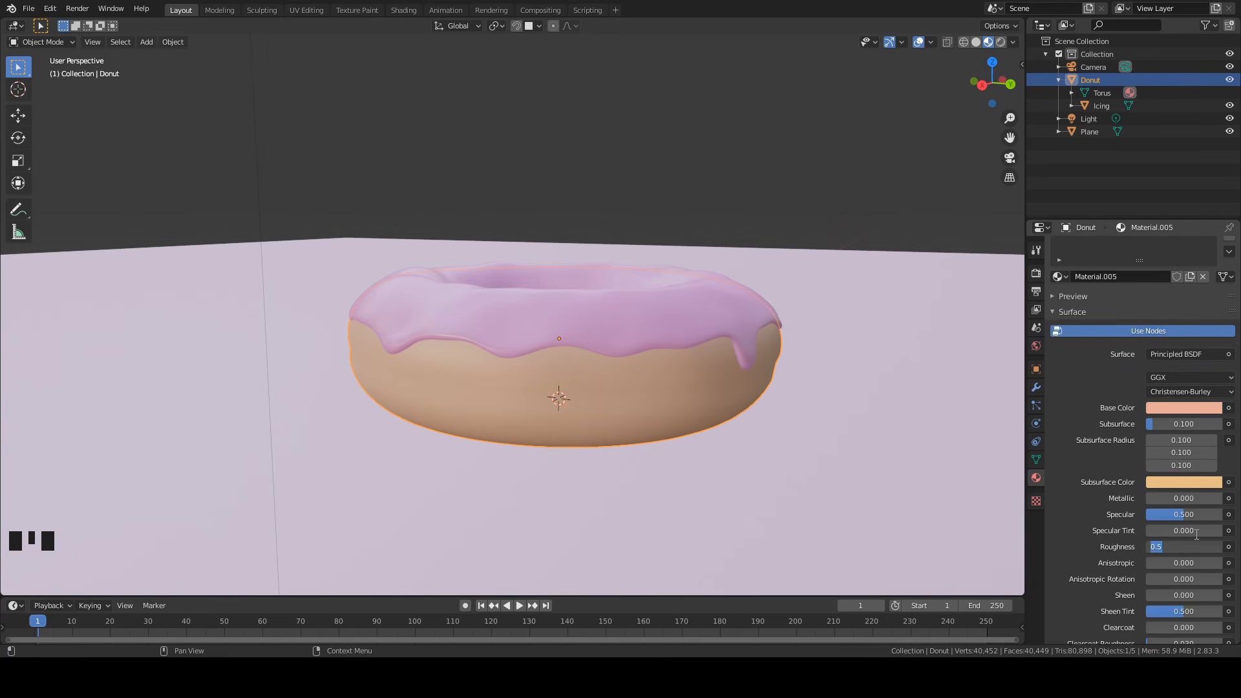
text(0.77)
key(Return)
scroll(1196, 534, down, 3)
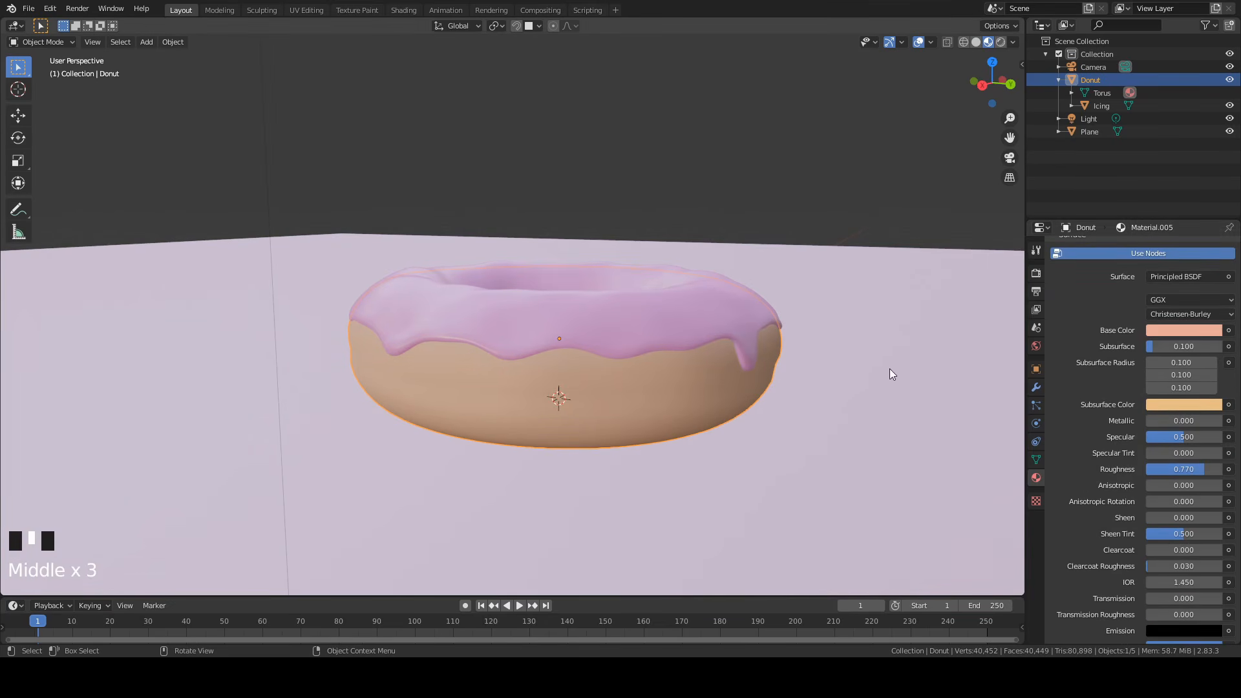
Select the ground plane and split the 3D viewport horizontally into two stacked areas of similar height.
click(613, 411)
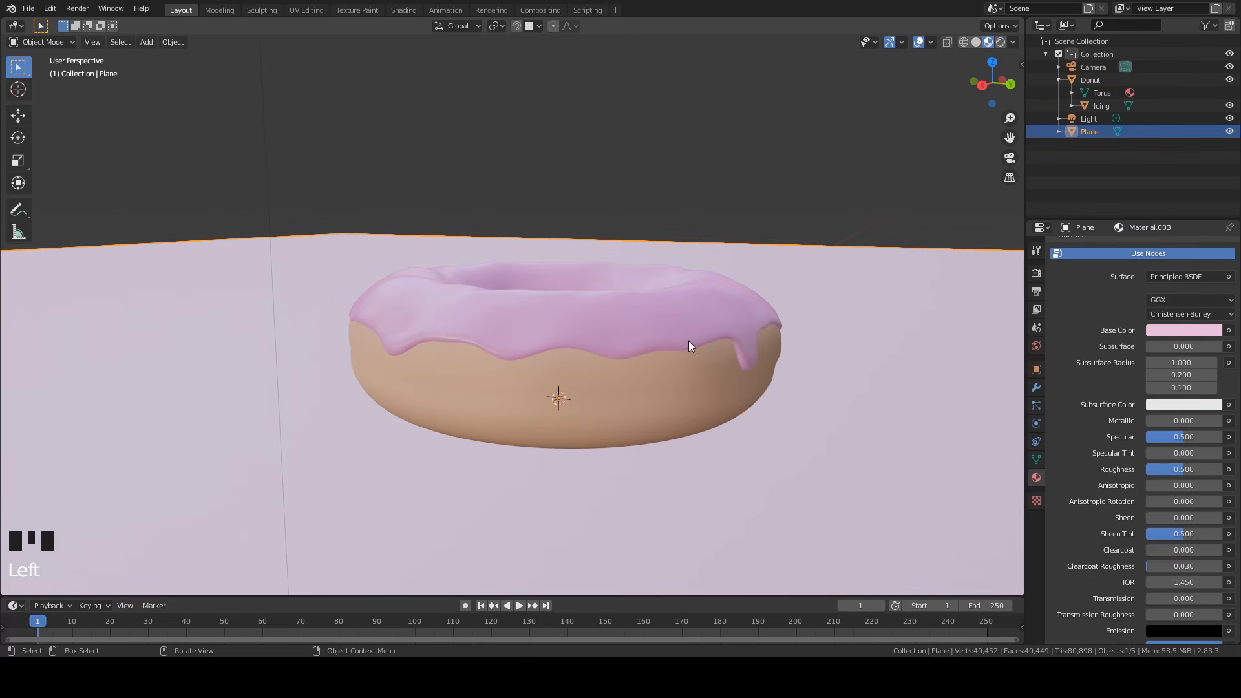
middle_drag(577, 259, 668, 365)
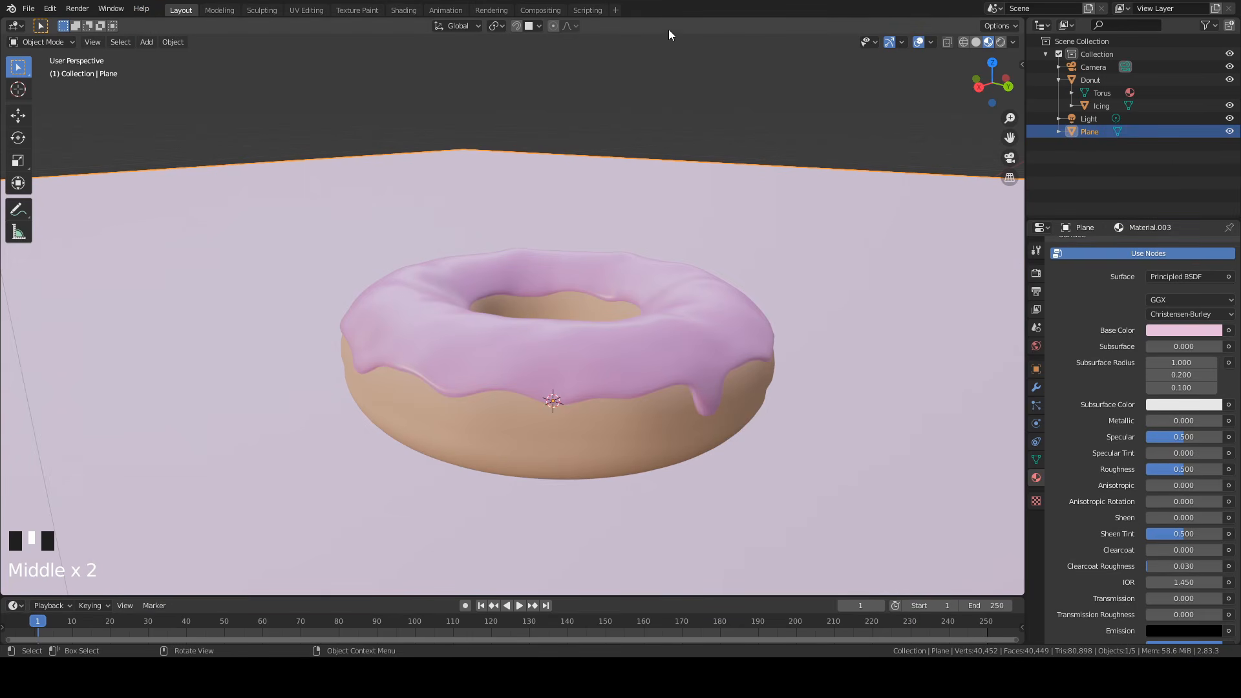
scroll(630, 94, down, 1)
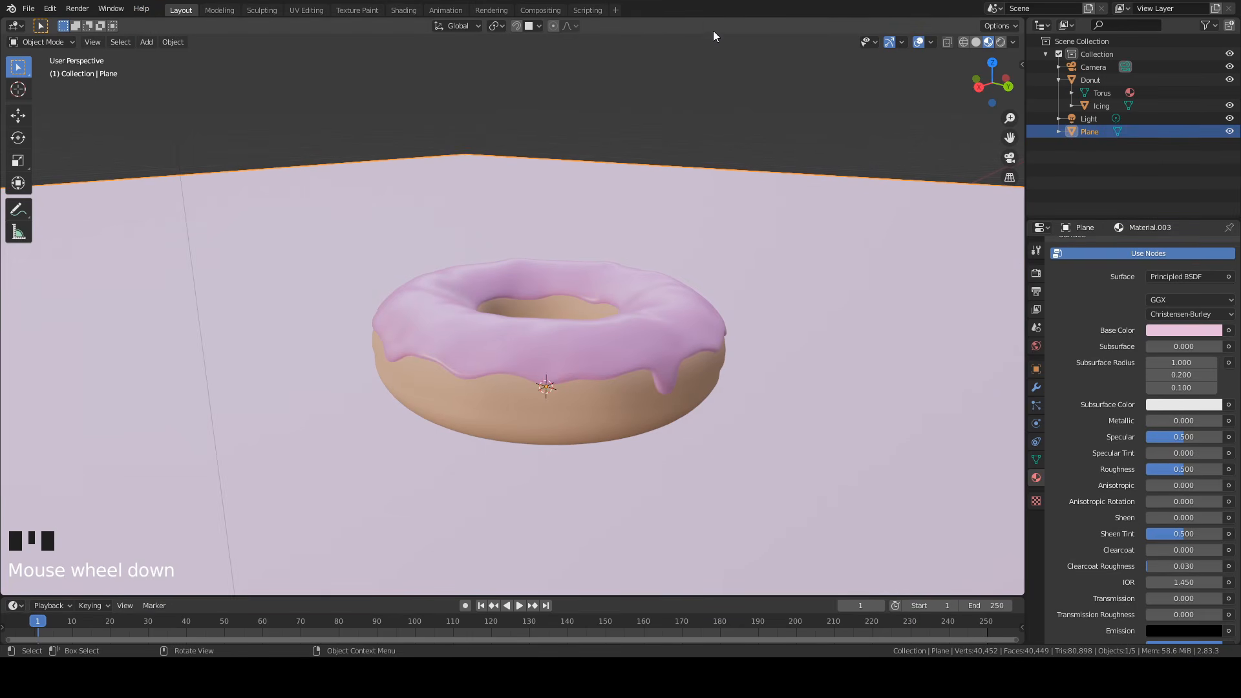
right_click(703, 18)
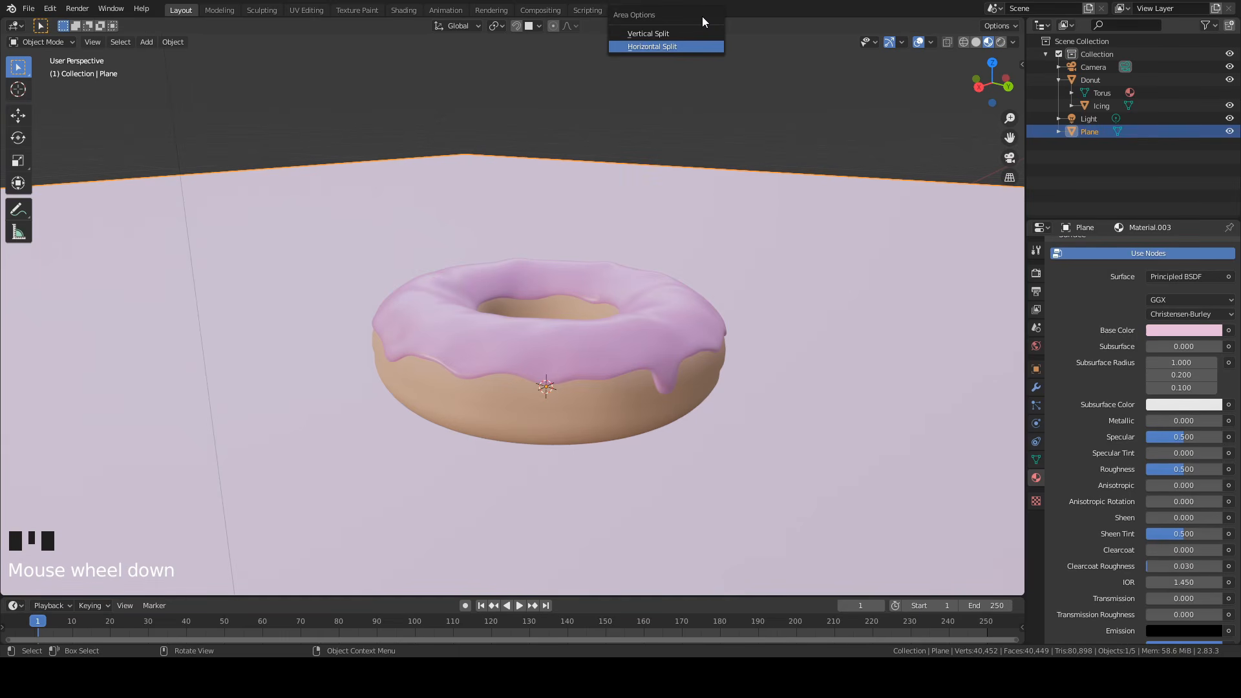
click(688, 43)
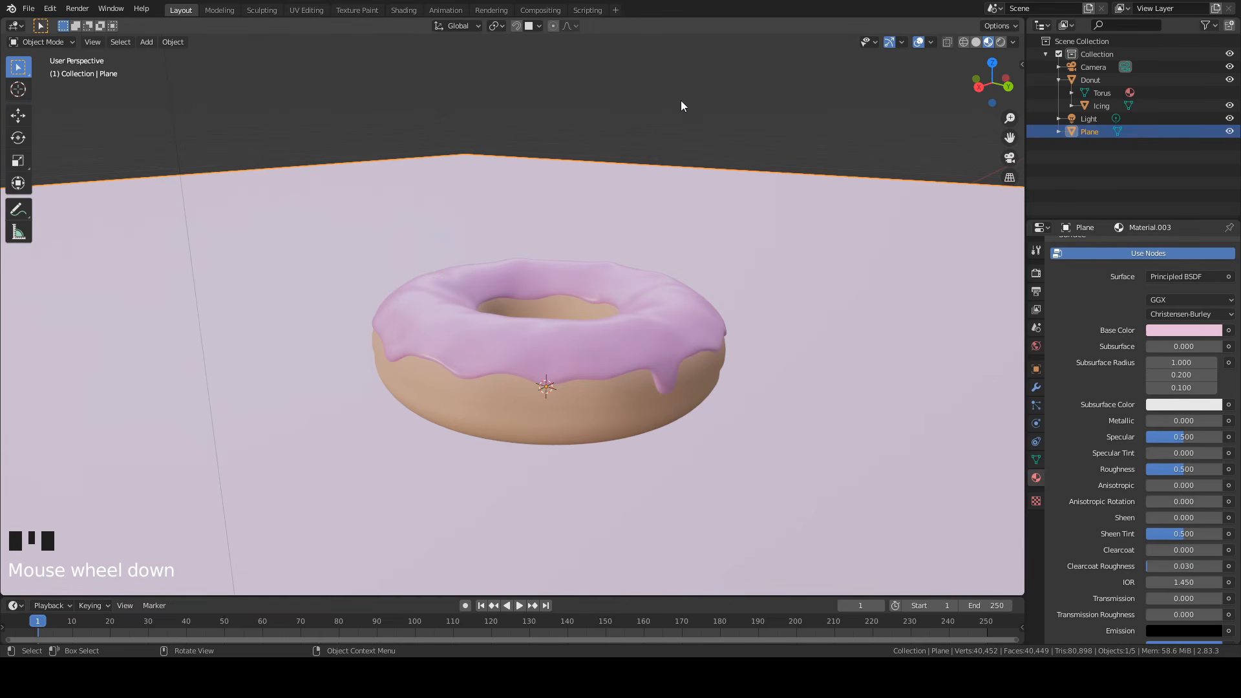
right_click(718, 18)
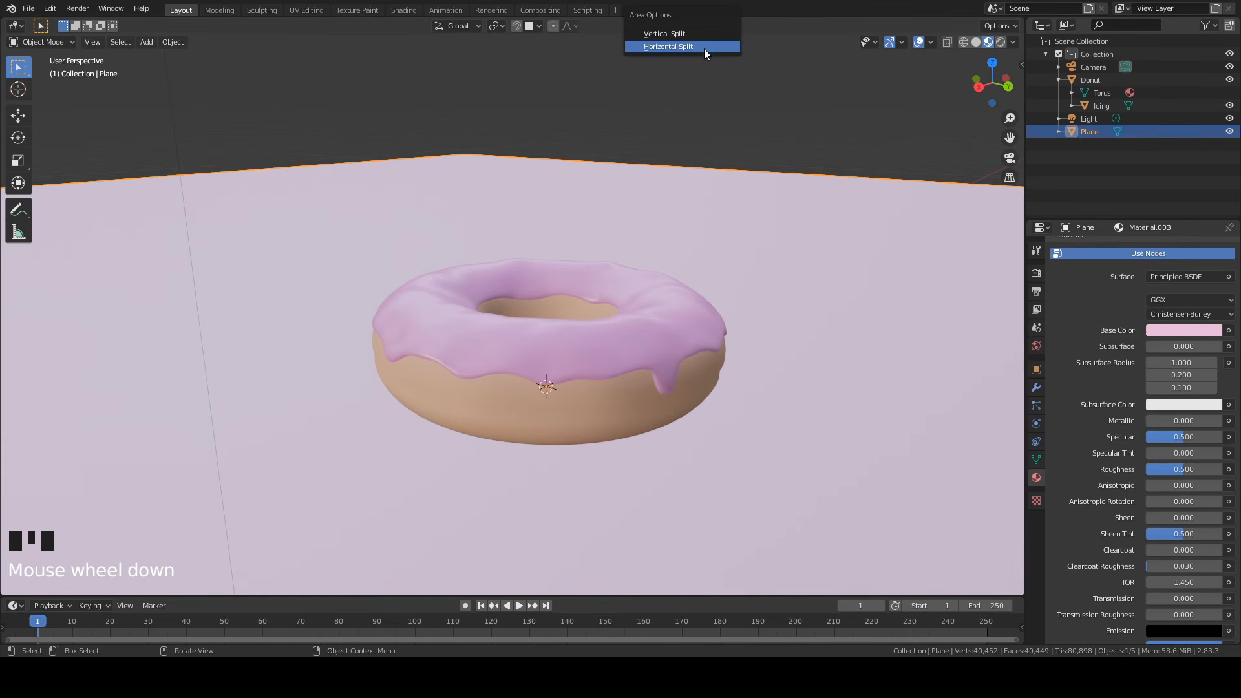
click(704, 47)
click(660, 150)
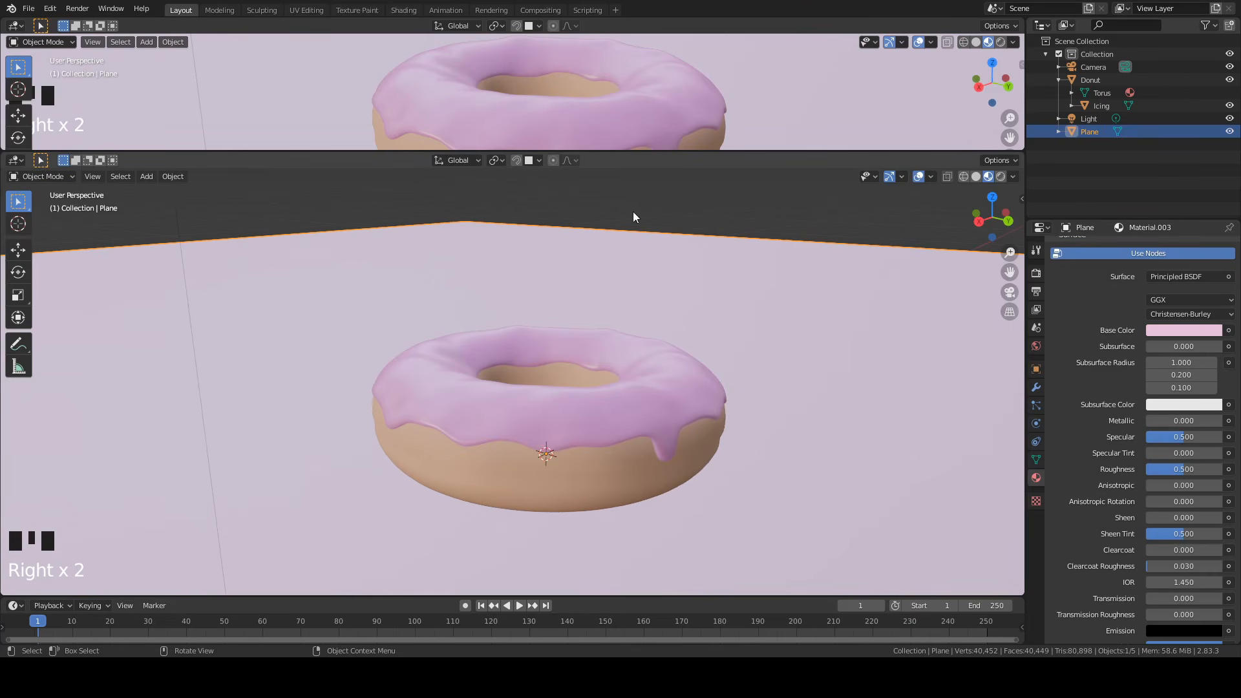
scroll(632, 194, down, 1)
drag(627, 154, 617, 260)
Turn the upper area into a Shader Editor showing the plane's material nodes.
click(18, 30)
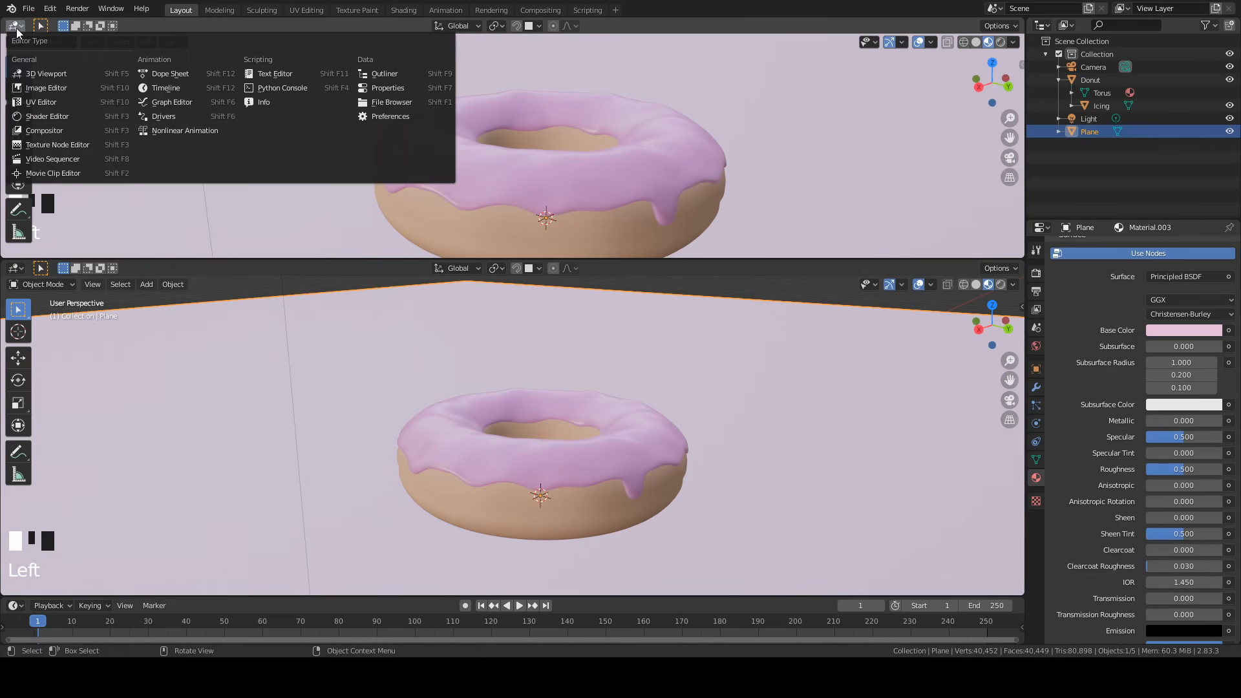
click(36, 120)
middle_drag(332, 216, 556, 169)
scroll(384, 132, up, 2)
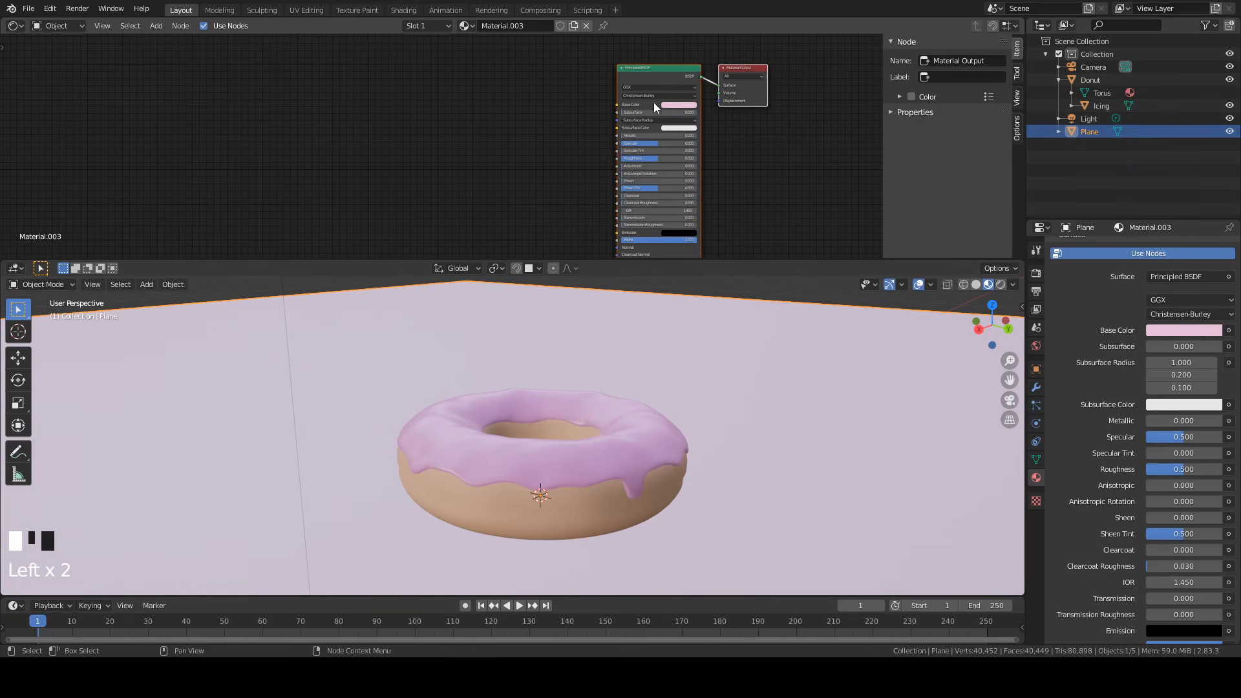
scroll(1123, 432, up, 2)
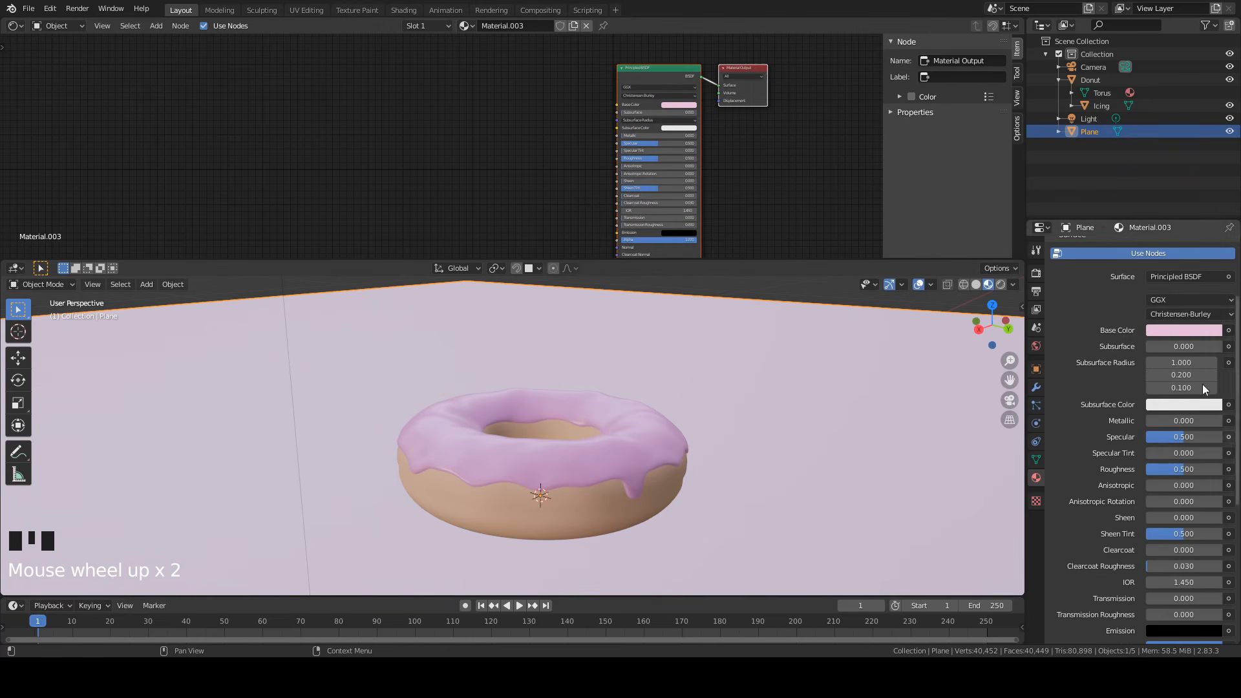
Select the donut body and bring its Principled BSDF node's lower inputs into view in the Shader Editor.
click(586, 464)
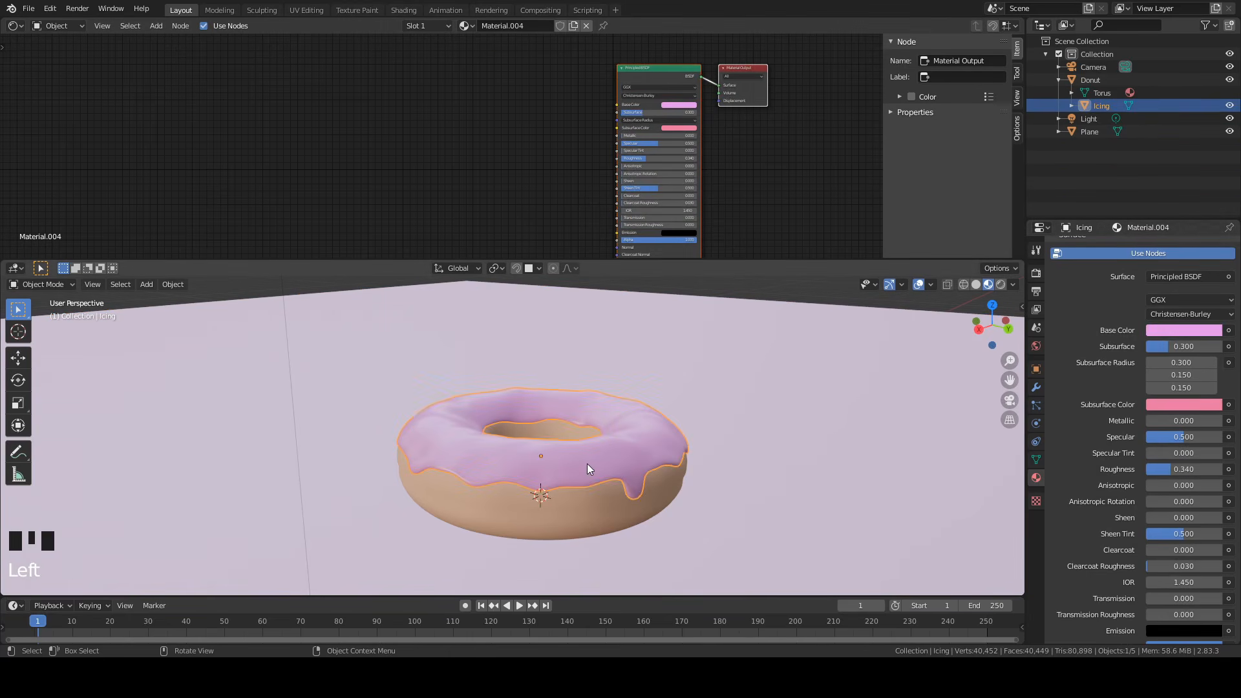
click(585, 506)
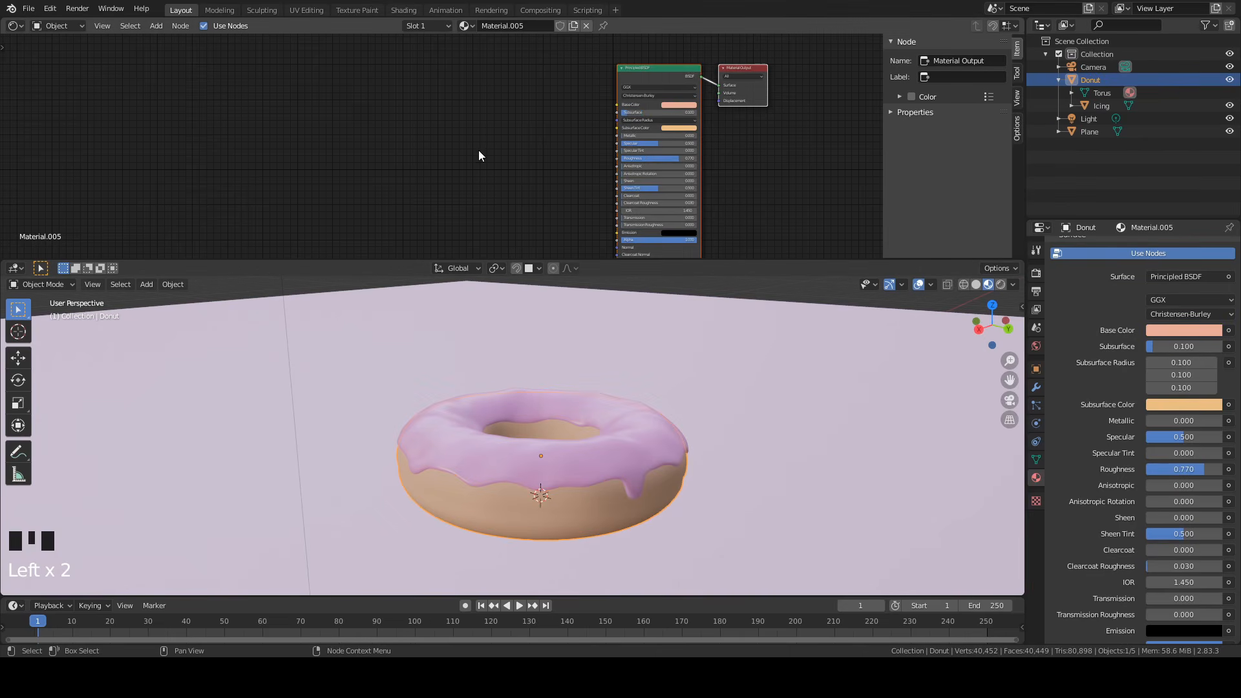
middle_drag(480, 156, 559, 131)
scroll(610, 192, up, 2)
middle_drag(654, 198, 633, 176)
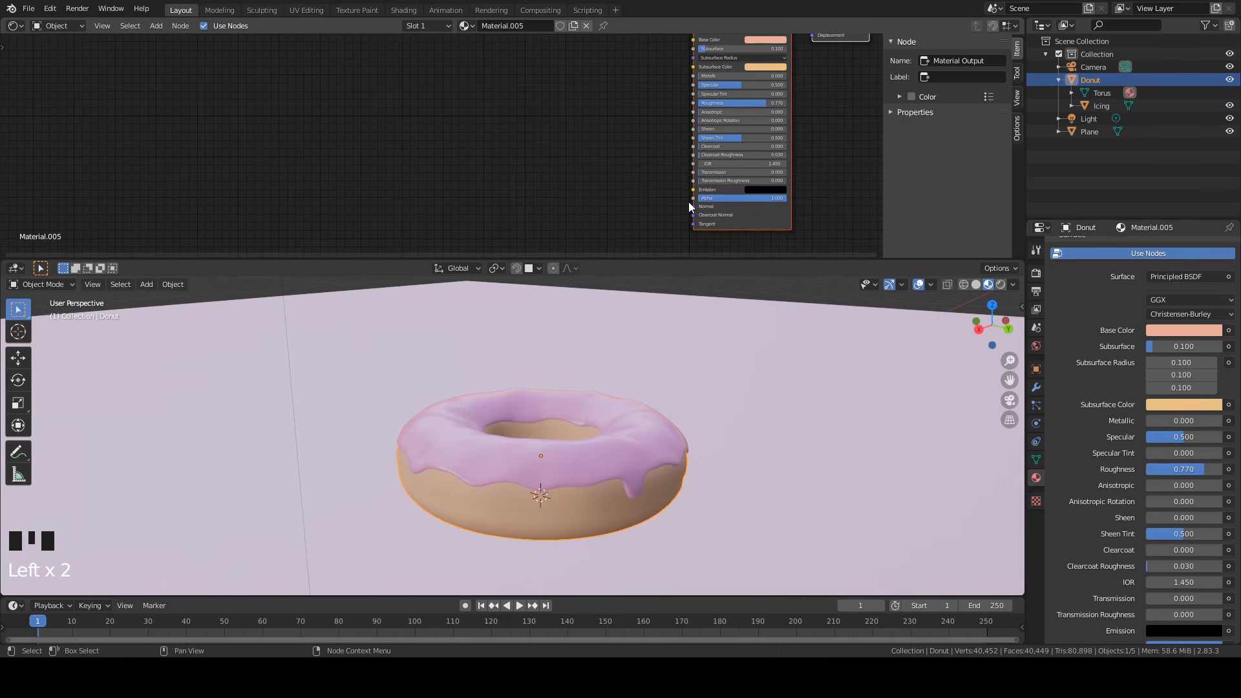
middle_drag(634, 227, 650, 222)
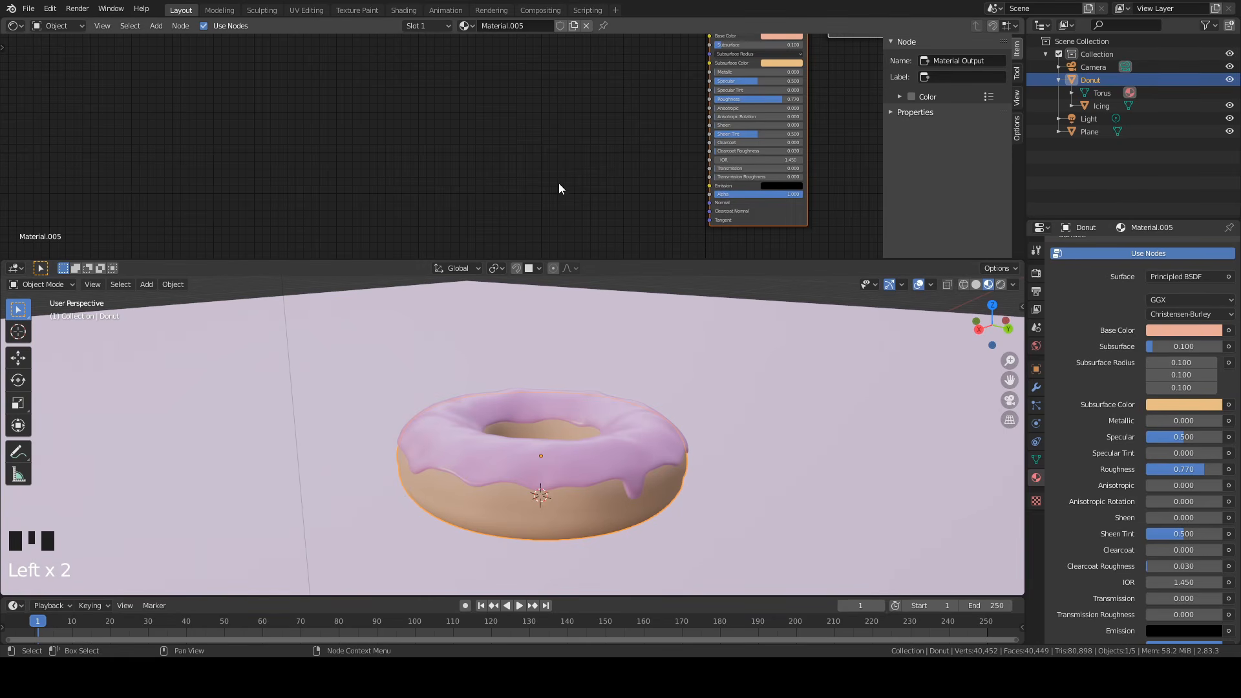
Add a Noise Texture node to the donut material, well before the Principled BSDF node.
click(483, 115)
right_click(382, 105)
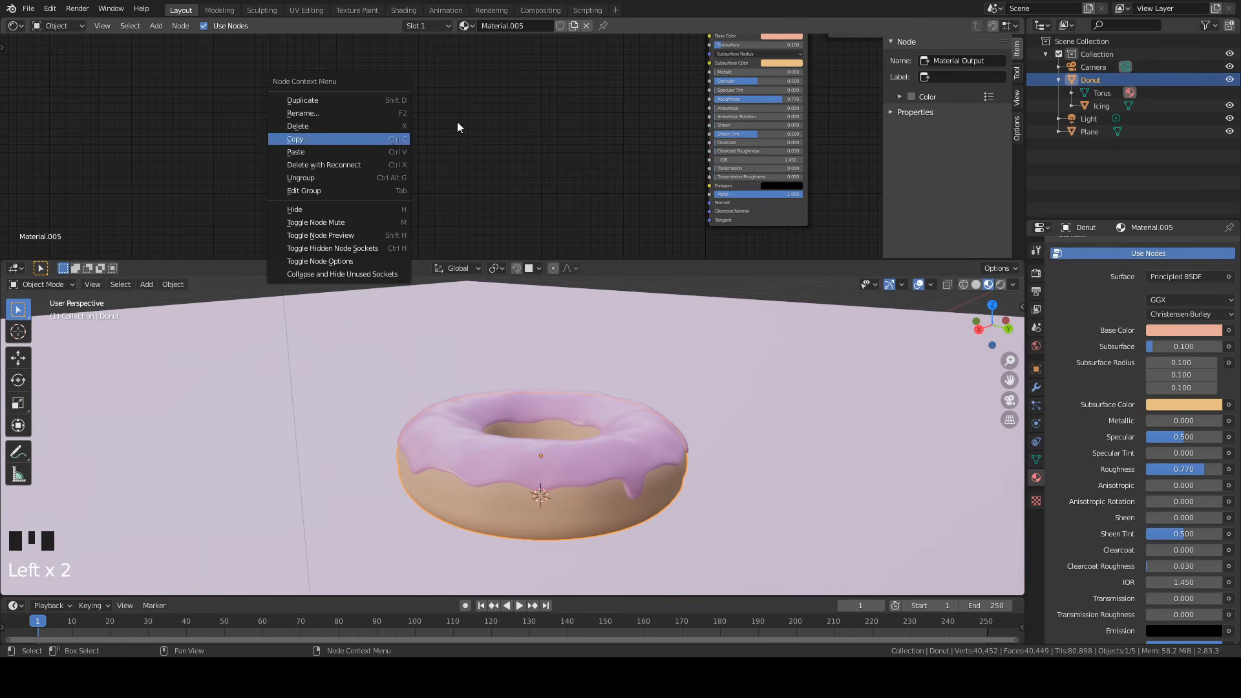
key(Escape)
key(shift+a)
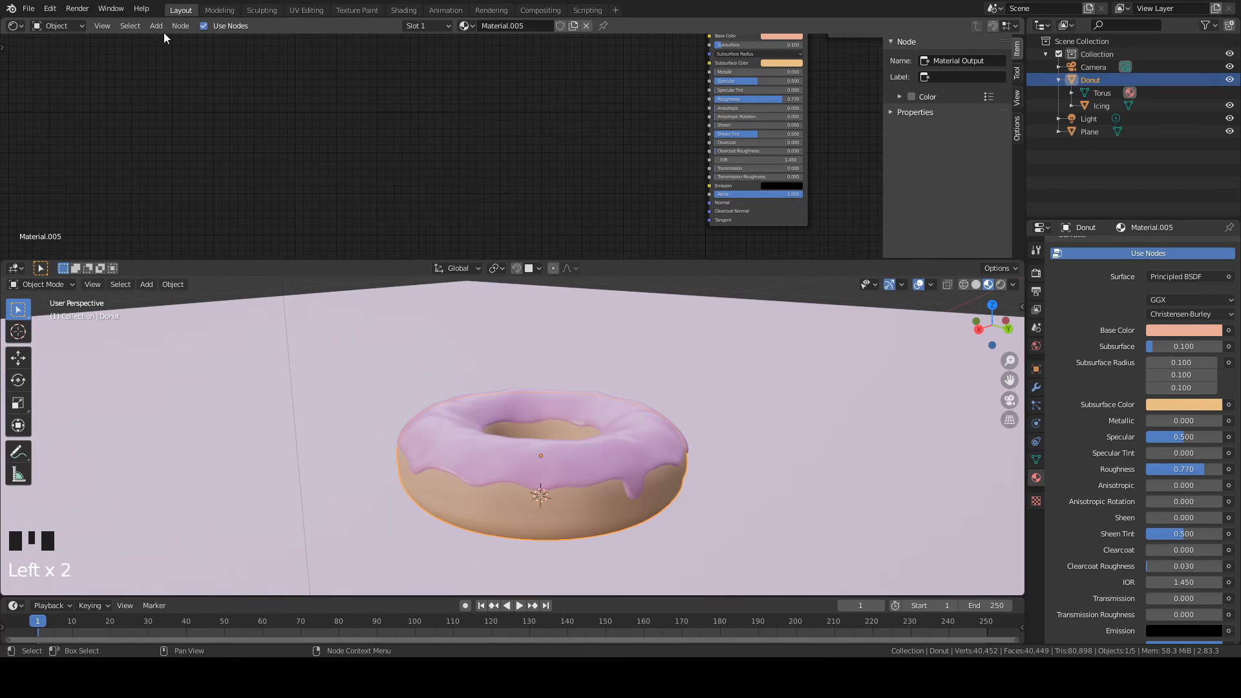
click(157, 27)
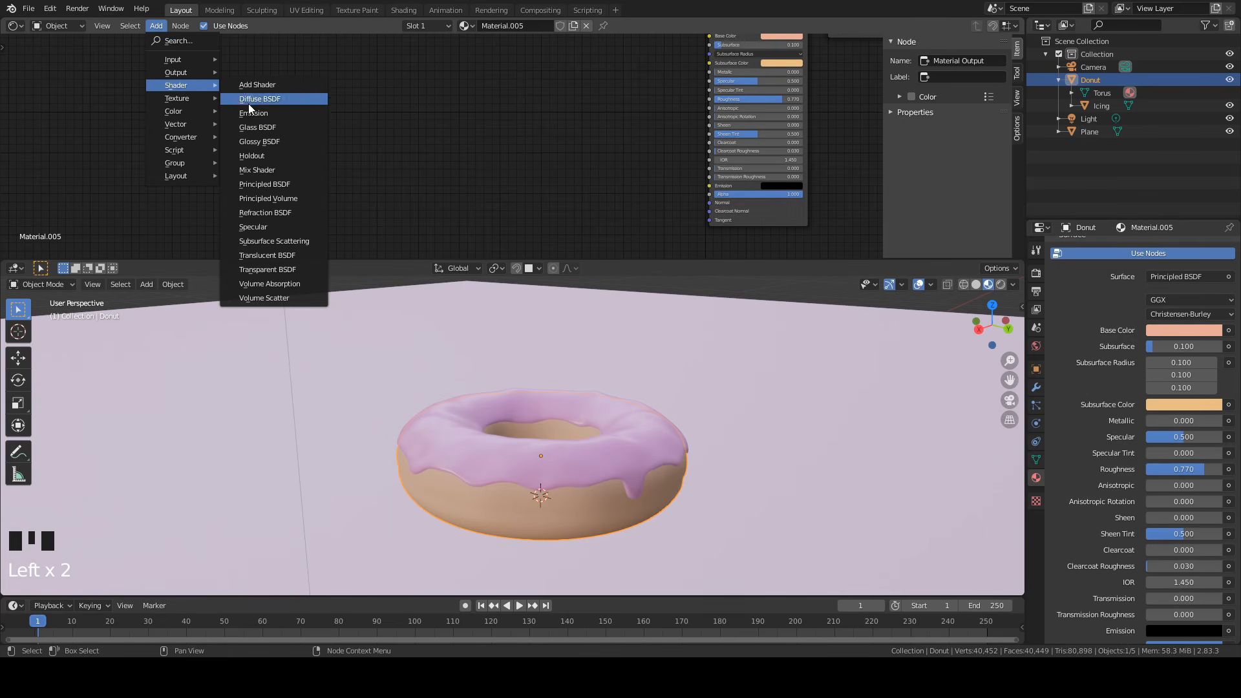
mouse_move(200, 99)
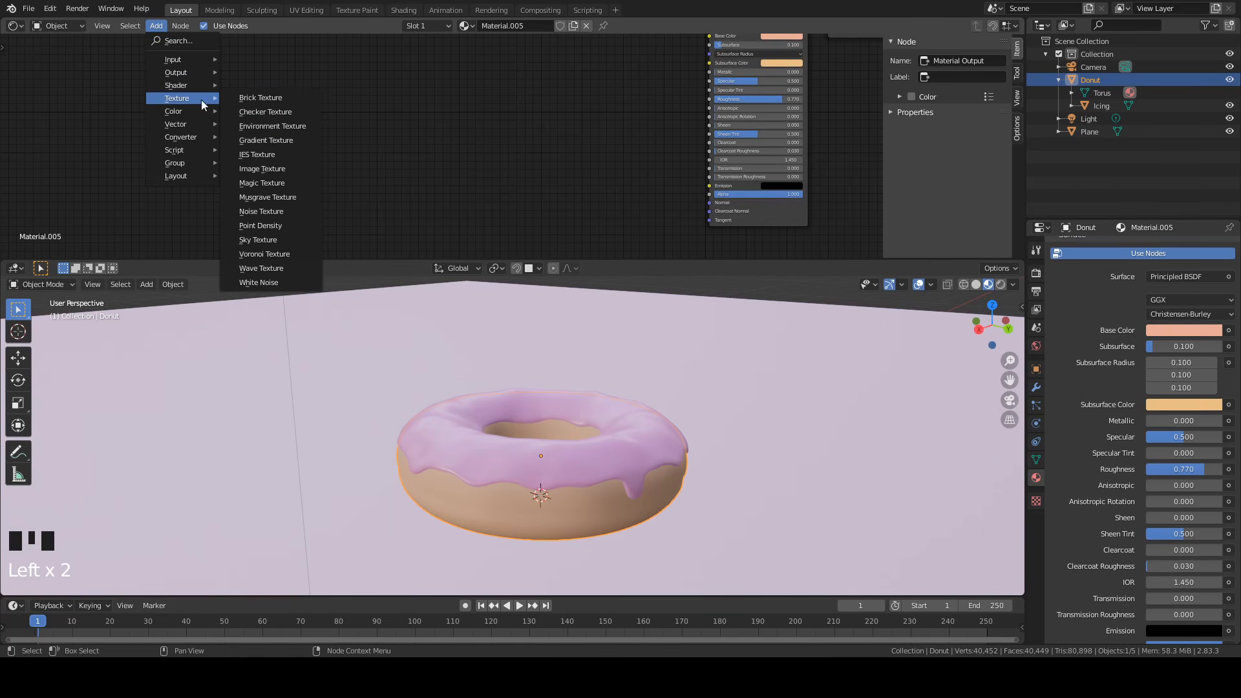
click(277, 215)
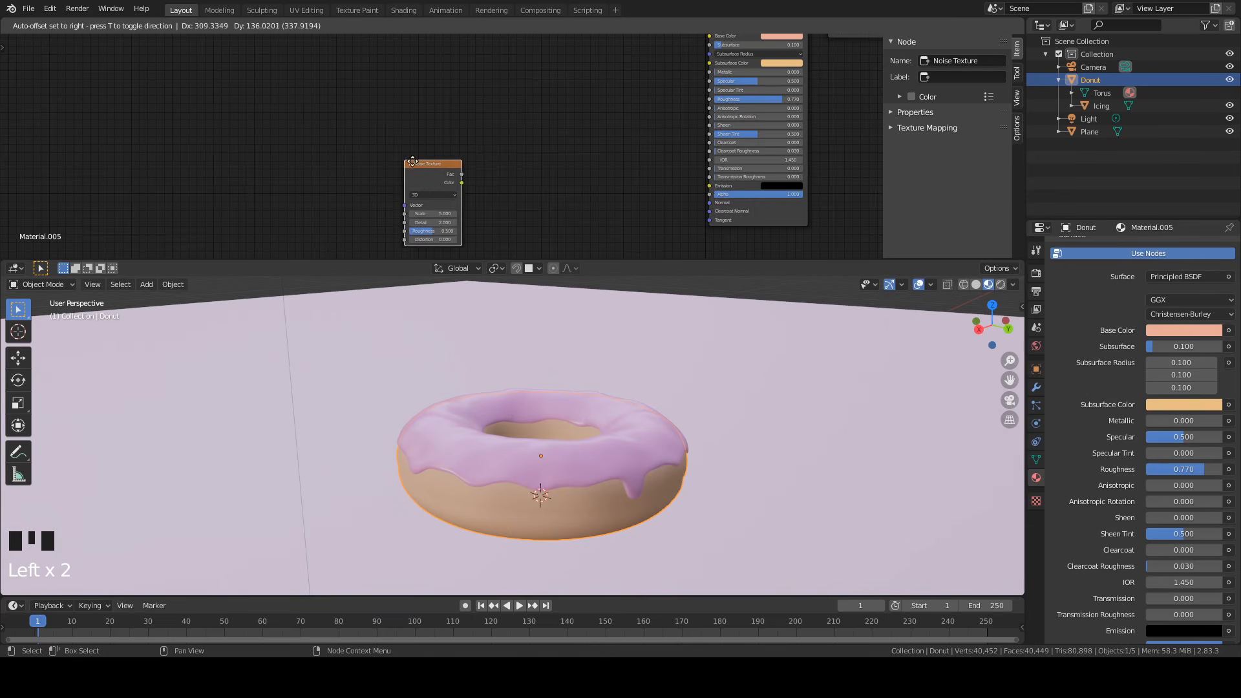
click(414, 122)
Add a Bump node, link its Normal output to the Principled BSDF's Normal input, and feed the noise Color into its Height.
key(shift+a)
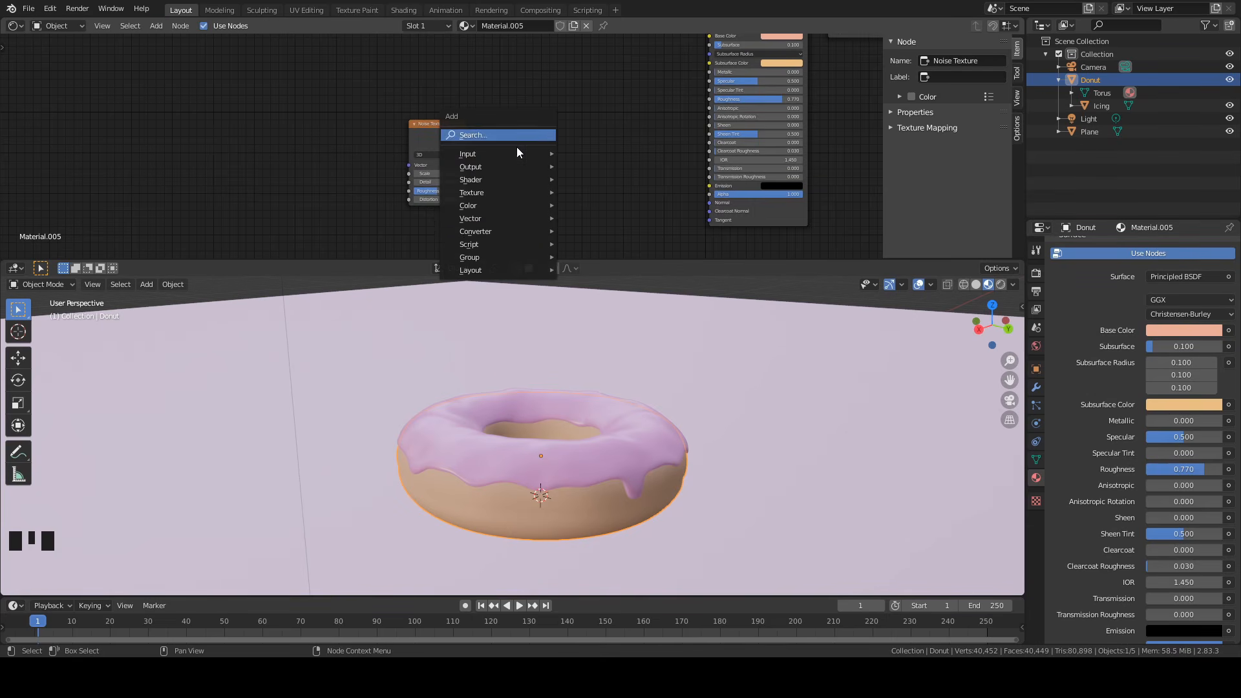
mouse_move(503, 219)
click(602, 217)
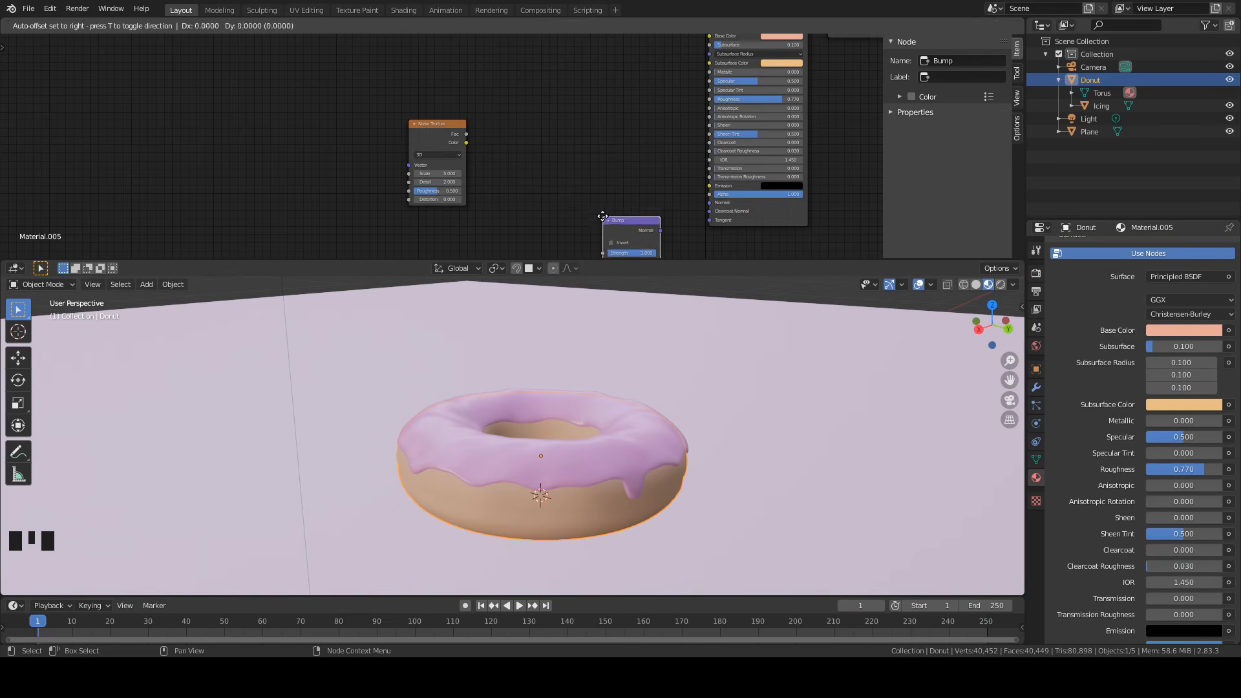
click(602, 146)
scroll(602, 148, up, 1)
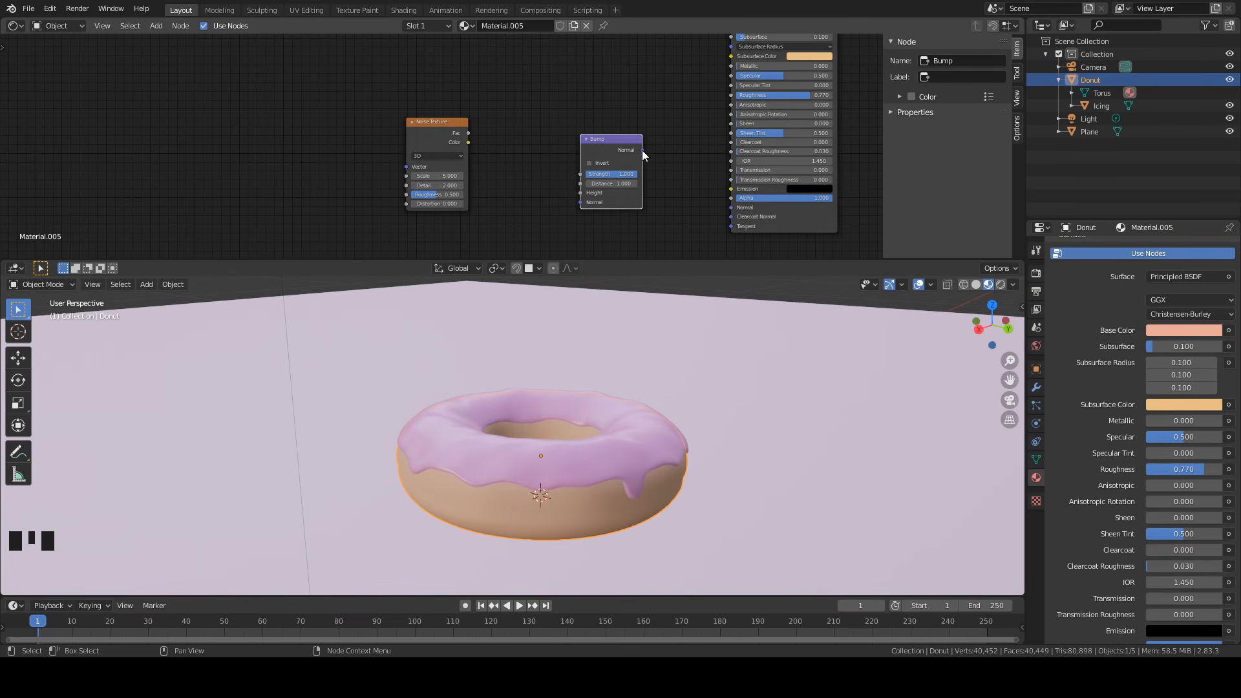
mouse_move(642, 149)
mouse_down()
mouse_move(699, 205)
mouse_move(731, 207)
mouse_up()
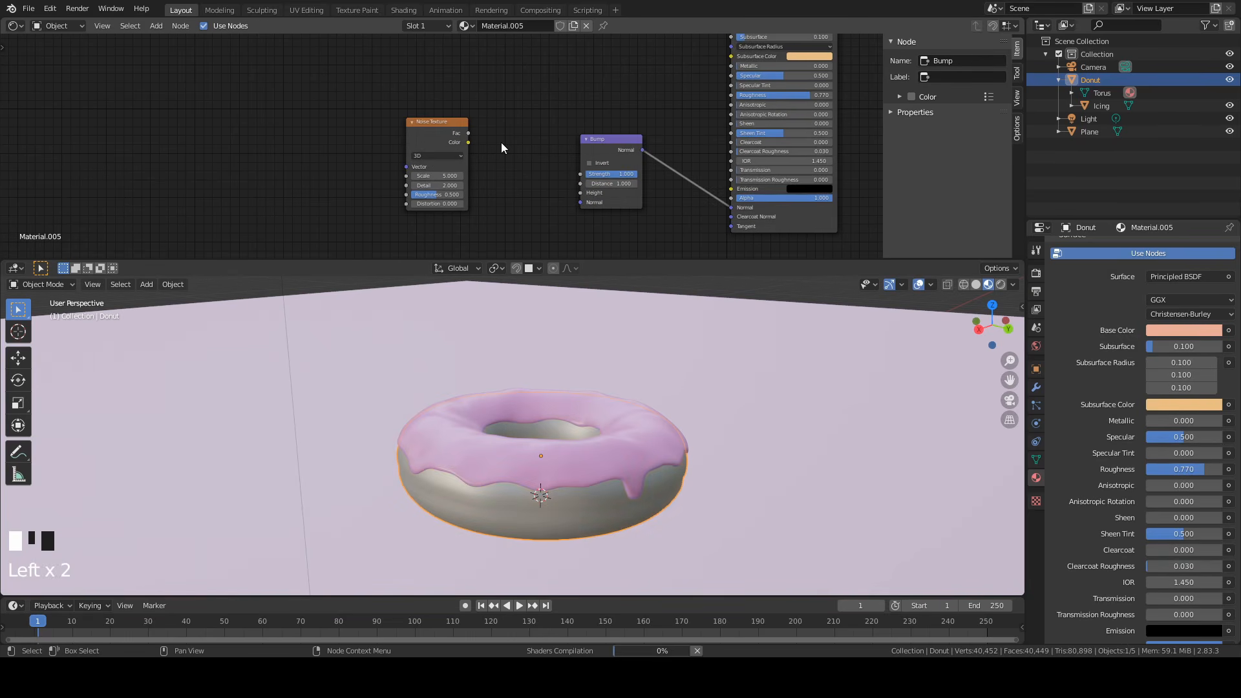
drag(467, 142, 579, 195)
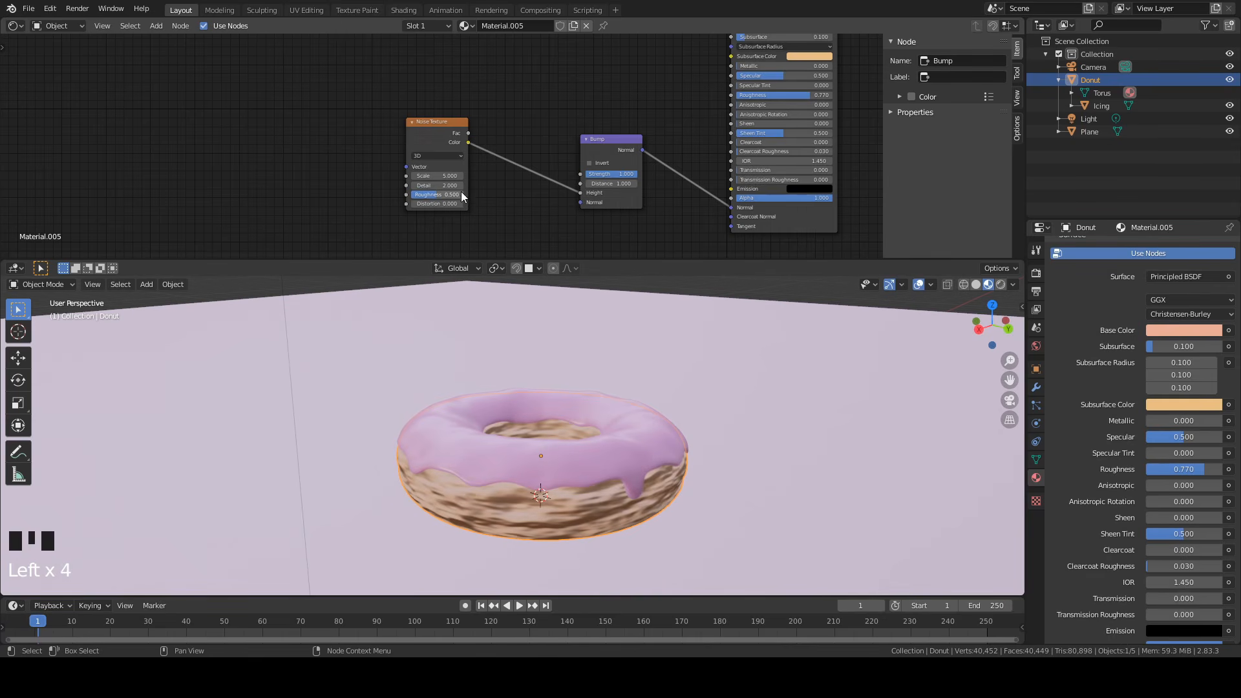
Set the Noise Texture node's Scale to 11 and Detail to 6.
click(435, 175)
text(11)
key(Return)
click(446, 185)
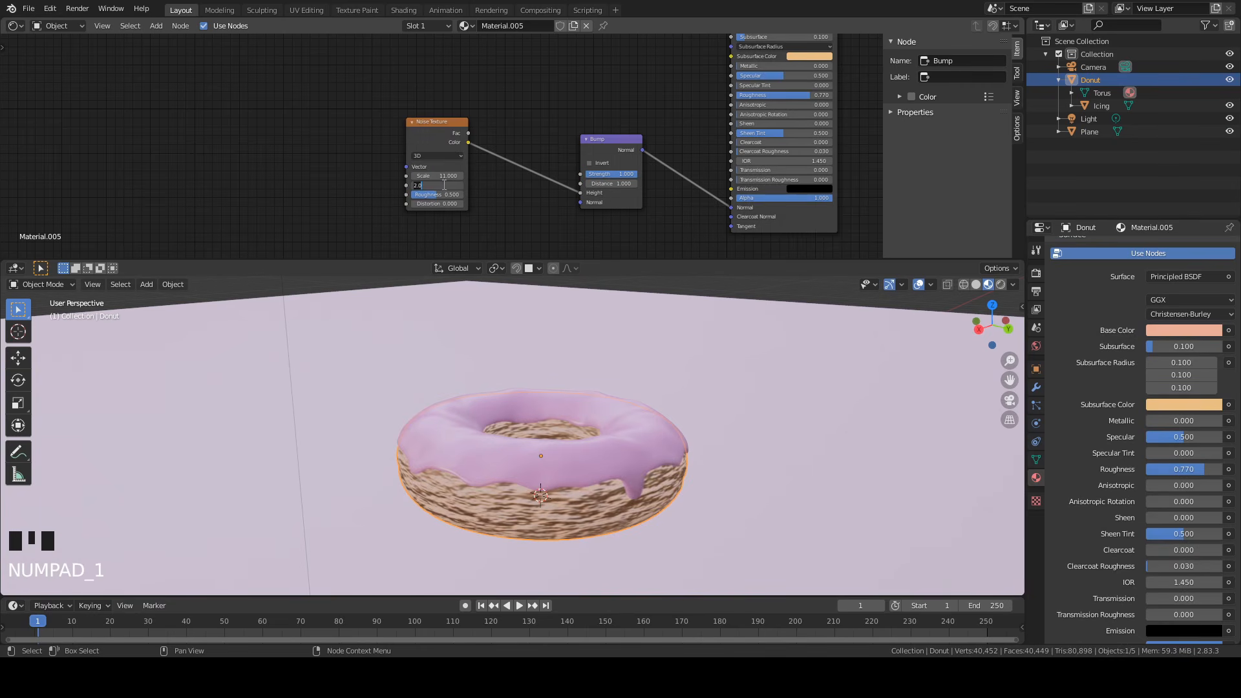
text(6)
key(Return)
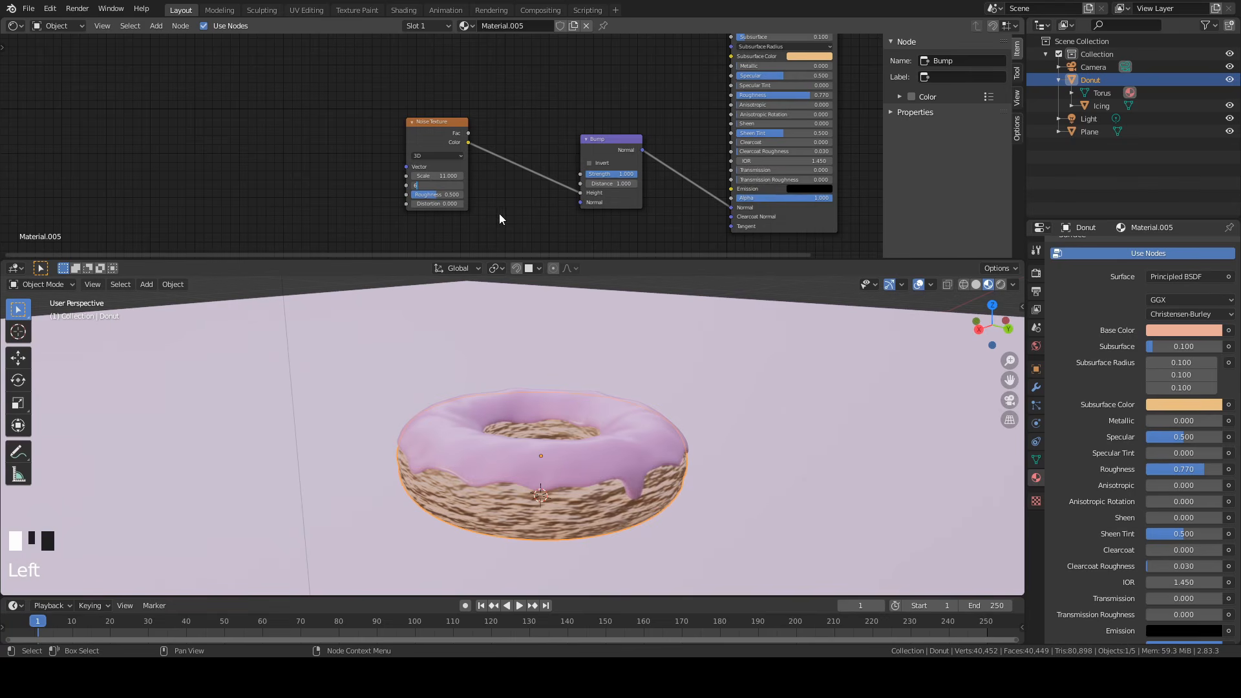
Set the Bump node's Strength to 0.15.
click(614, 172)
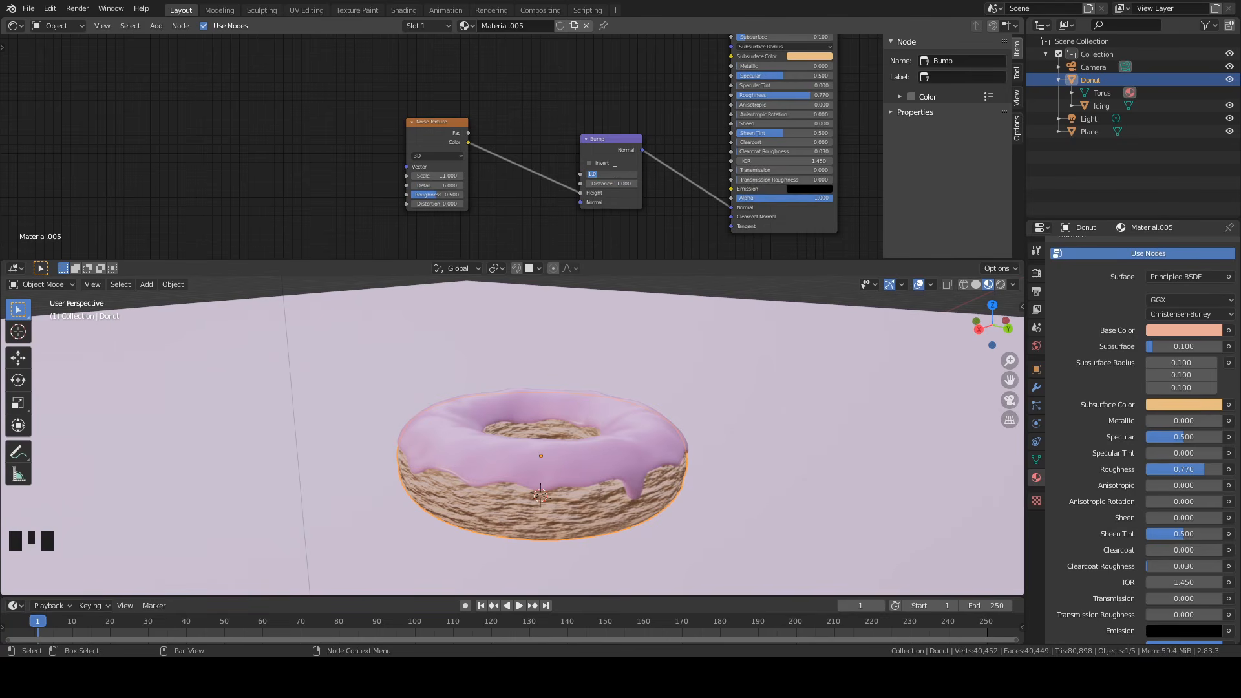
text(0.15)
key(Return)
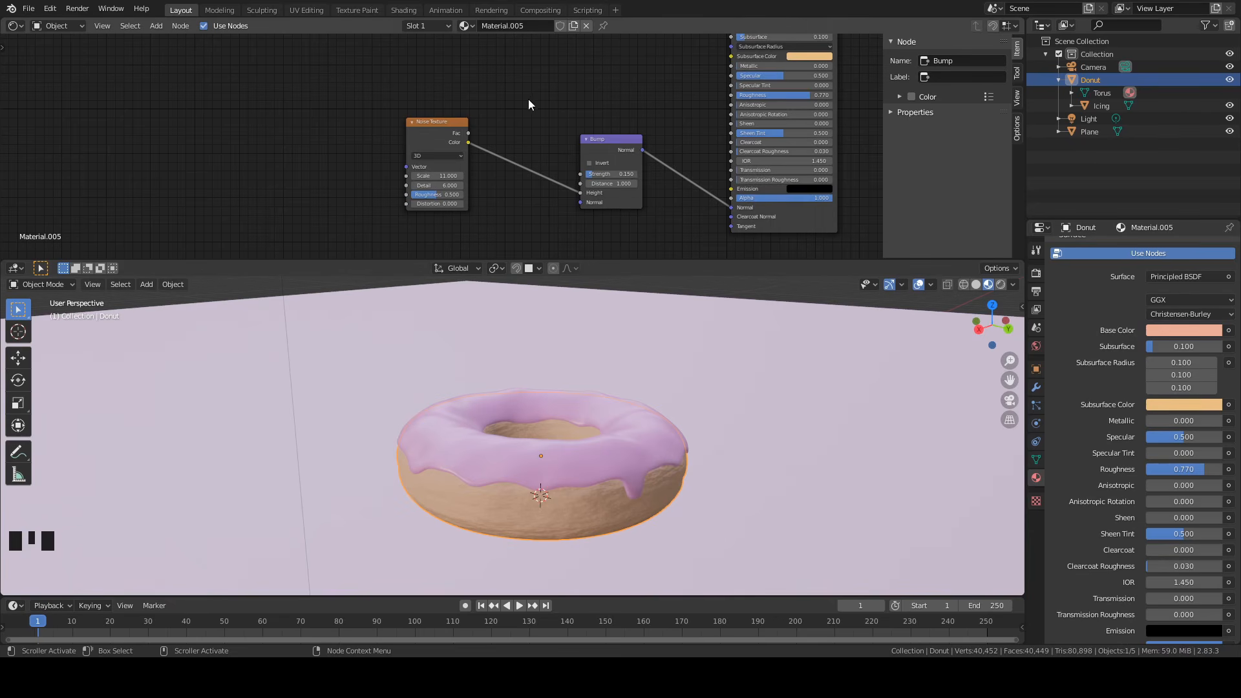
Shrink the Shader Editor to enlarge the 3D viewport and add a cylinder mesh to the scene.
drag(629, 259, 640, 117)
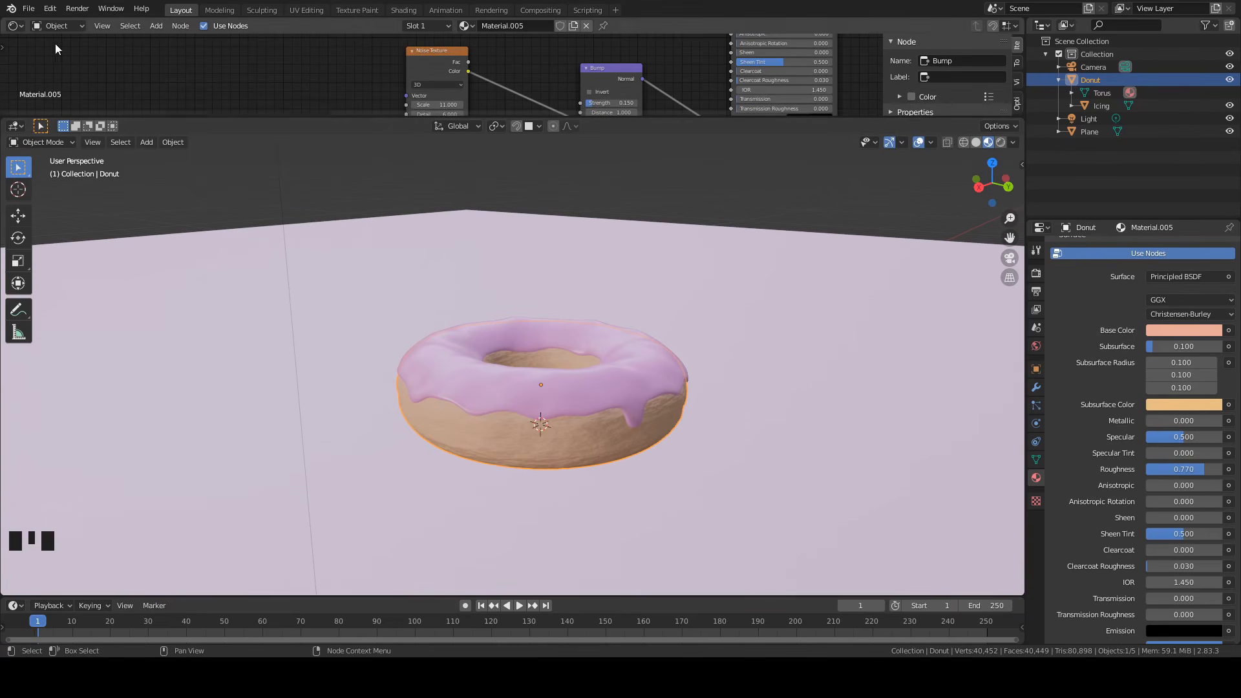
scroll(736, 327, down, 3)
click(770, 211)
middle_drag(770, 211, 689, 290)
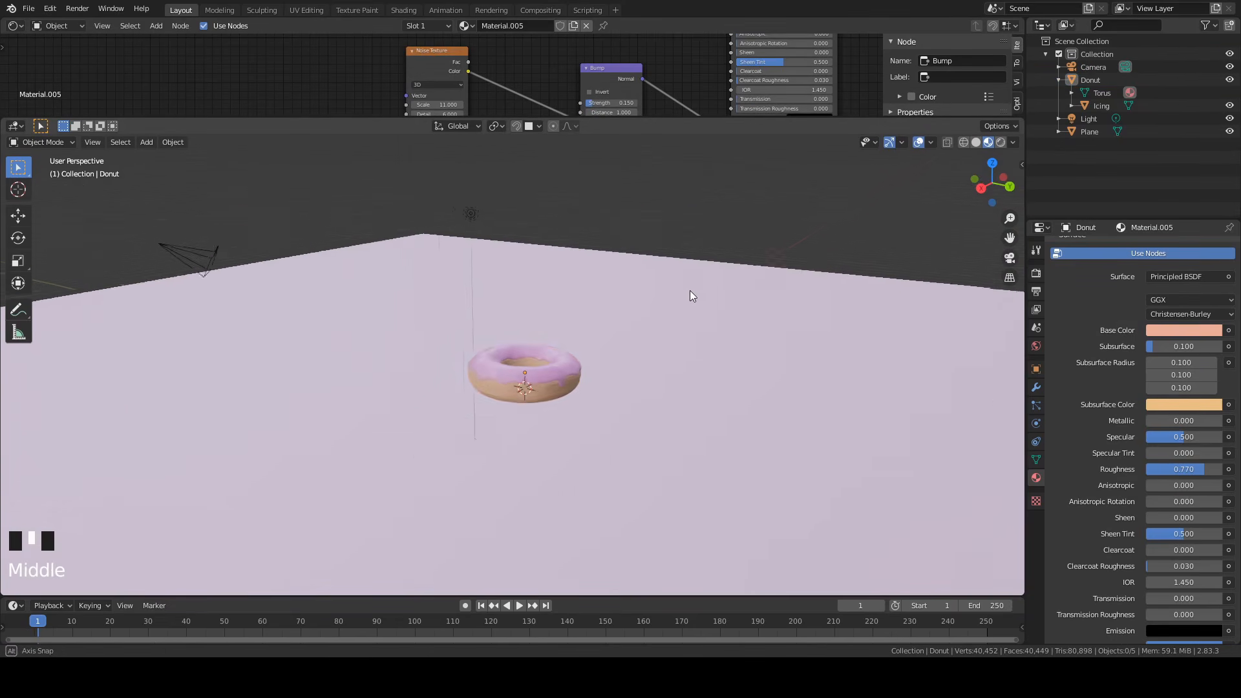
scroll(649, 304, up, 4)
key(shift+a)
mouse_move(573, 330)
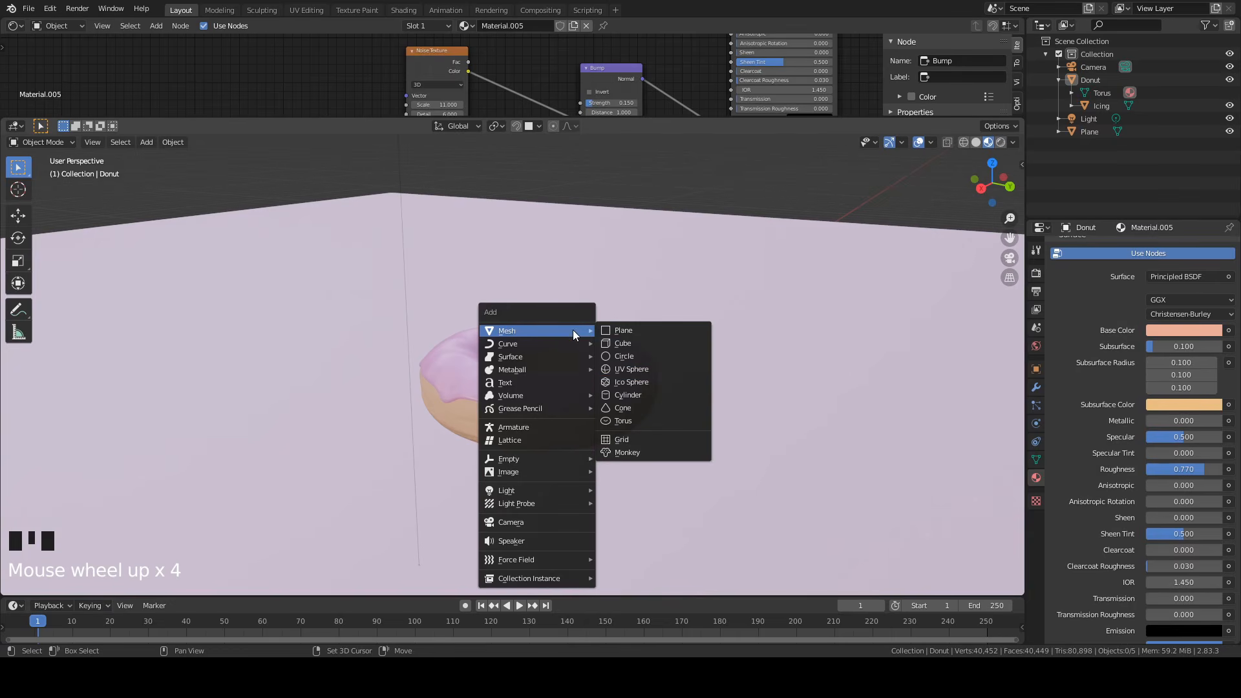
click(628, 395)
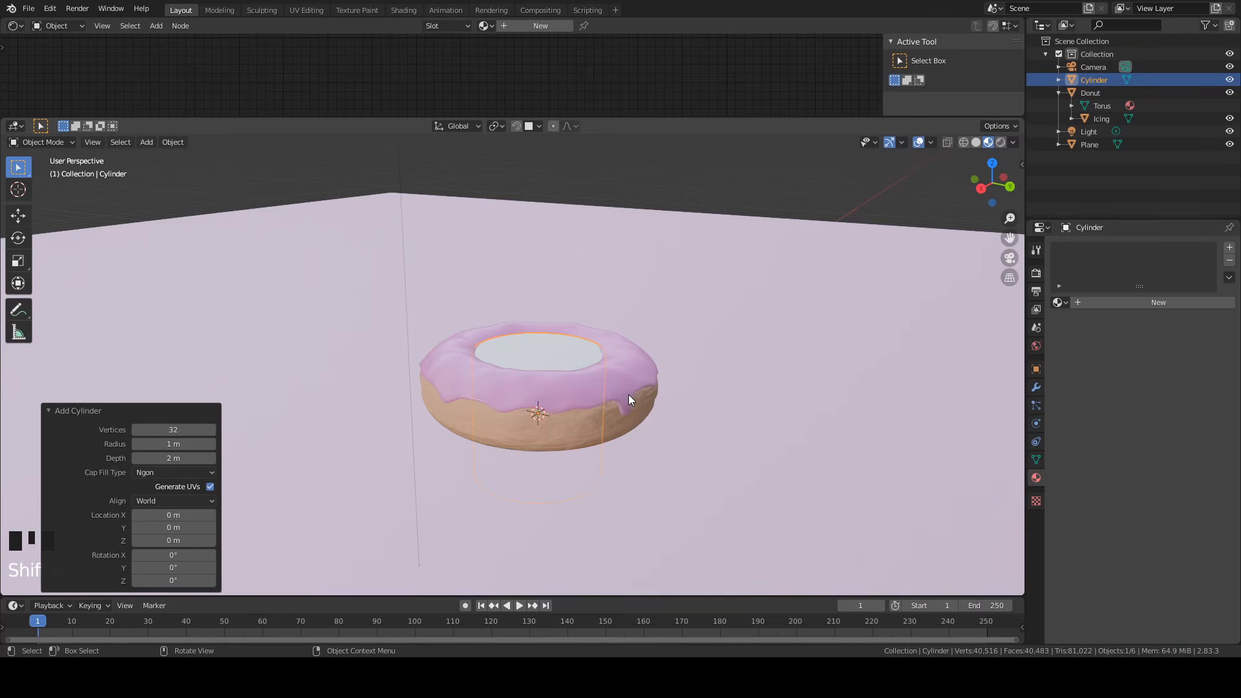
Move the cylinder away from the donut by about -6.44 m in X, 7.2 m in Y and 4.64 m in Z.
scroll(571, 351, down, 2)
key(g)
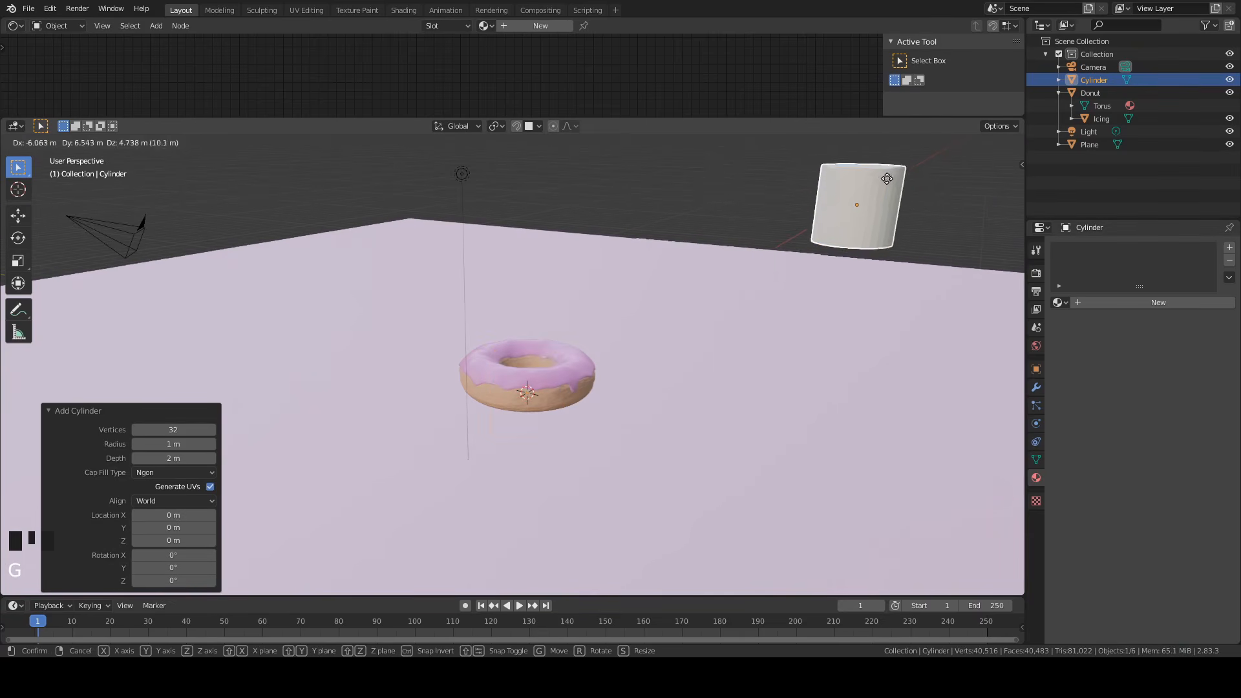
click(910, 181)
Scale the cylinder down to about 0.141, and stretch it along Z by a factor of about 3.43.
key(s)
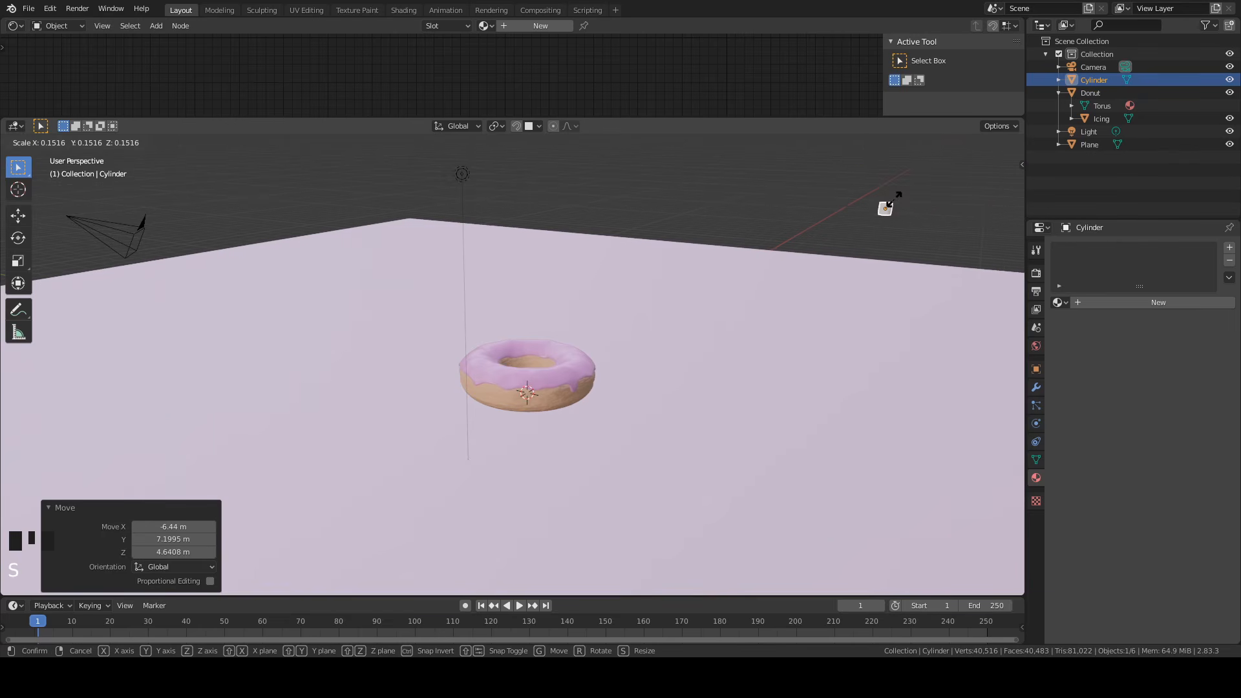
click(894, 199)
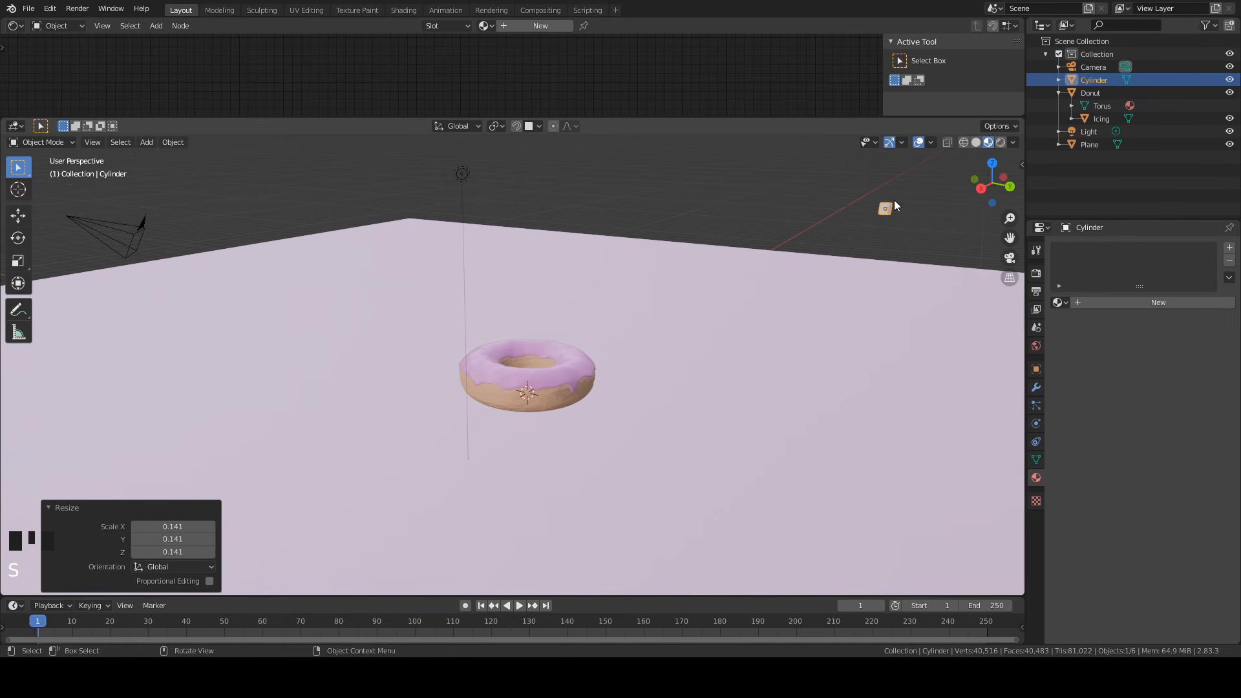
key(s)
key(z)
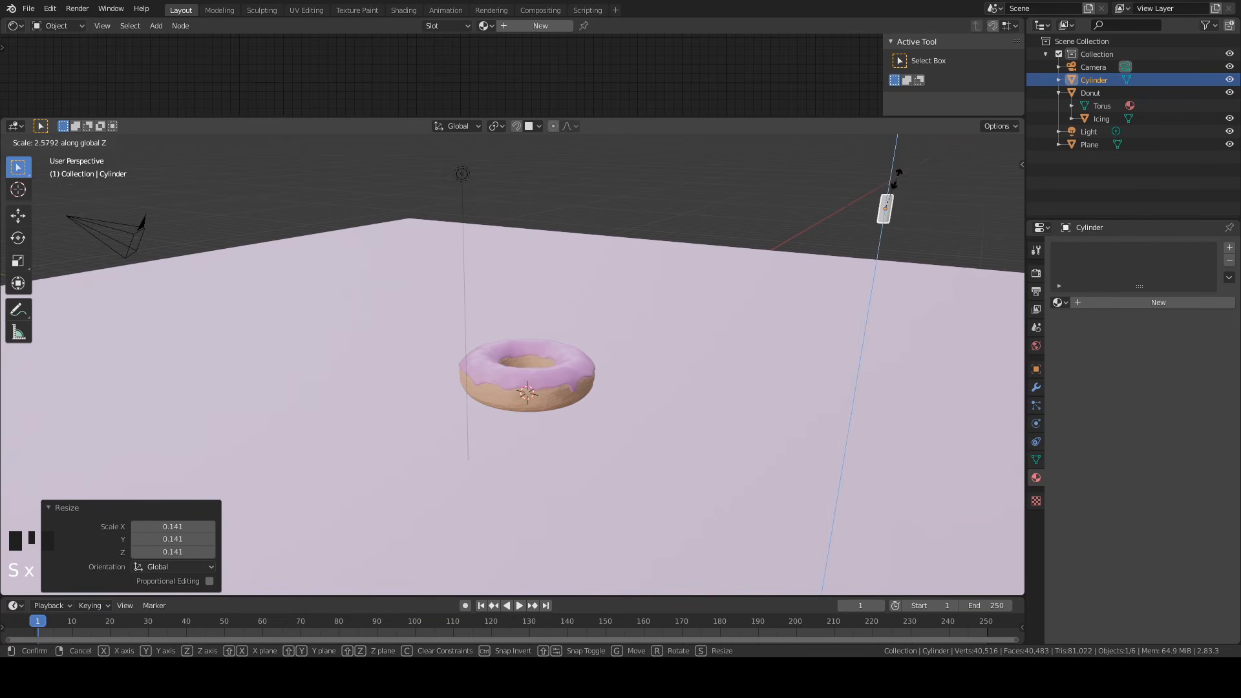
click(895, 164)
Scale the stretched cylinder down uniformly by a factor of about 0.379.
middle_drag(895, 165, 763, 247)
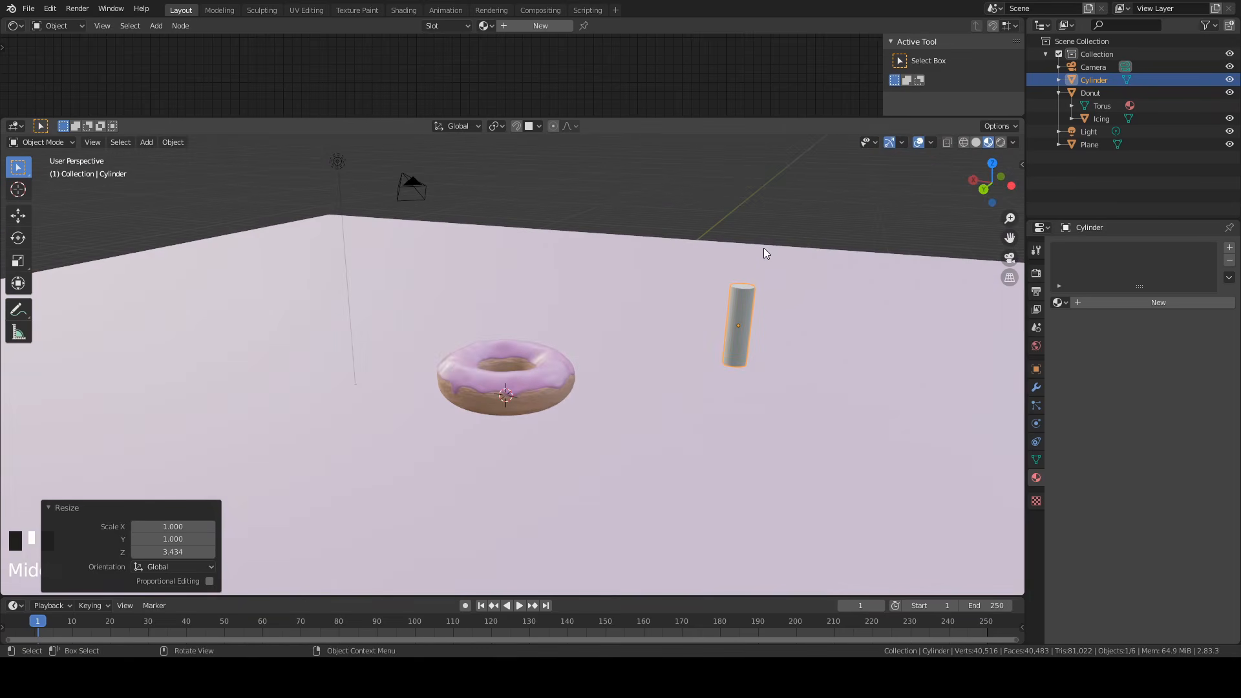
click(723, 313)
click(743, 314)
key(s)
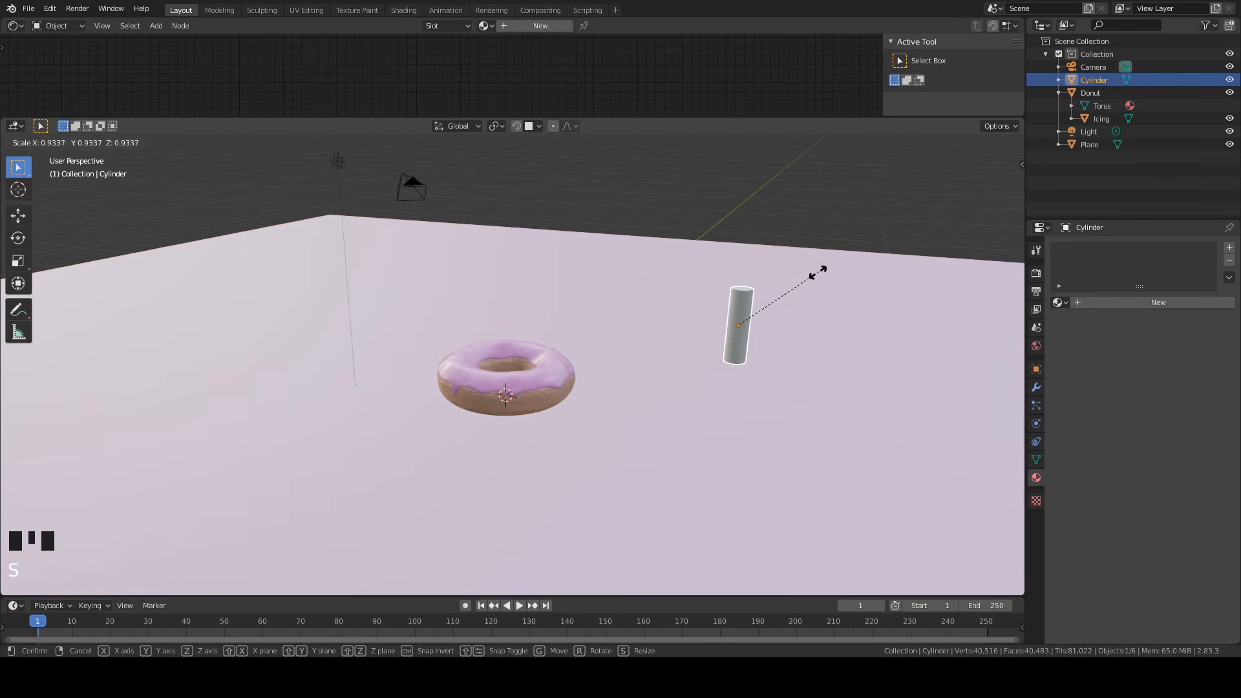
click(776, 305)
middle_drag(776, 305, 612, 253)
scroll(612, 254, up, 2)
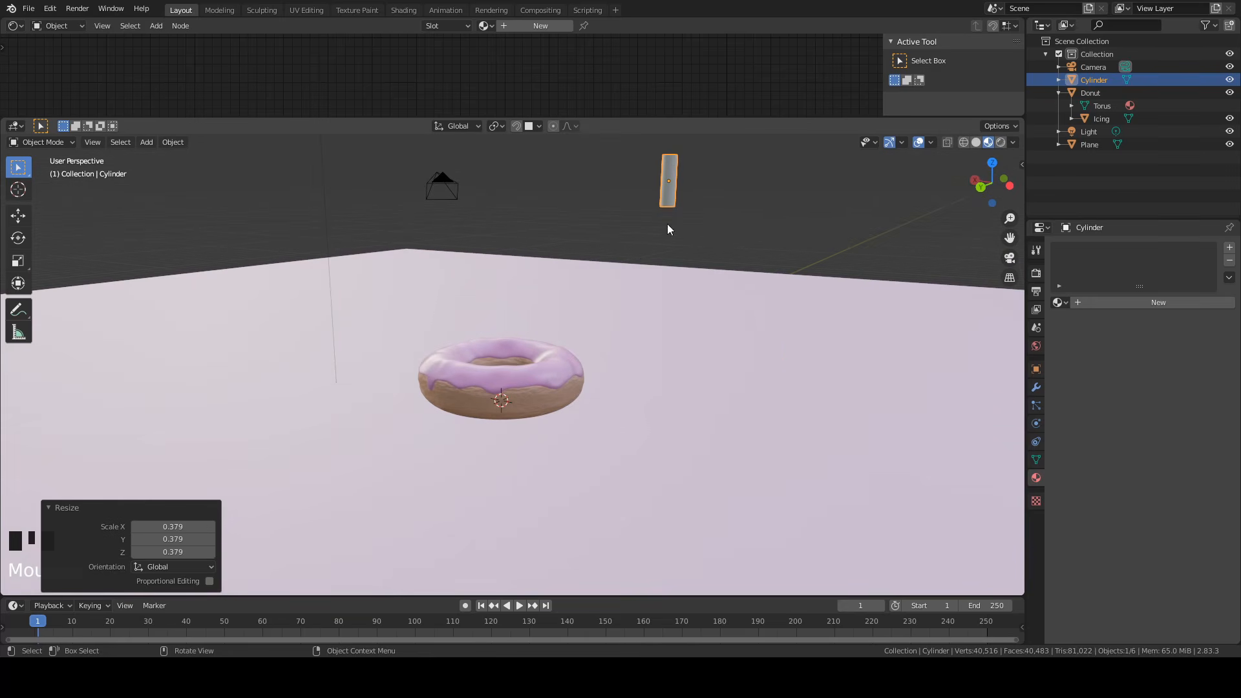
middle_drag(686, 223, 629, 373)
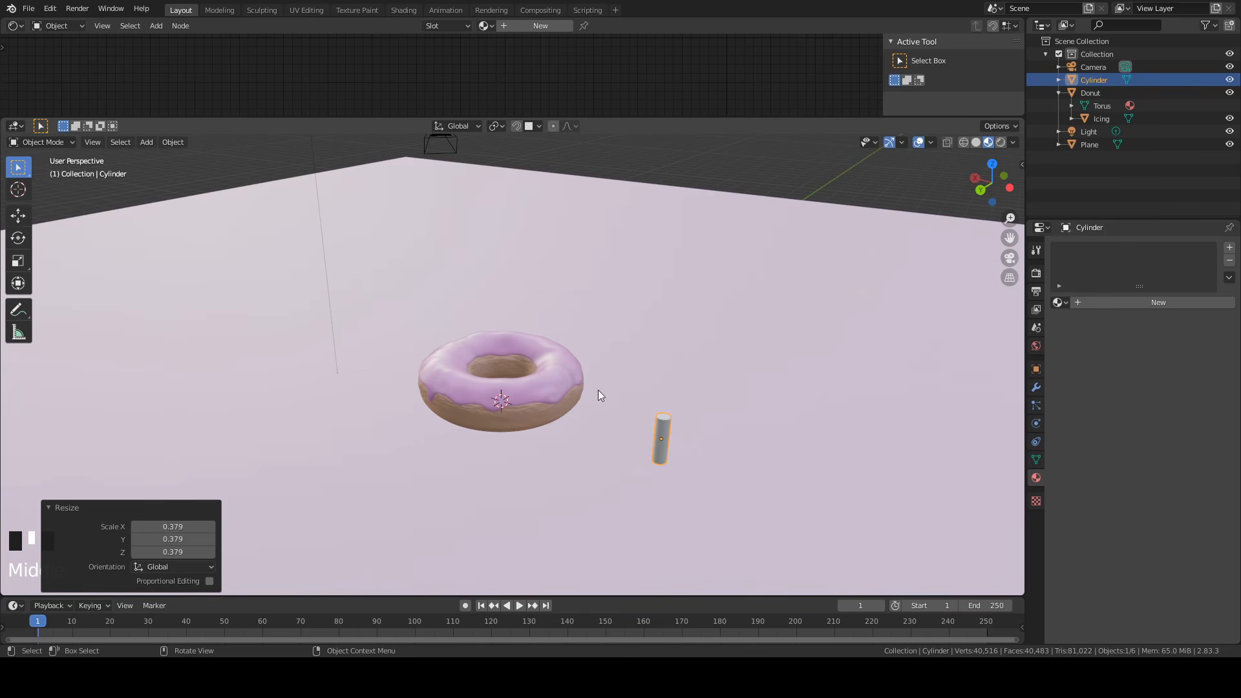
middle_drag(598, 390, 762, 227)
click(584, 183)
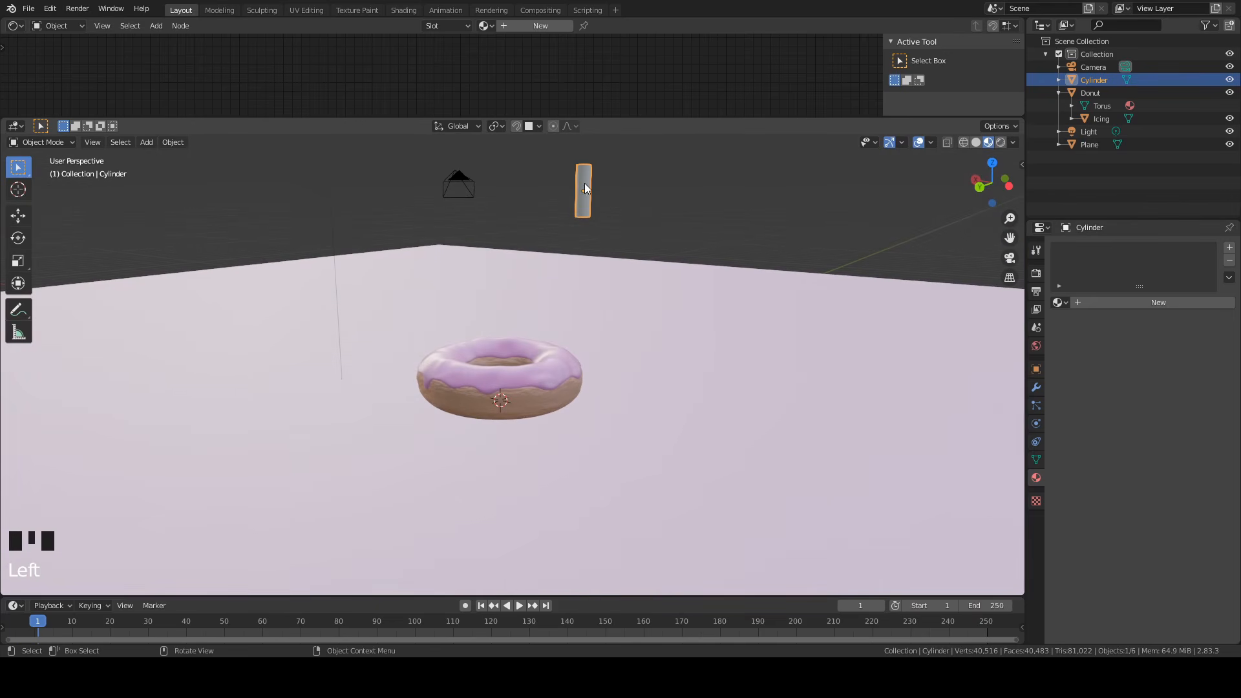
middle_drag(584, 183, 655, 200)
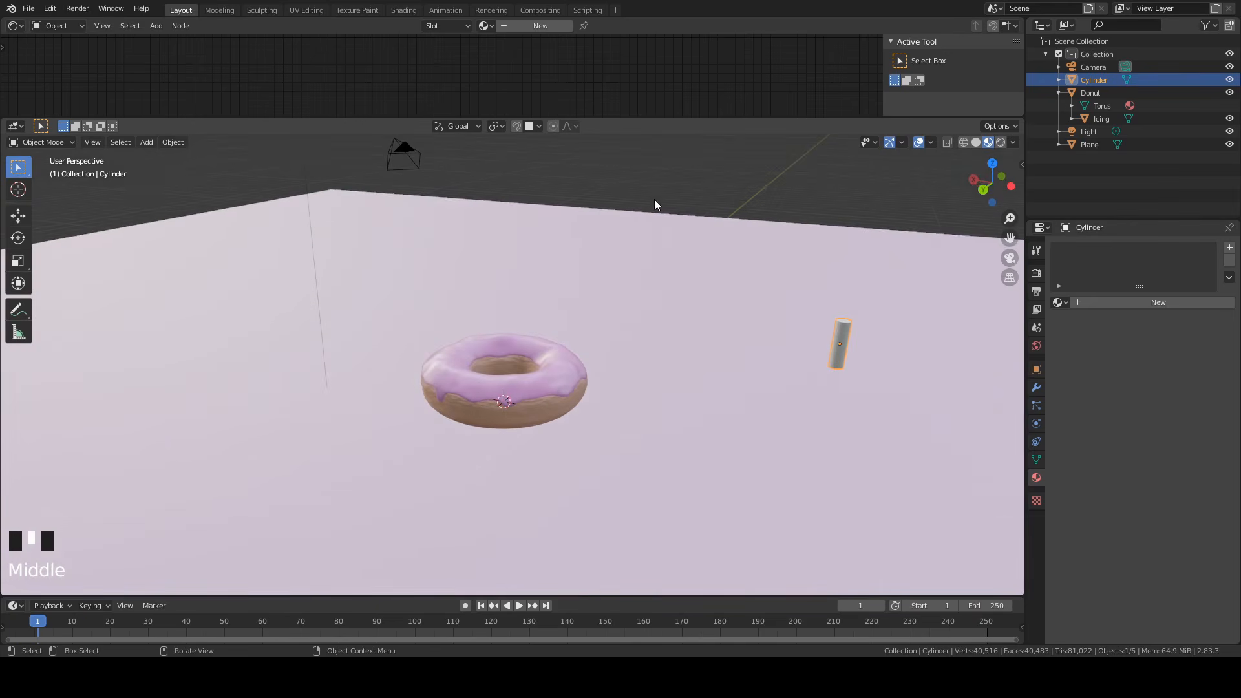
Add a particle system to the icing, set it to Hair and enable its Advanced options.
click(543, 394)
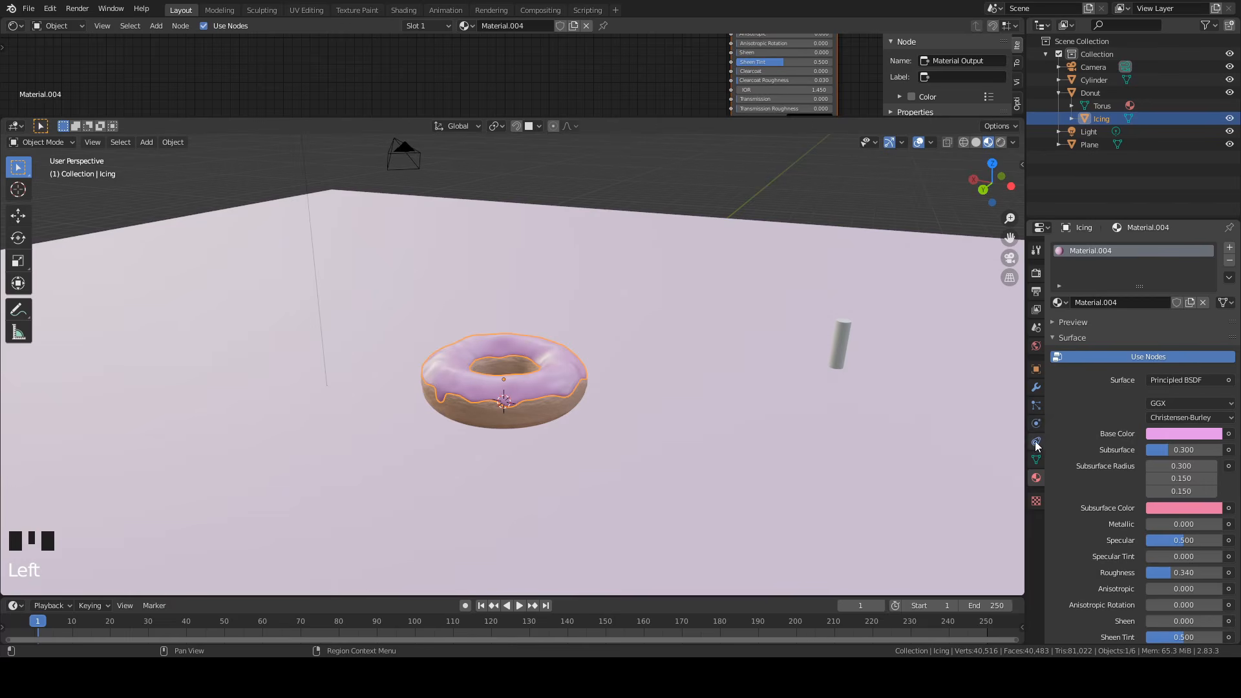
click(1038, 408)
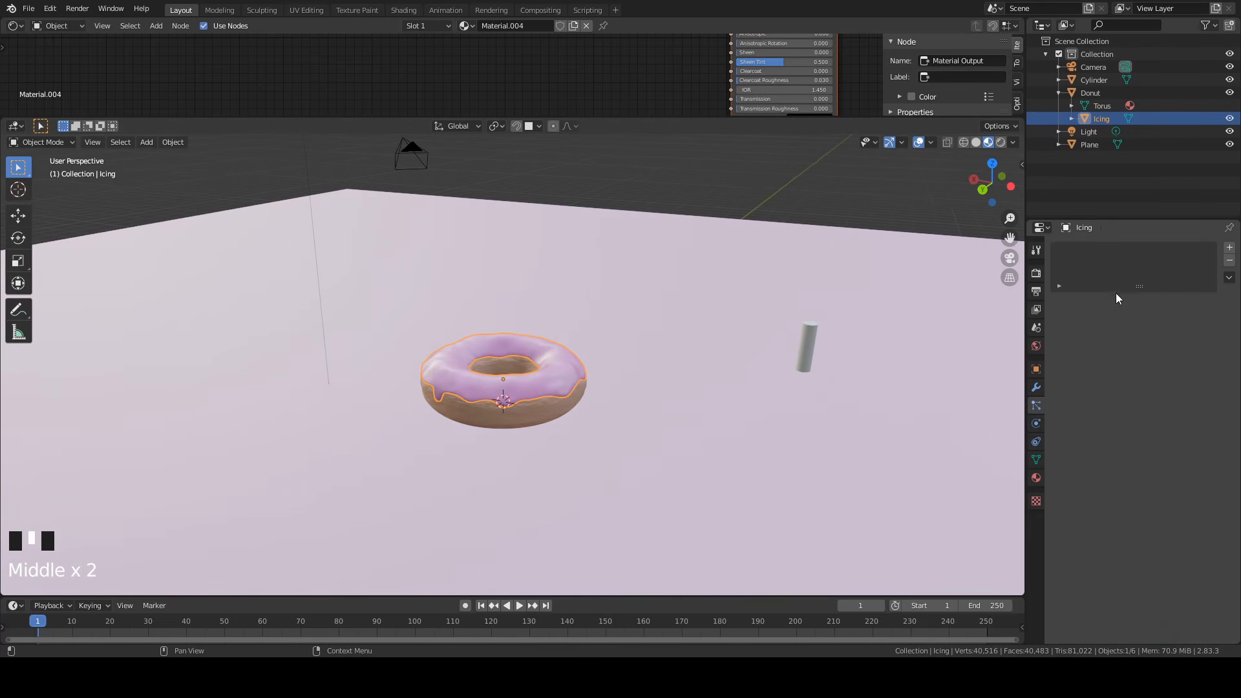
click(1230, 248)
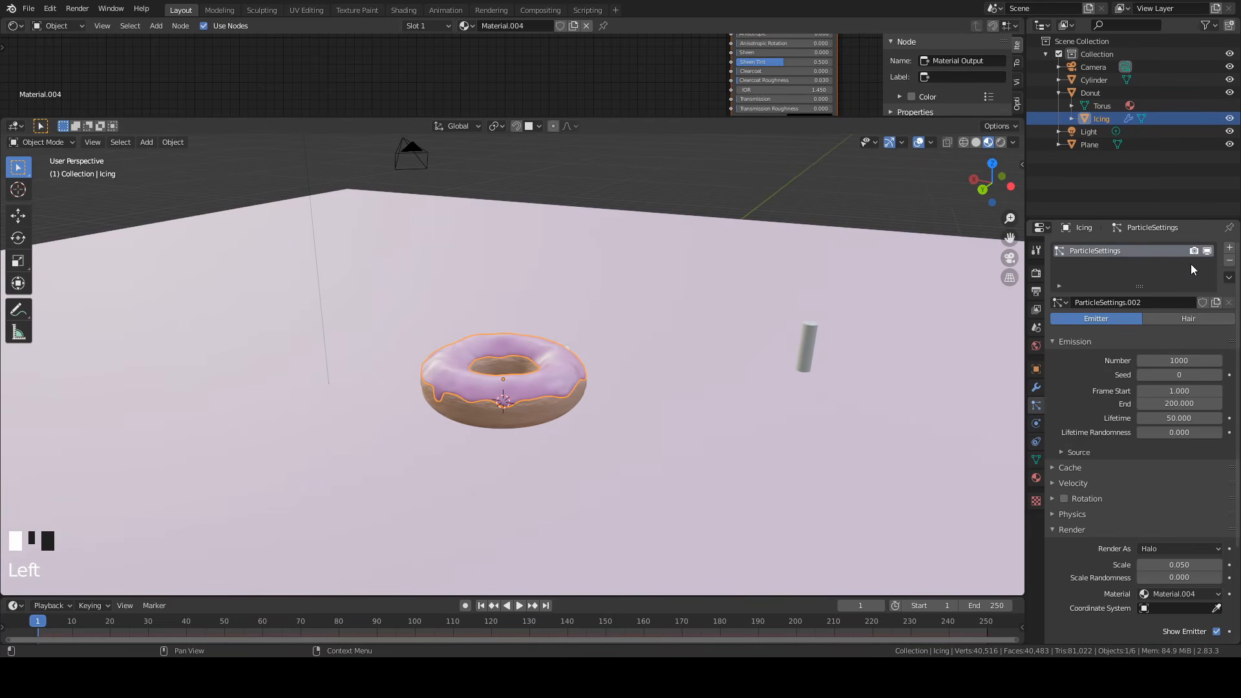
click(1188, 320)
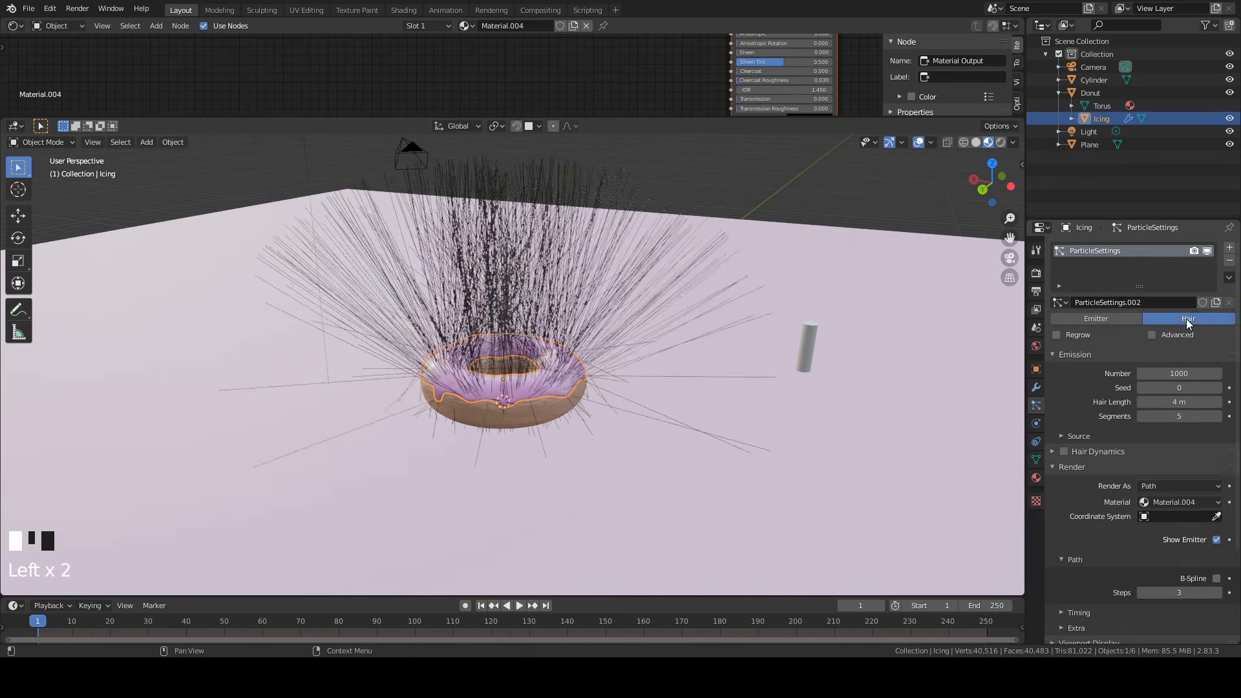
click(1158, 337)
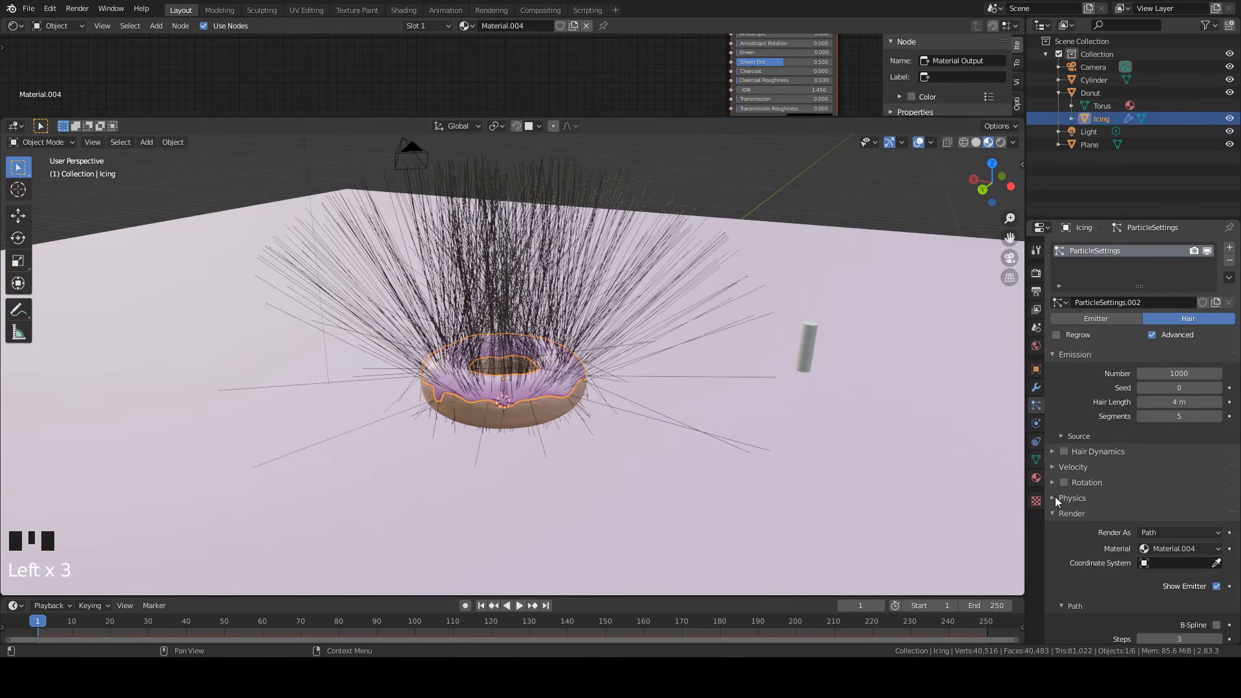
Render the icing's hair particles as an object, with the Cylinder as the instance object.
scroll(1085, 498, down, 2)
click(1168, 481)
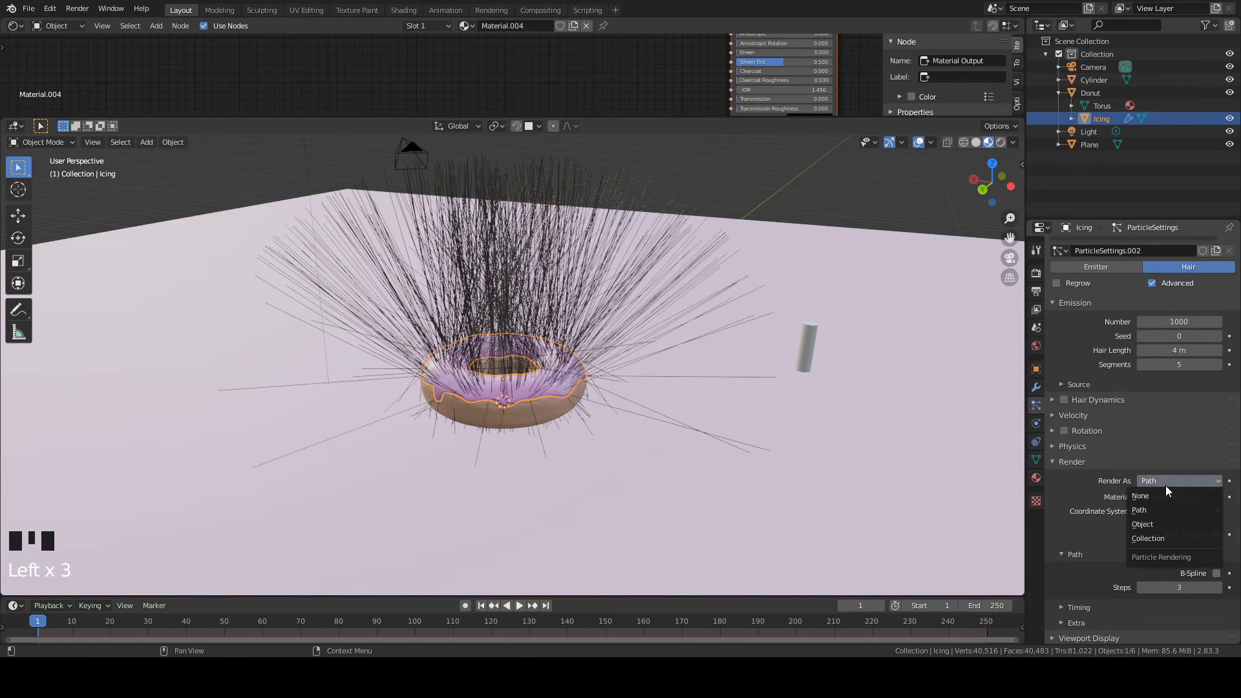
click(1170, 481)
click(1169, 525)
click(1176, 575)
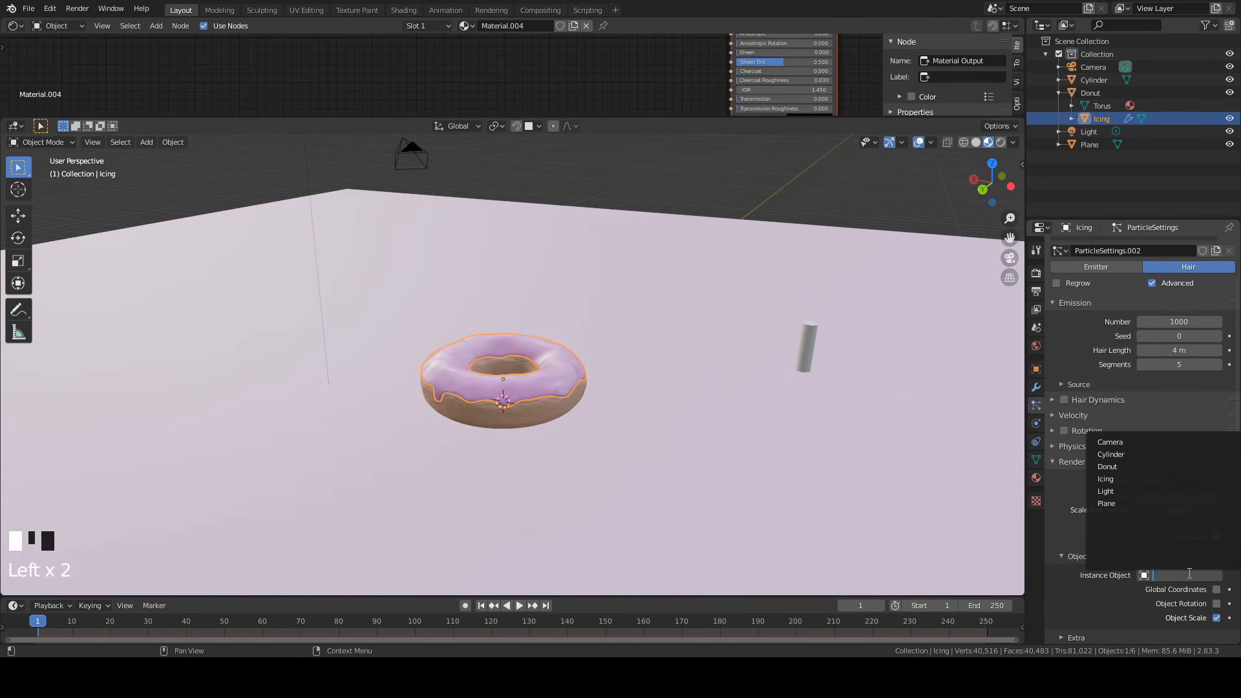
click(1157, 451)
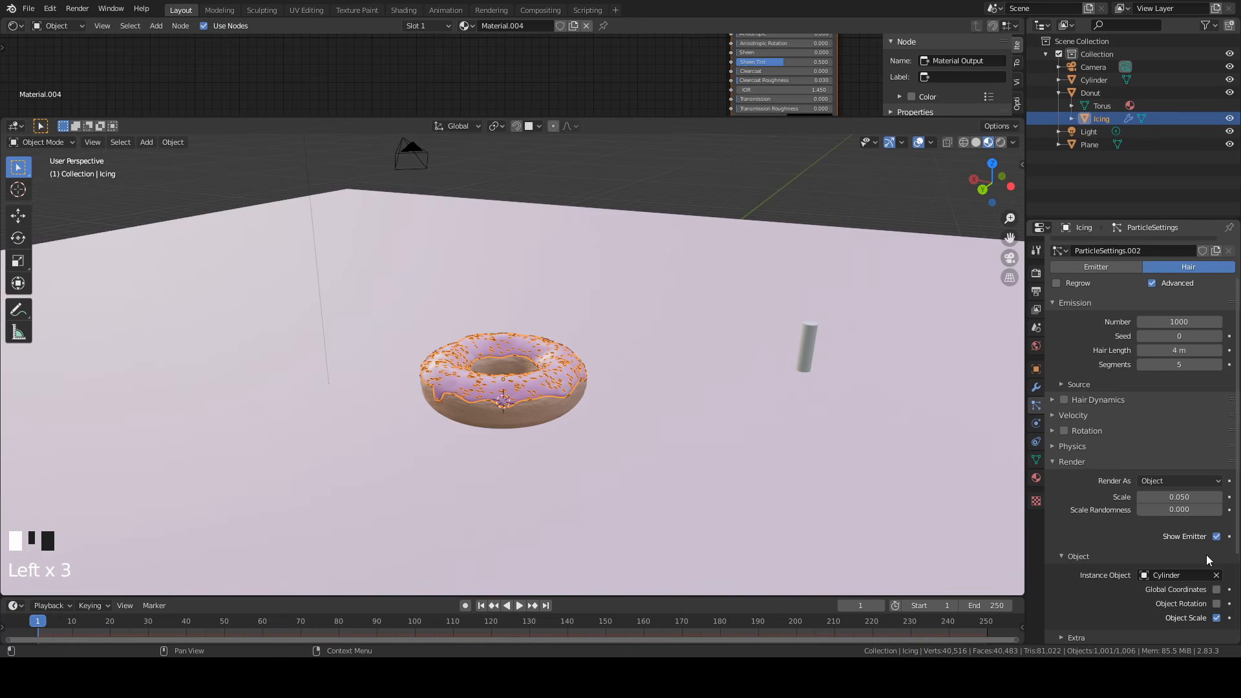
Set the sprinkle particles' render scale to 0.06 and their scale randomness to 0.1.
click(1185, 496)
click(1185, 496)
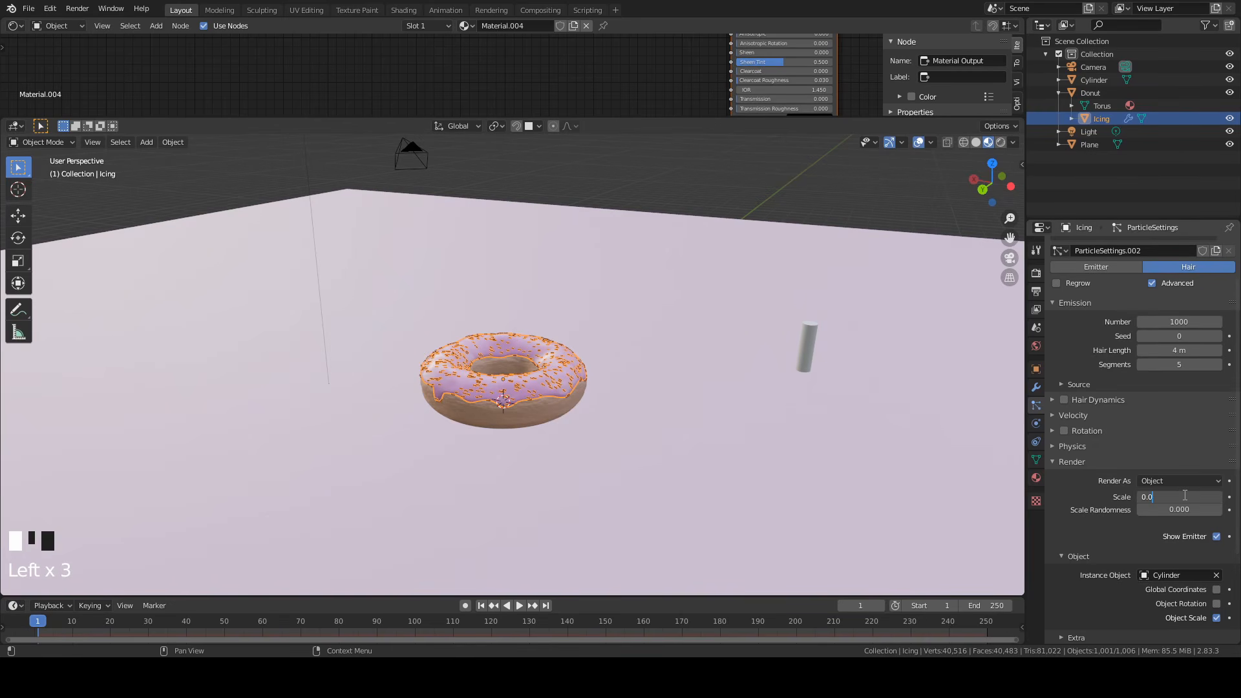
key(Return)
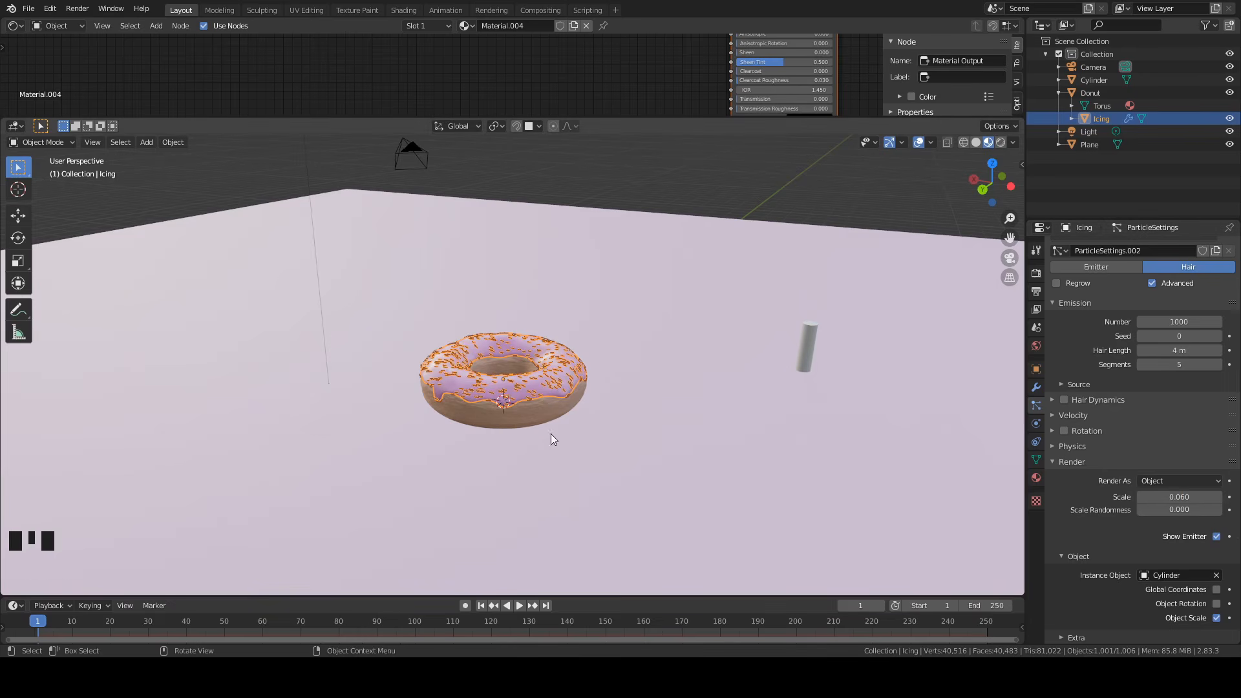
scroll(550, 433, up, 5)
scroll(657, 467, down, 3)
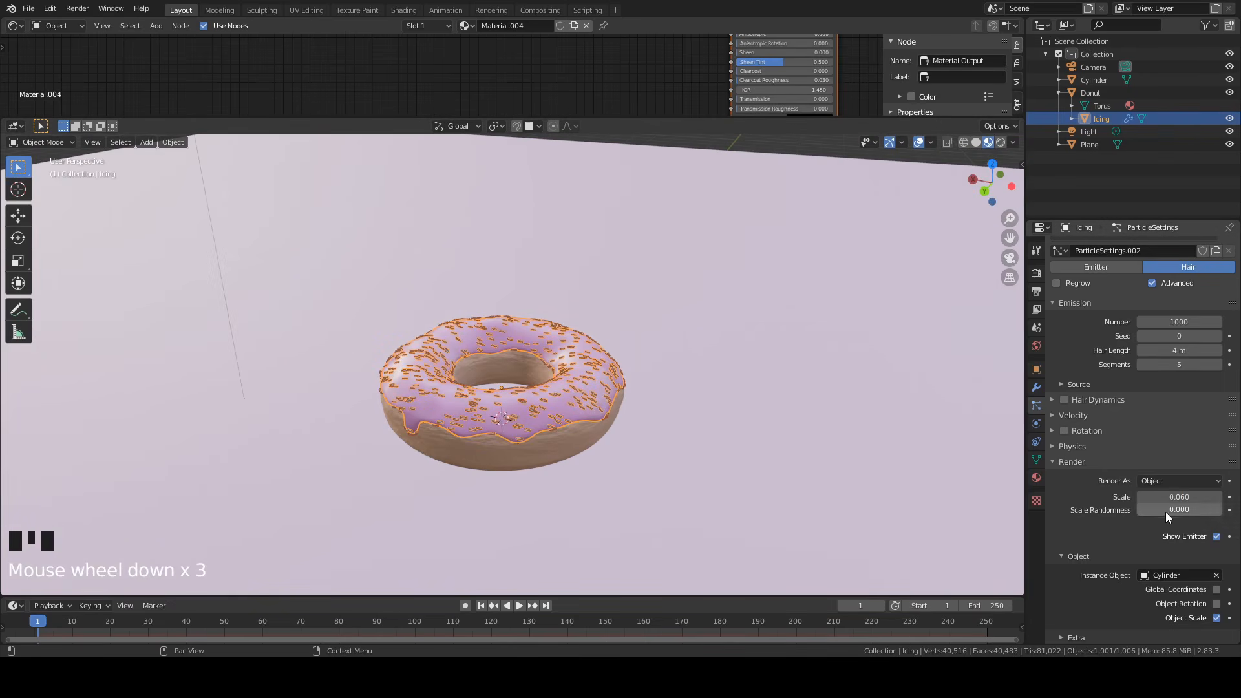
click(1169, 510)
text(0.1)
key(Return)
scroll(518, 533, up, 3)
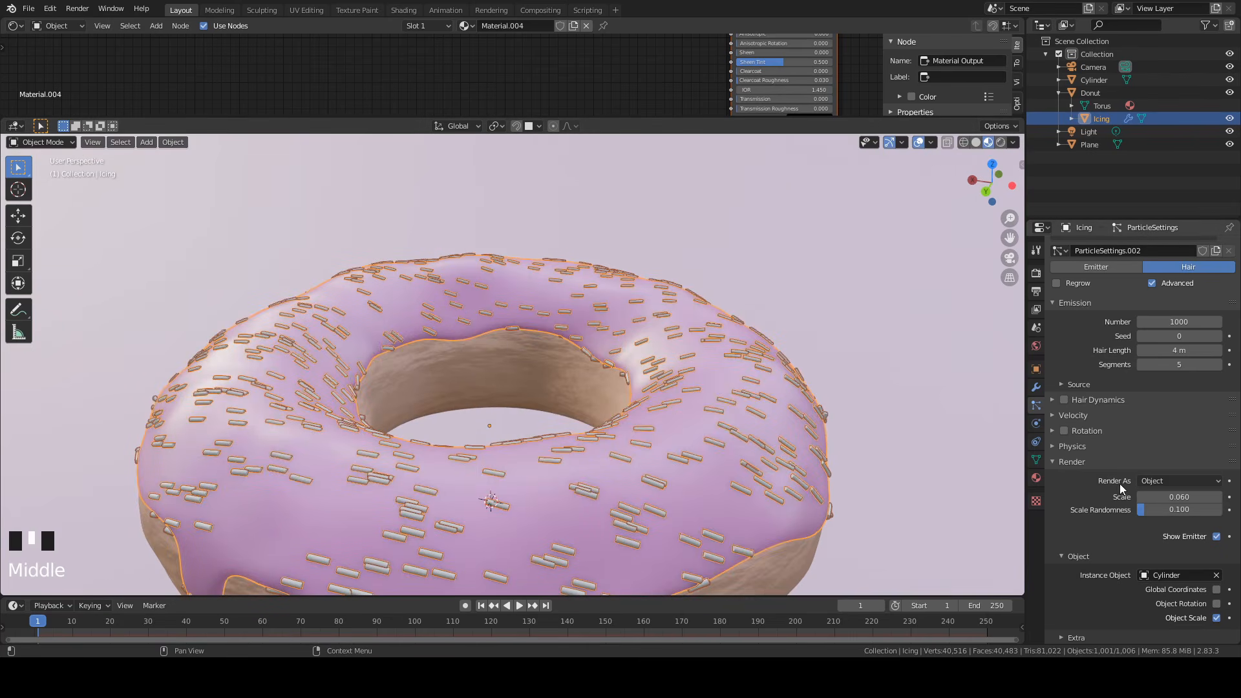
Enable rotation for the sprinkle particles and set the orientation axis to Normal.
click(1053, 431)
click(1064, 431)
click(1174, 452)
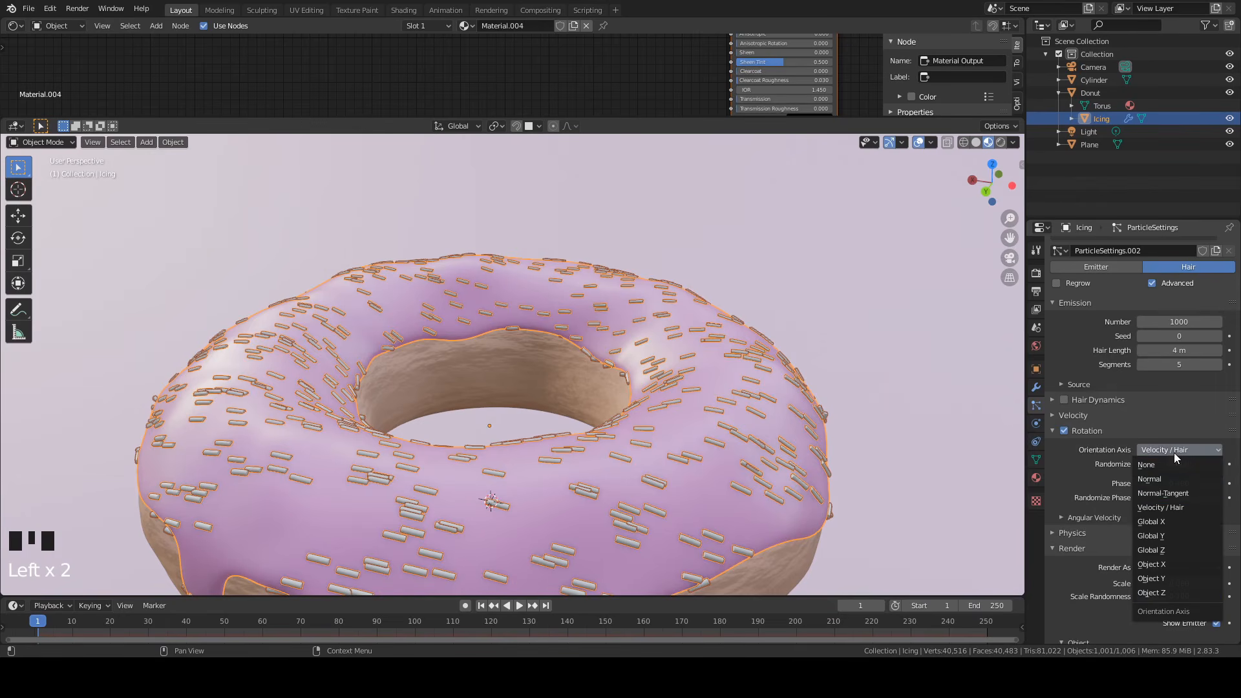
click(1161, 479)
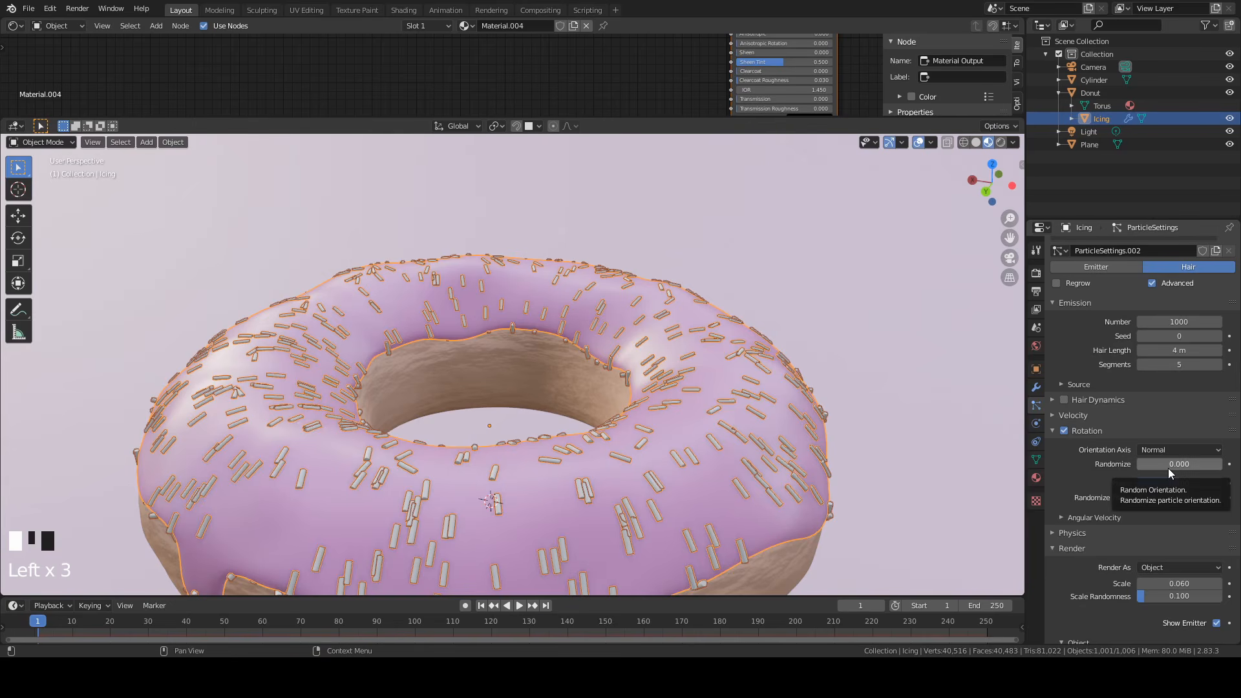
Set the particle rotation's Randomize to 0.1 and Randomize Phase to 2.
click(1168, 464)
text(0)
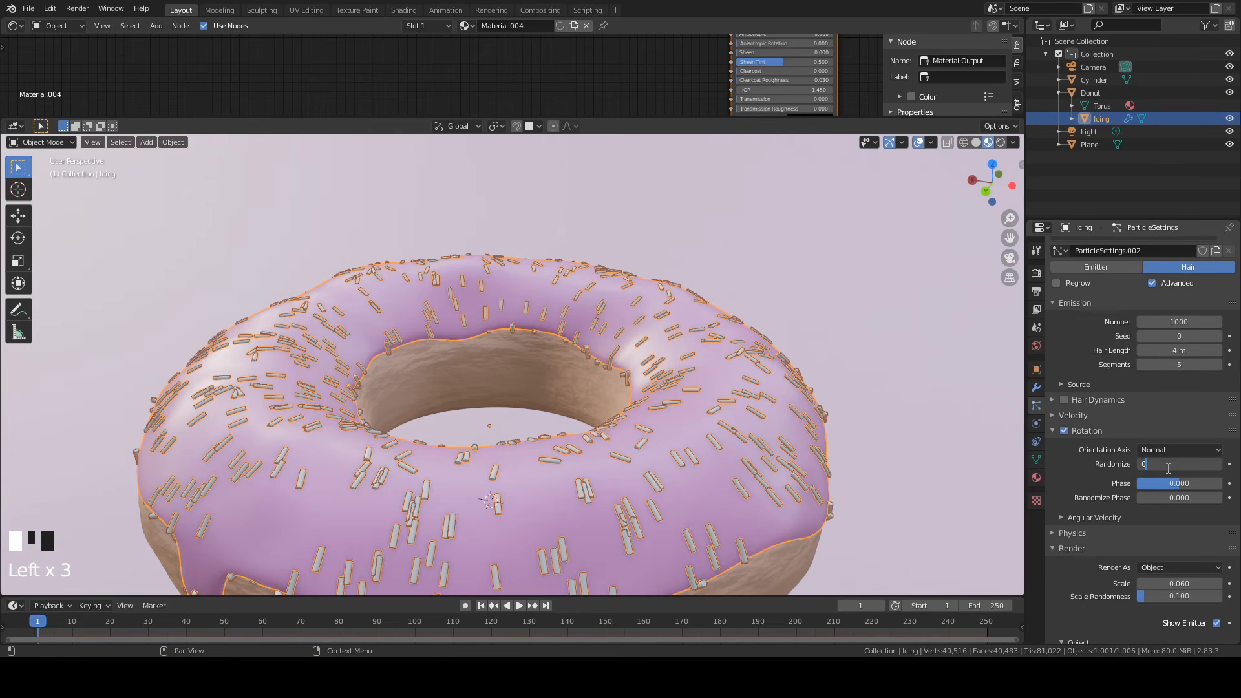
text(.1)
click(1170, 473)
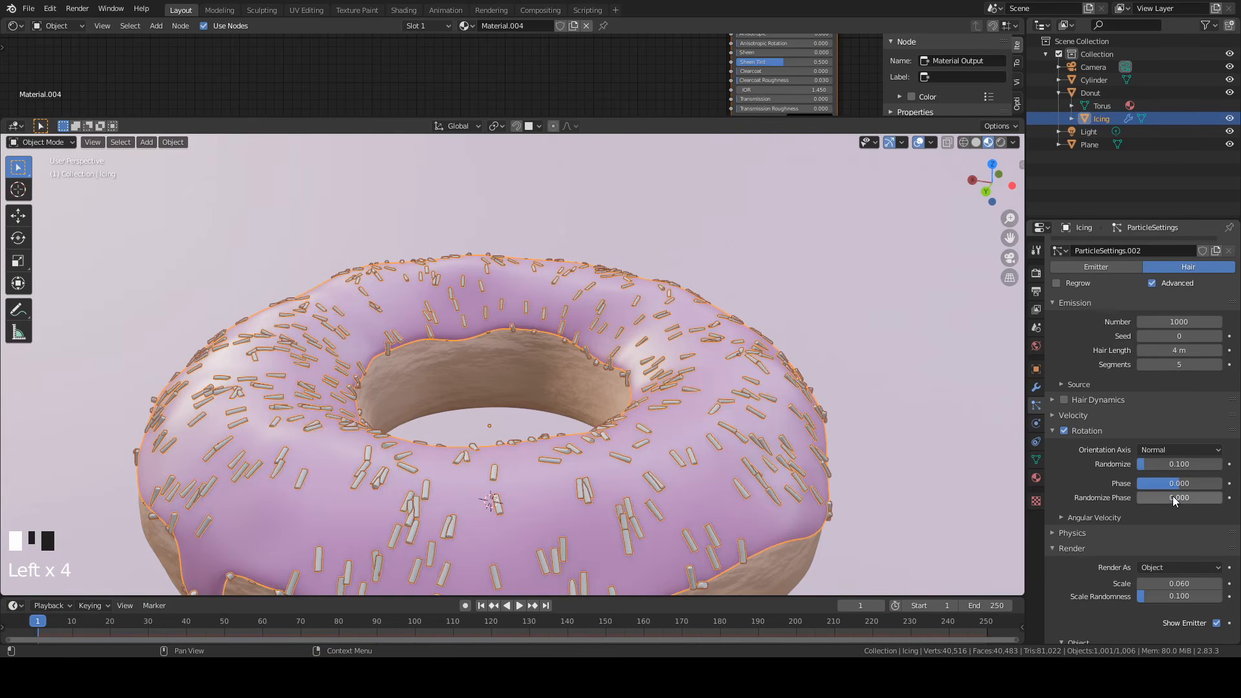
click(1173, 498)
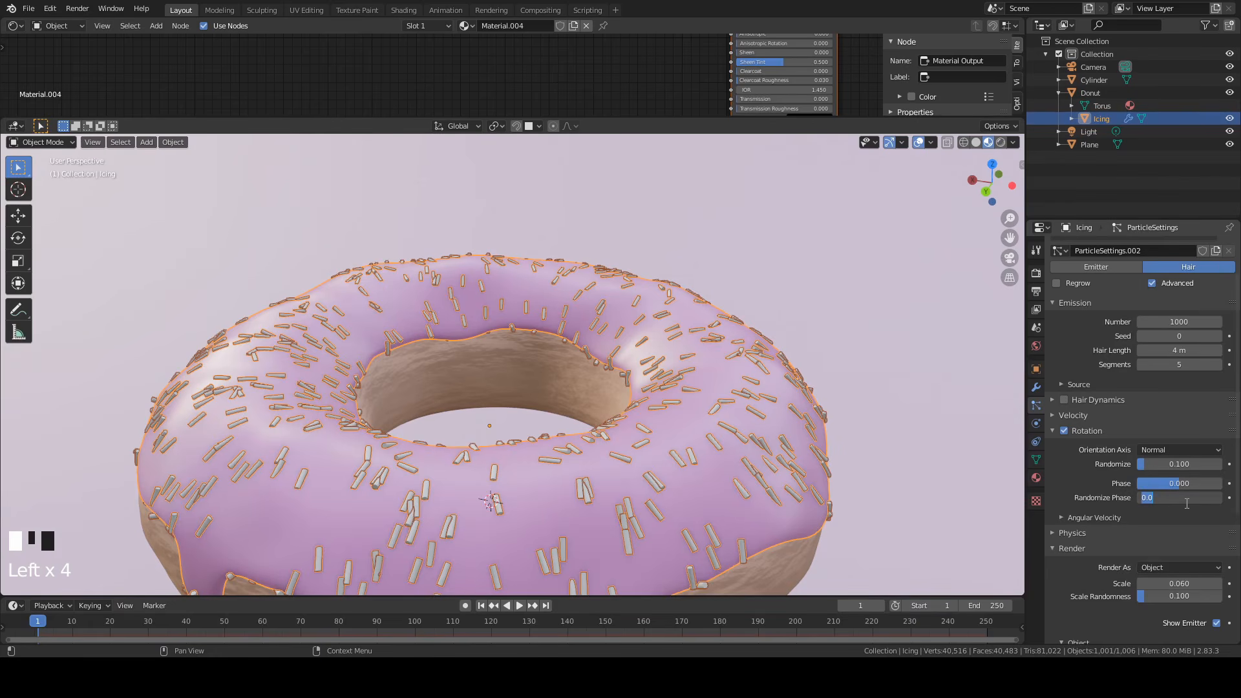
text(2)
click(1186, 502)
Examine the distribution and orientation of the sprinkles on the icing from several sides, up close and from afar.
scroll(691, 413, down, 2)
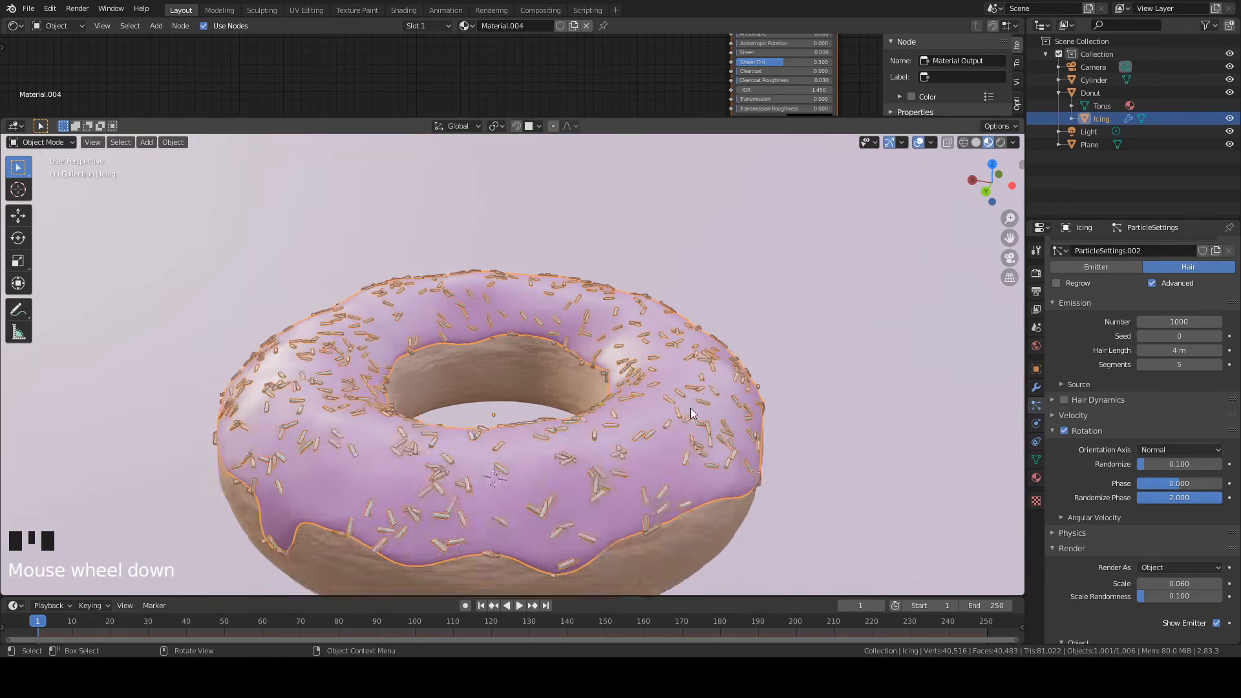
scroll(692, 413, down, 1)
middle_drag(692, 414, 710, 433)
scroll(667, 468, up, 3)
middle_drag(667, 468, 623, 429)
scroll(623, 429, up, 1)
scroll(543, 404, up, 1)
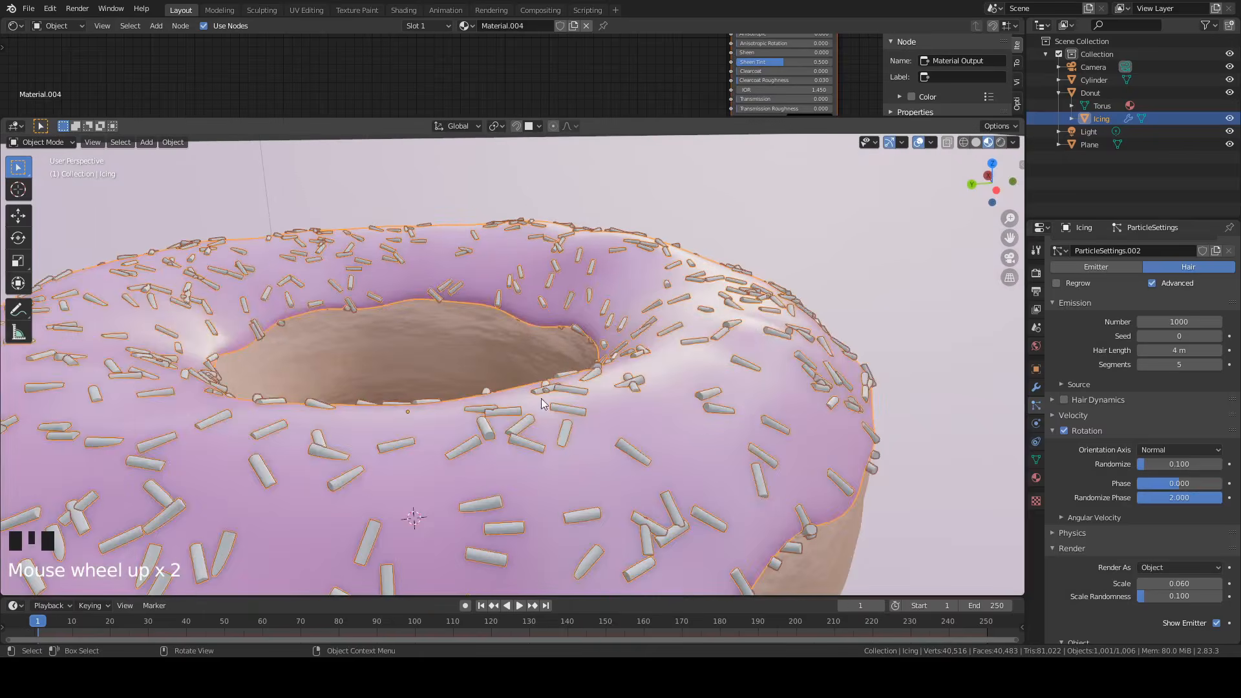
middle_drag(543, 404, 583, 367)
scroll(446, 414, down, 3)
scroll(511, 412, down, 1)
scroll(522, 393, up, 5)
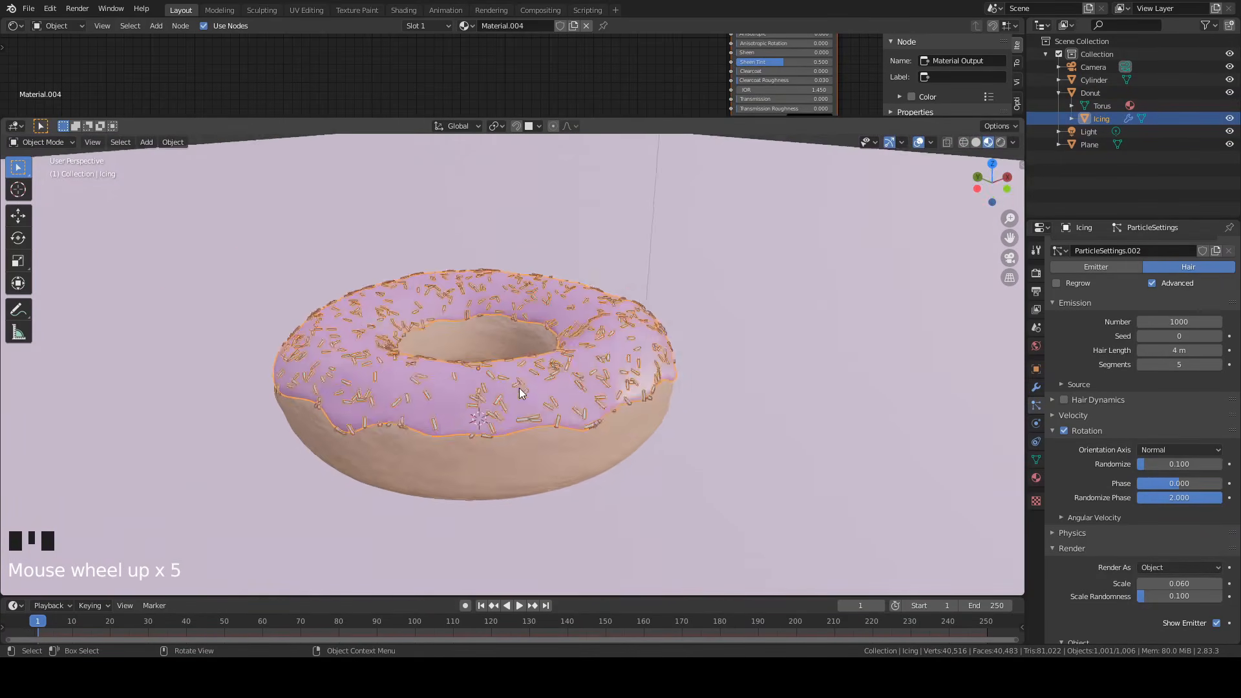
scroll(522, 392, up, 3)
click(514, 405)
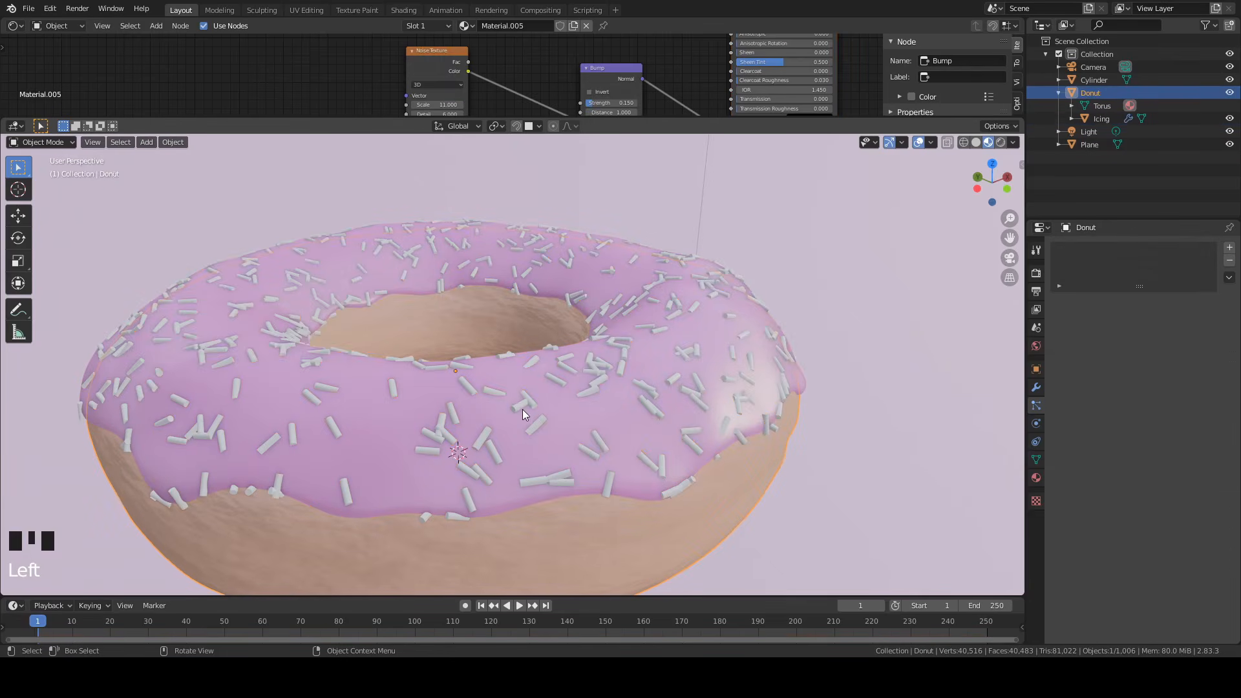
middle_drag(506, 405, 539, 425)
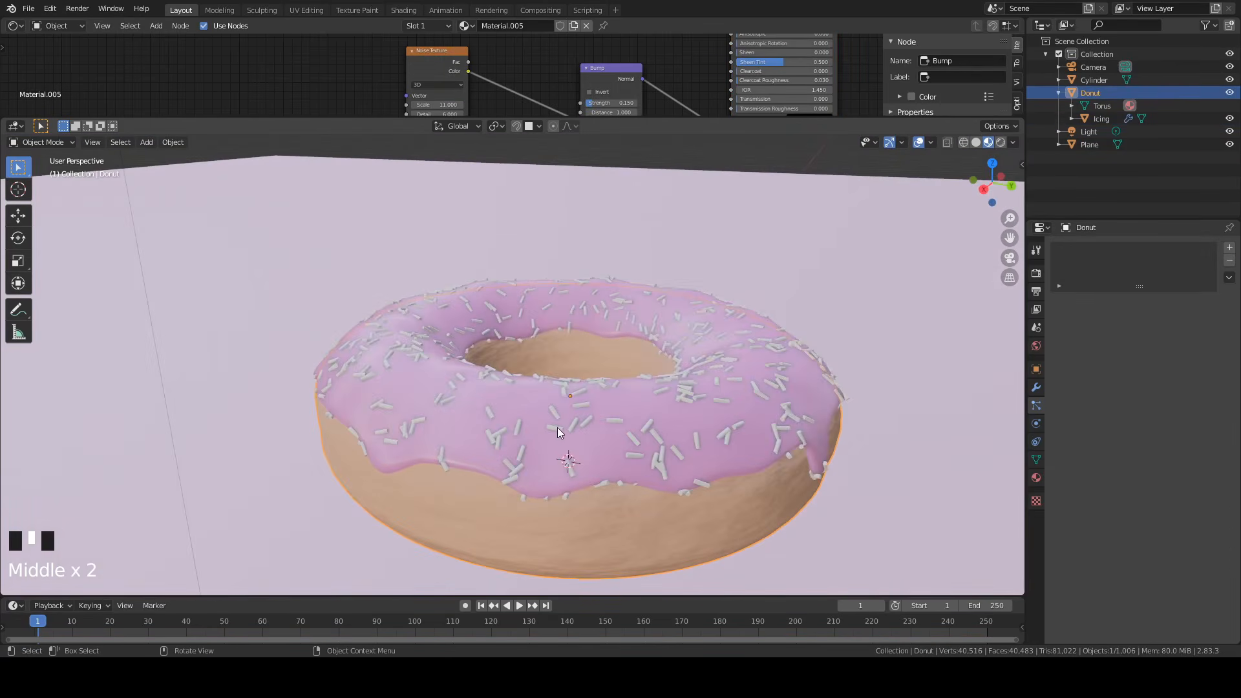
scroll(557, 428, down, 11)
scroll(708, 285, up, 2)
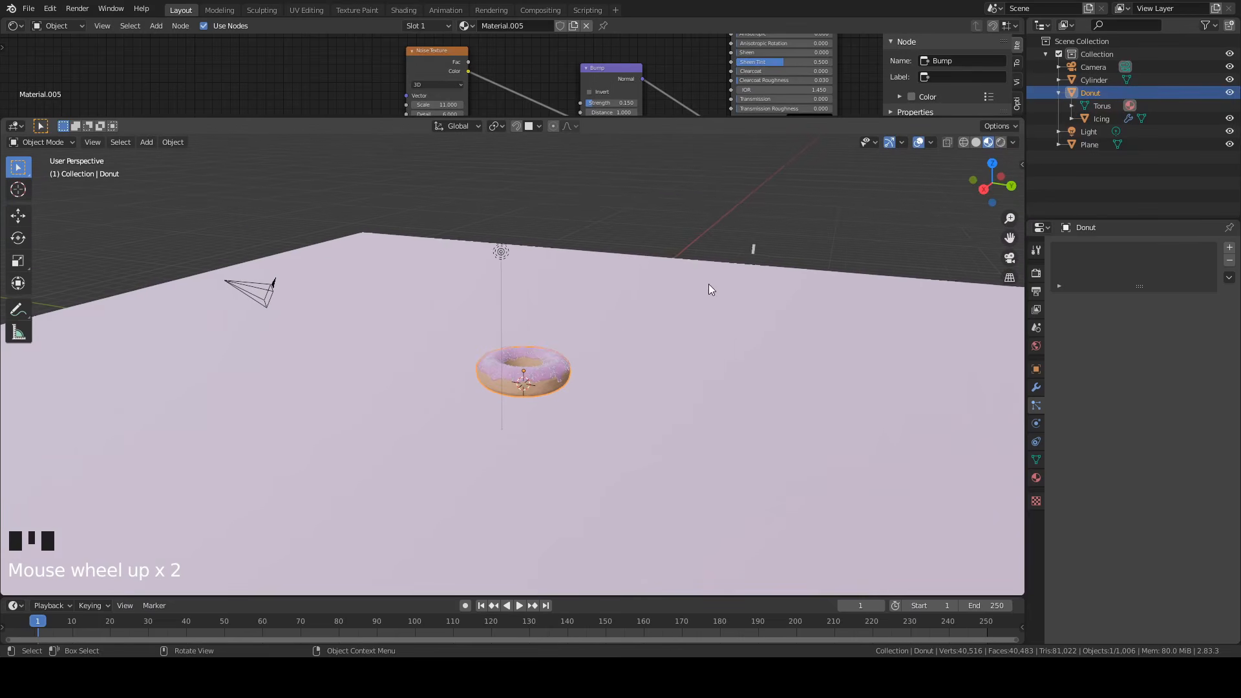
Give the cylinder sprinkle object a new material and enlarge the node editor.
click(754, 247)
middle_drag(753, 247, 745, 111)
drag(670, 117, 665, 246)
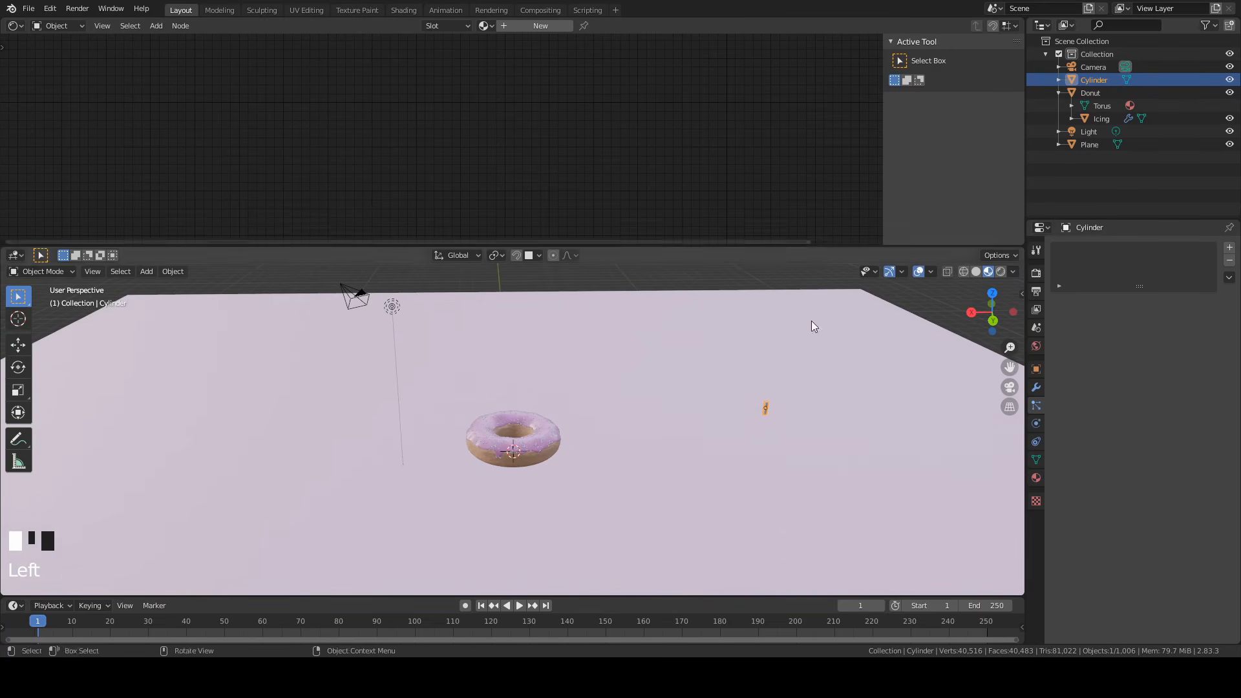
click(1036, 481)
click(1114, 302)
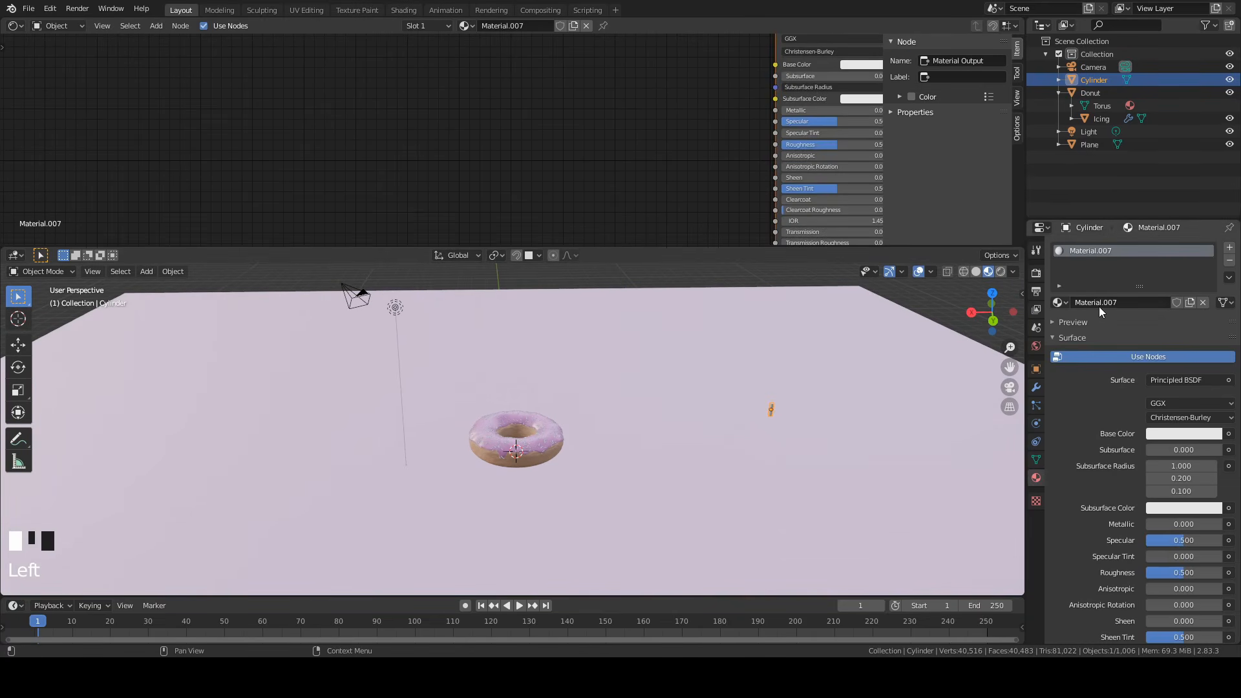
scroll(537, 479, up, 6)
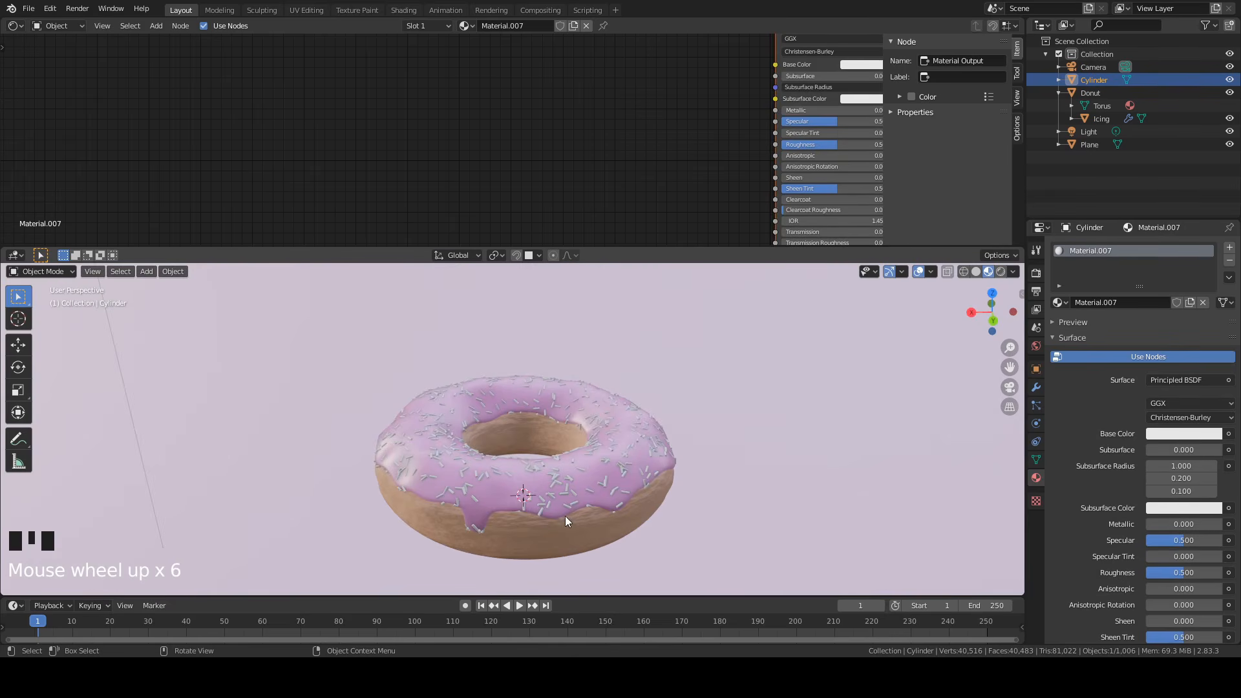
scroll(466, 476, down, 4)
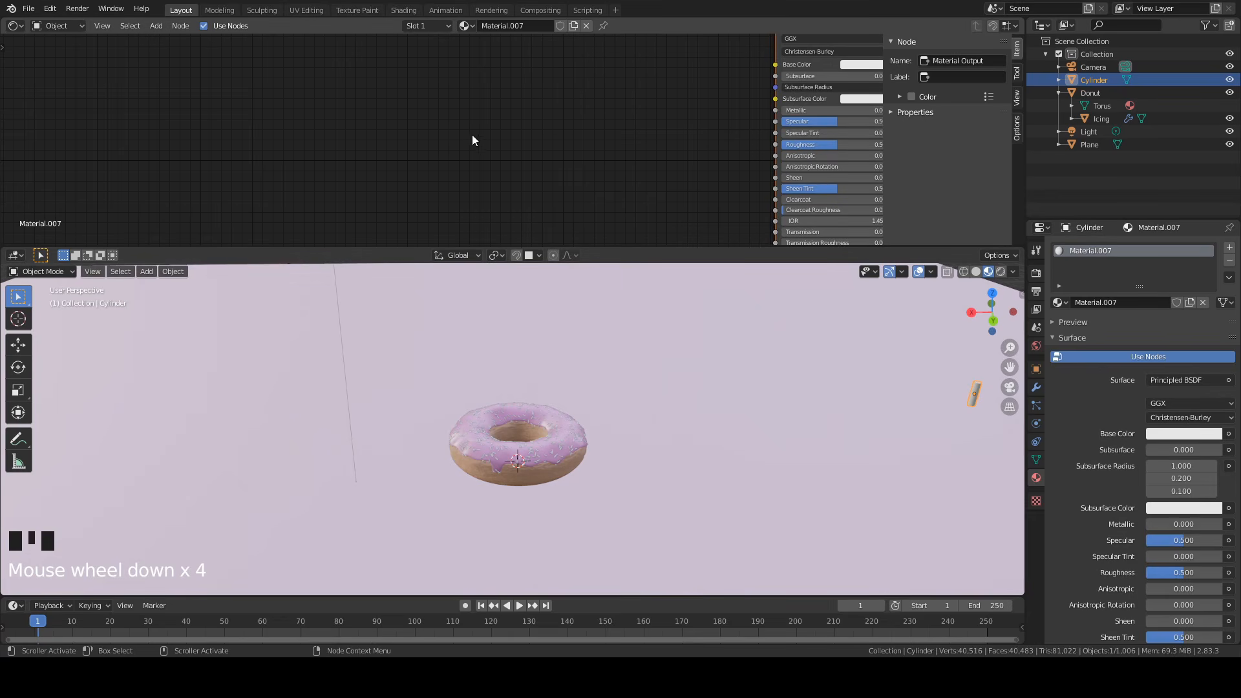
Add an Object Info node to the cylinder's material, well before the Principled BSDF.
scroll(524, 165, down, 4)
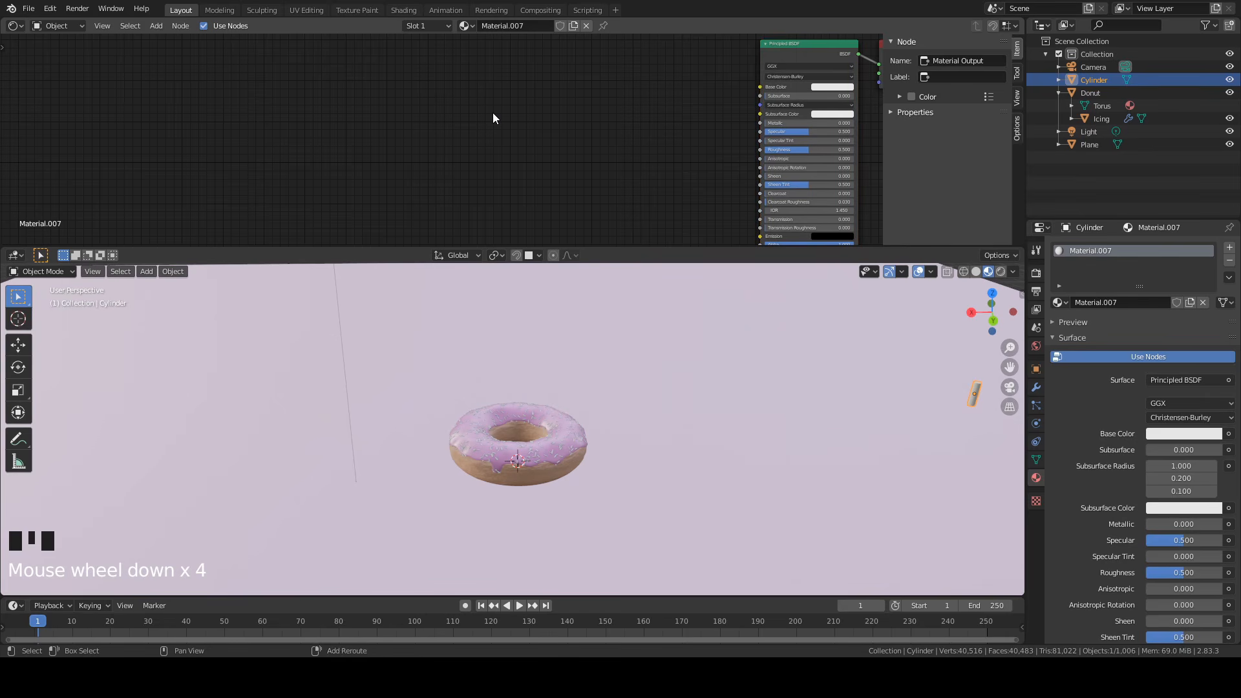
key(shift+a)
mouse_move(457, 199)
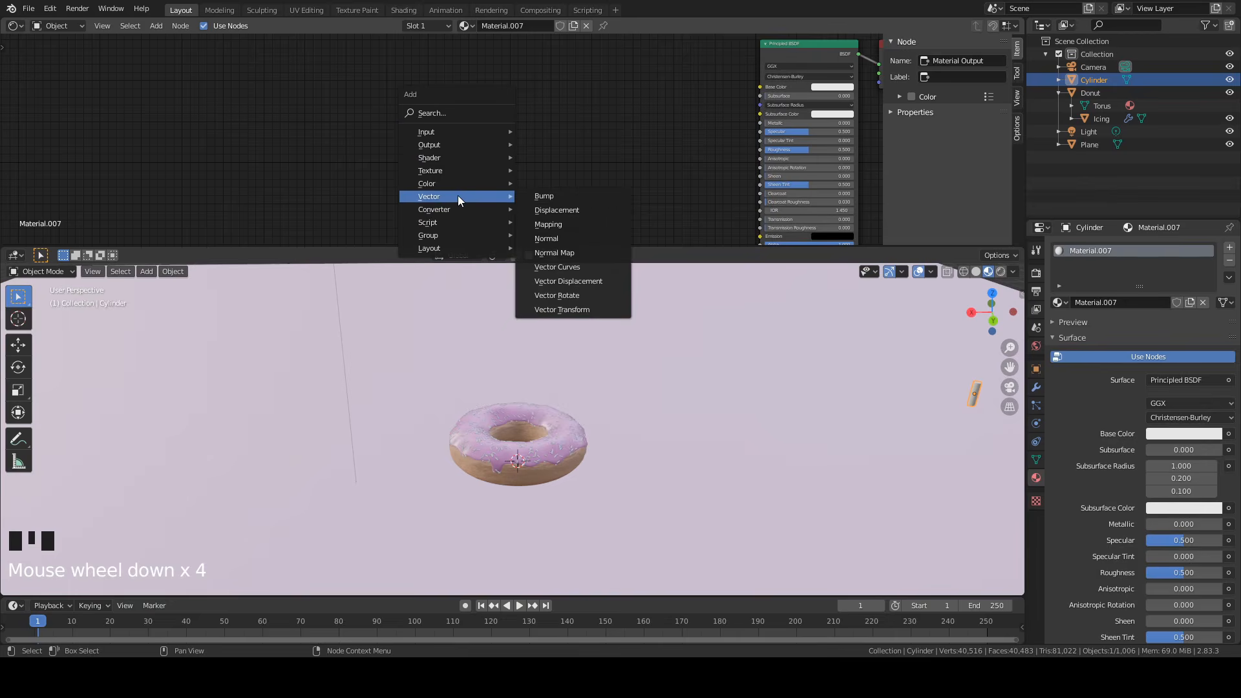
mouse_move(444, 130)
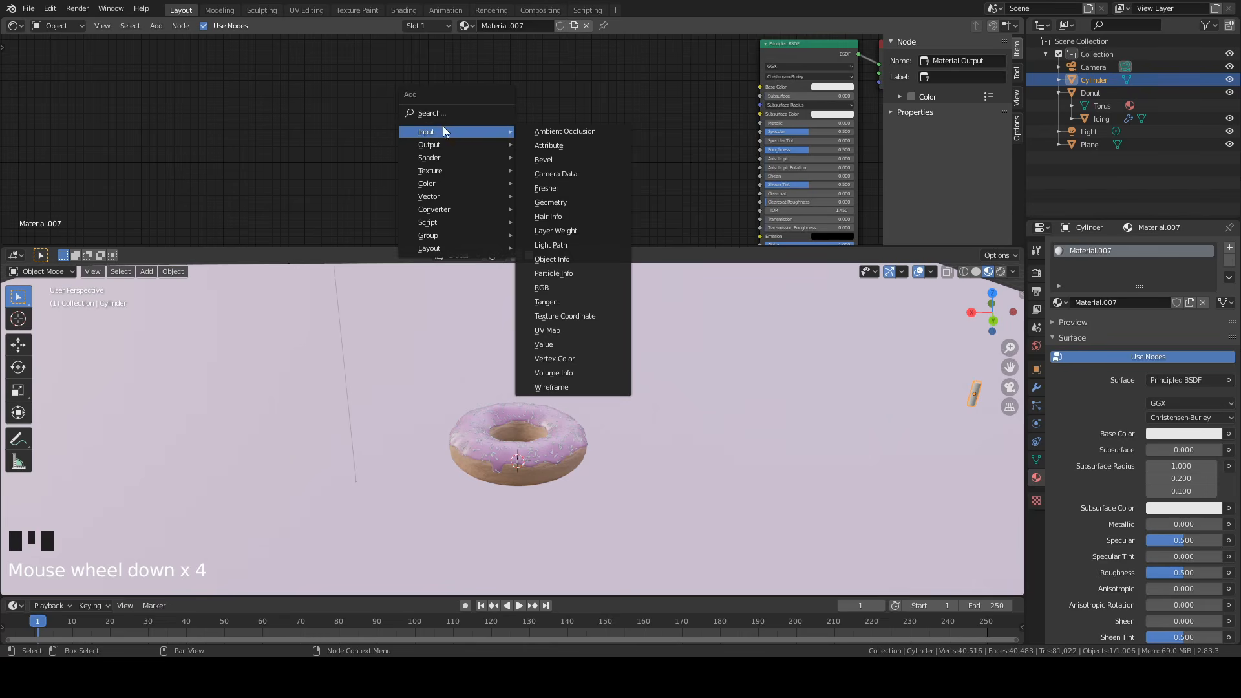
click(554, 259)
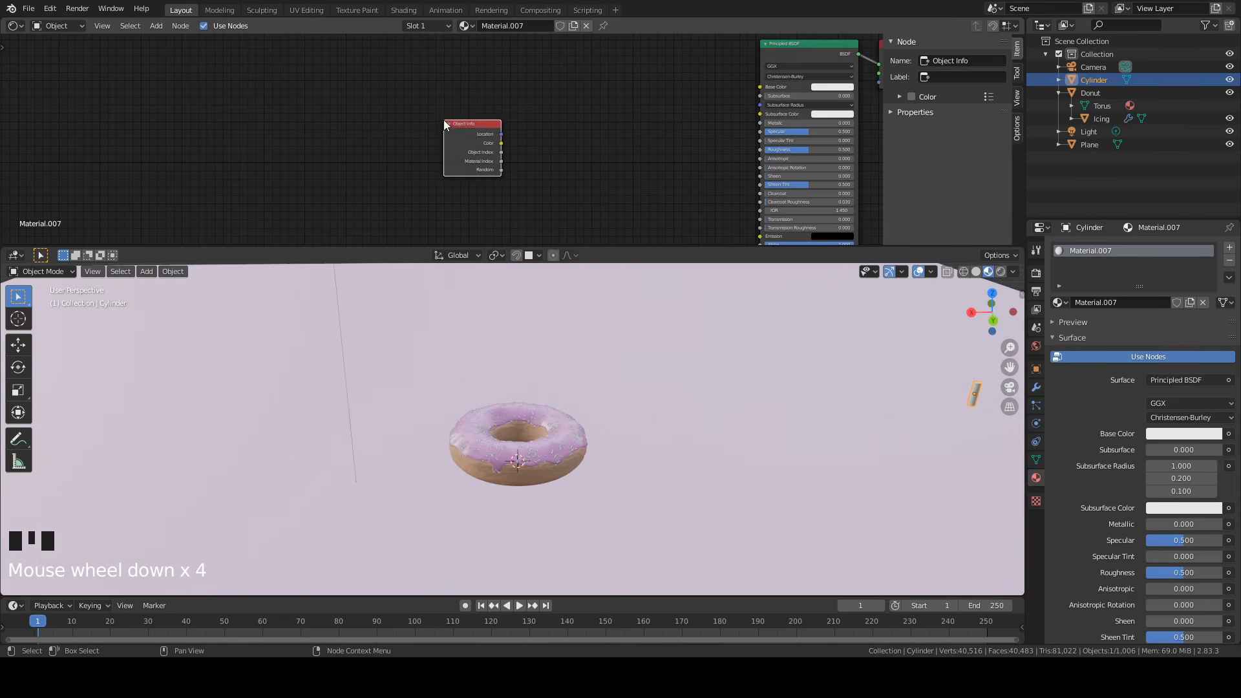
click(443, 119)
Add a ColorRamp node between the Object Info node and the Principled BSDF.
key(shift+a)
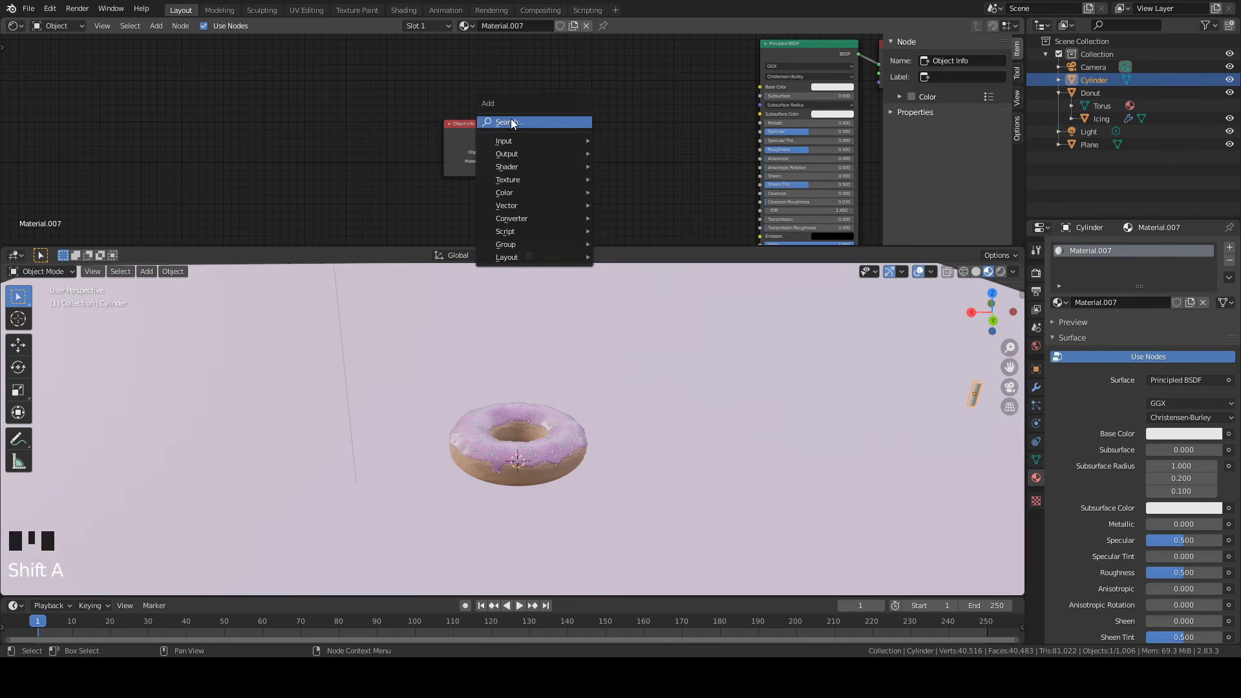
click(512, 123)
text(color)
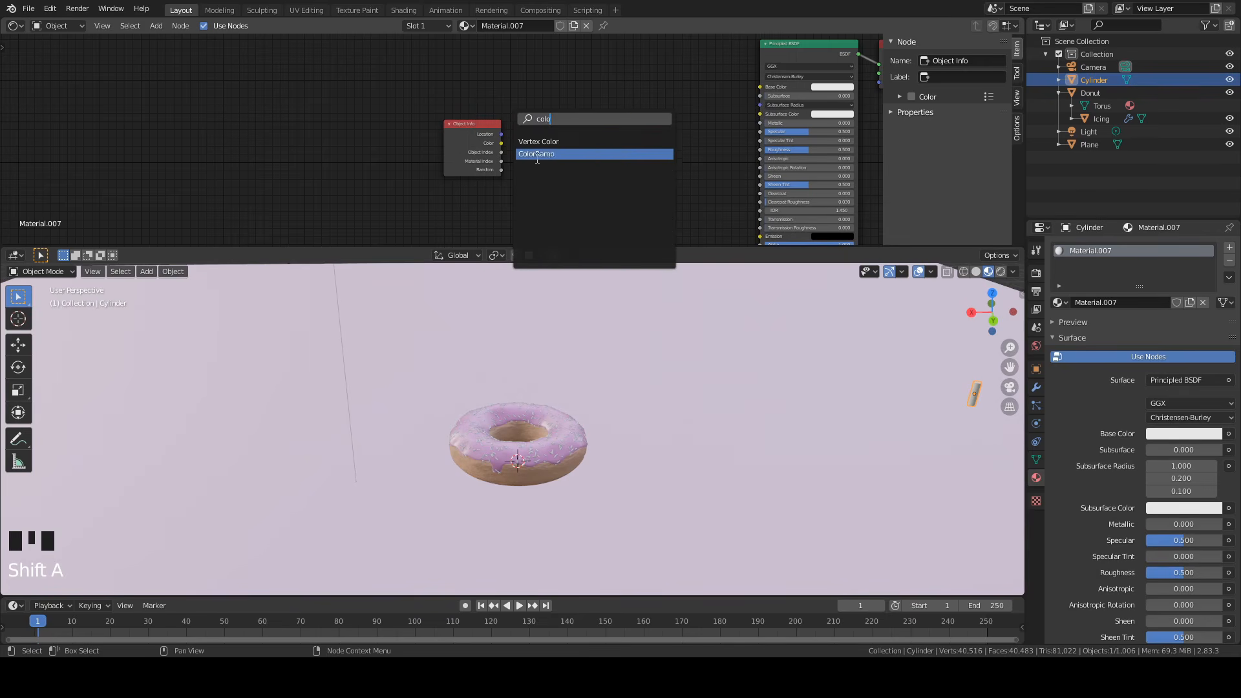
click(536, 155)
click(601, 135)
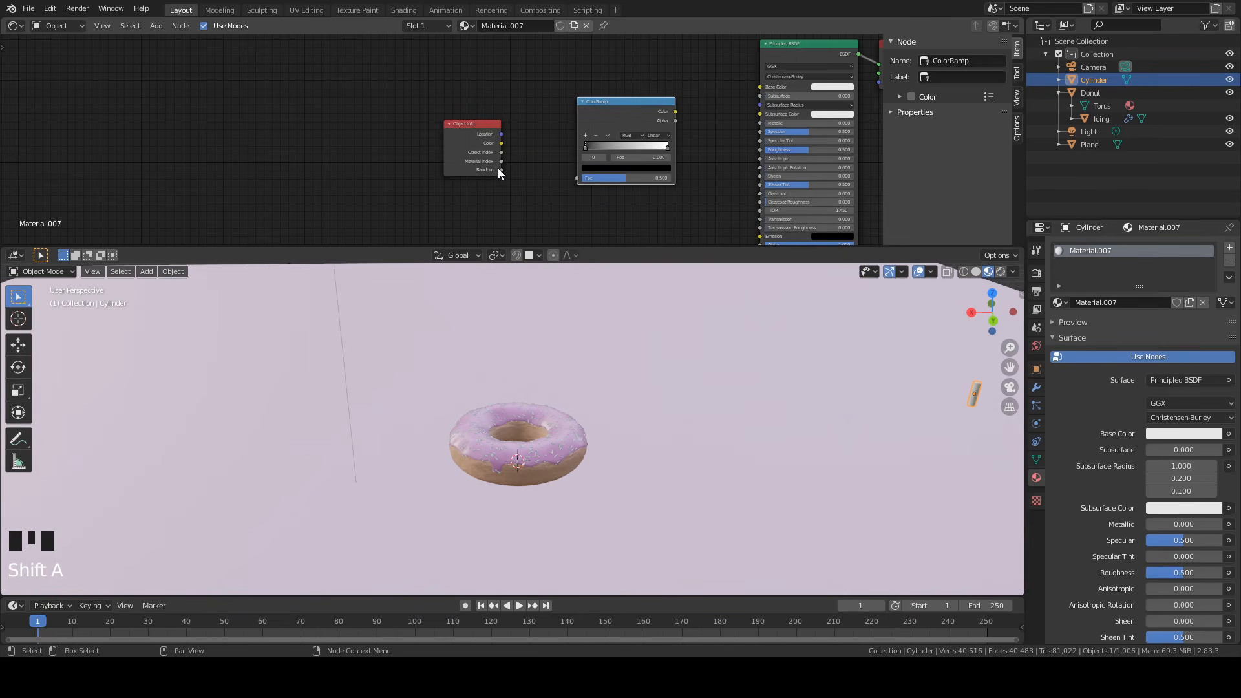
Connect the Object Info's Random output to the ColorRamp's Fac, and the ramp's Color to the shader's Base Color.
drag(500, 170, 577, 178)
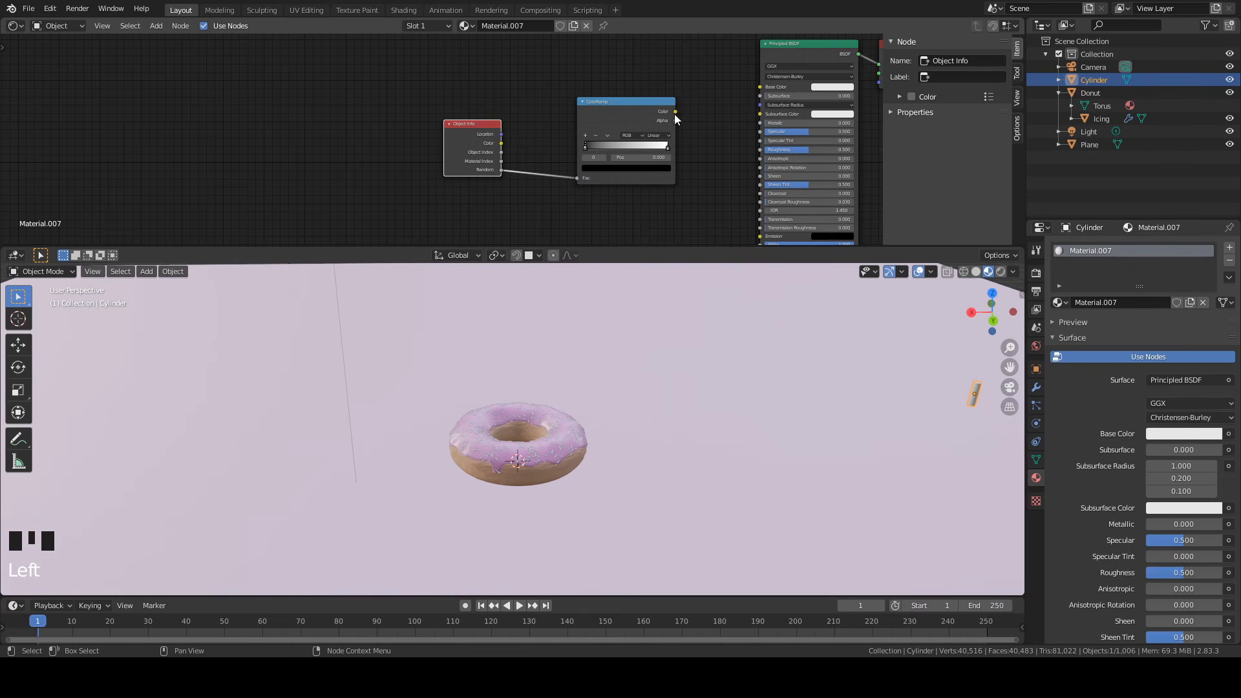
drag(674, 112, 760, 86)
click(688, 40)
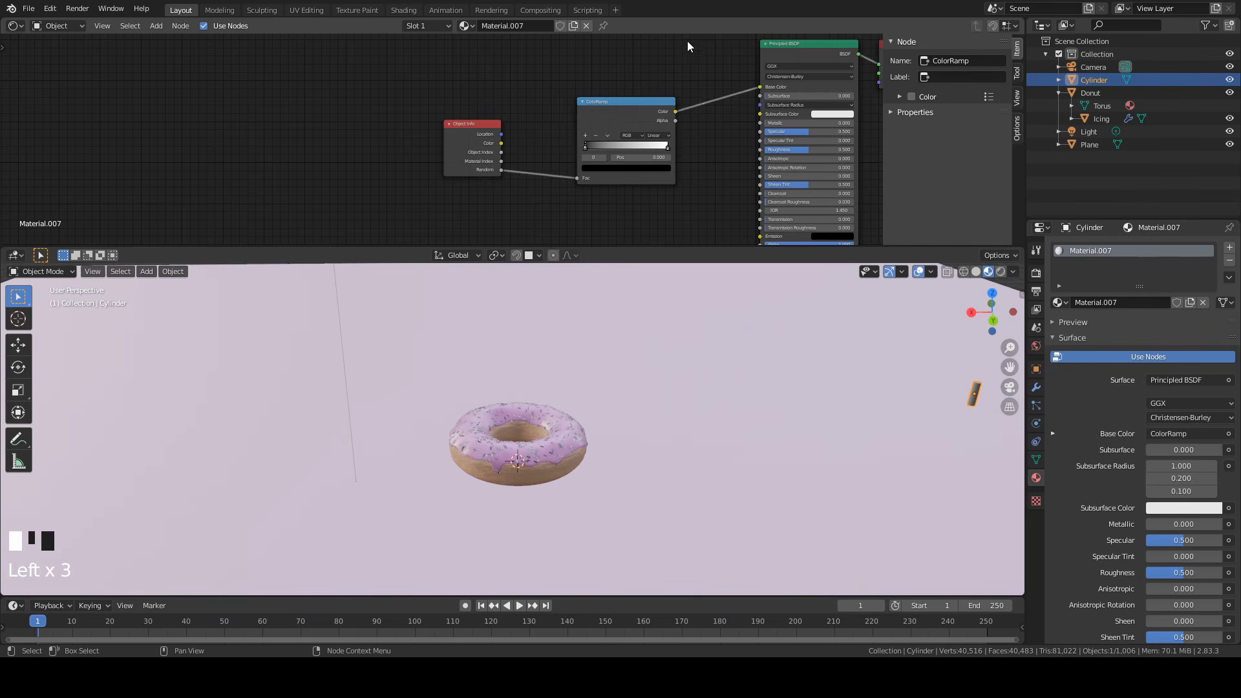
Set the ColorRamp's interpolation to Constant and move its white stop to position of about 0.332.
scroll(672, 71, up, 4)
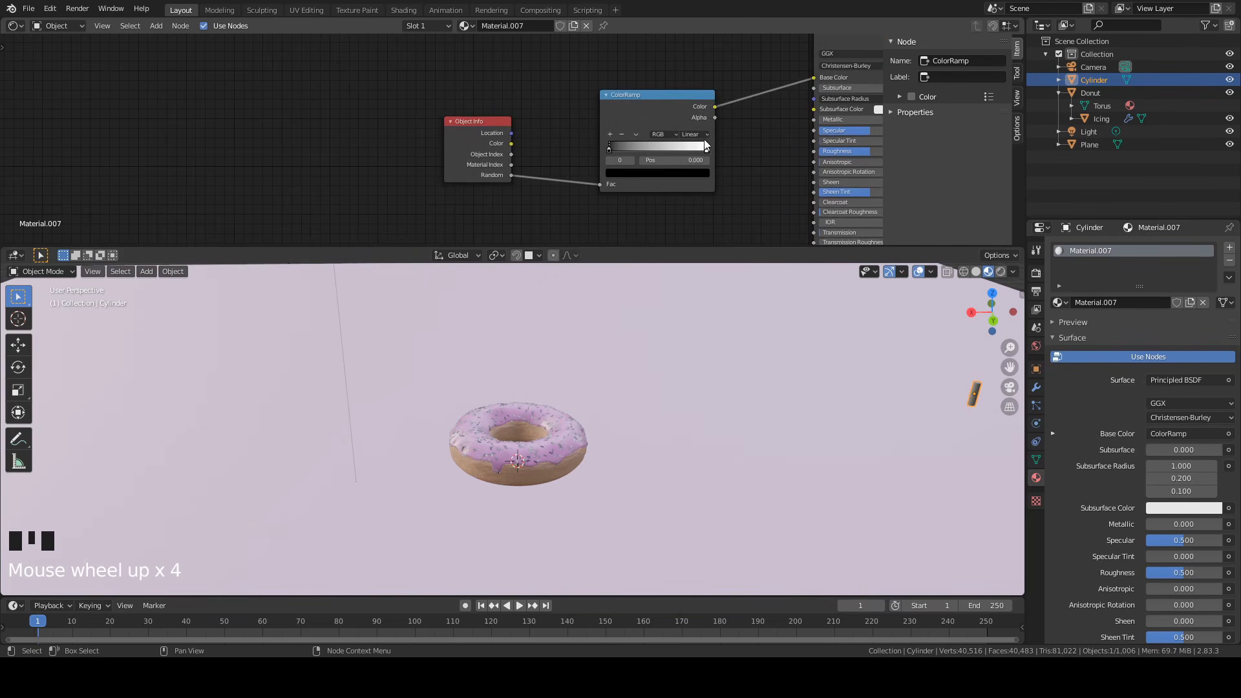
click(693, 135)
click(693, 134)
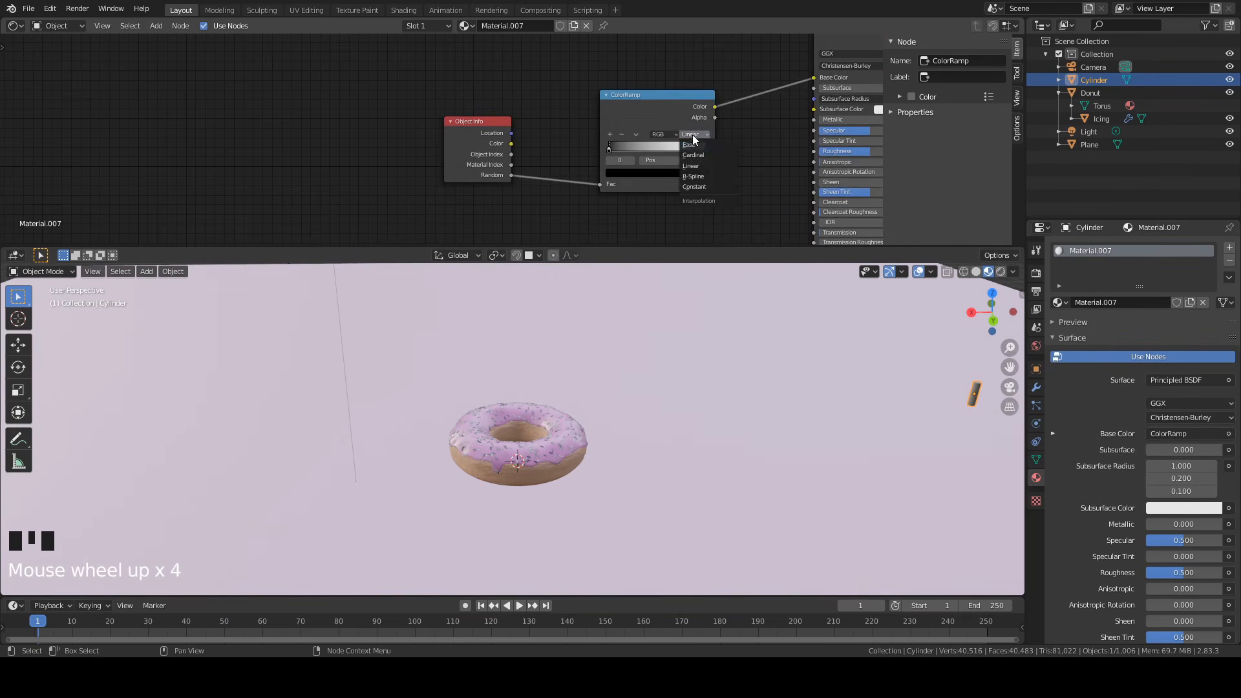
click(700, 181)
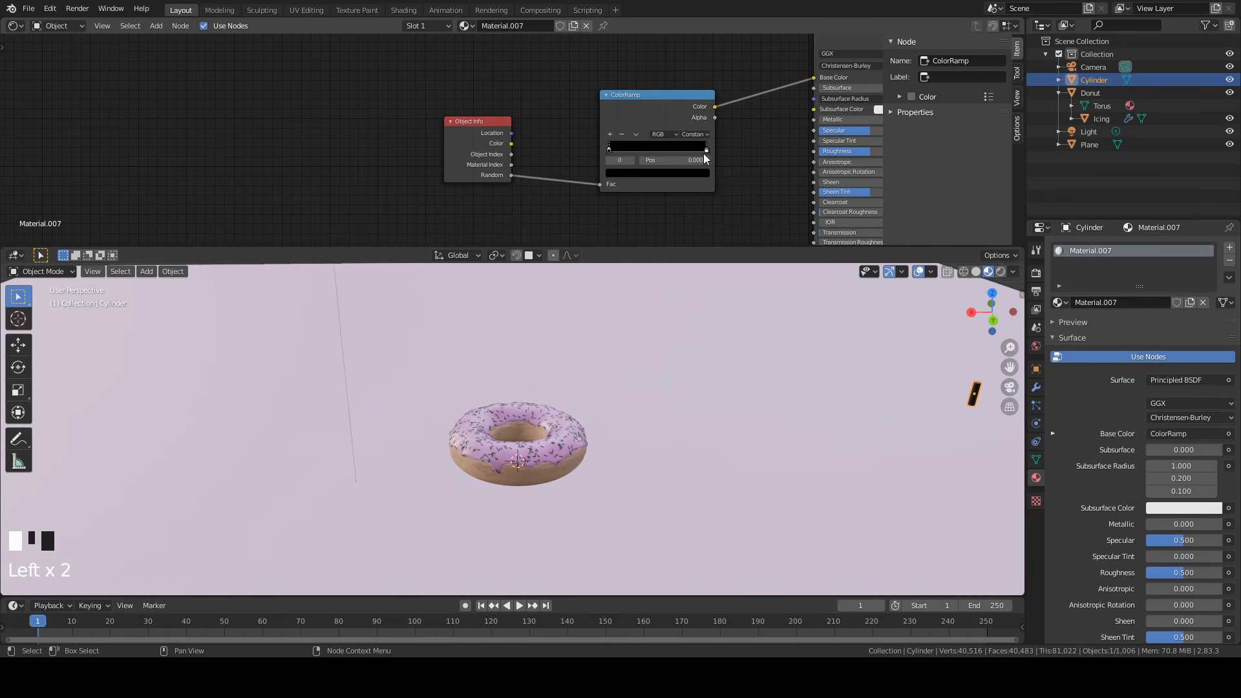
drag(706, 150, 641, 162)
click(641, 162)
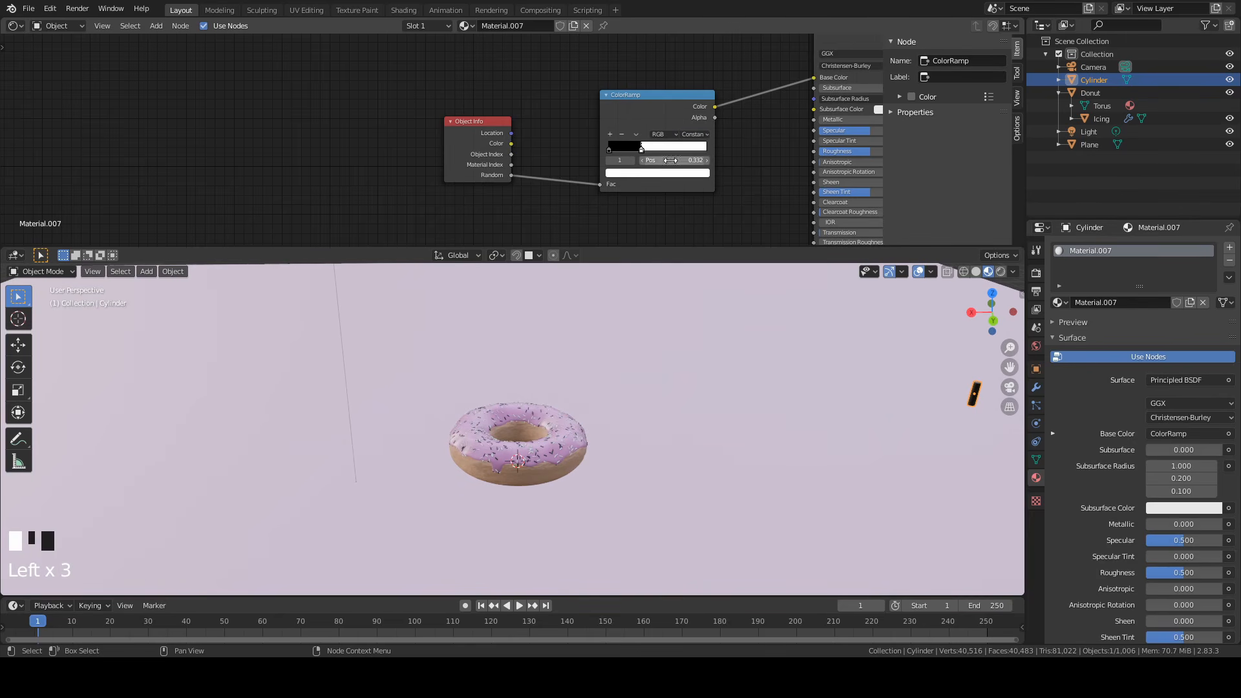
Set the ColorRamp white stop's position to 0.2, and add a blue stop between the black and white ones.
text(0.2)
key(Return)
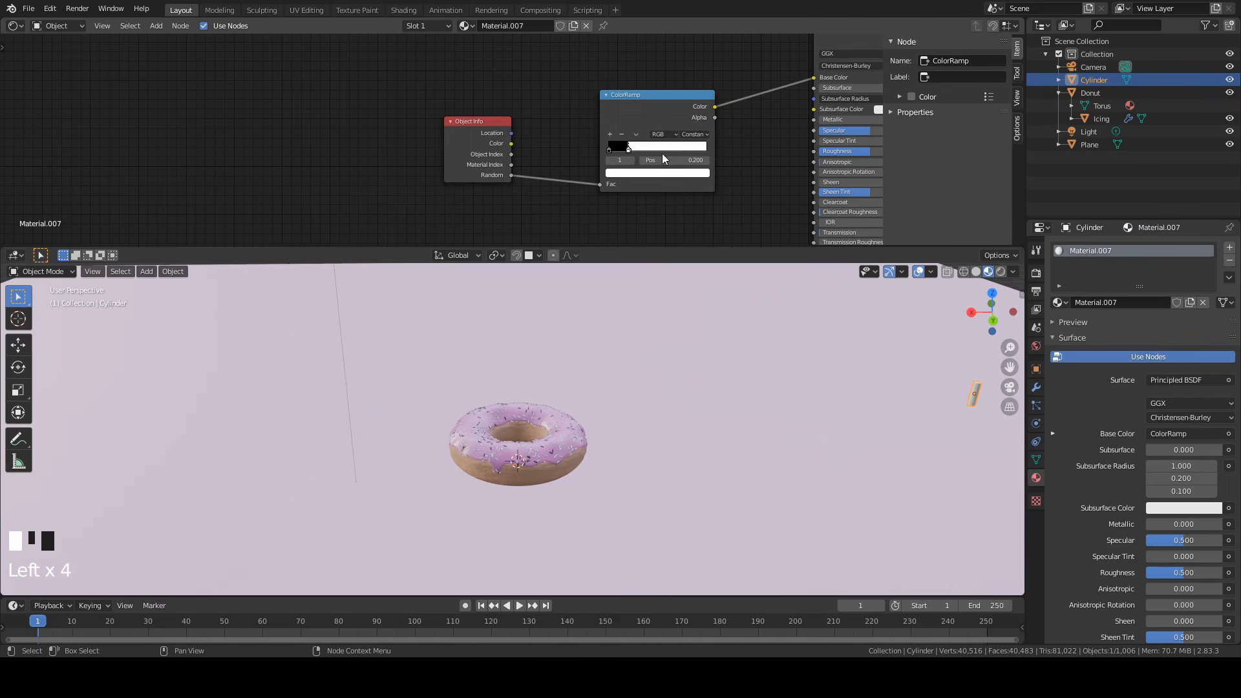
click(622, 123)
click(611, 135)
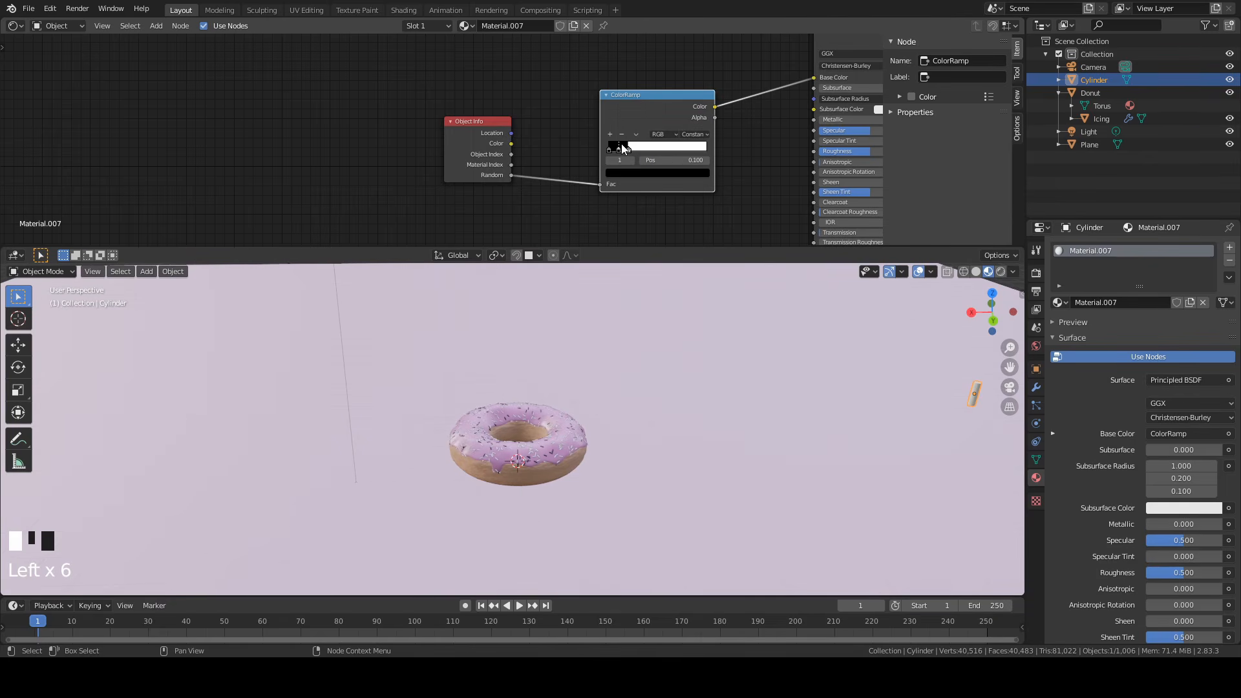
click(646, 171)
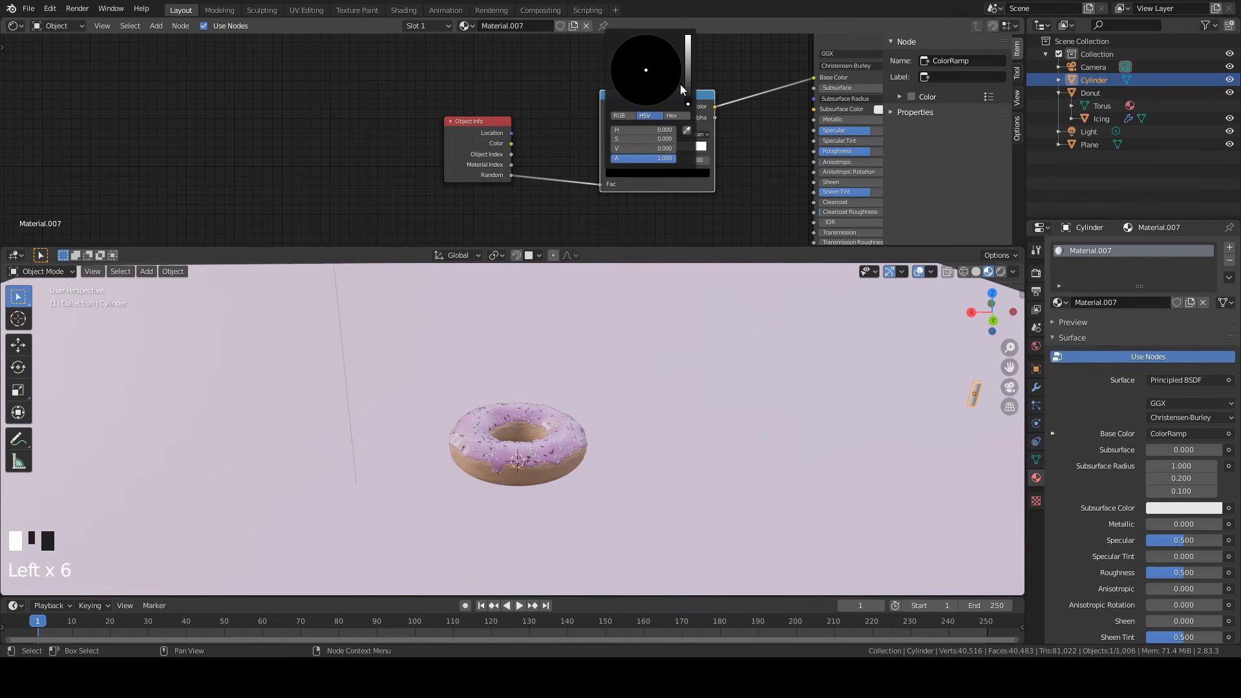
drag(680, 84, 669, 57)
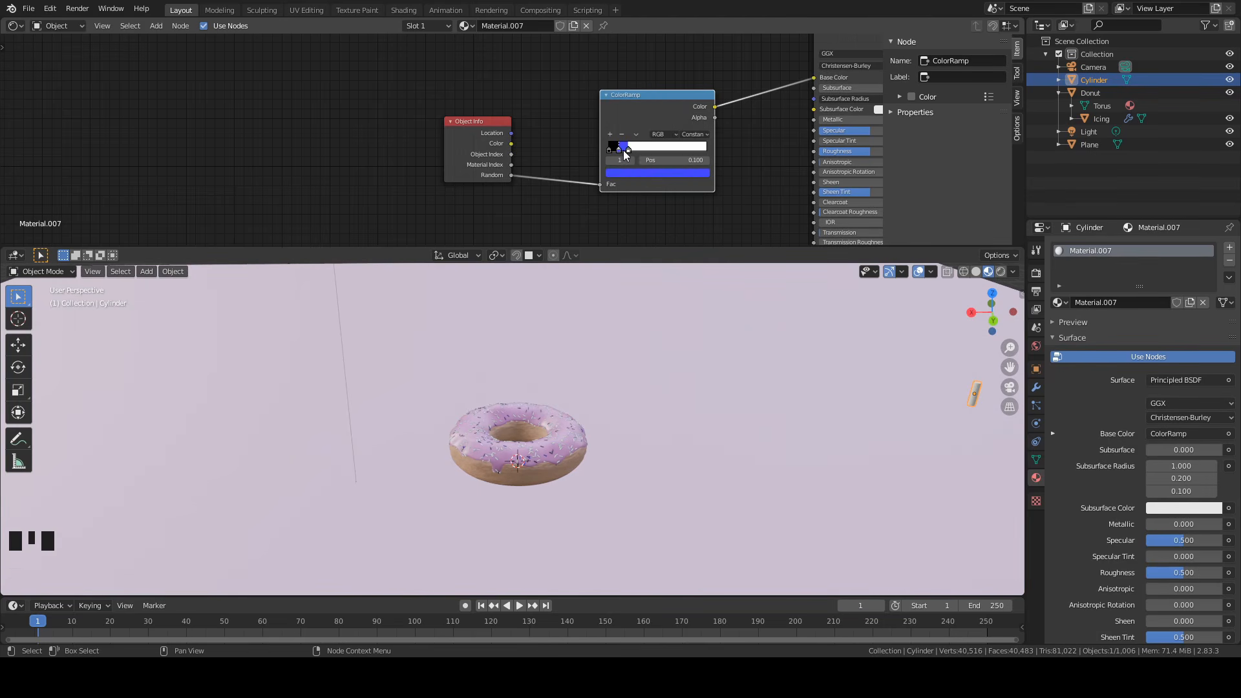
Set the ColorRamp blue stop's position to 0.4.
drag(621, 153, 628, 153)
click(698, 161)
text(0)
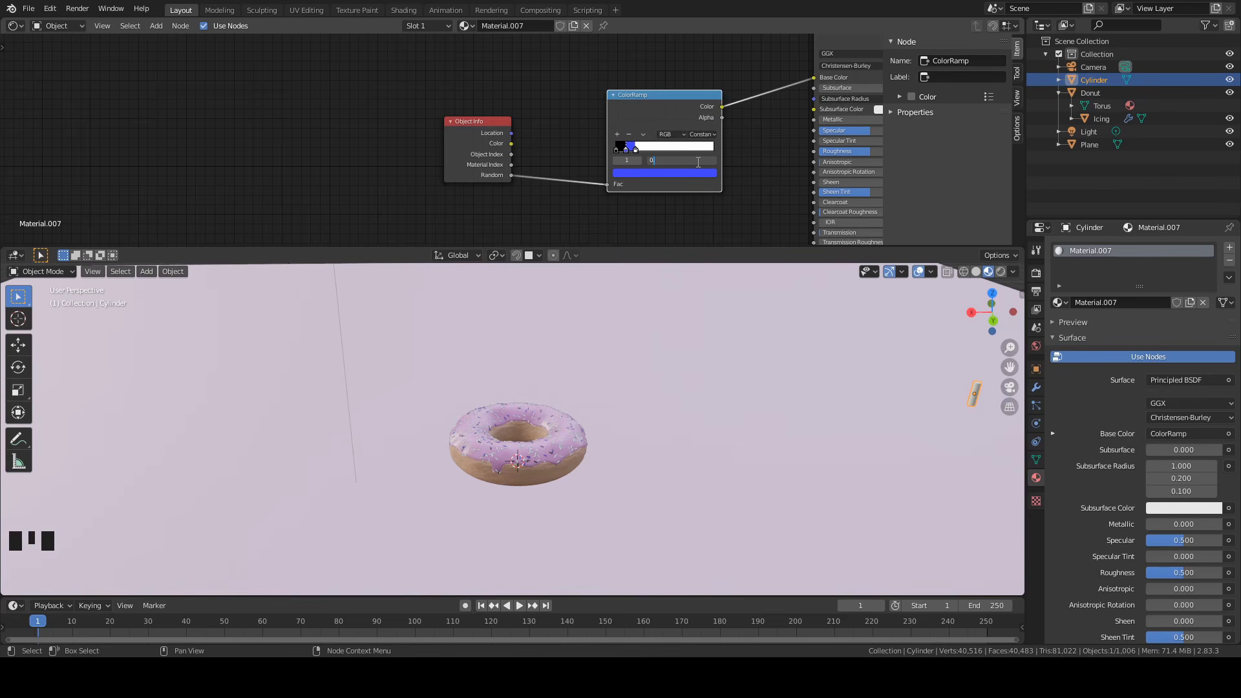
text(.4)
key(Return)
Recolour the ColorRamp's black stop light green, with hue 0.317, saturation 0.641 and value 1.
click(625, 153)
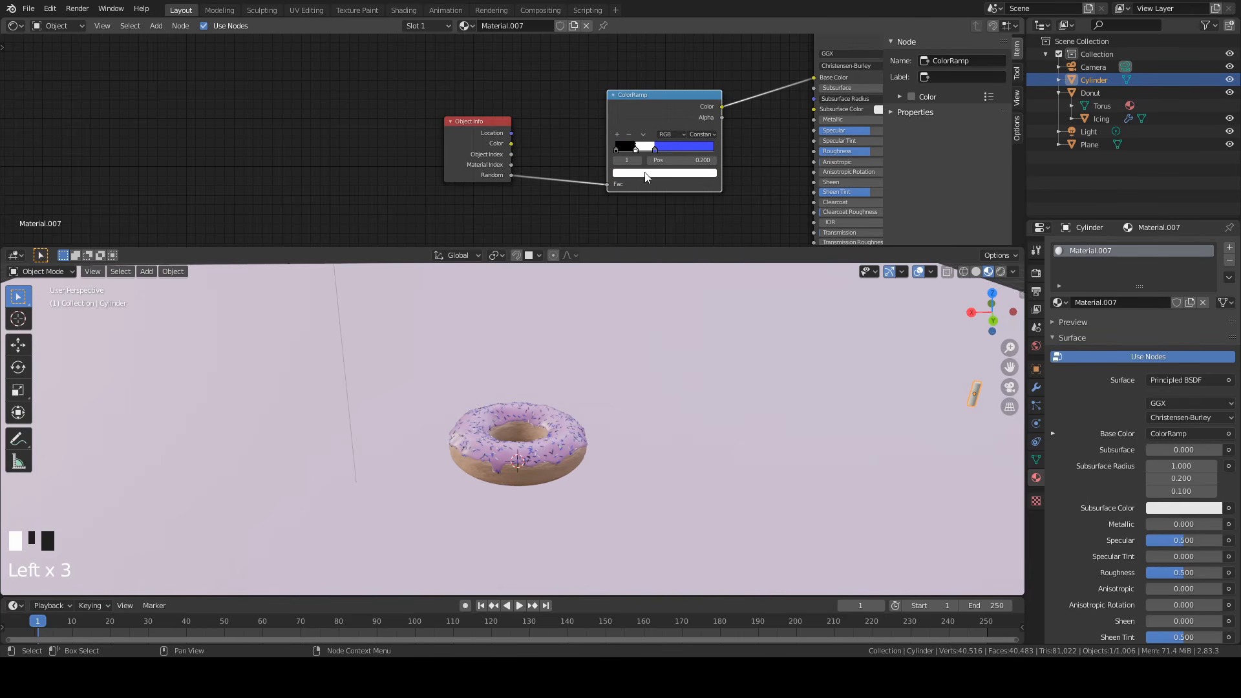
click(620, 155)
click(659, 173)
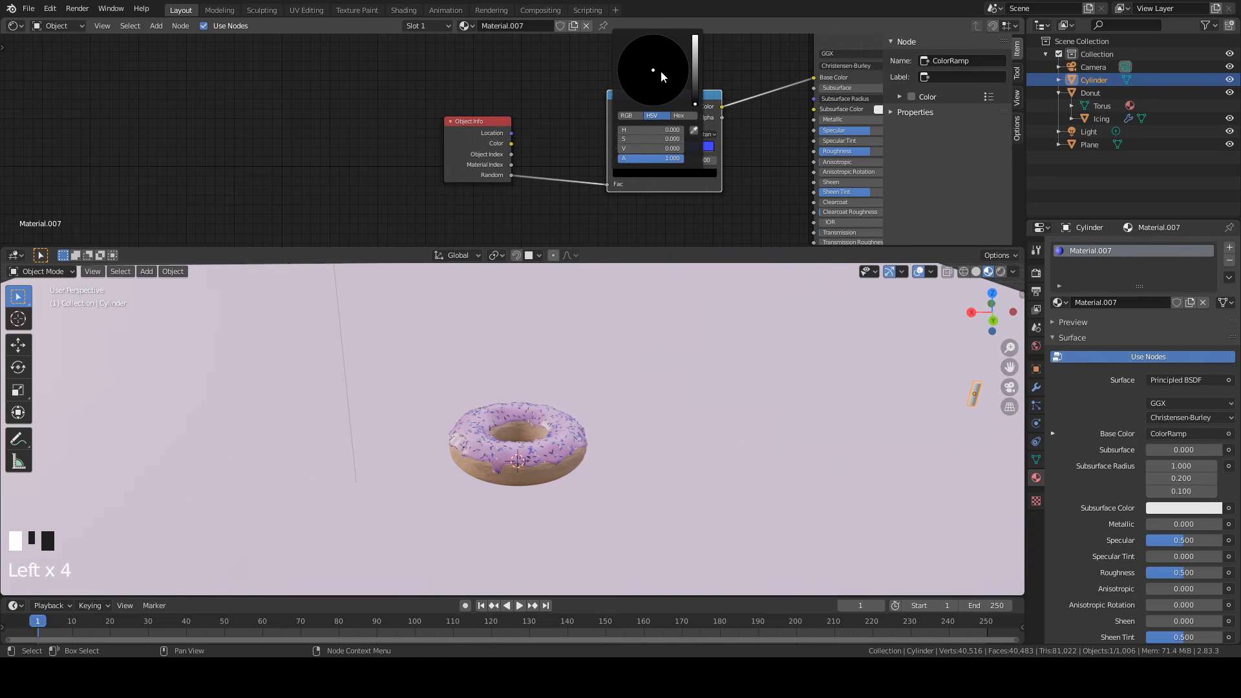
click(640, 68)
click(632, 60)
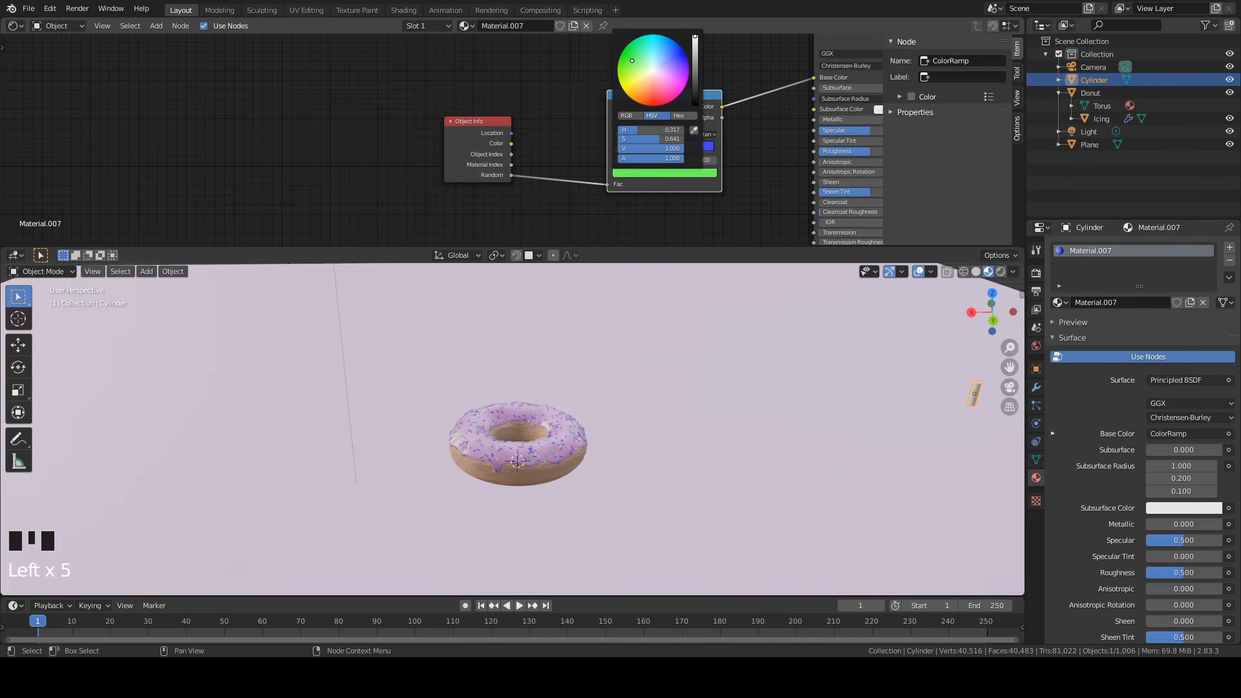
click(763, 176)
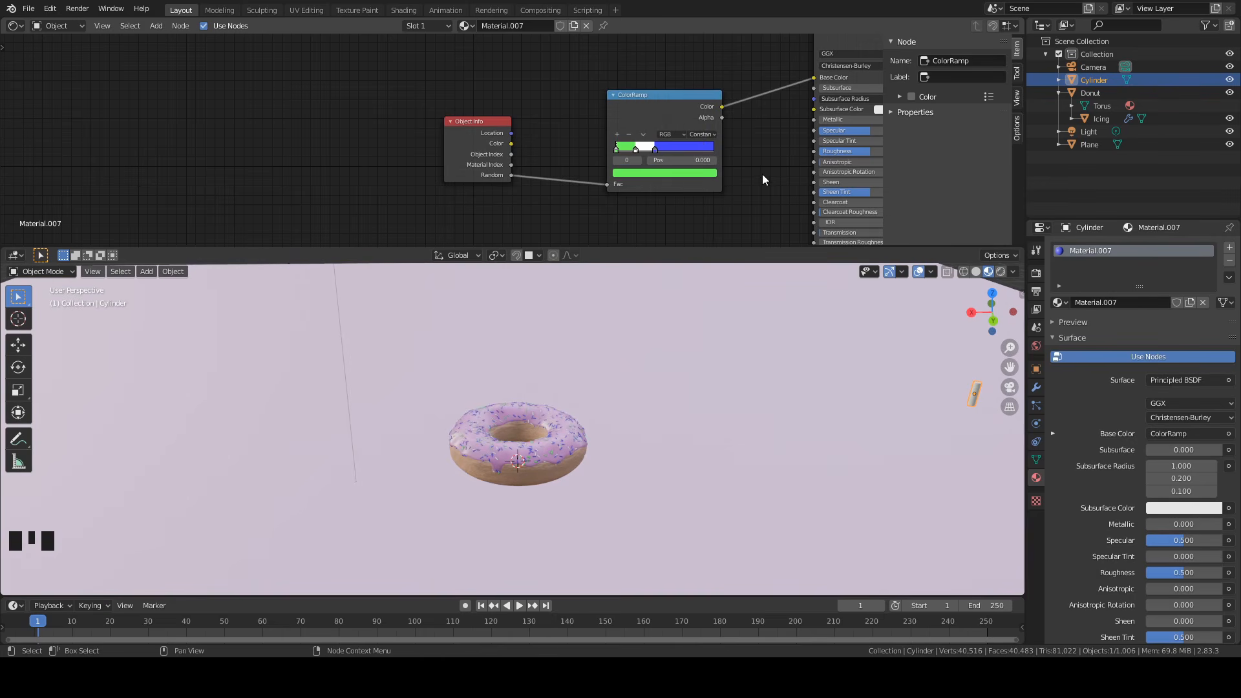
Add another stop to the ColorRamp, colour it red and set its position to 0.6.
click(640, 149)
click(679, 148)
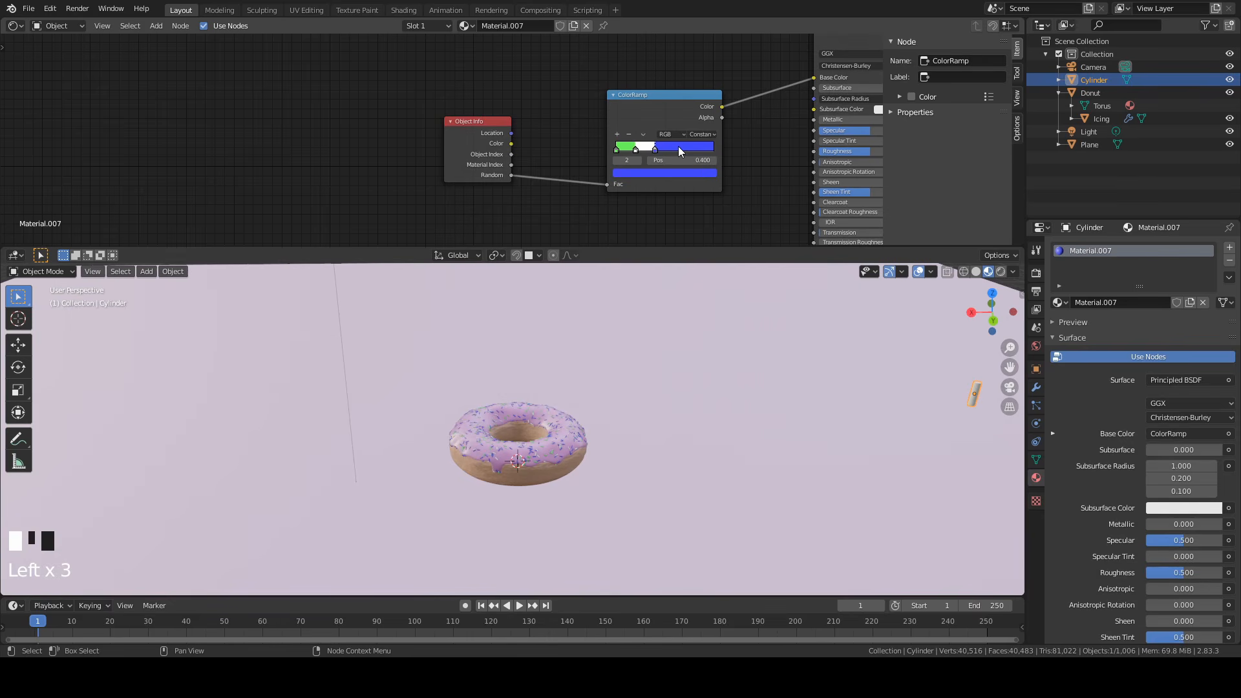
click(616, 134)
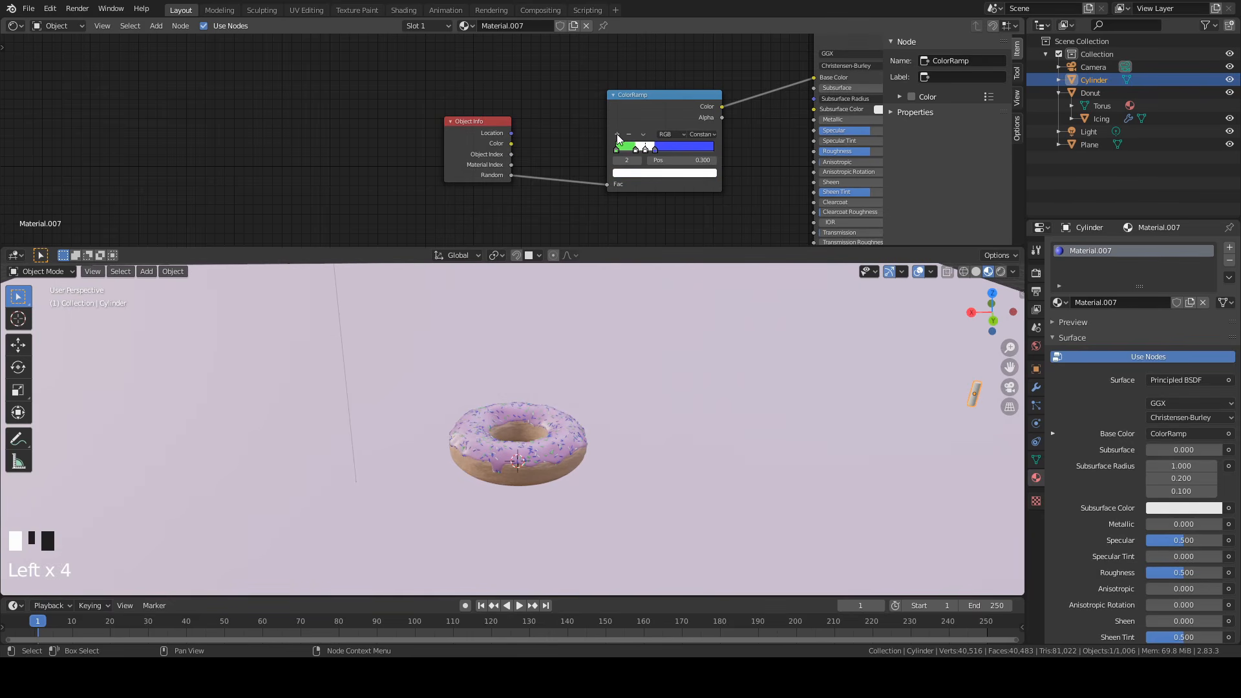
drag(655, 173, 652, 97)
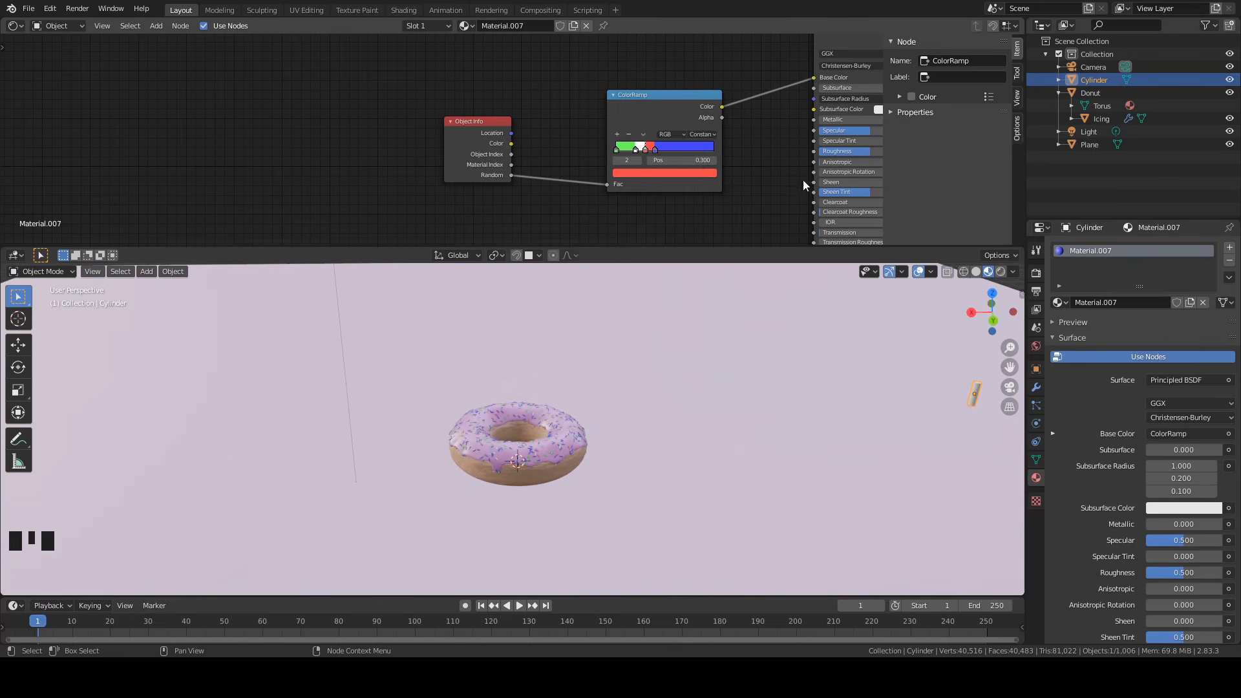
click(696, 160)
text(0.6)
key(Return)
Add a fifth ColorRamp stop, colour it yellow with full value, and set its position to 0.8.
click(616, 133)
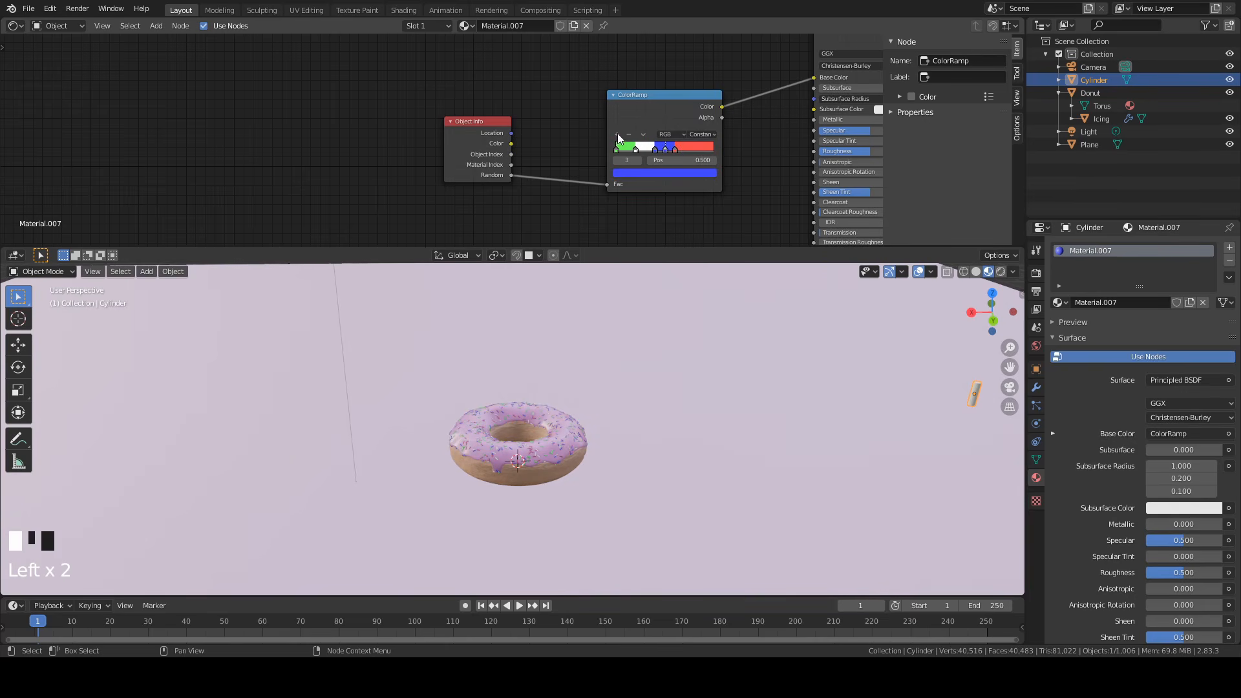
click(660, 177)
drag(650, 92, 636, 78)
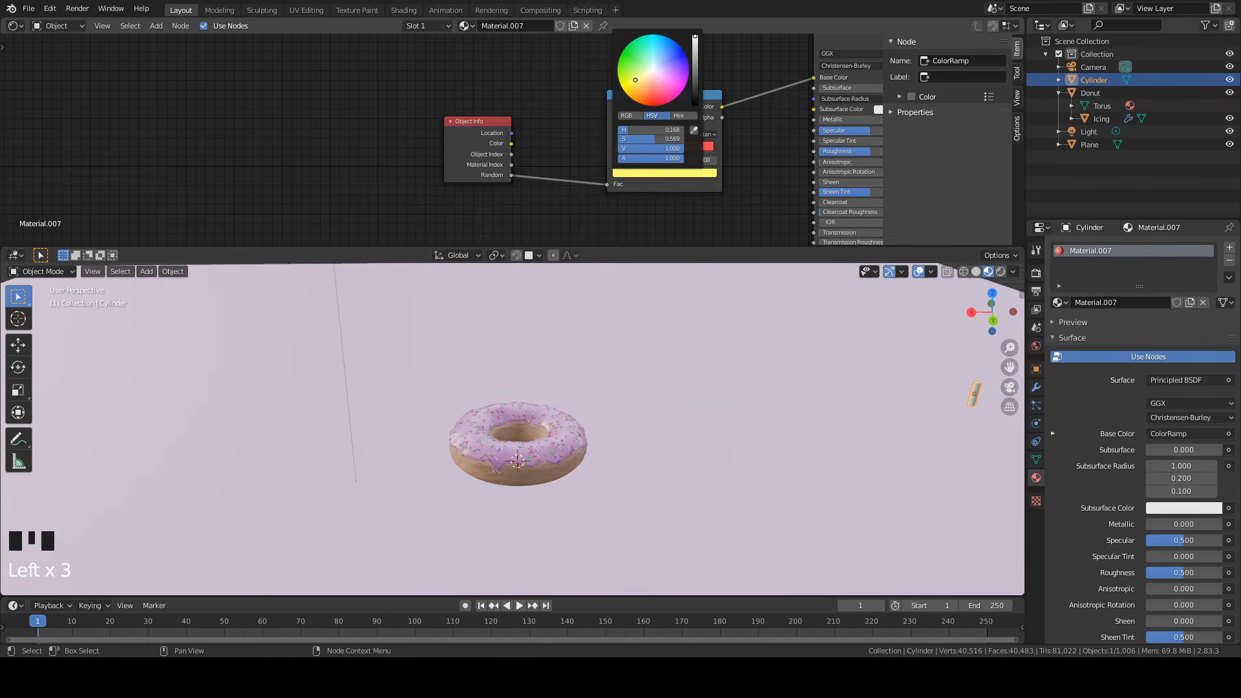
click(707, 161)
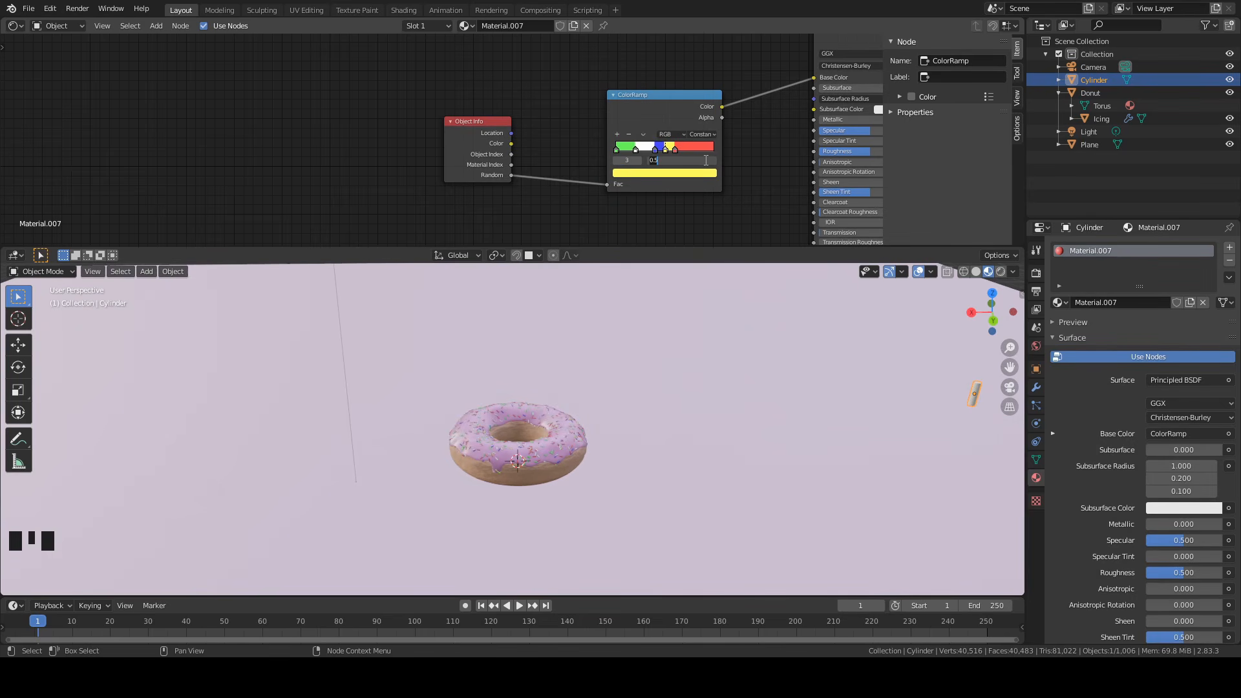
text(0.8)
click(720, 169)
Examine the sprinkle colours on the icing up close and from several angles.
scroll(746, 159, down, 3)
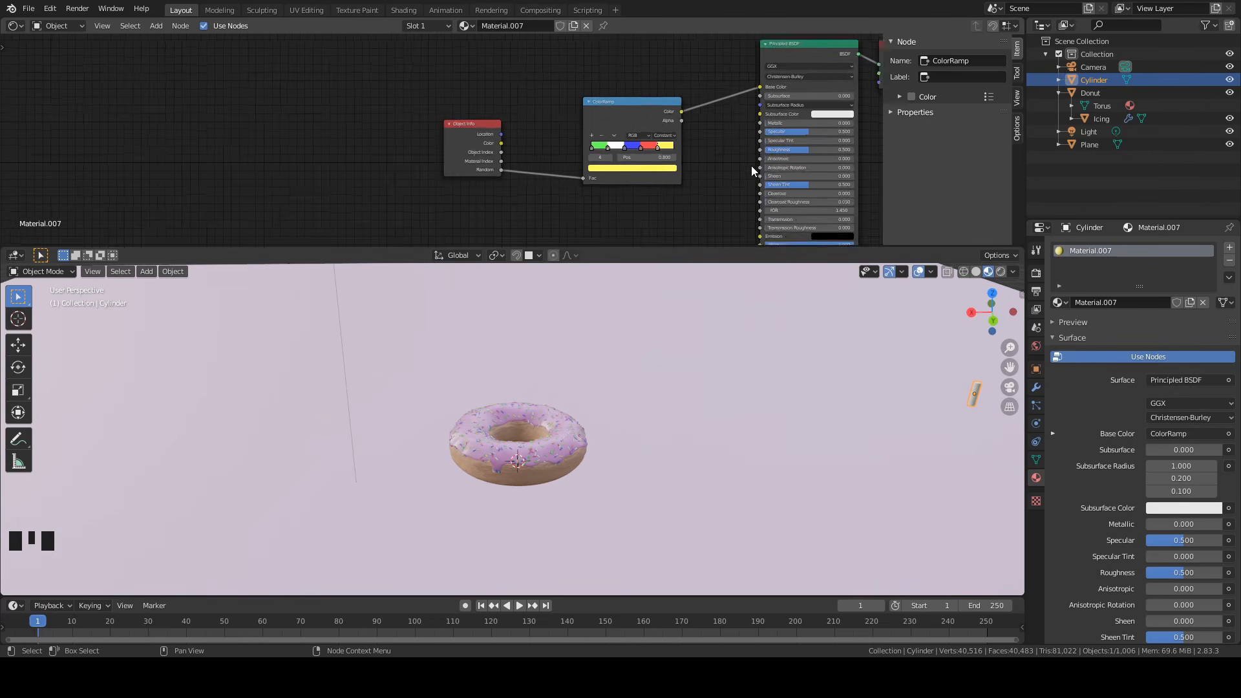
scroll(738, 362, down, 2)
scroll(550, 508, up, 7)
middle_drag(550, 508, 461, 471)
scroll(397, 518, down, 2)
middle_drag(472, 390, 587, 456)
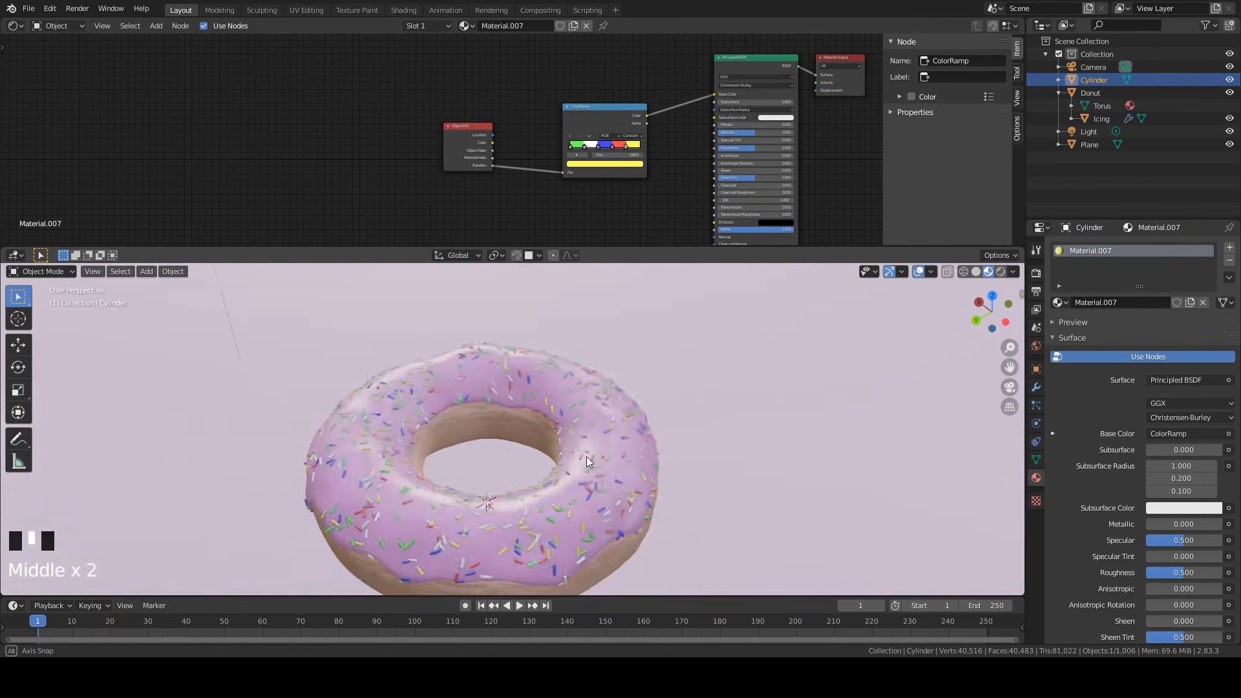
scroll(650, 410, down, 4)
scroll(696, 335, down, 2)
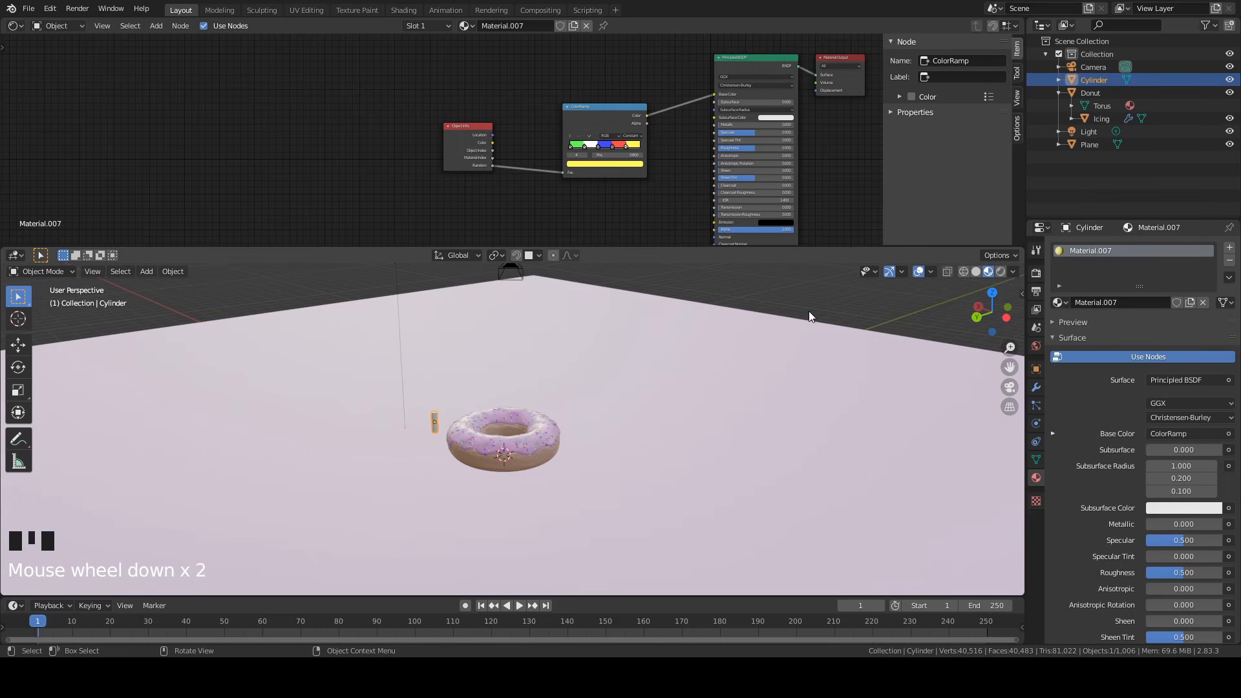
Move the source cylinder about 21 m along negative X, far away from the donut, and deselect it.
scroll(671, 413, up, 1)
scroll(640, 415, down, 3)
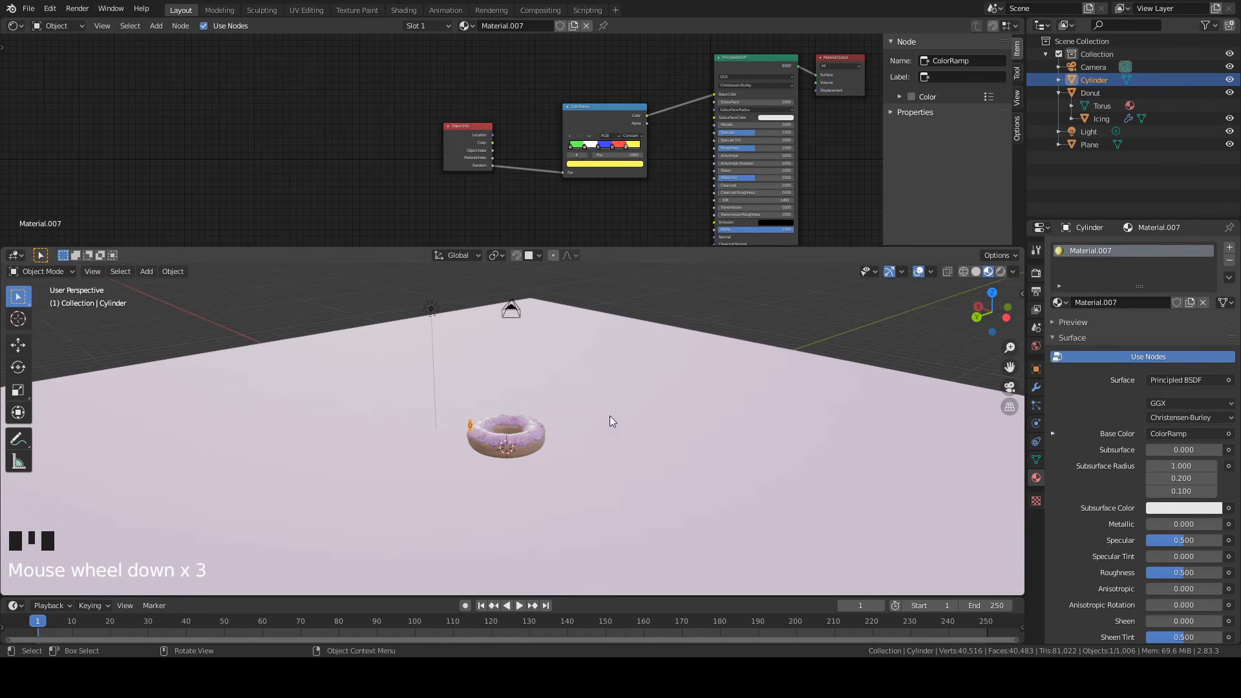
middle_drag(610, 416, 619, 389)
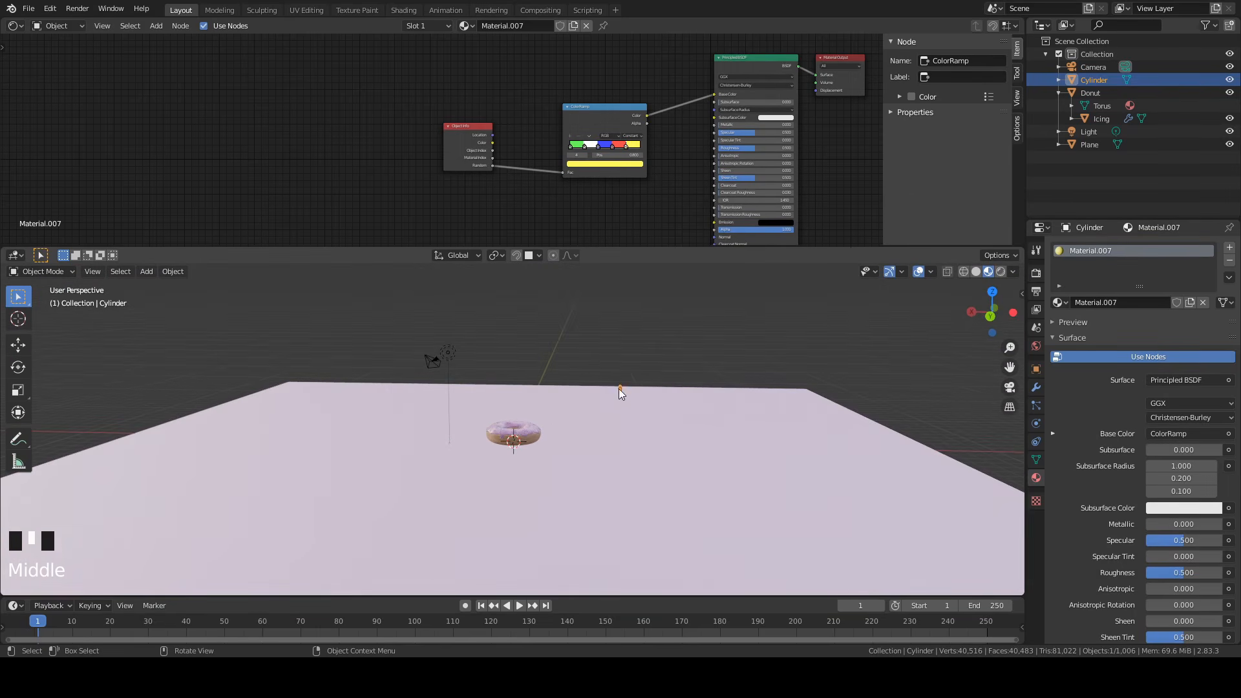
key(g)
click(1006, 416)
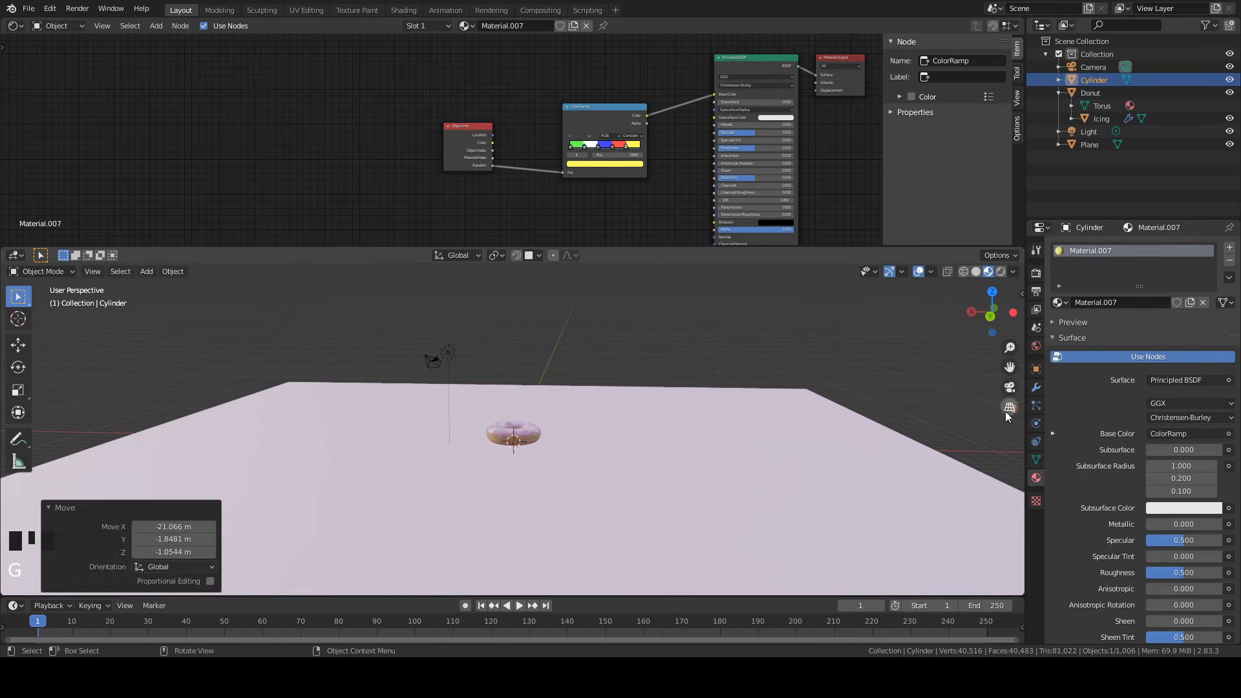
click(776, 322)
Join the shader editor's area into the 3D viewport so that only the viewport remains.
middle_drag(776, 322, 593, 430)
scroll(551, 474, up, 3)
middle_drag(551, 474, 472, 483)
scroll(626, 453, up, 2)
middle_drag(626, 452, 540, 414)
scroll(449, 461, down, 2)
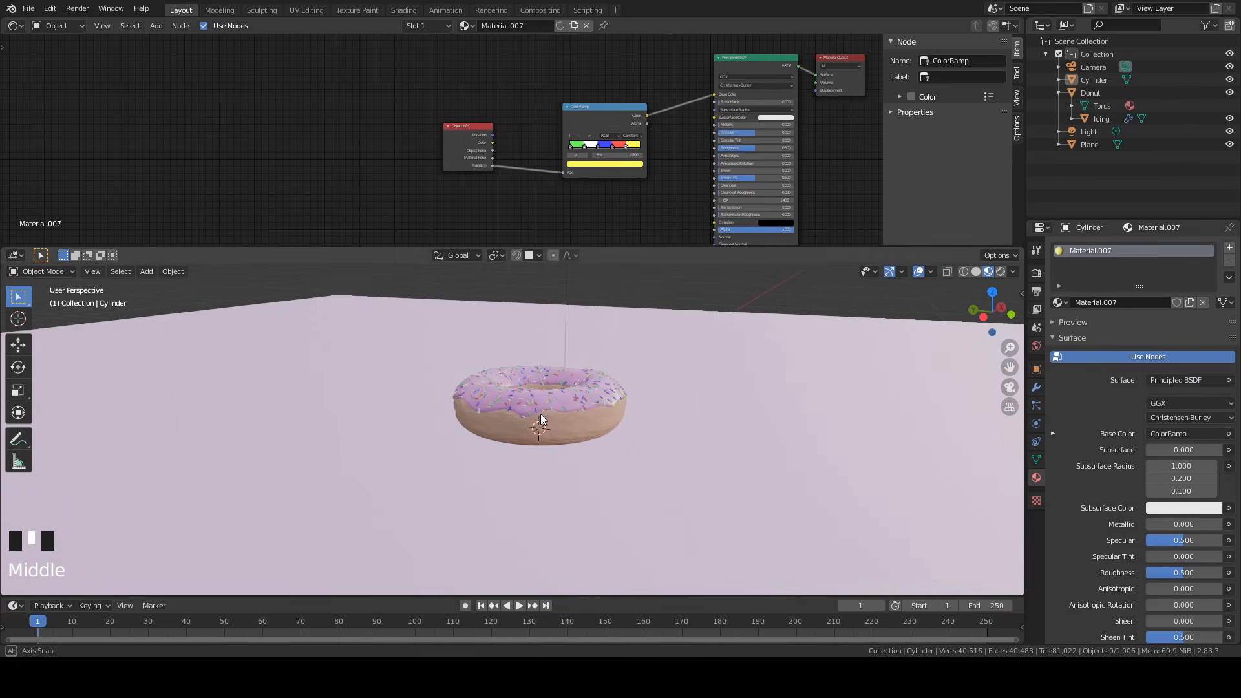
right_click(611, 245)
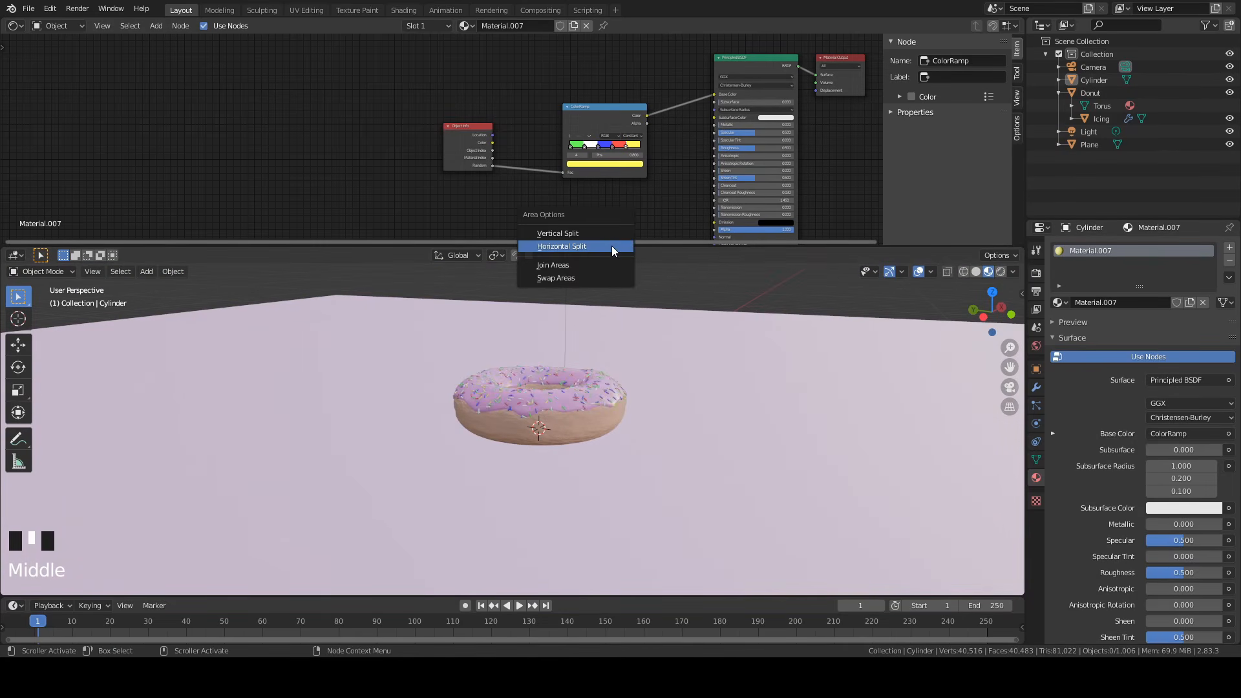
click(591, 268)
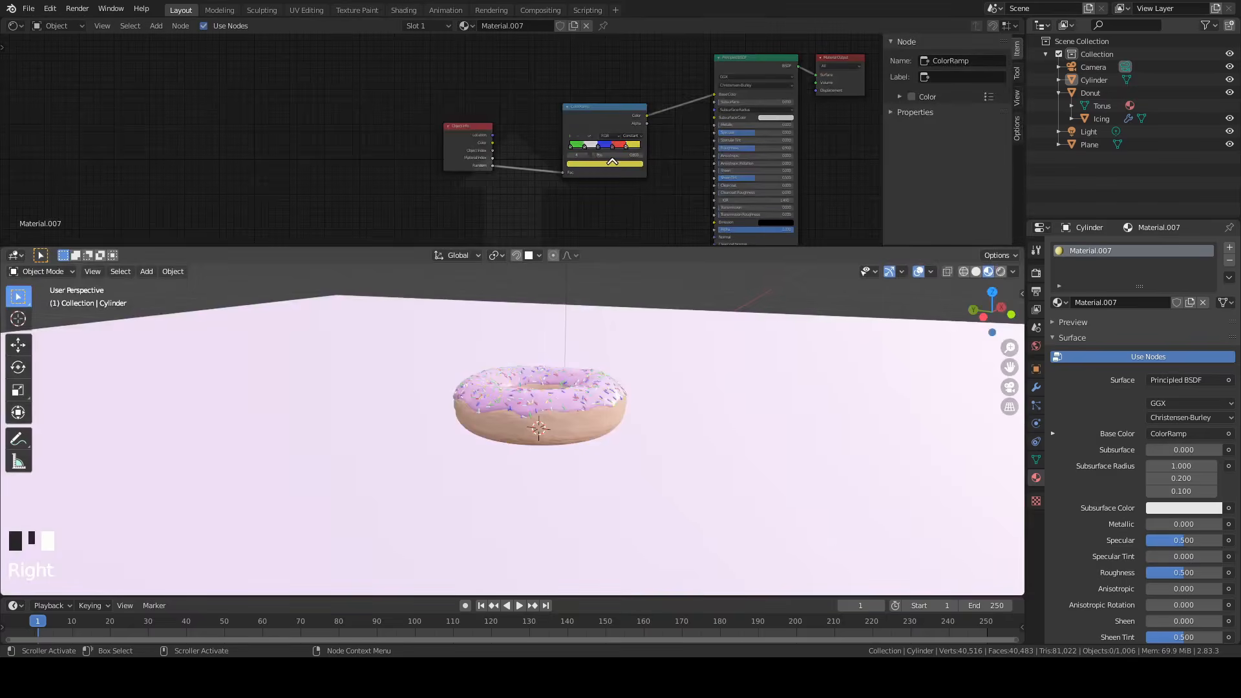
click(612, 163)
Switch the render engine to Cycles and set its device to GPU Compute.
scroll(624, 181, down, 2)
scroll(560, 172, up, 2)
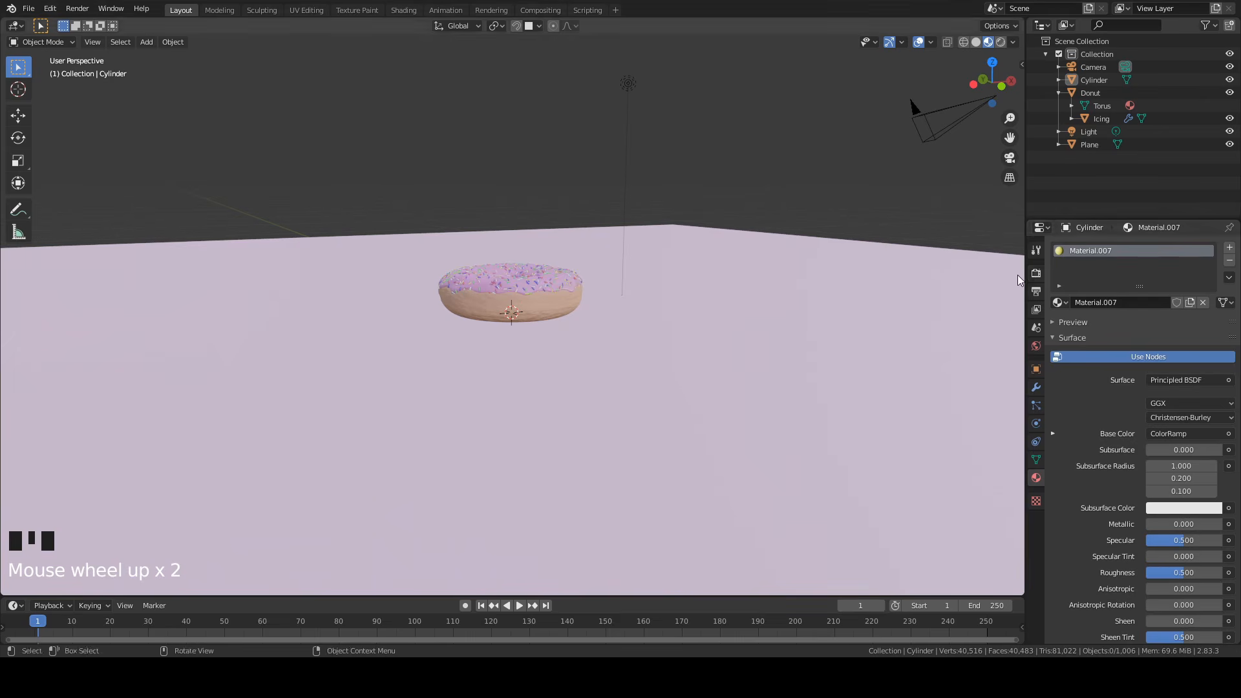
click(1036, 274)
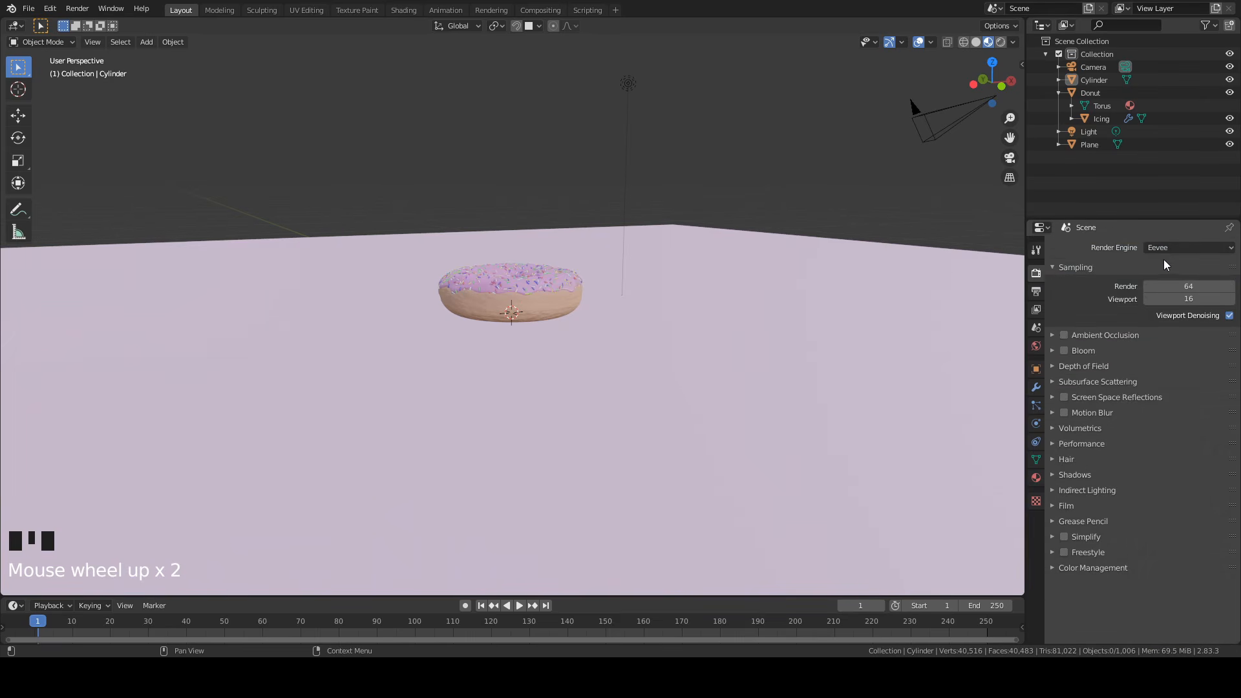
click(1165, 248)
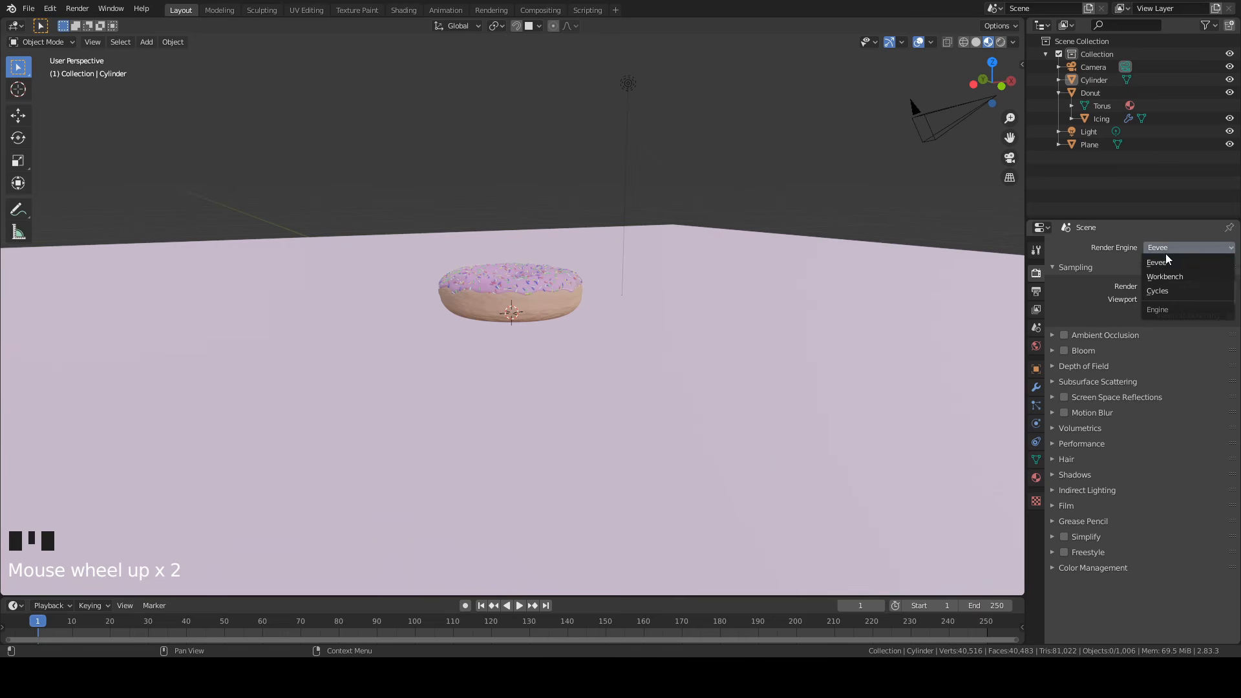
click(1170, 292)
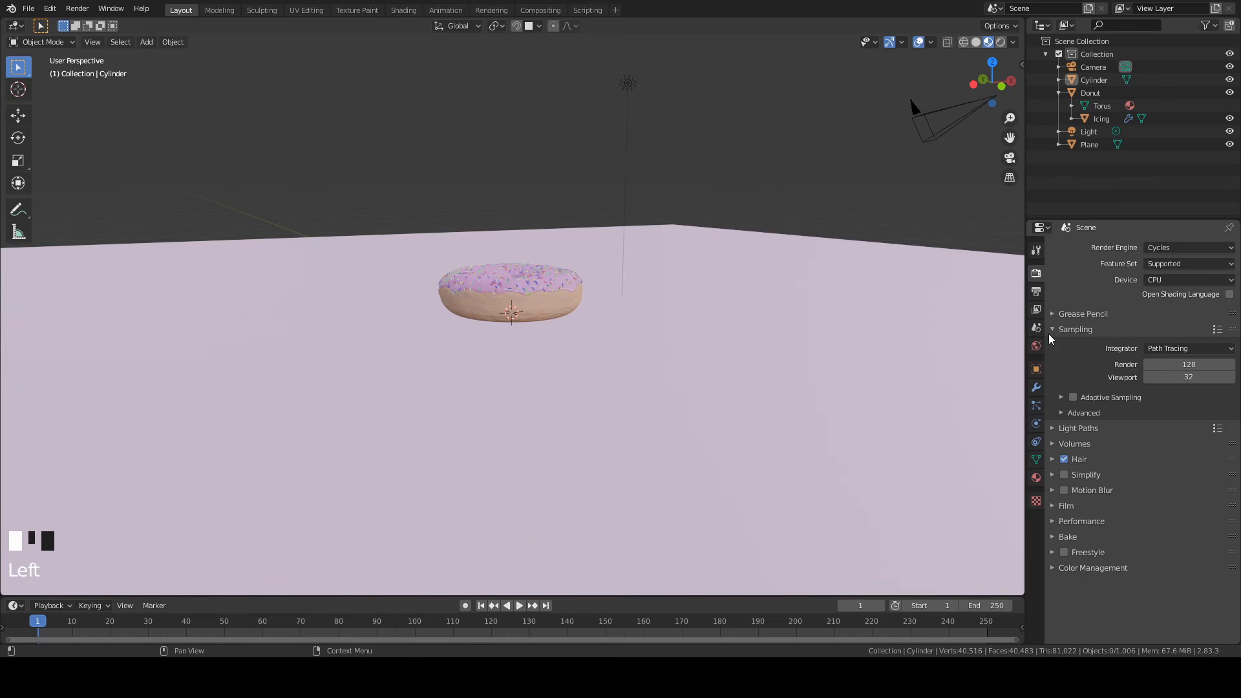
click(1175, 283)
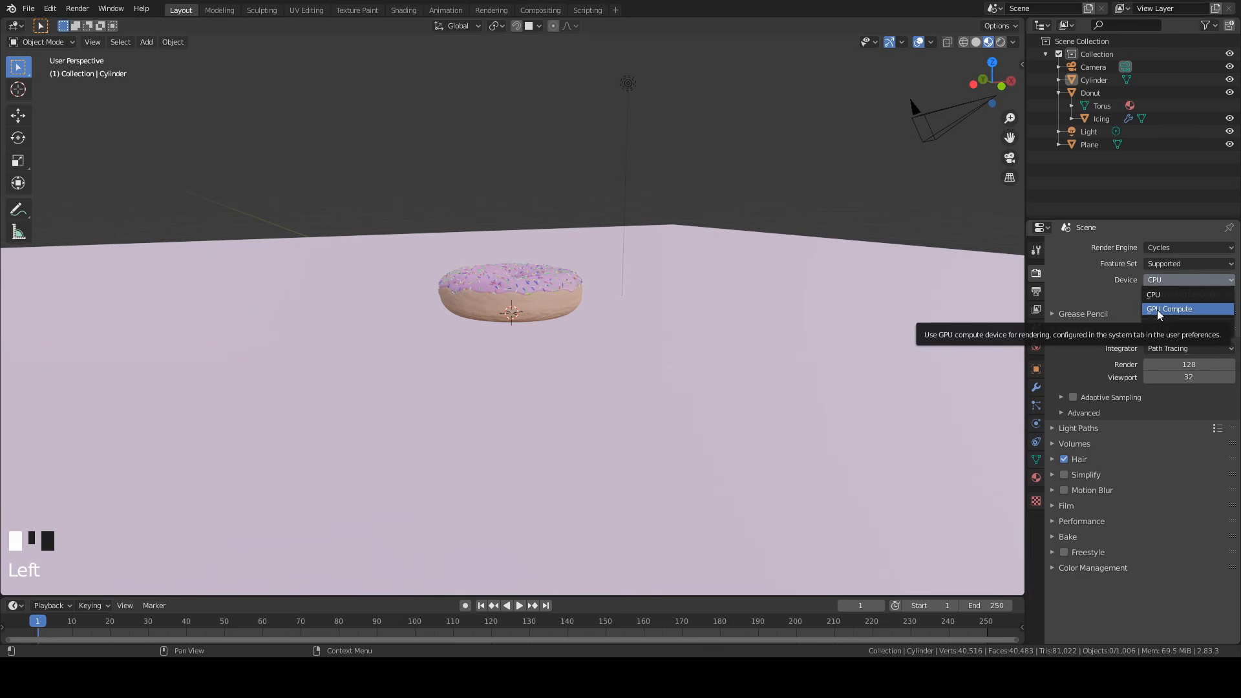
click(1158, 311)
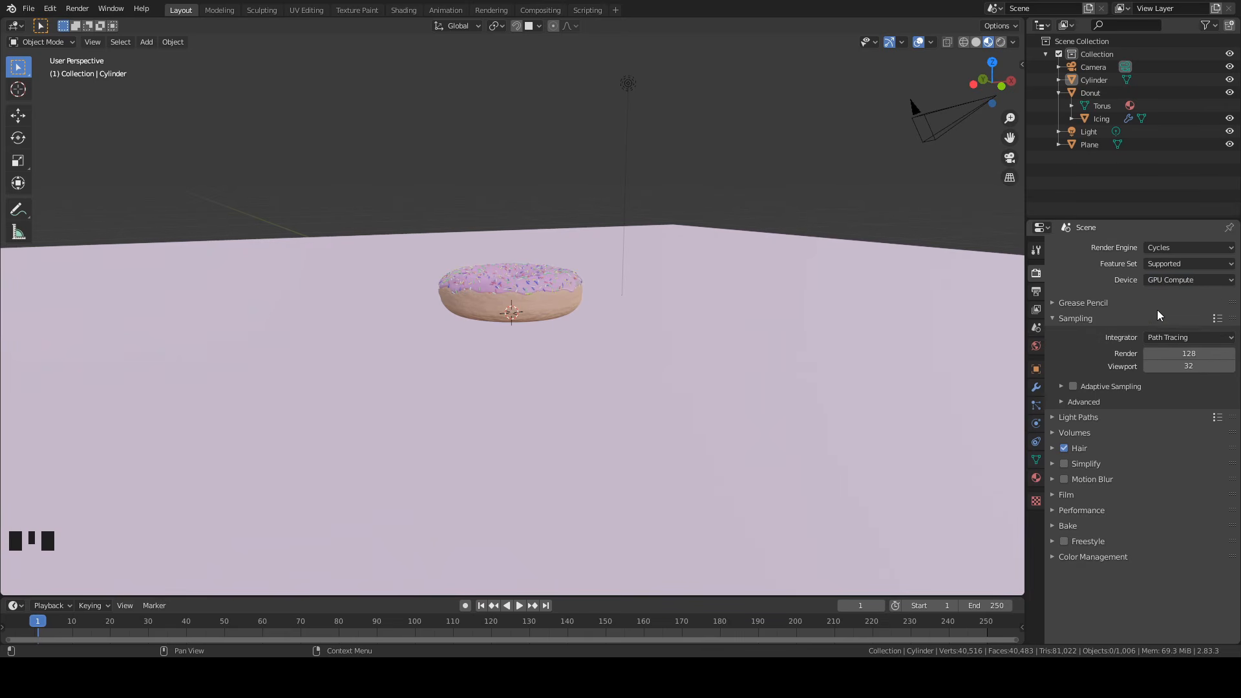
Open the Preferences.
click(50, 9)
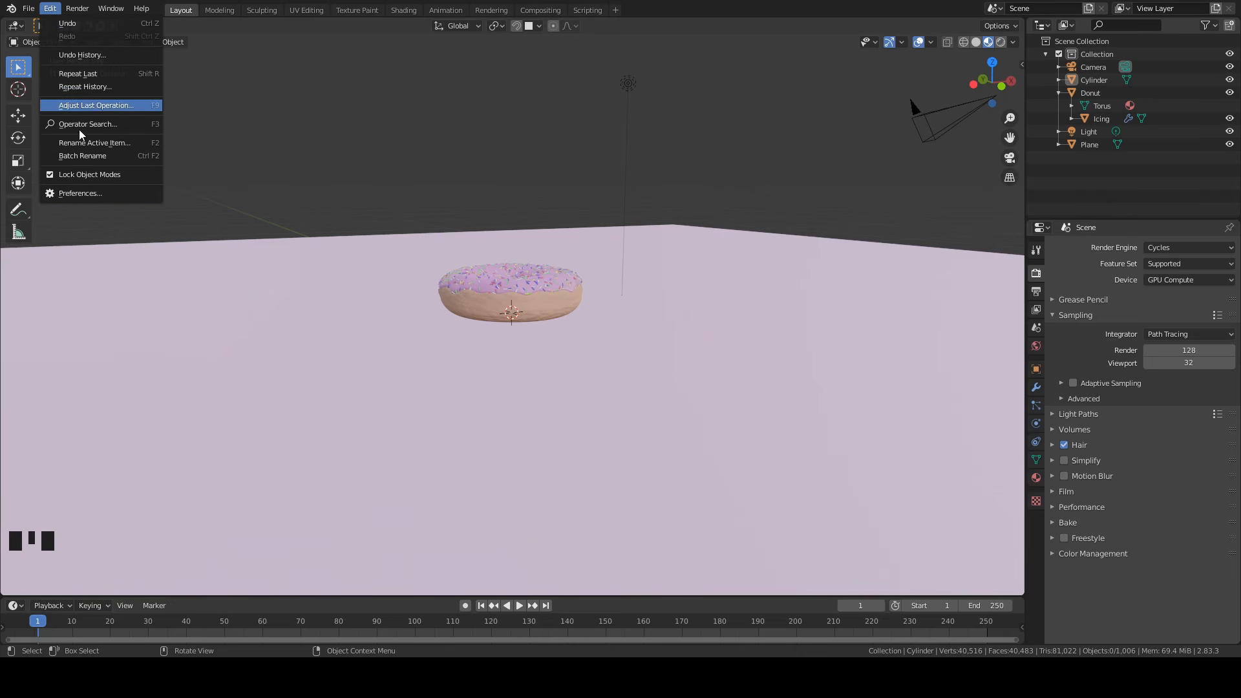
click(112, 197)
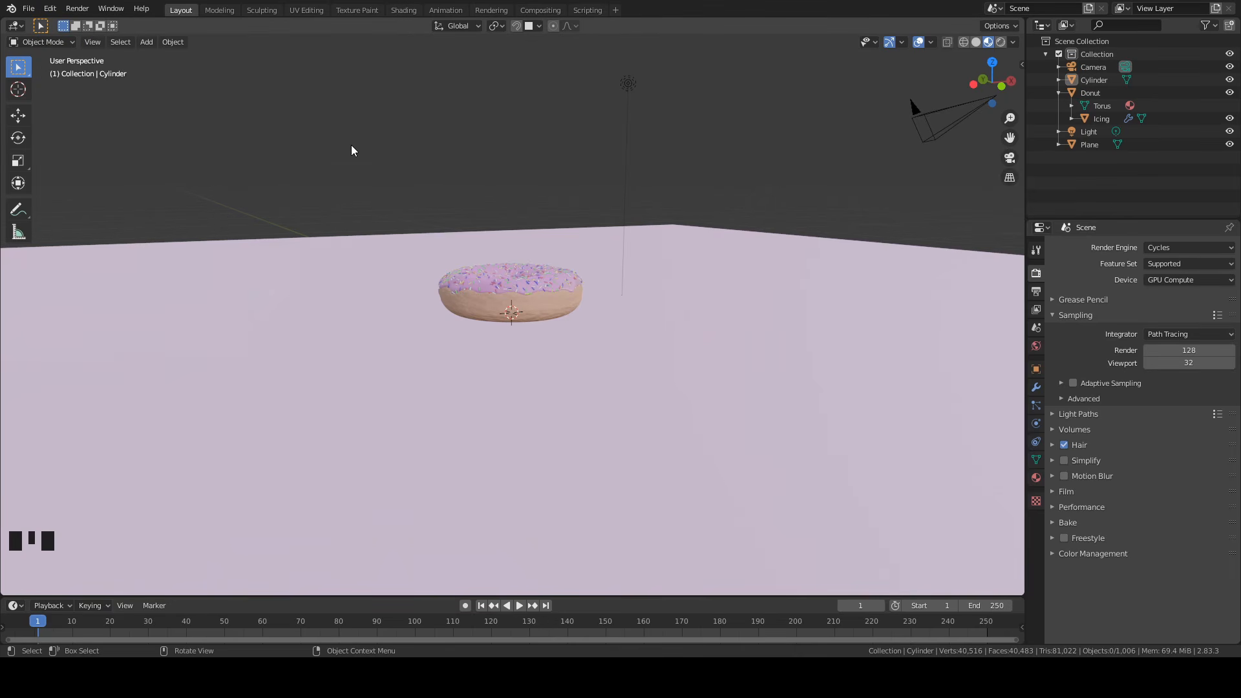
Switch the viewport to rendered shading and inspect the donut up close.
middle_drag(544, 159, 668, 146)
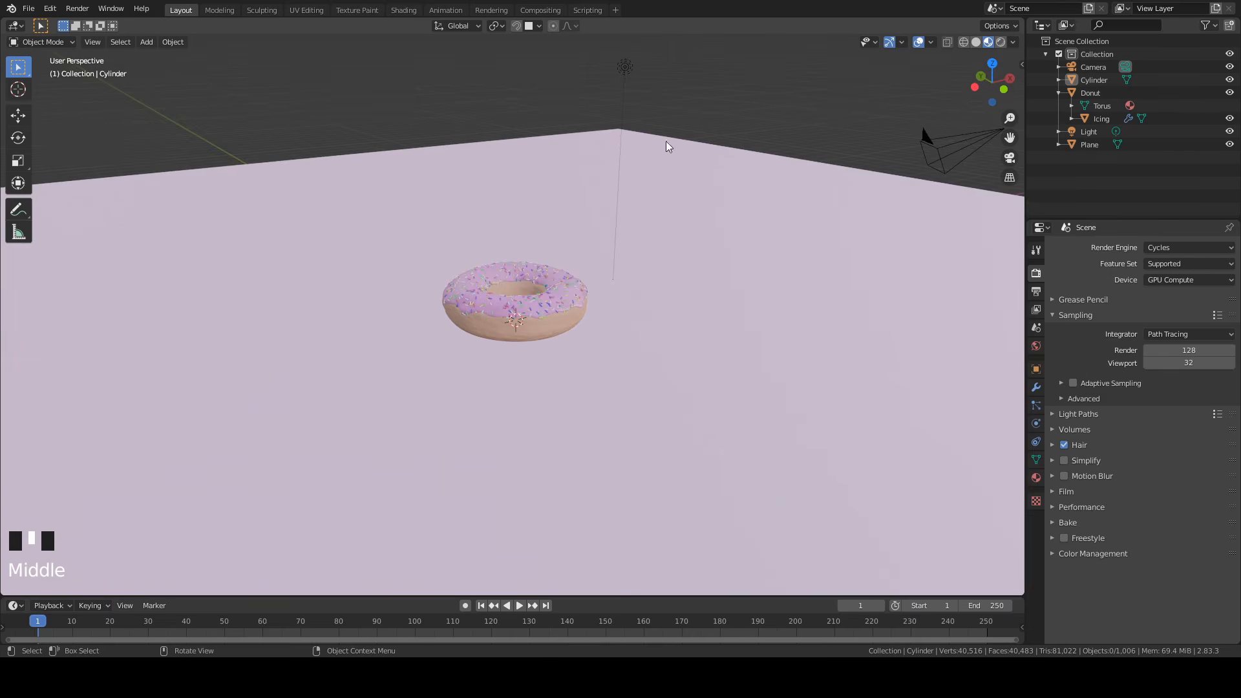
click(1001, 43)
scroll(673, 223, up, 2)
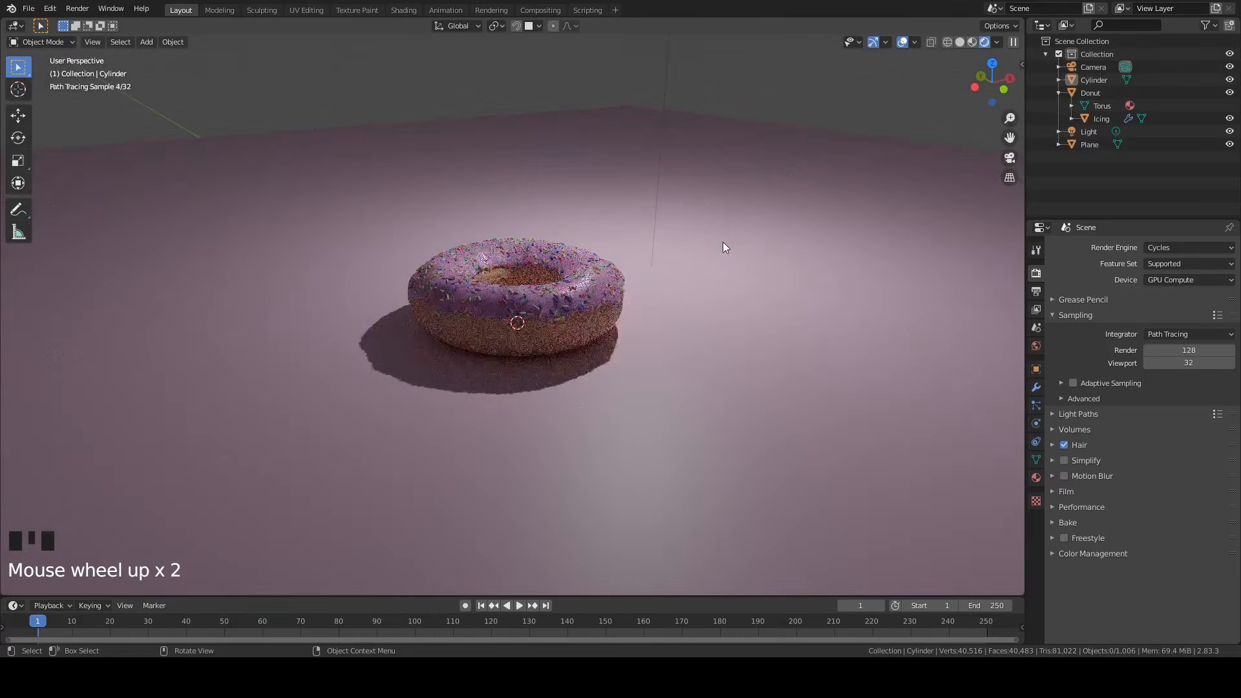
middle_drag(723, 247, 701, 242)
scroll(650, 250, up, 2)
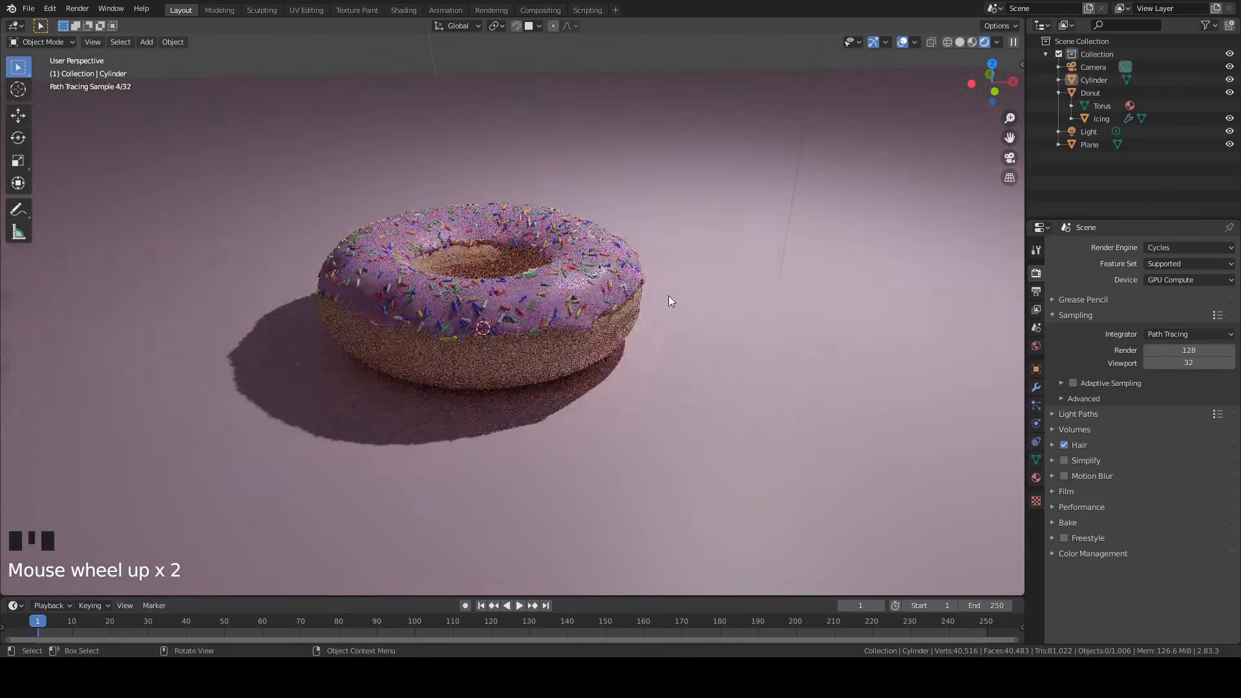
Inspect the rendered donut and its shadow from several distances, both in the free perspective and through the camera.
middle_drag(668, 296, 513, 340)
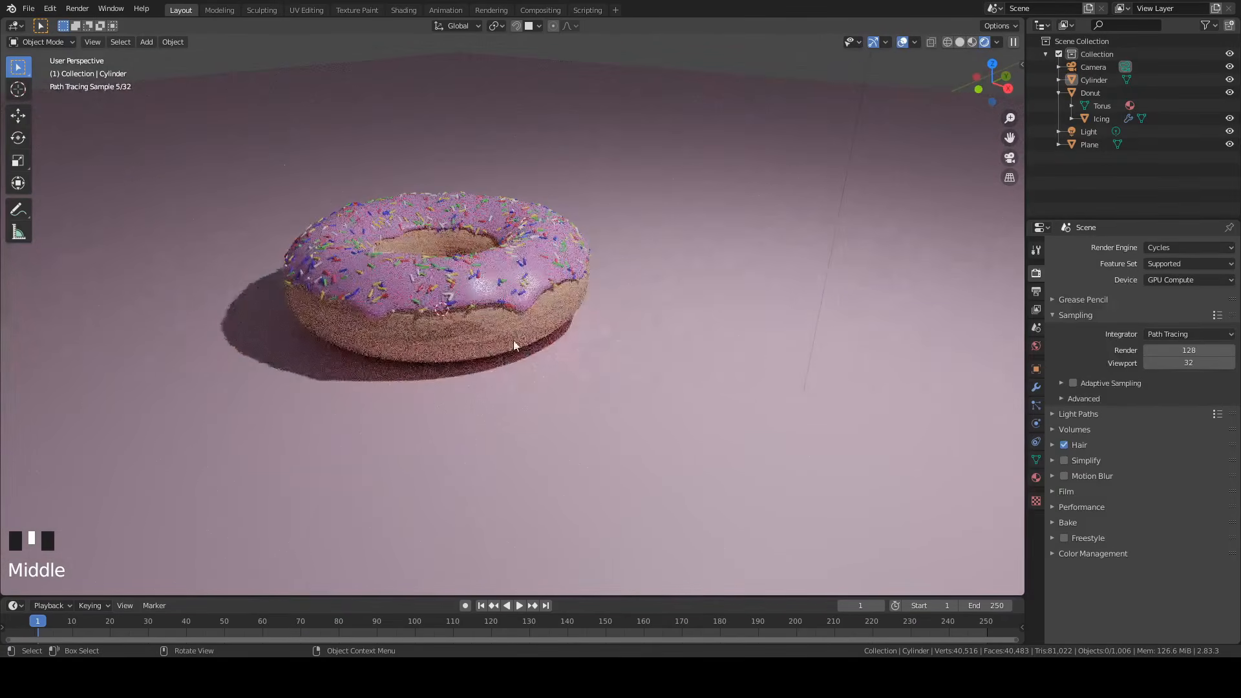
scroll(498, 357, down, 4)
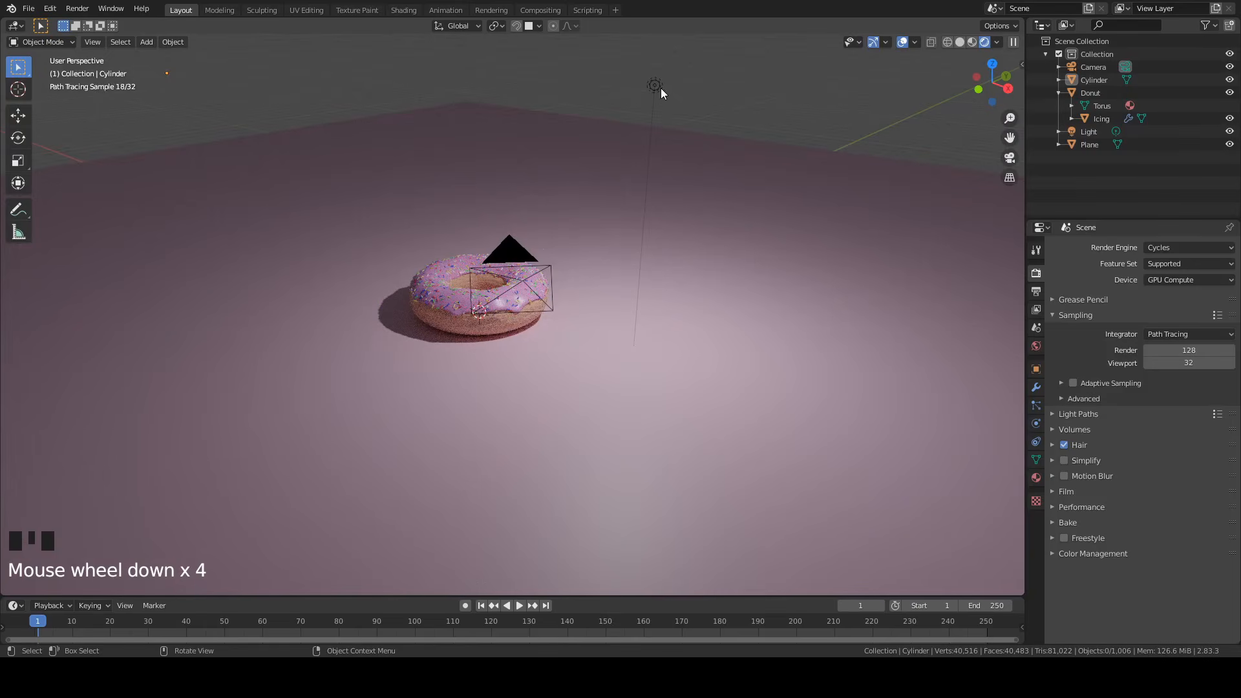
scroll(517, 258, up, 1)
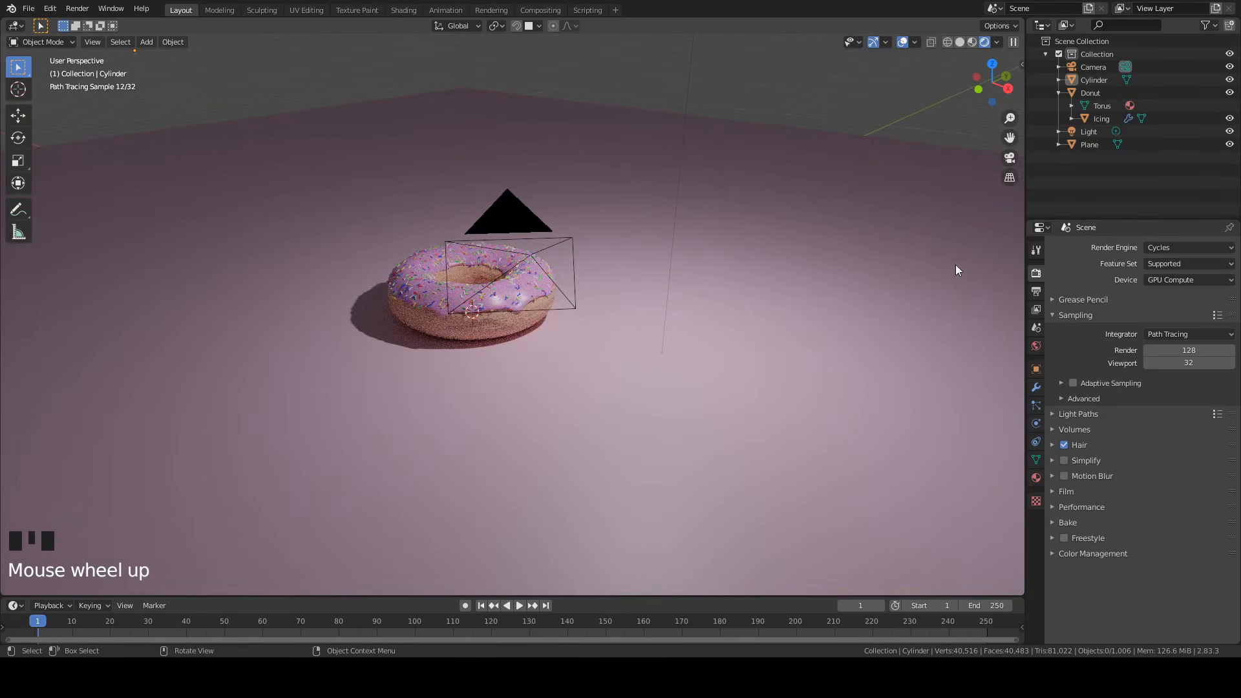
click(1010, 159)
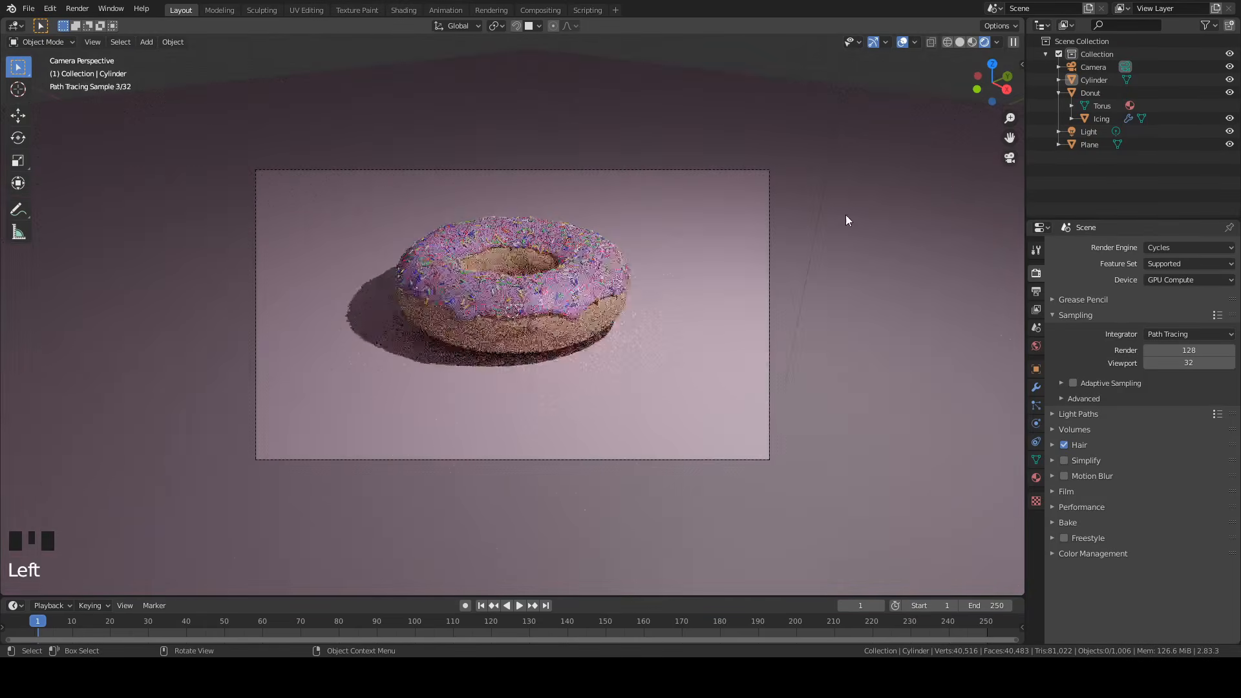
scroll(683, 300, down, 1)
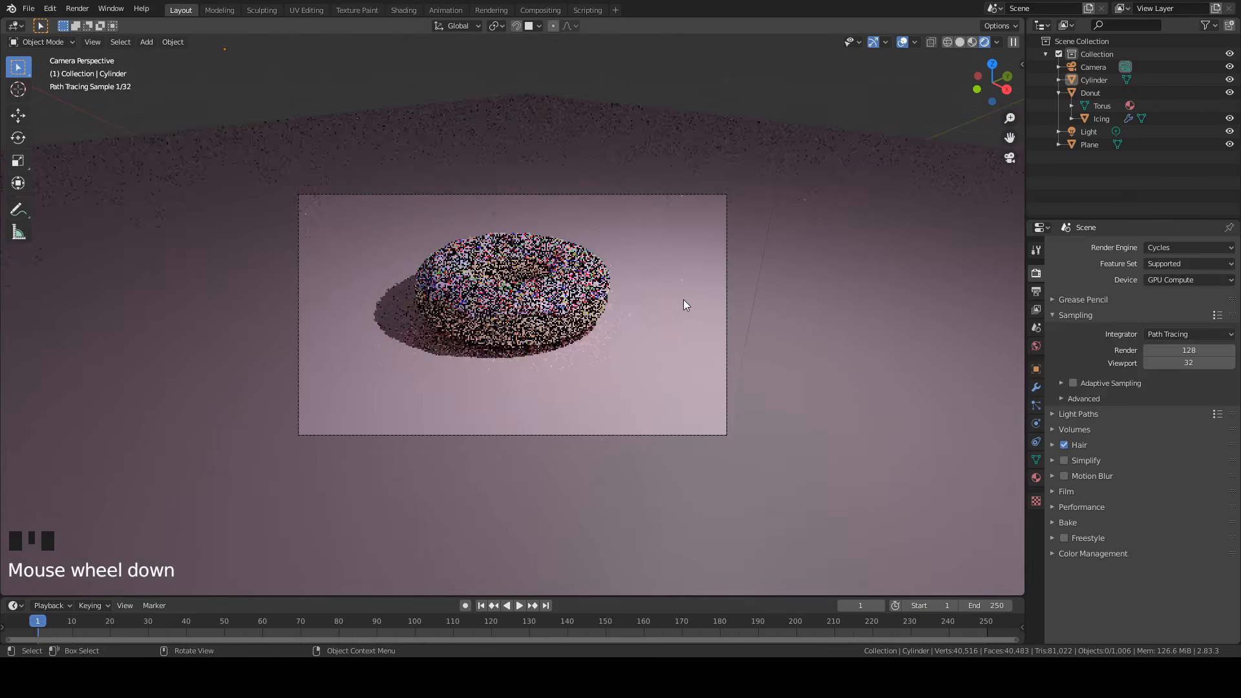
scroll(683, 276, up, 2)
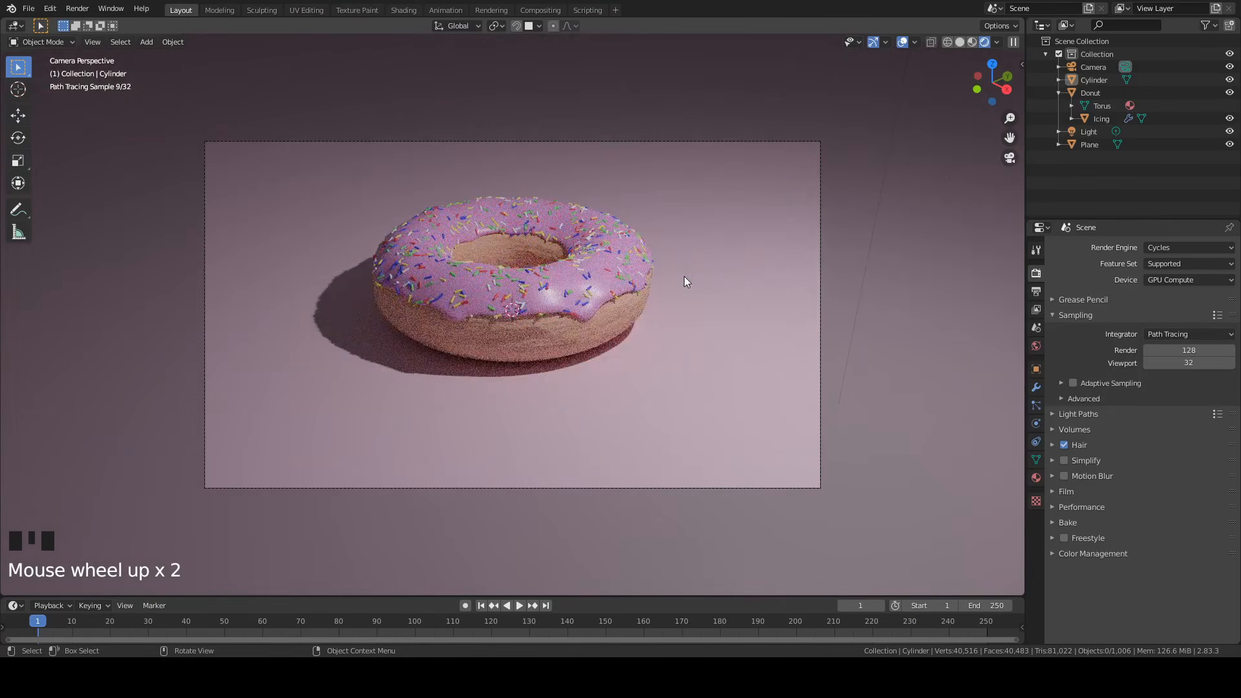
scroll(704, 343, down, 3)
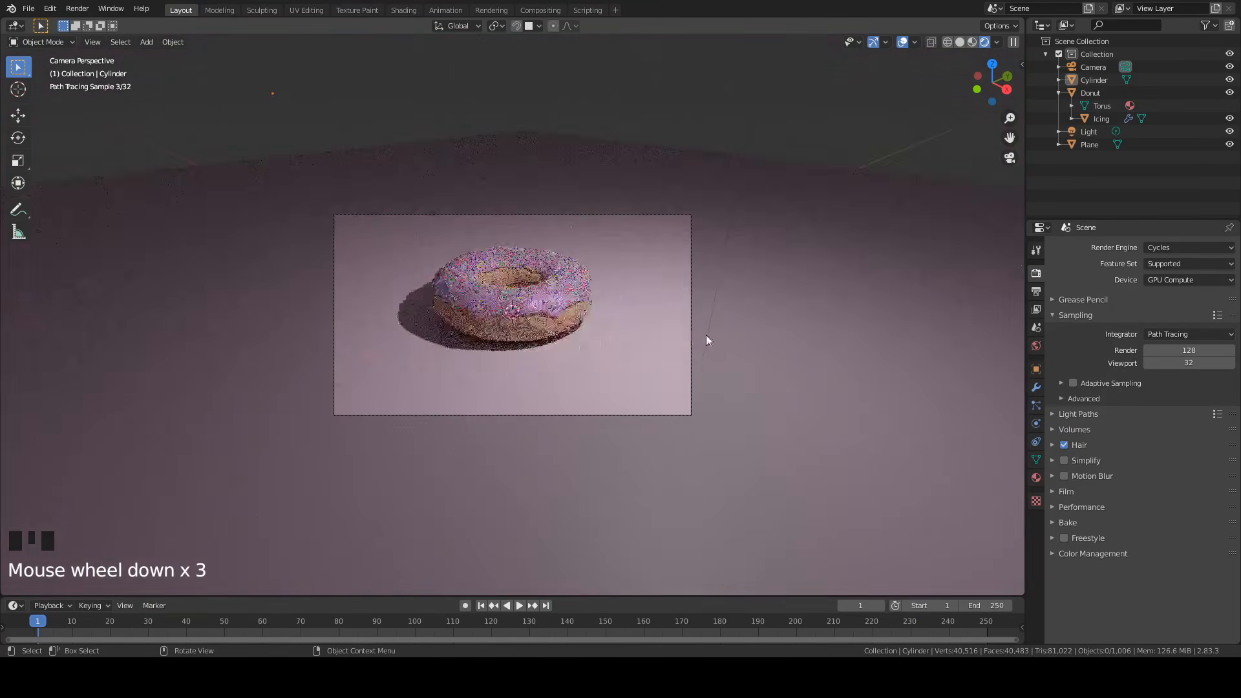
Set the point light's power to 2000 W and enlarge its size to 0.37 m.
middle_drag(706, 336, 707, 300)
scroll(629, 186, down, 3)
click(614, 145)
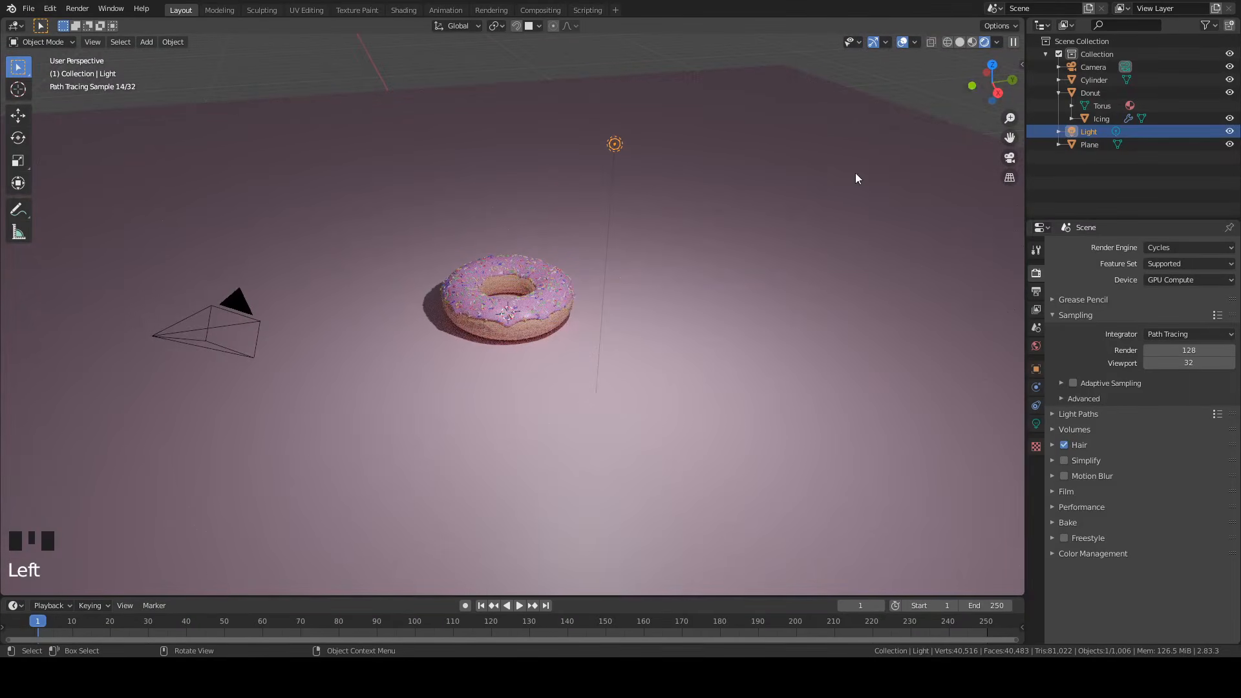
click(1036, 424)
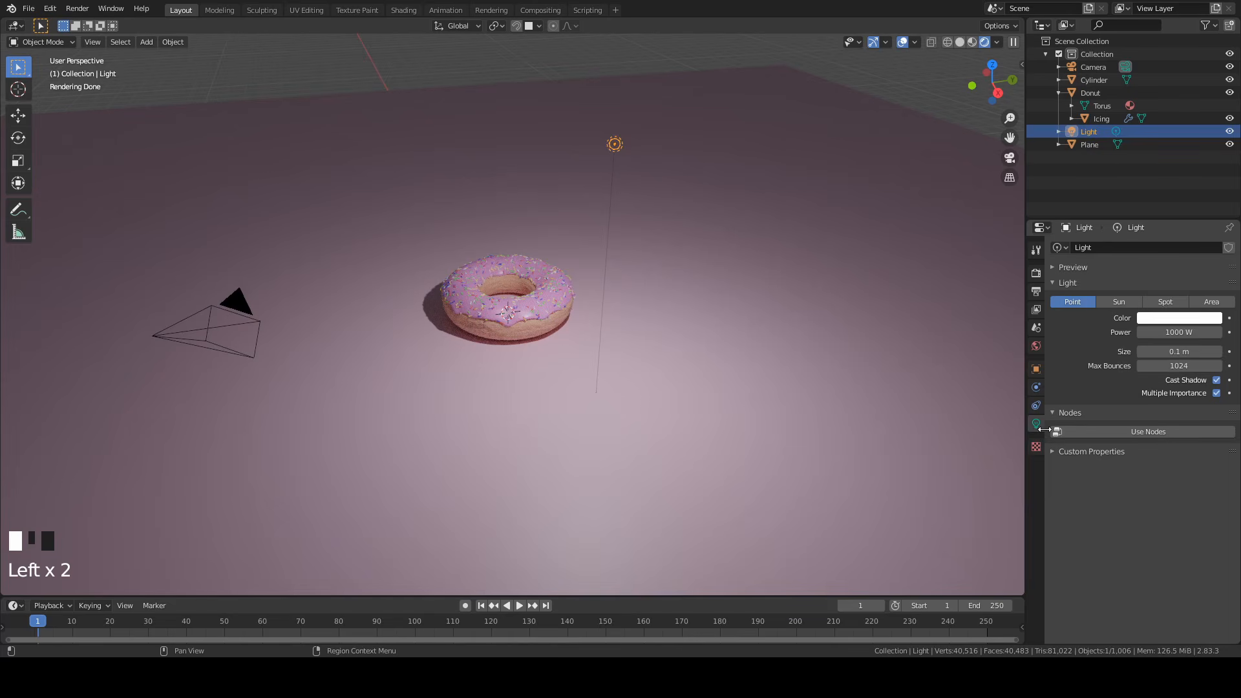
double_click(1163, 333)
key(Return)
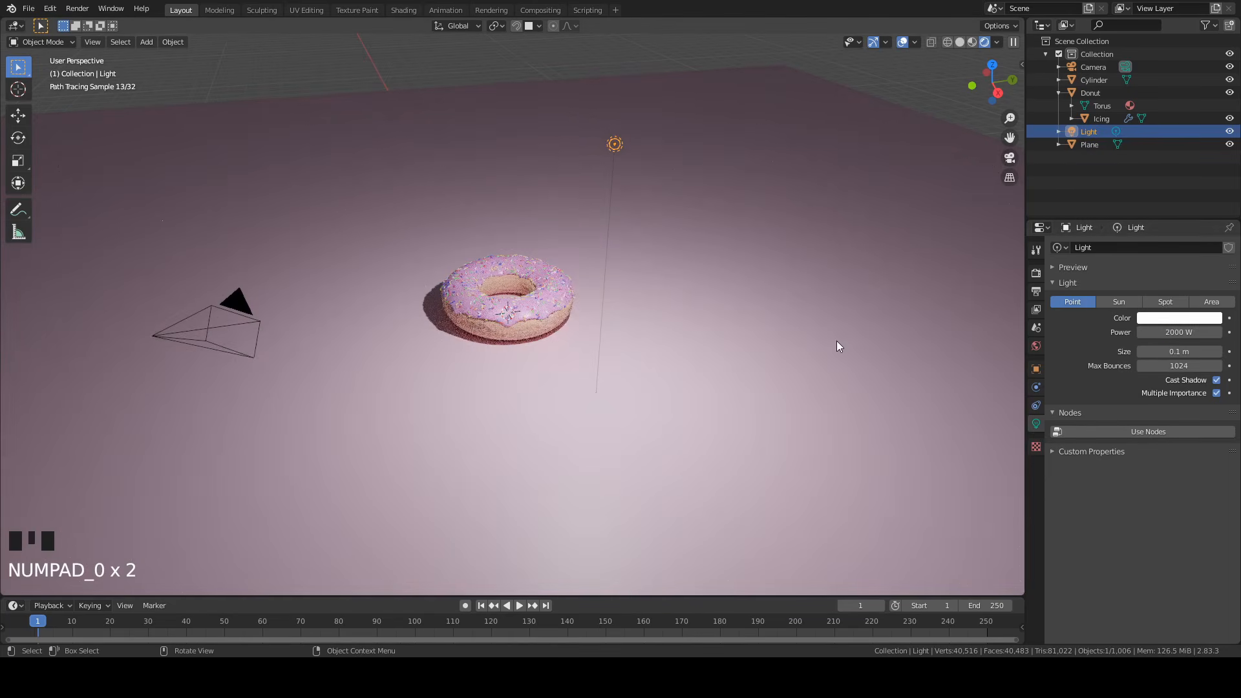
drag(1173, 351, 1208, 352)
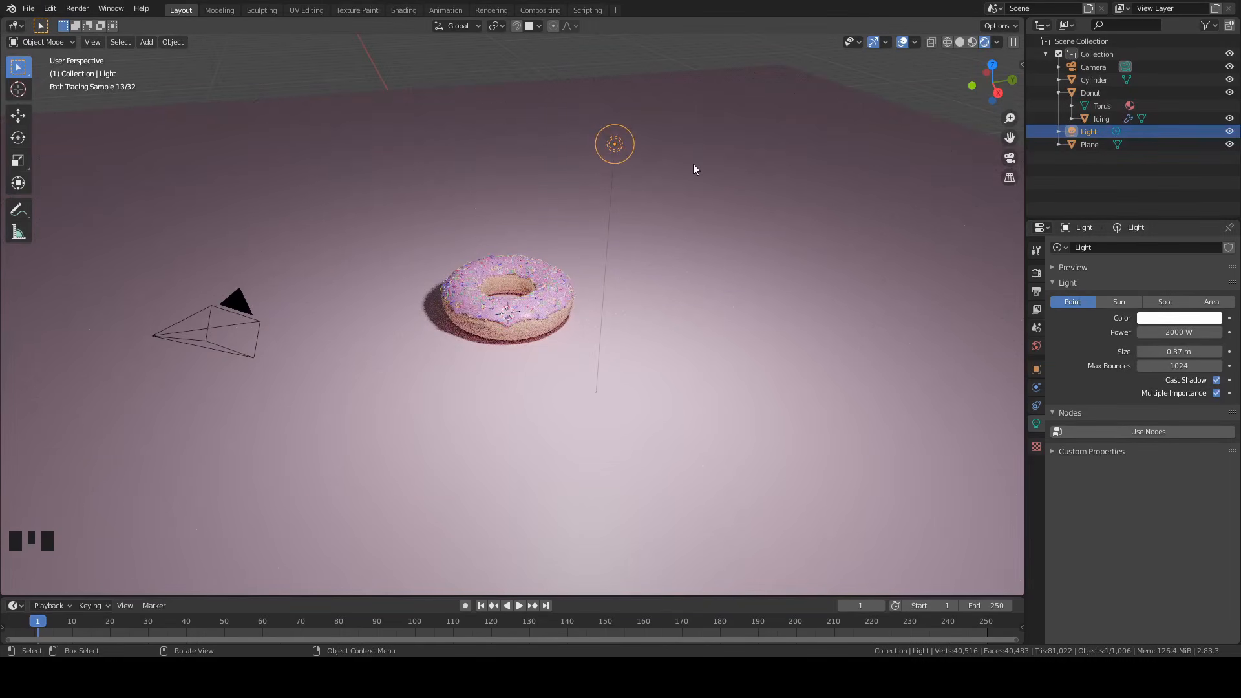
Move the light about -7.03 m in X, -6.34 m in Y and 0.63 m in Z, and check the shadow through the camera.
middle_drag(694, 167, 732, 173)
key(g)
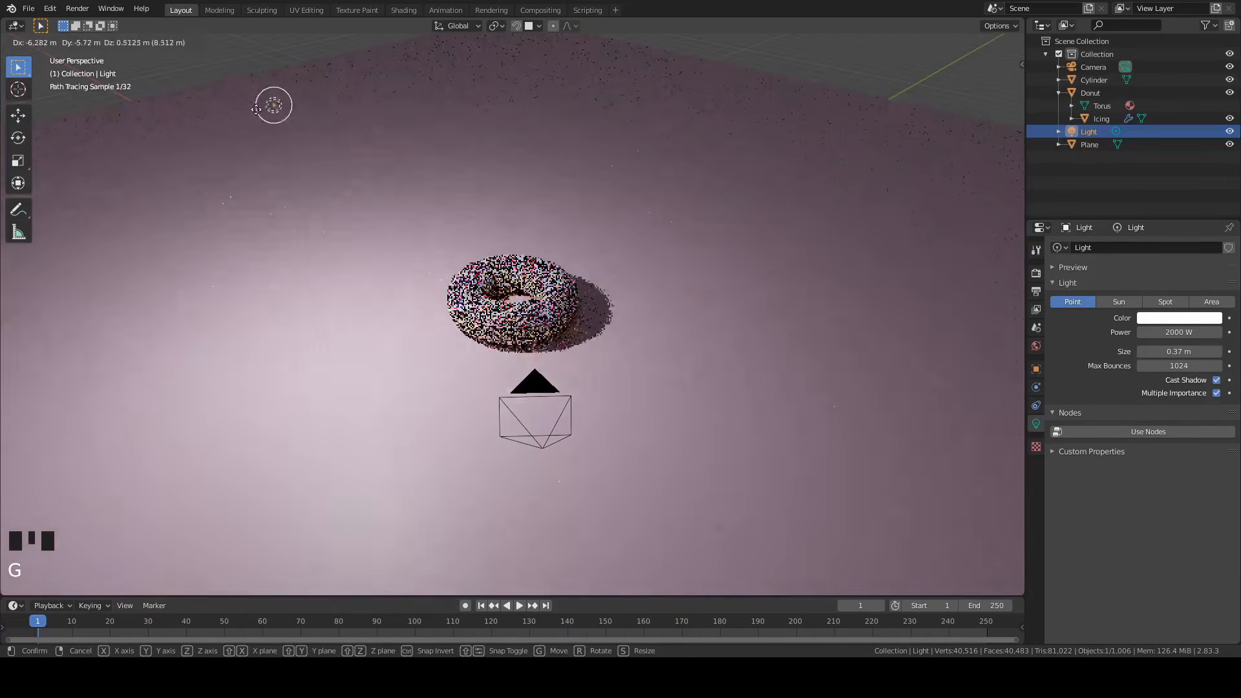
click(228, 105)
middle_drag(228, 104, 614, 318)
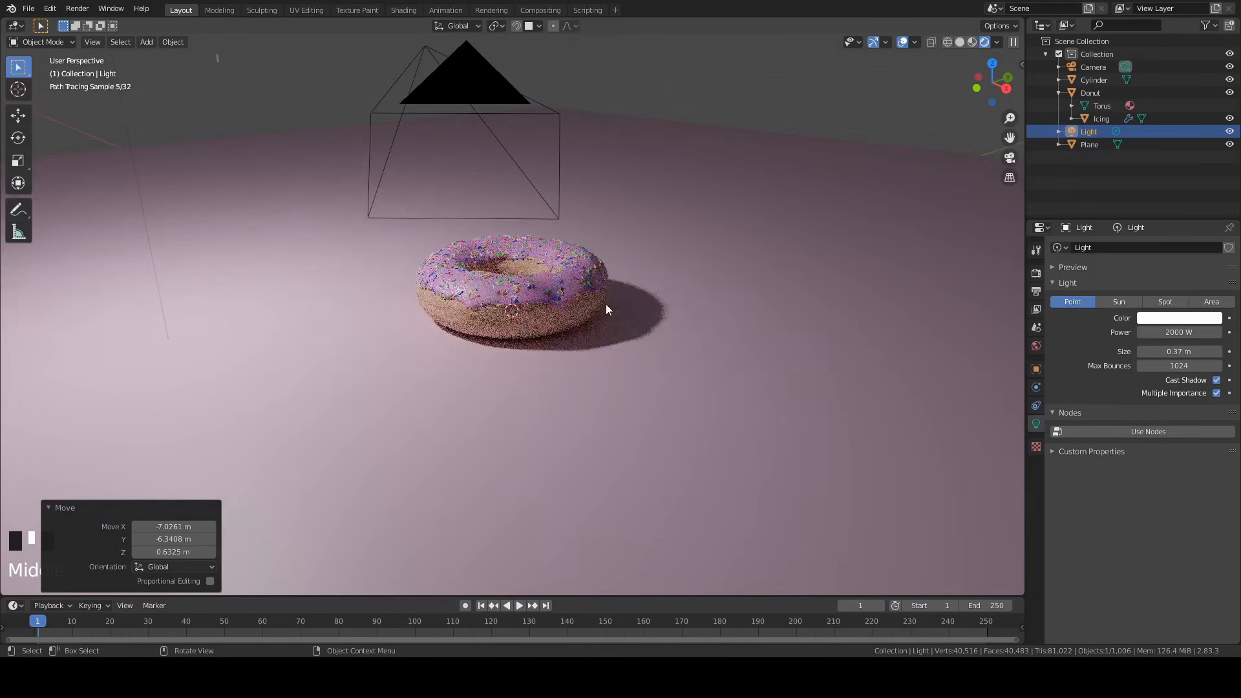
key(KP_0)
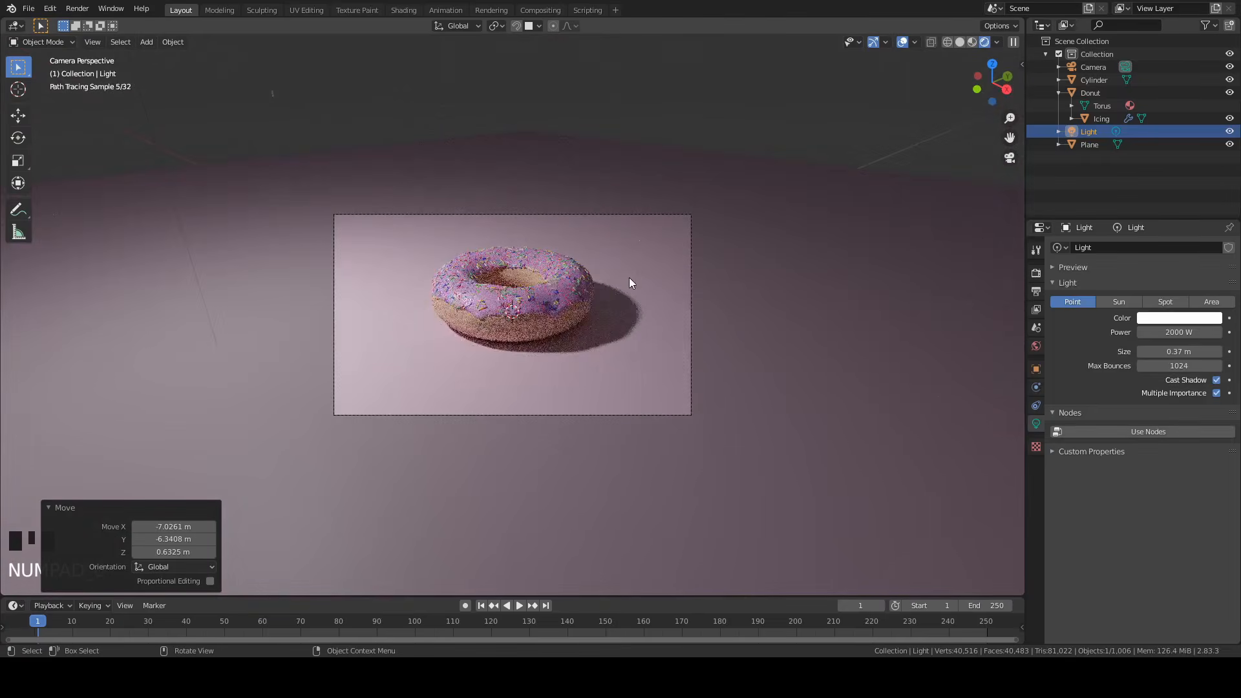
scroll(629, 277, up, 4)
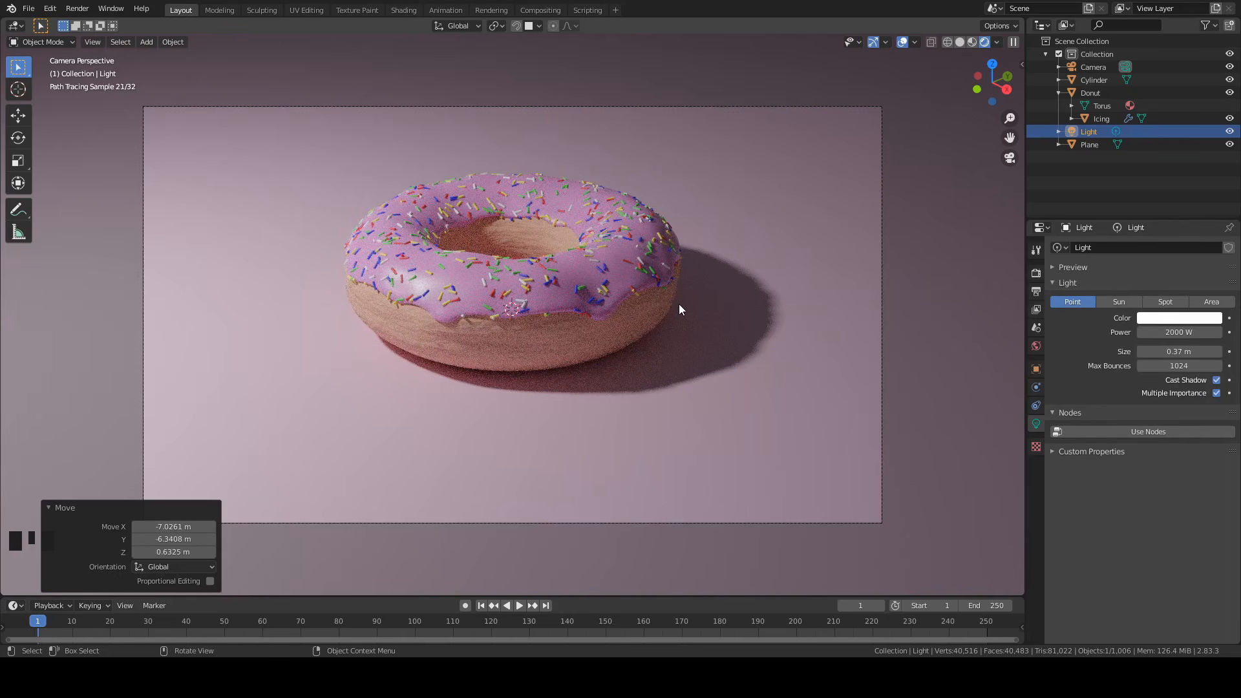
Move the light about -0.69 m in X, 3.94 m in Y and 1.52 m in Z, lower it about 1.21 m, and check the camera view.
scroll(743, 252, down, 2)
middle_drag(750, 245, 679, 271)
scroll(582, 233, down, 5)
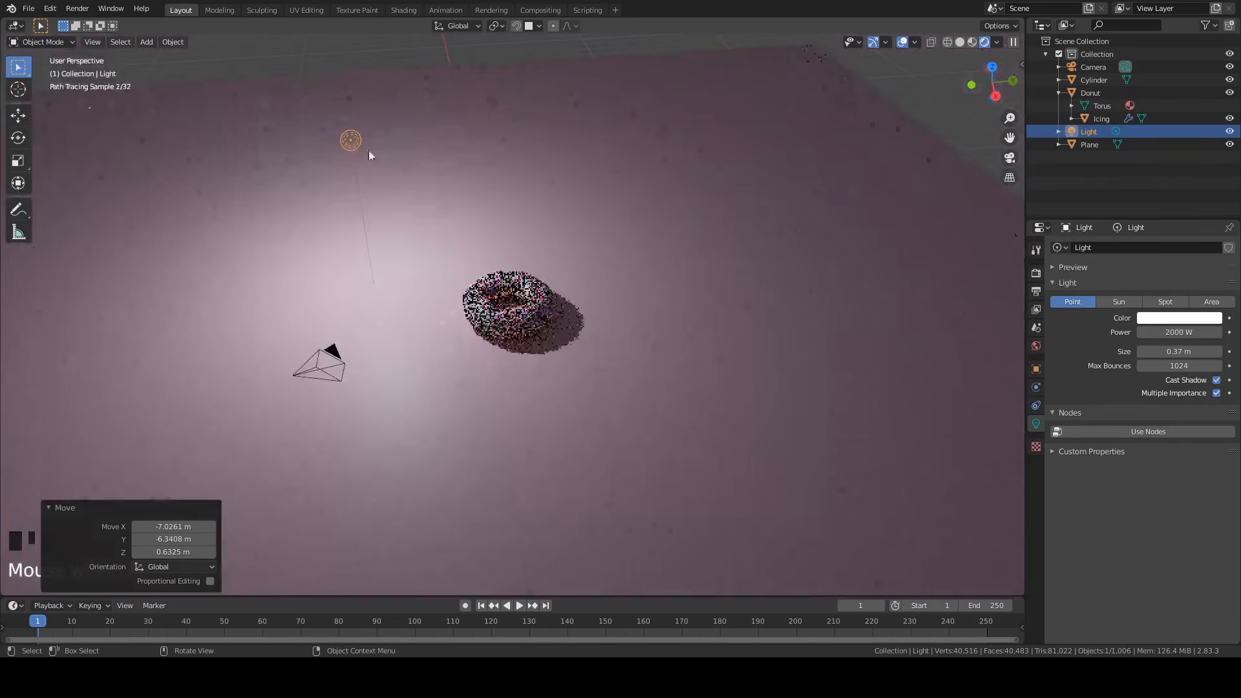
key(g)
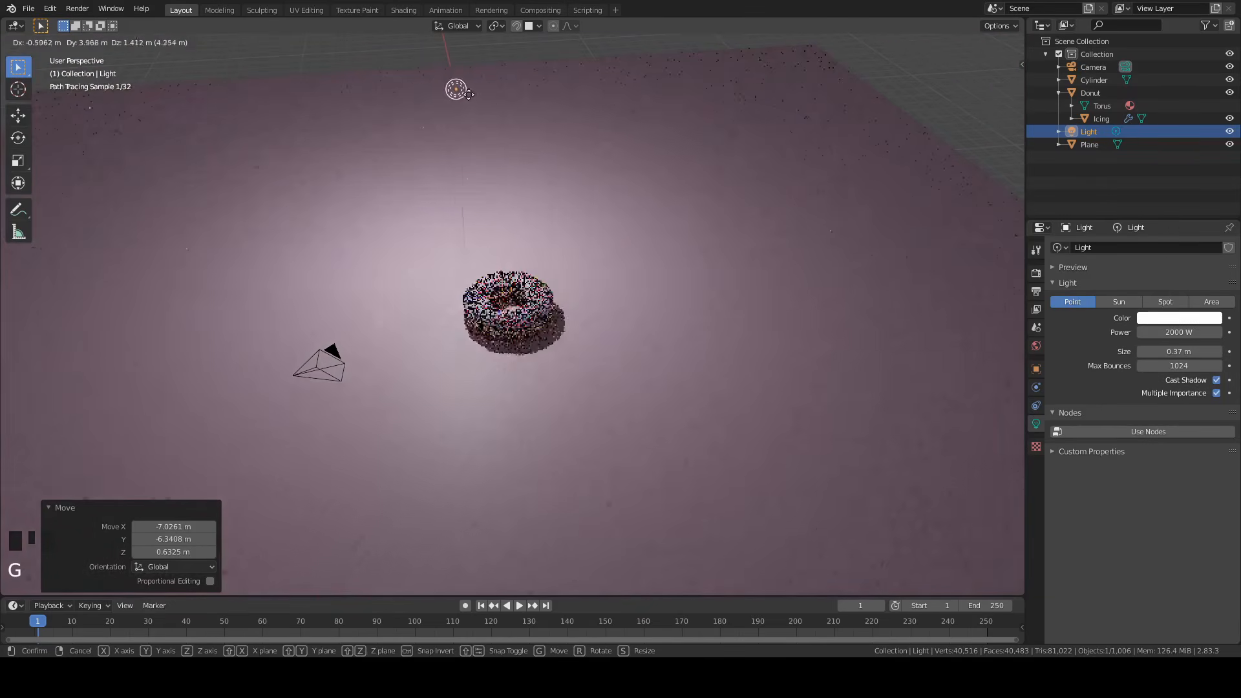
key(x)
key(z)
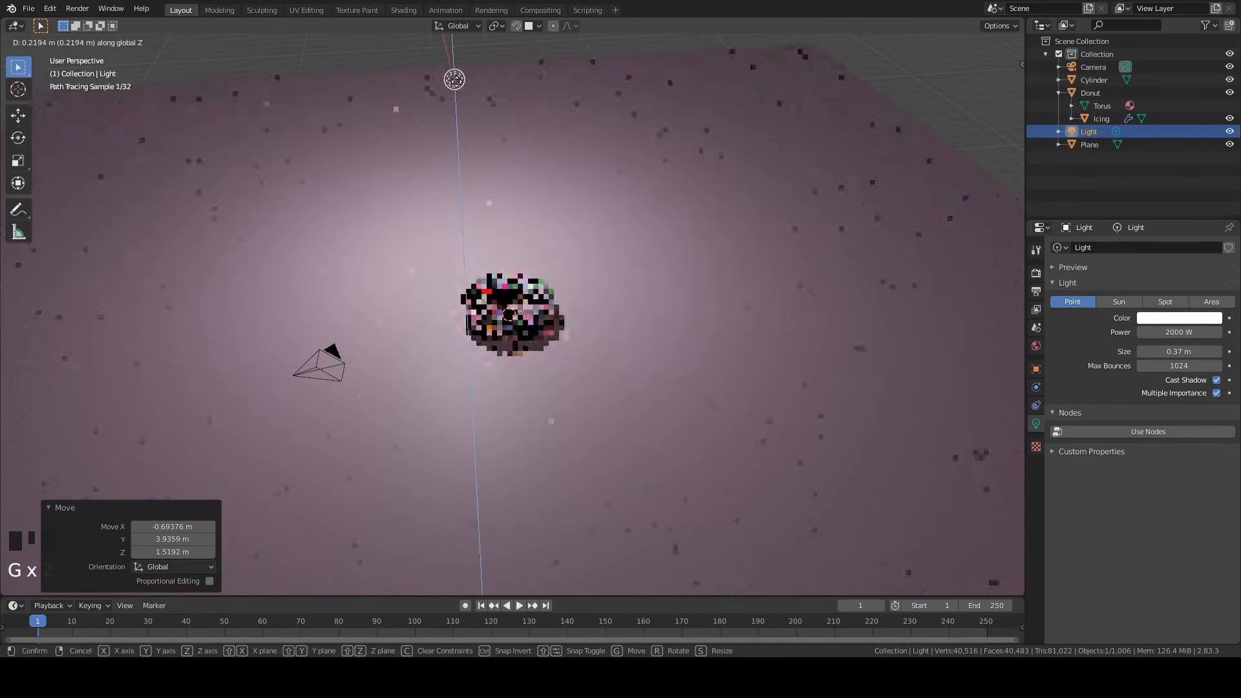
click(457, 121)
middle_drag(462, 162, 627, 116)
scroll(651, 159, down, 2)
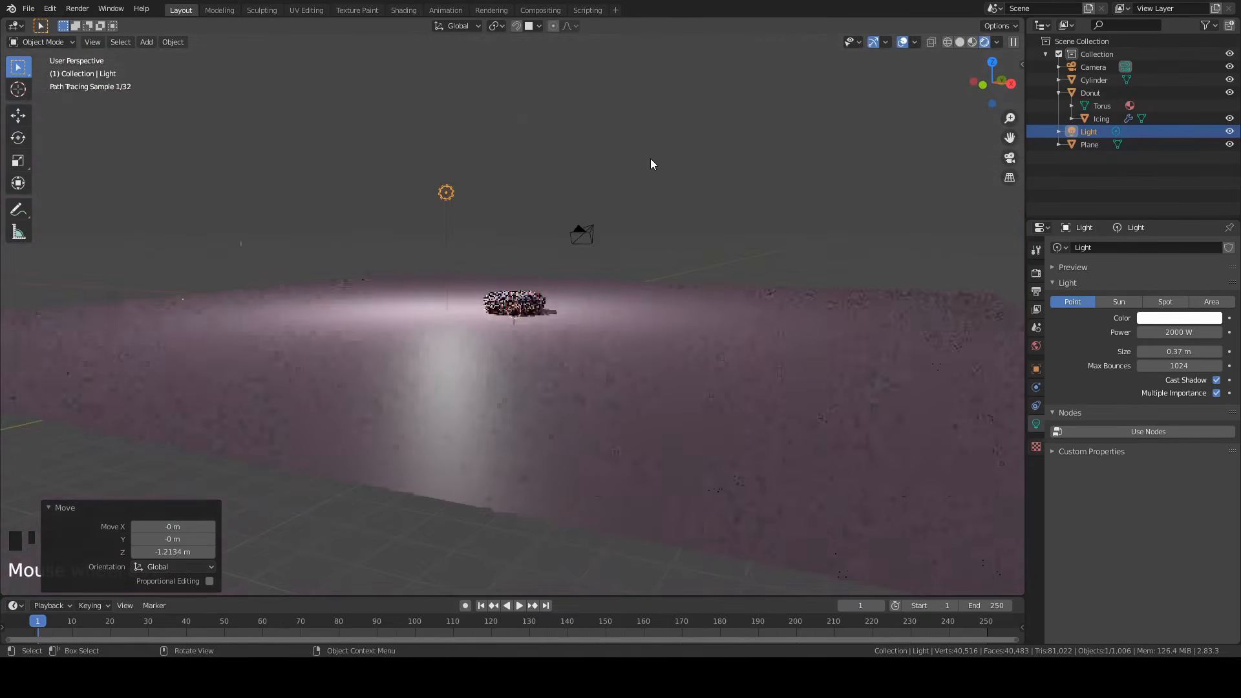
key(KP_0)
scroll(648, 339, up, 5)
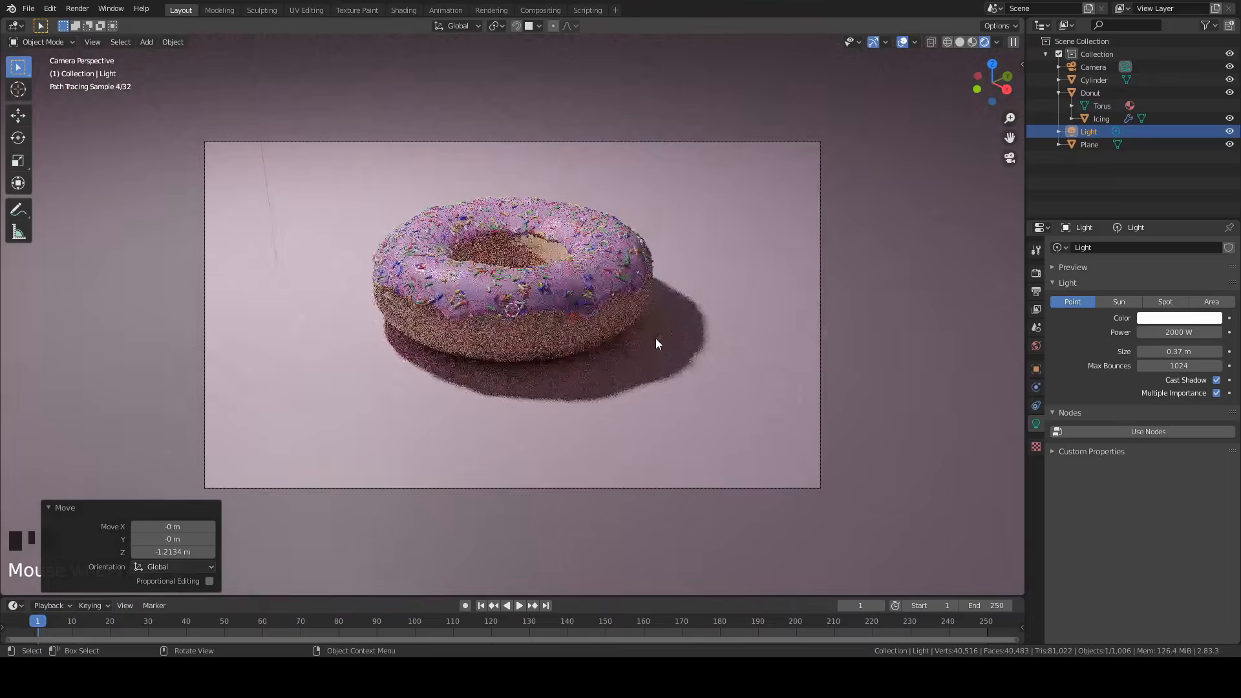
scroll(808, 287, up, 1)
double_click(861, 269)
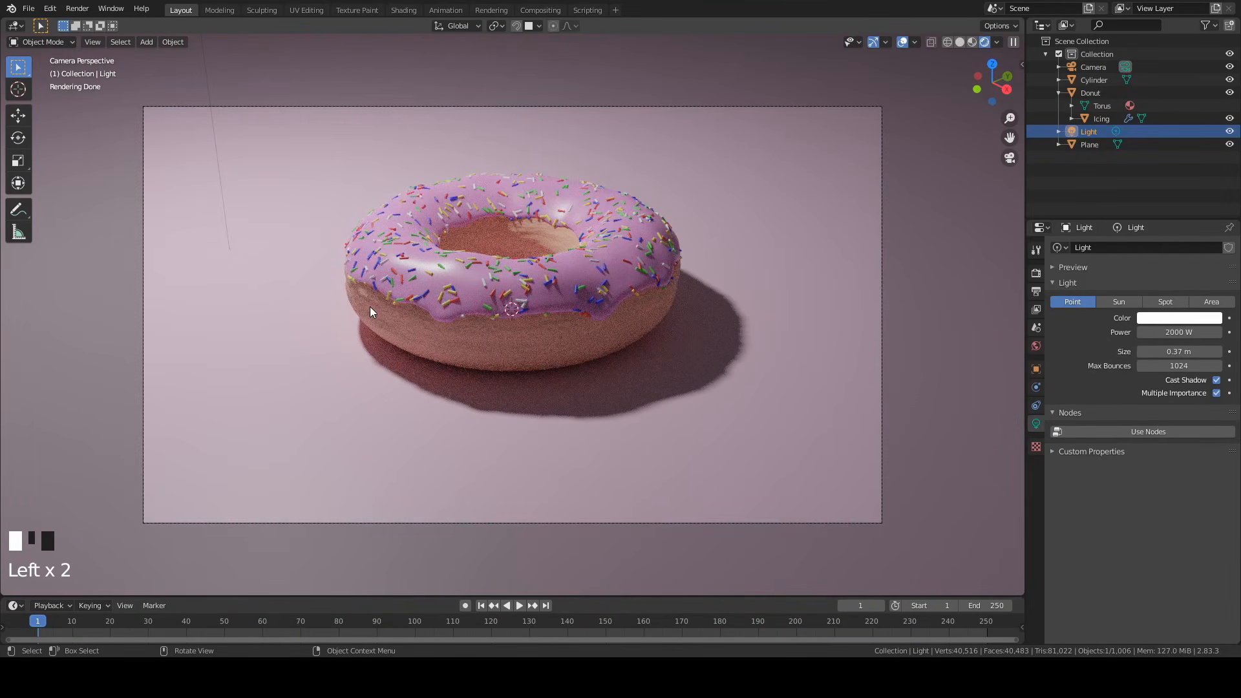
Set the Bump node's strength to 0.11 in the donut base's material, and return to the 3D viewport.
click(510, 331)
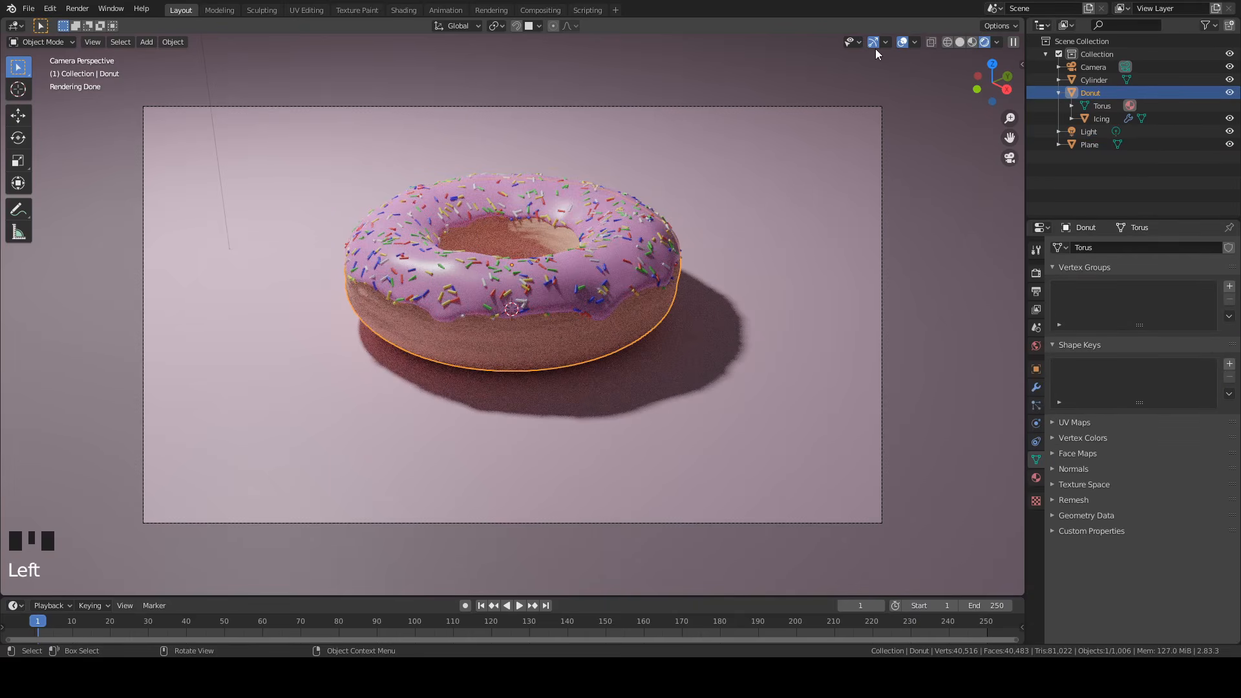
click(14, 25)
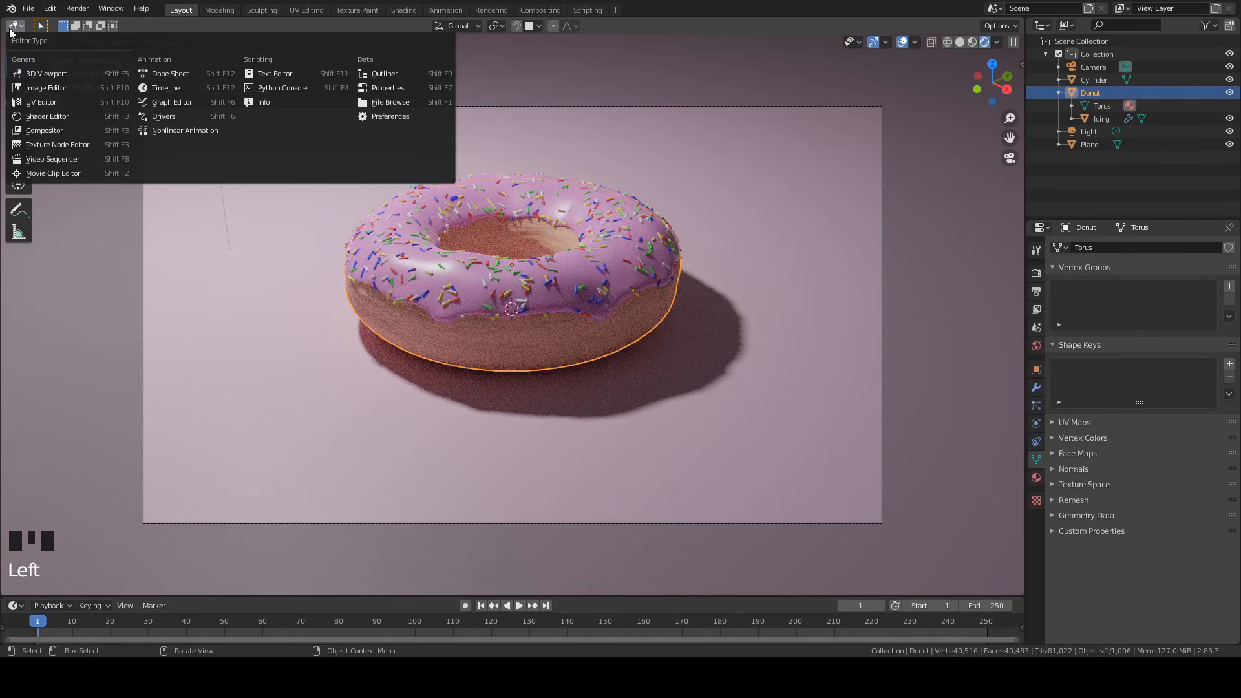
click(90, 117)
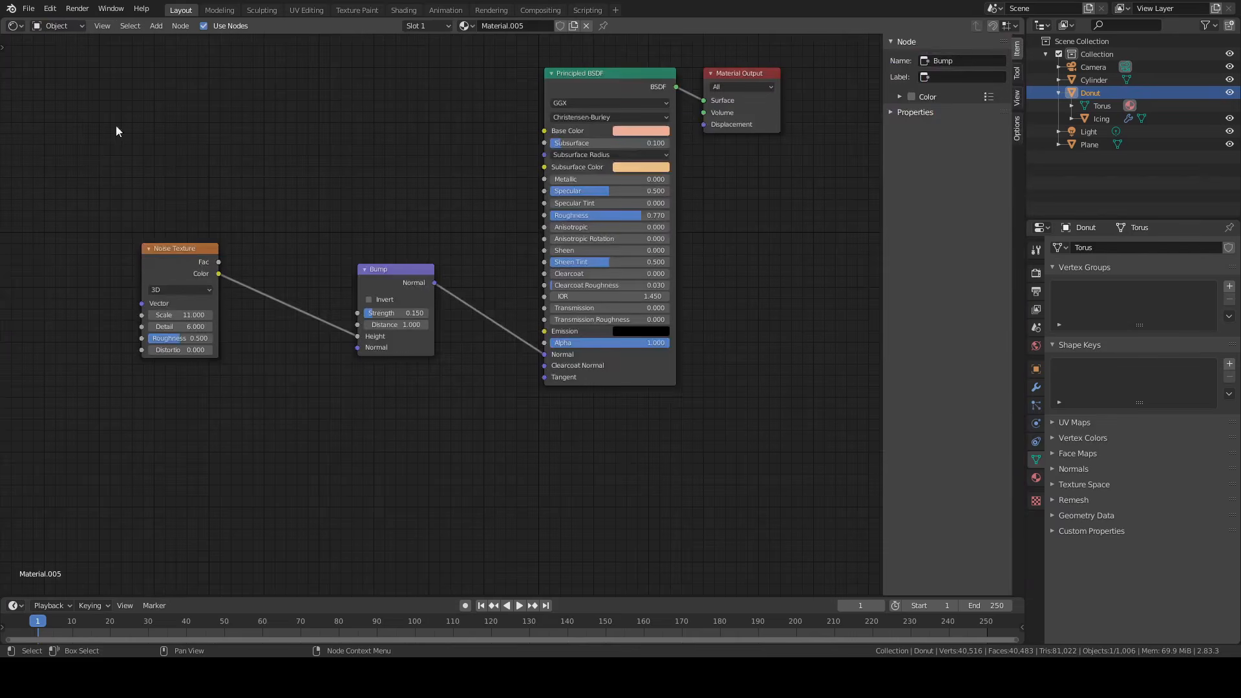
click(413, 314)
text(0.11)
key(Return)
click(16, 26)
click(61, 73)
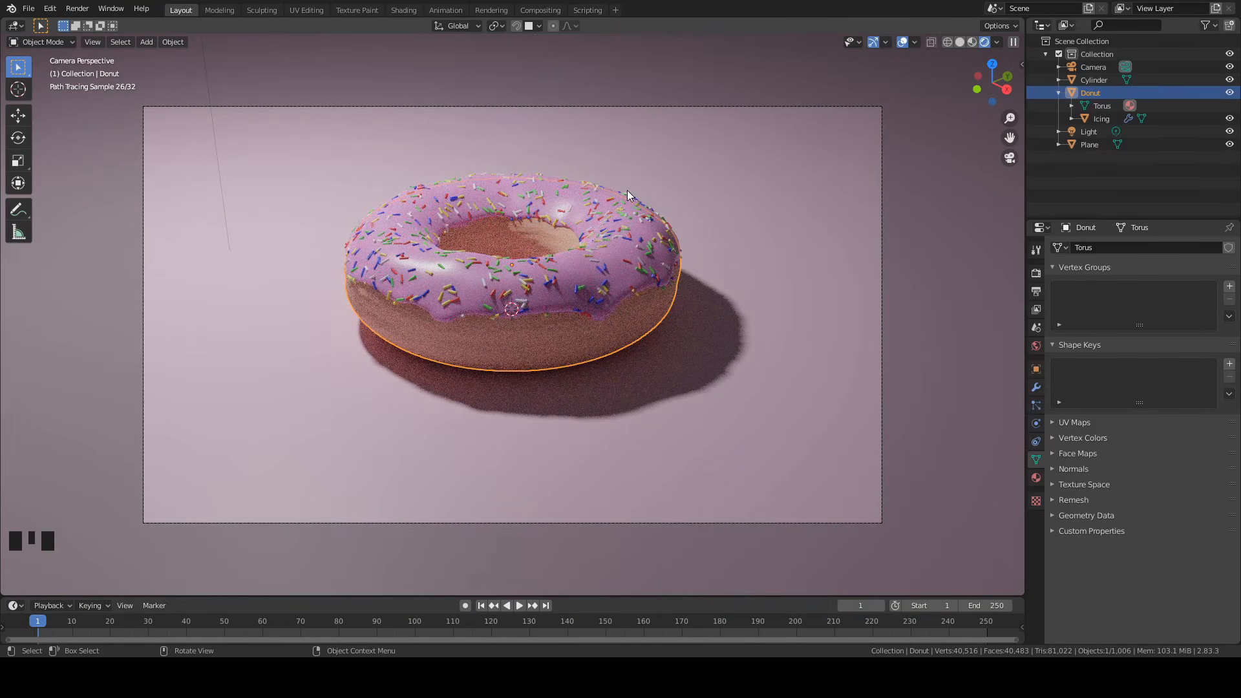
Select the camera, look through it and lock the camera to the view.
scroll(626, 190, down, 4)
click(676, 324)
middle_drag(676, 323, 529, 166)
scroll(502, 213, up, 2)
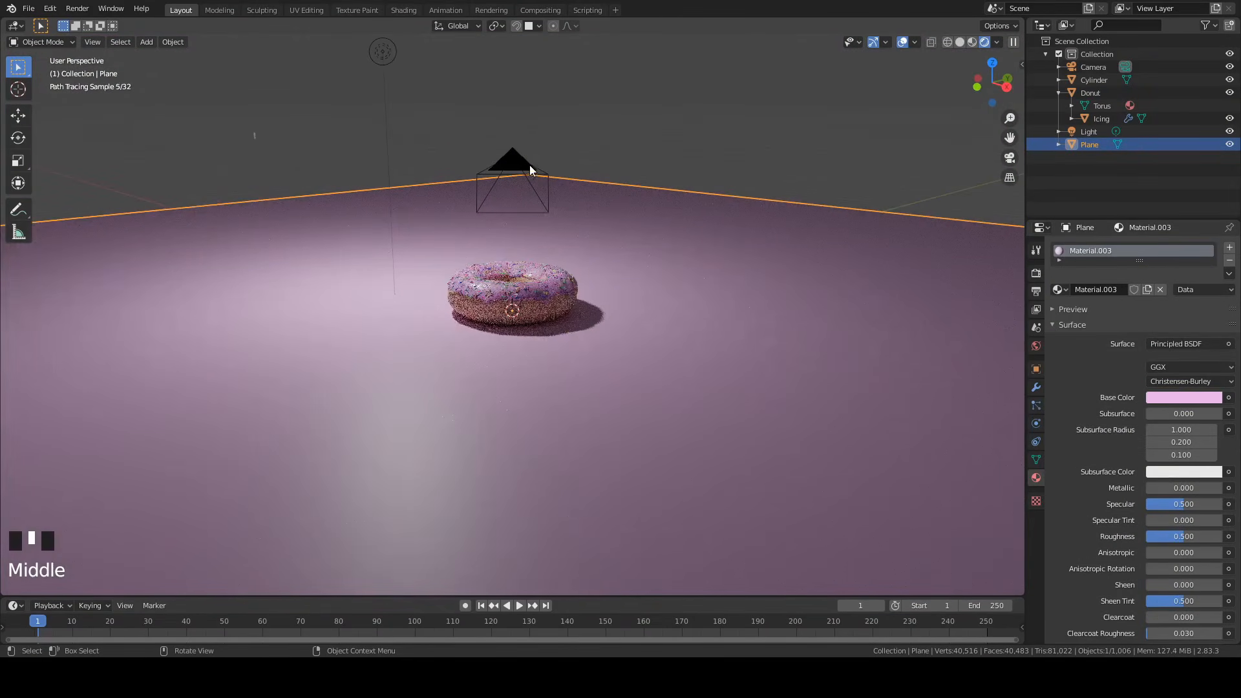
click(518, 165)
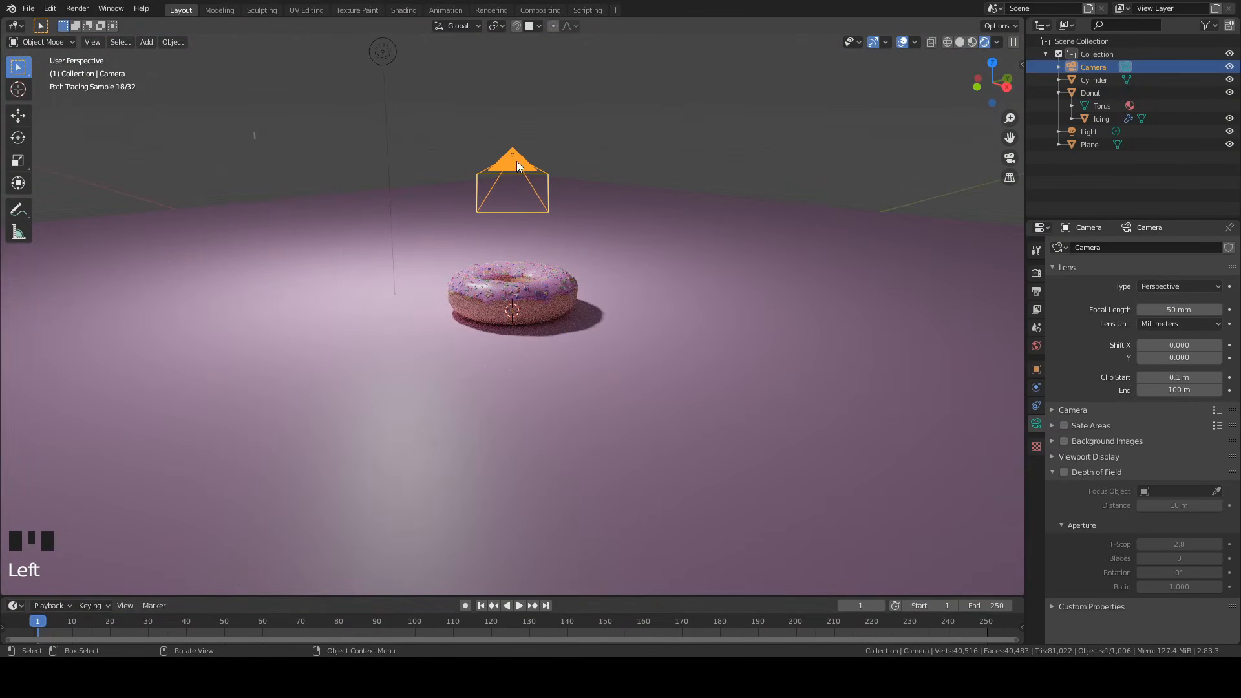
click(1009, 177)
scroll(1021, 74, up, 1)
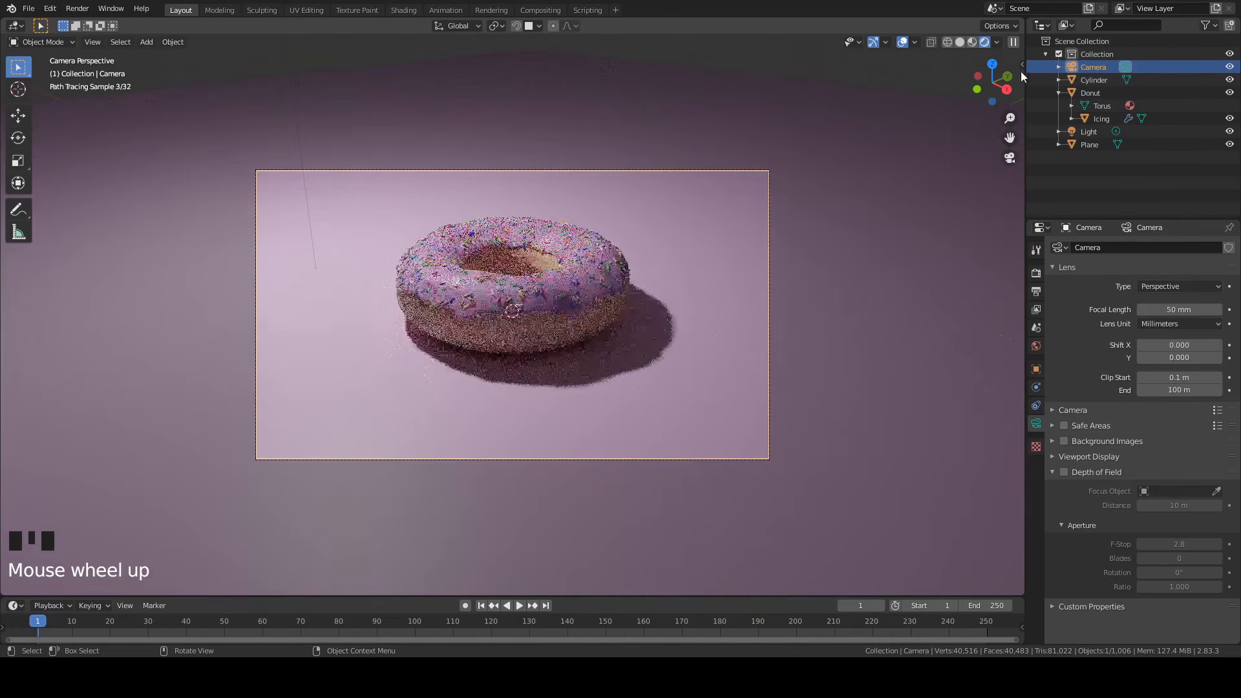
drag(1019, 64, 880, 76)
click(1017, 91)
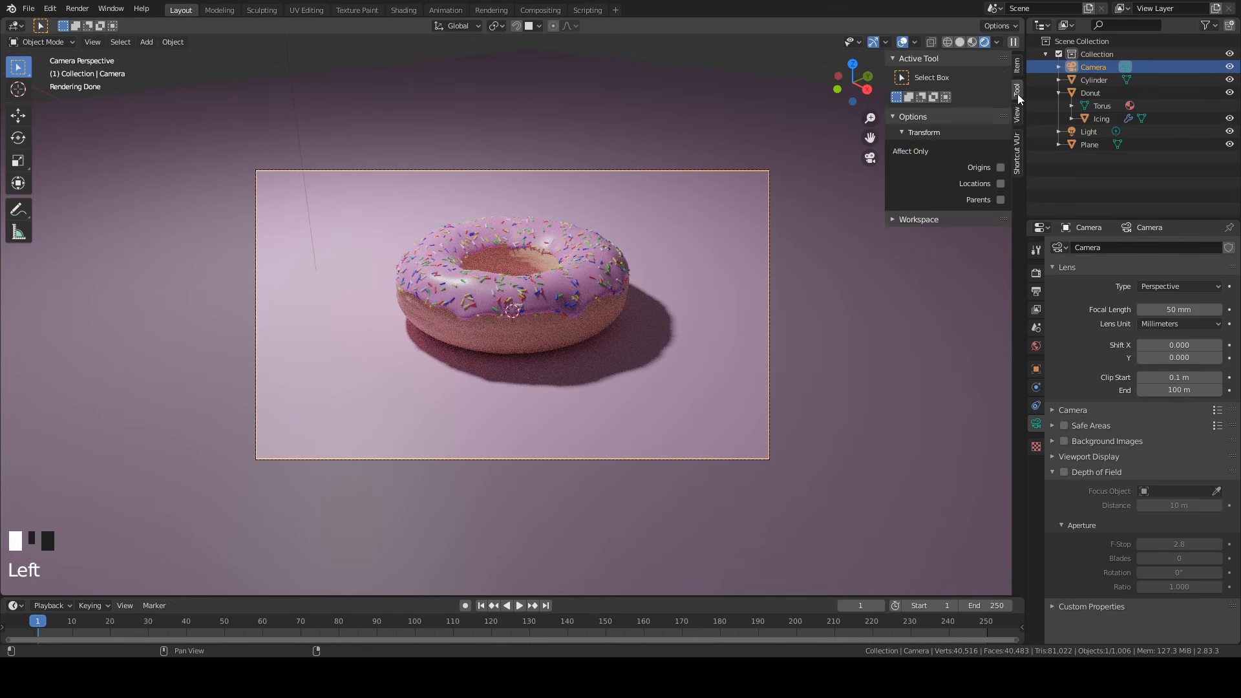
click(1017, 115)
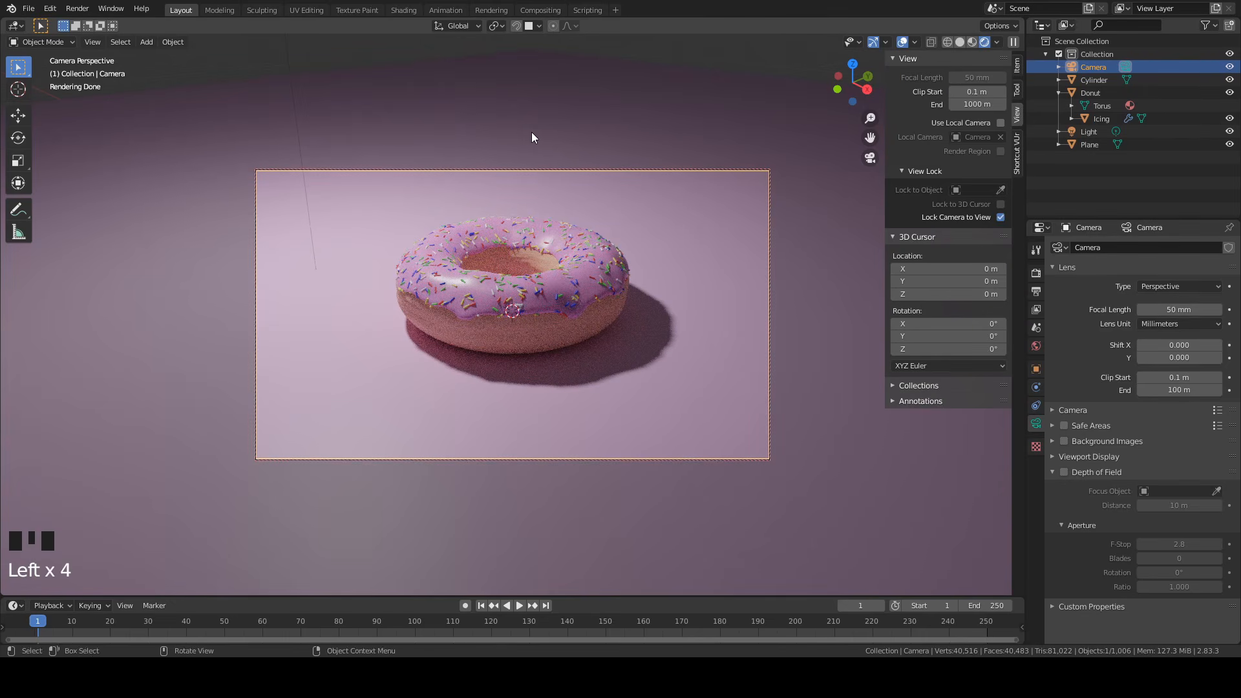
Lower the camera about 0.45 m along Z, orbit it to reframe the donut, and turn off Lock Camera to View.
mouse_move(548, 126)
middle_down()
mouse_move(569, 125)
mouse_move(554, 125)
middle_up()
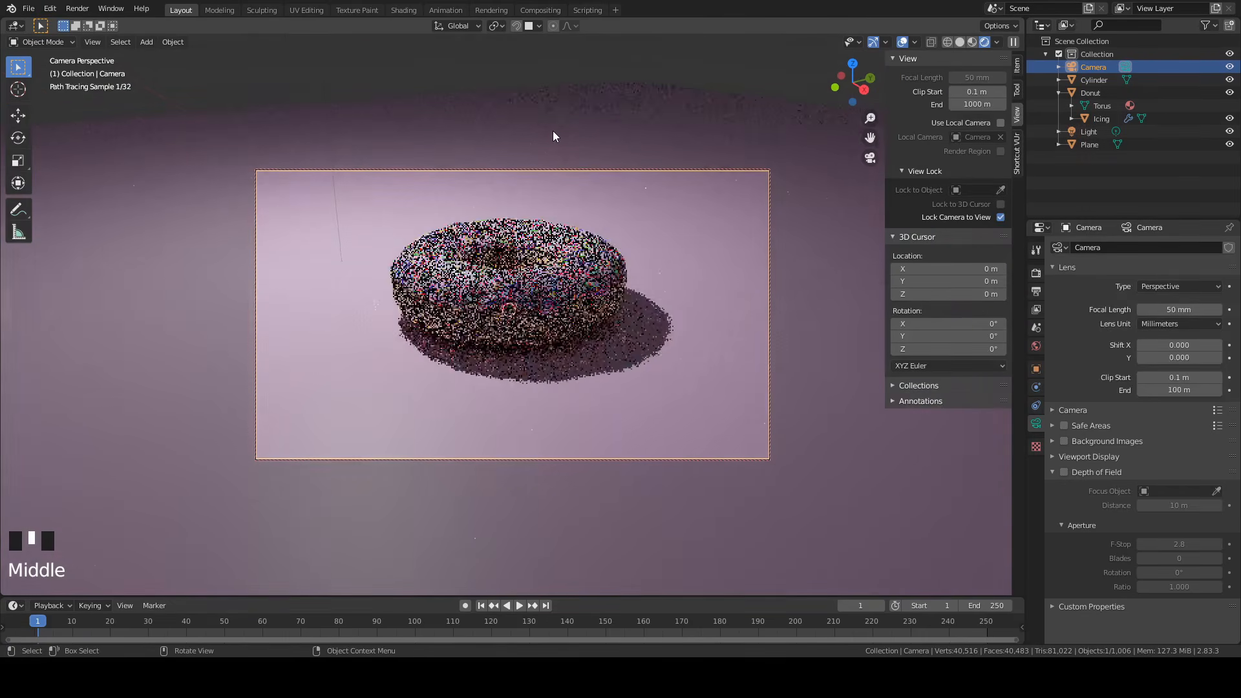
key(g)
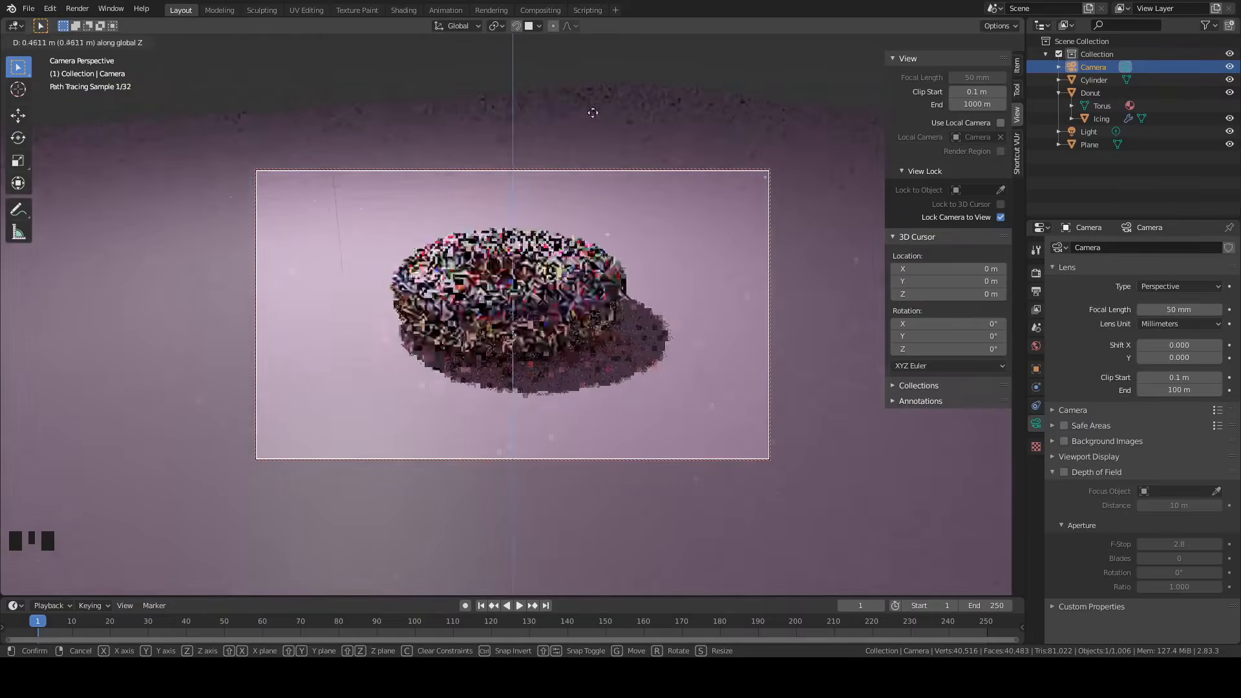
key(z)
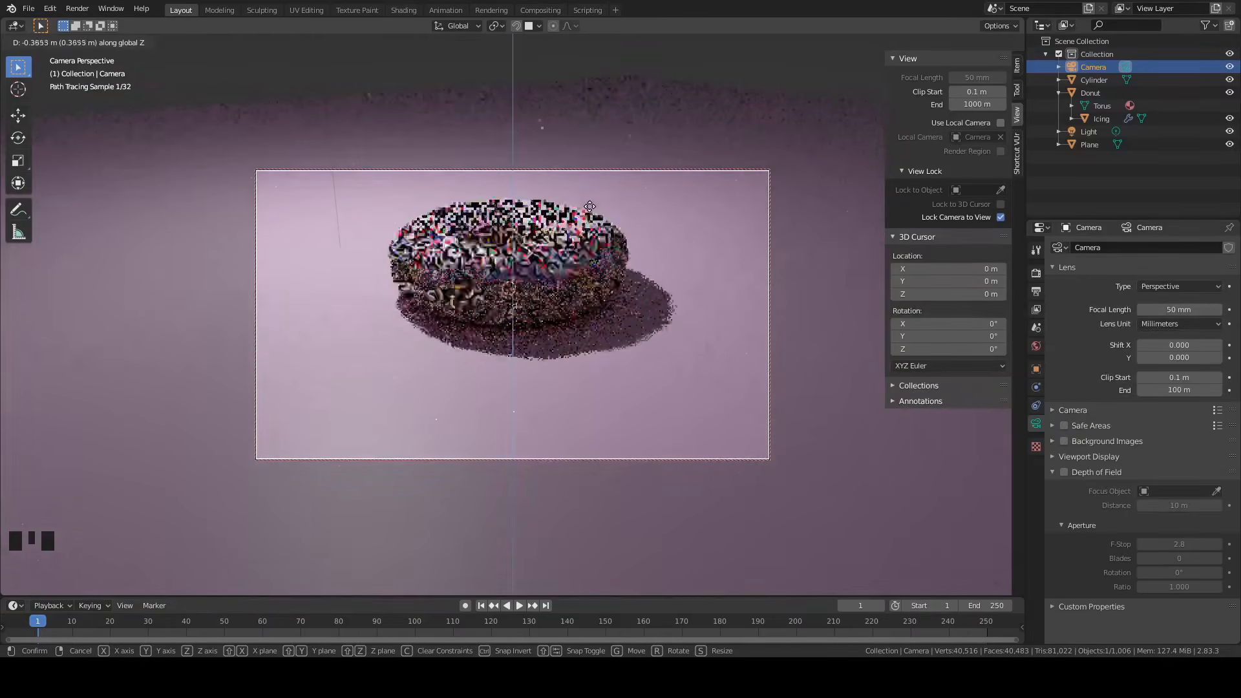
click(596, 224)
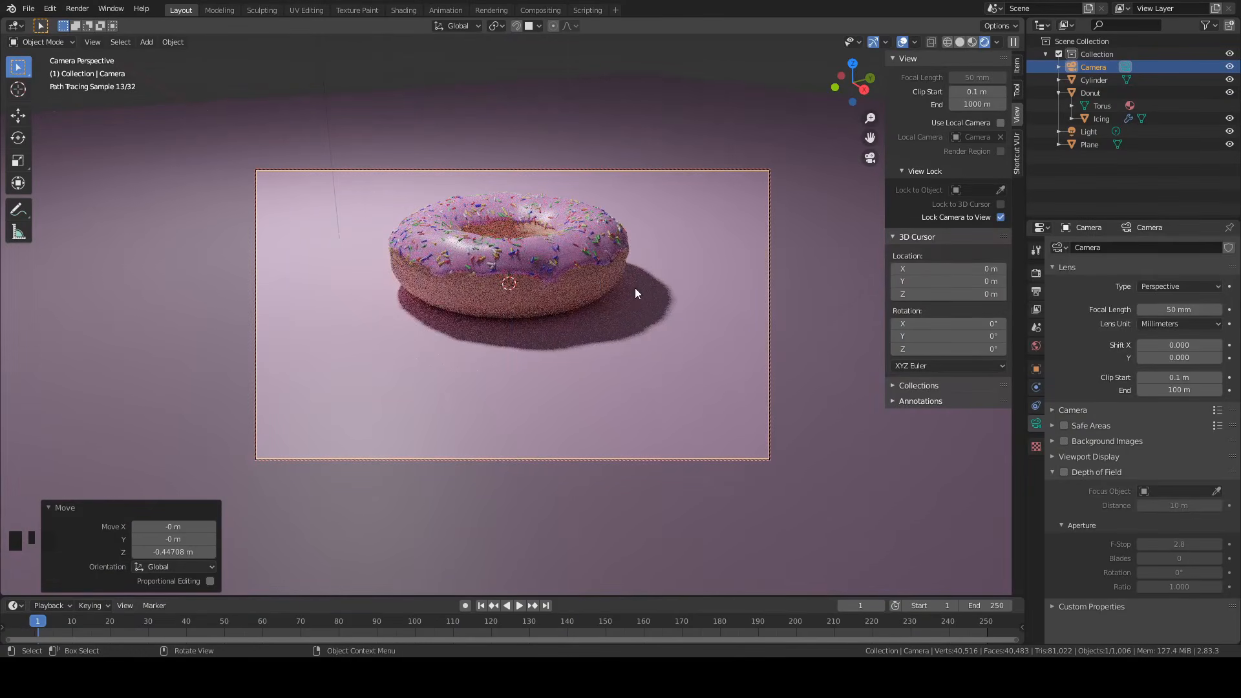
mouse_move(635, 288)
middle_down()
mouse_move(657, 259)
mouse_move(670, 306)
mouse_move(658, 284)
middle_up()
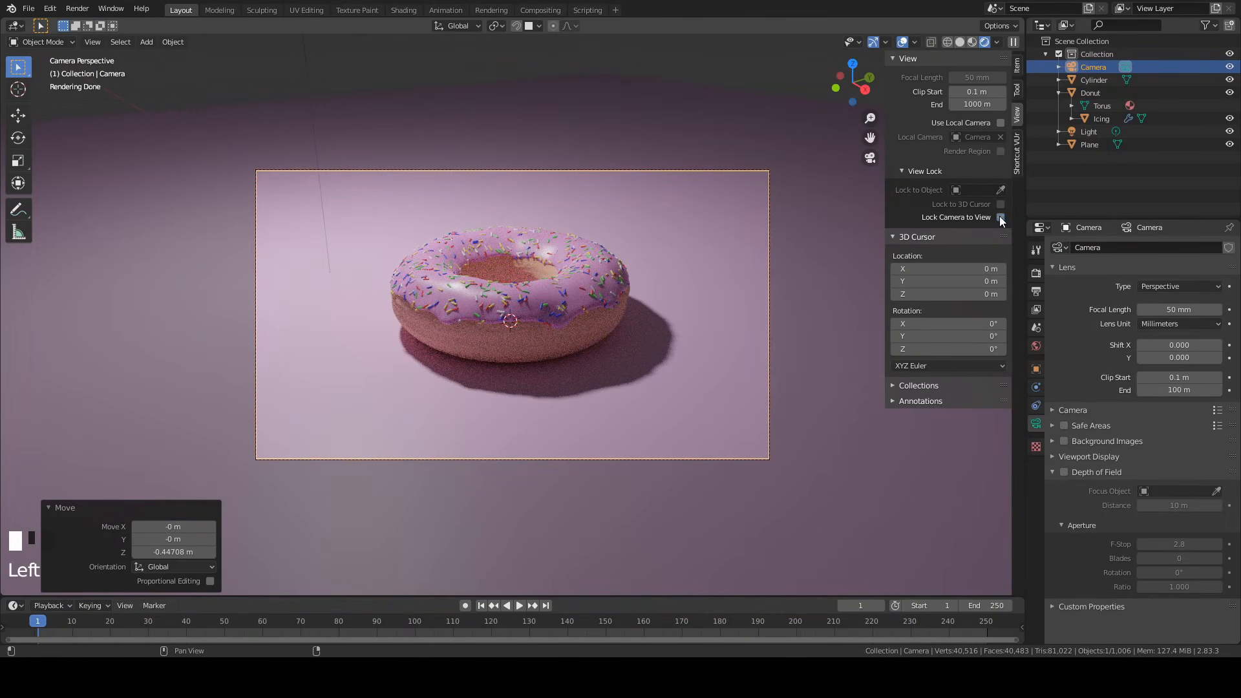
click(800, 62)
Render the final still image of the donut scene from the camera.
scroll(798, 84, down, 4)
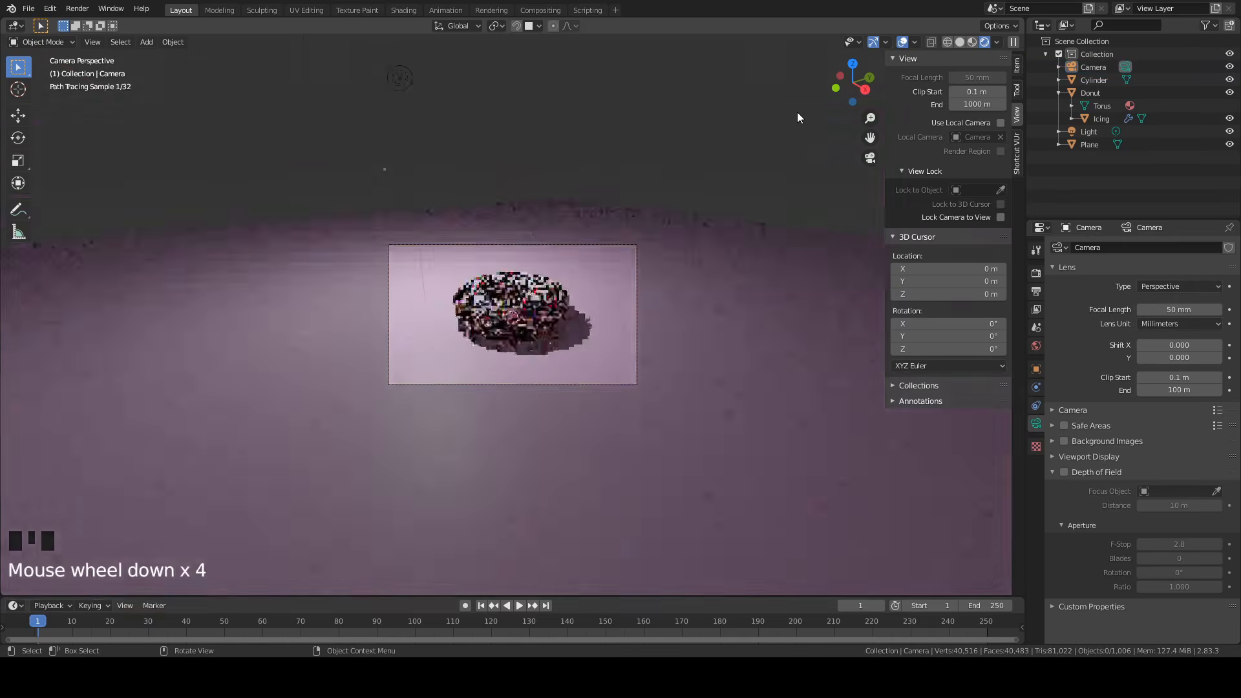
middle_drag(797, 117, 743, 118)
scroll(699, 137, down, 5)
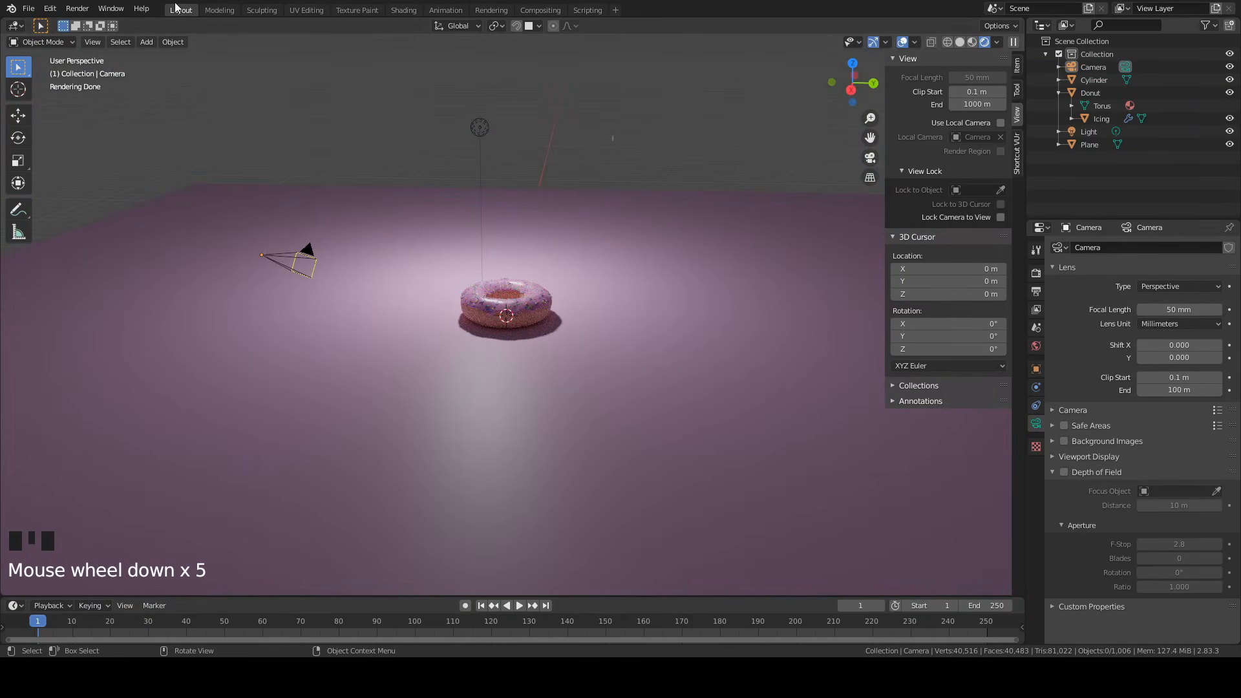
click(86, 13)
click(75, 9)
click(90, 23)
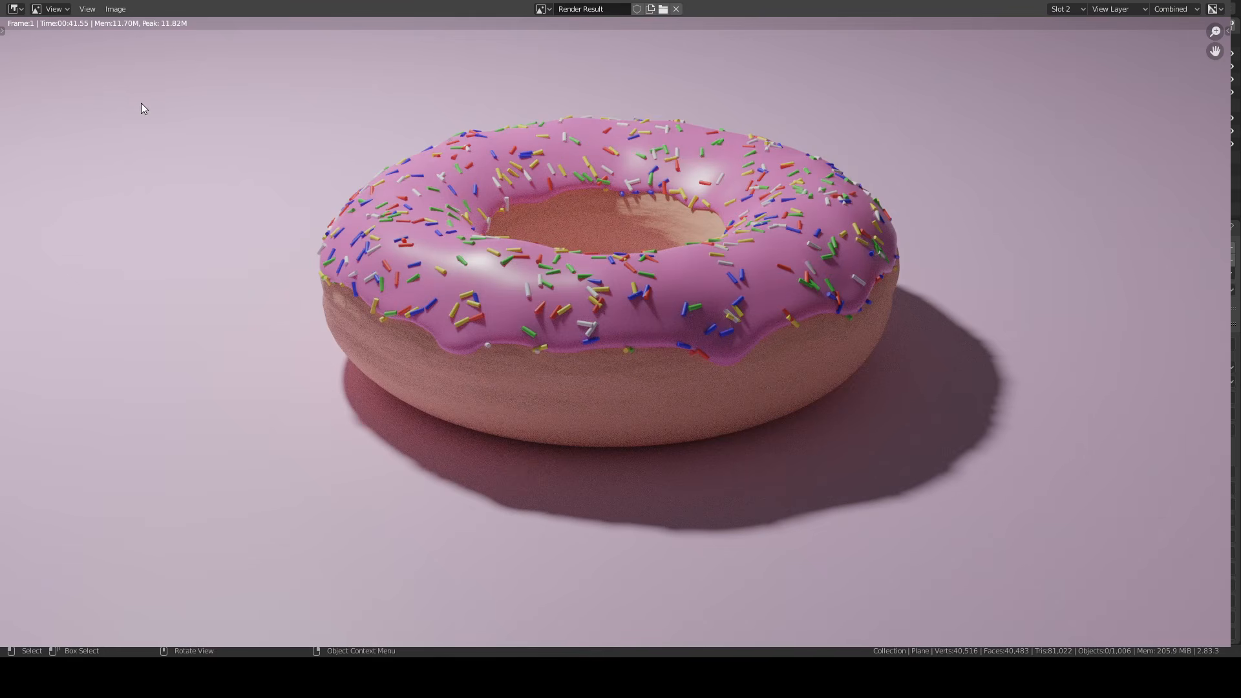
Start saving the rendered donut image.
click(115, 9)
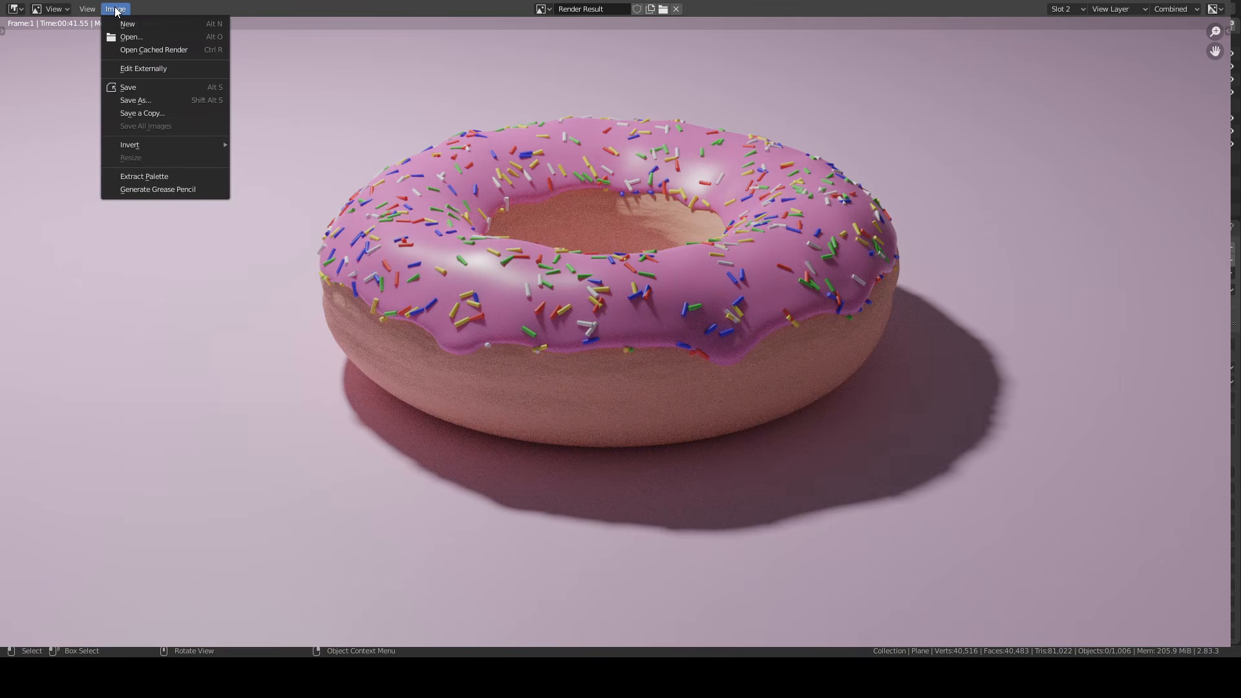